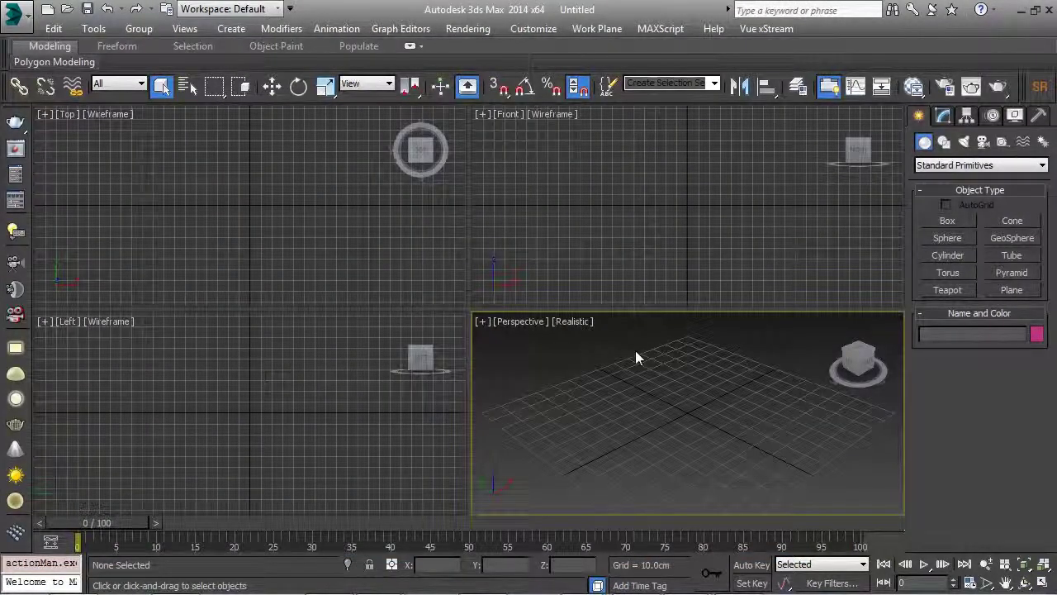
Step: Reset the scene to its defaults and maximize the Perspective viewport
{"action": "left_click", "coordinate": [15, 14]}
{"action": "left_click", "coordinate": [49, 89]}
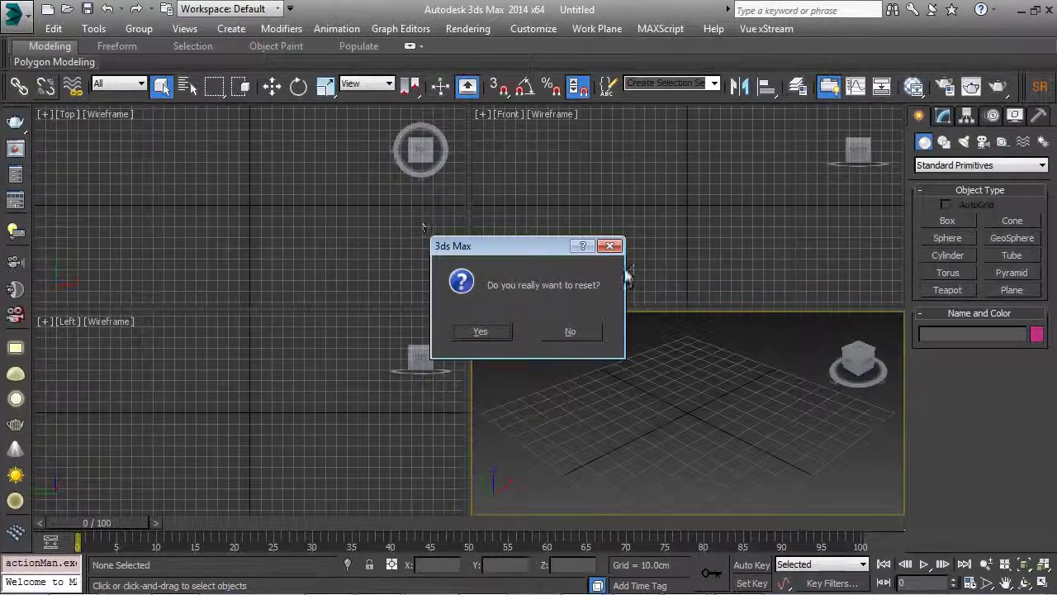
{"action": "left_click", "coordinate": [492, 332]}
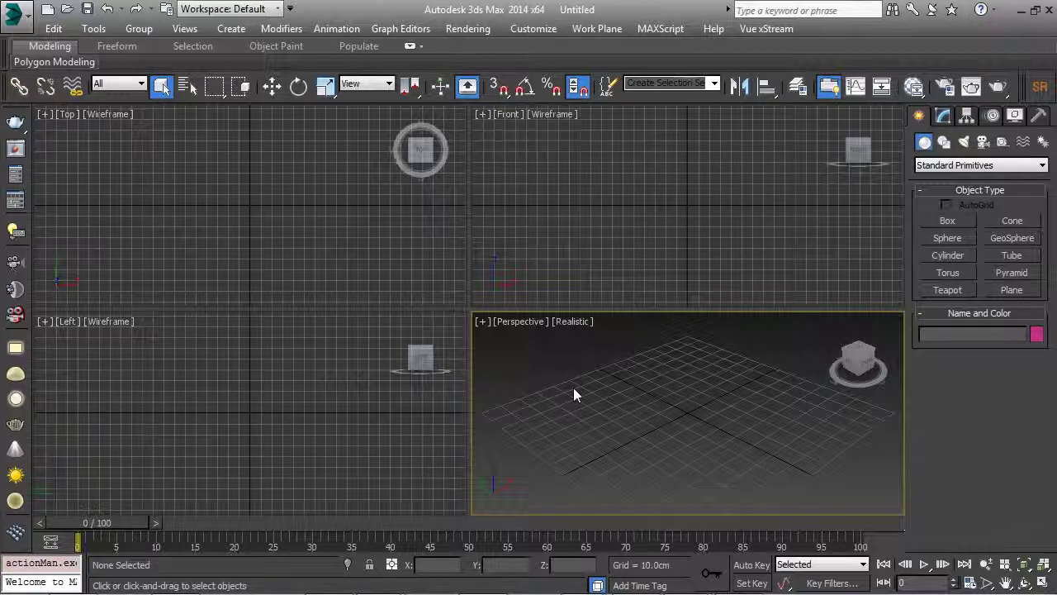
{"action": "key", "text": "alt+w"}
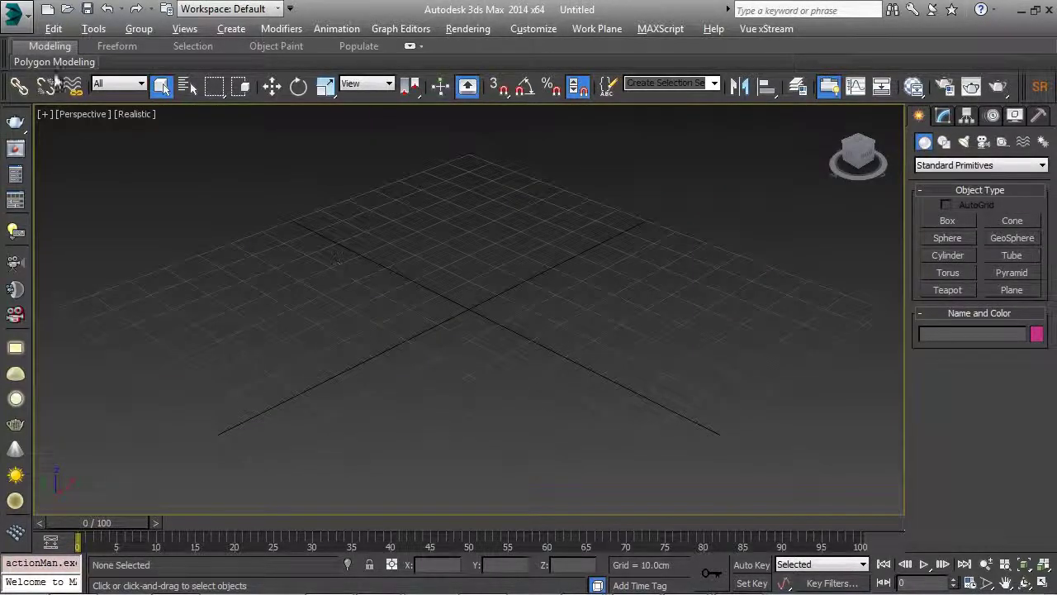
Step: Save the empty scene as maxstart in the 3dsMax scenes folder
{"action": "left_click", "coordinate": [15, 12]}
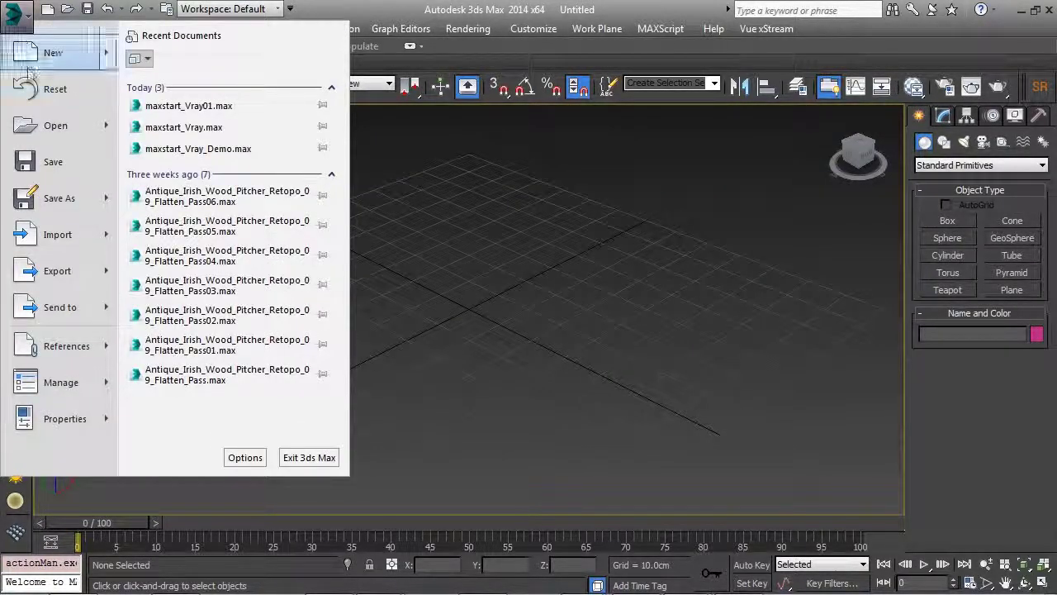
{"action": "left_click", "coordinate": [37, 198]}
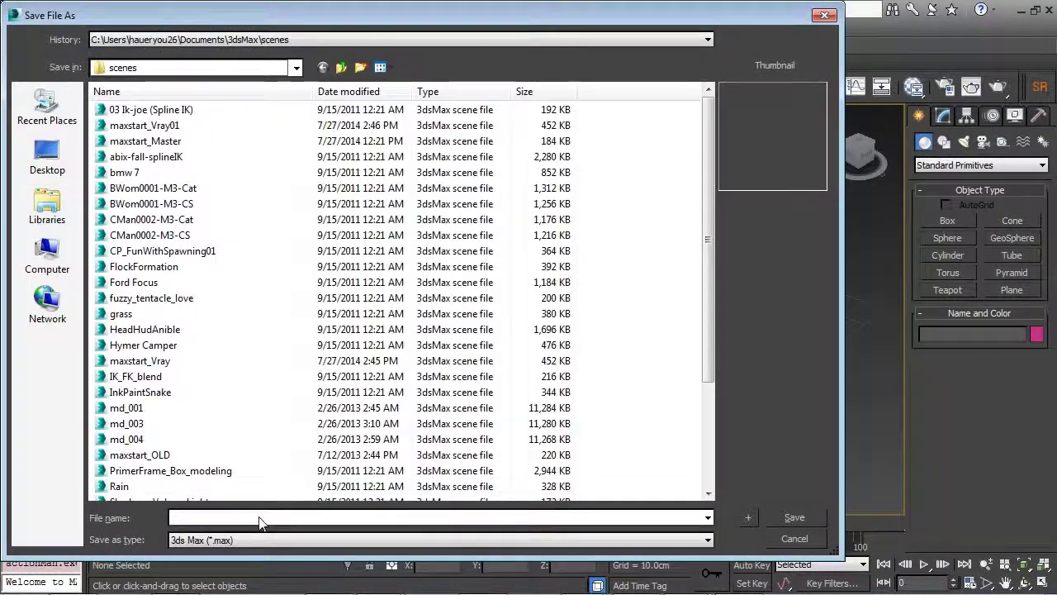
{"action": "type", "text": "maxstart"}
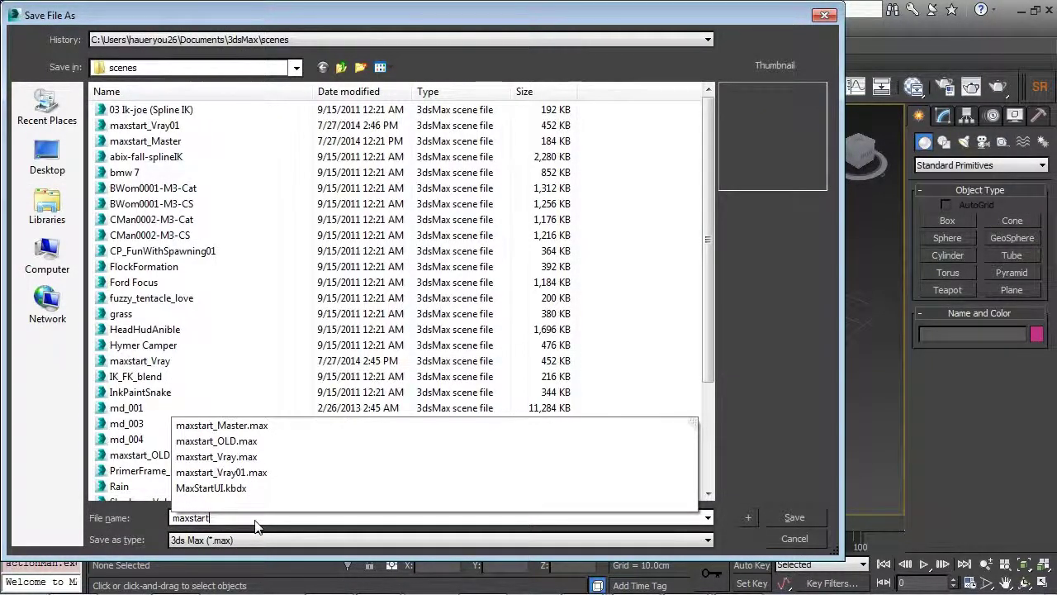
{"action": "left_click", "coordinate": [806, 514]}
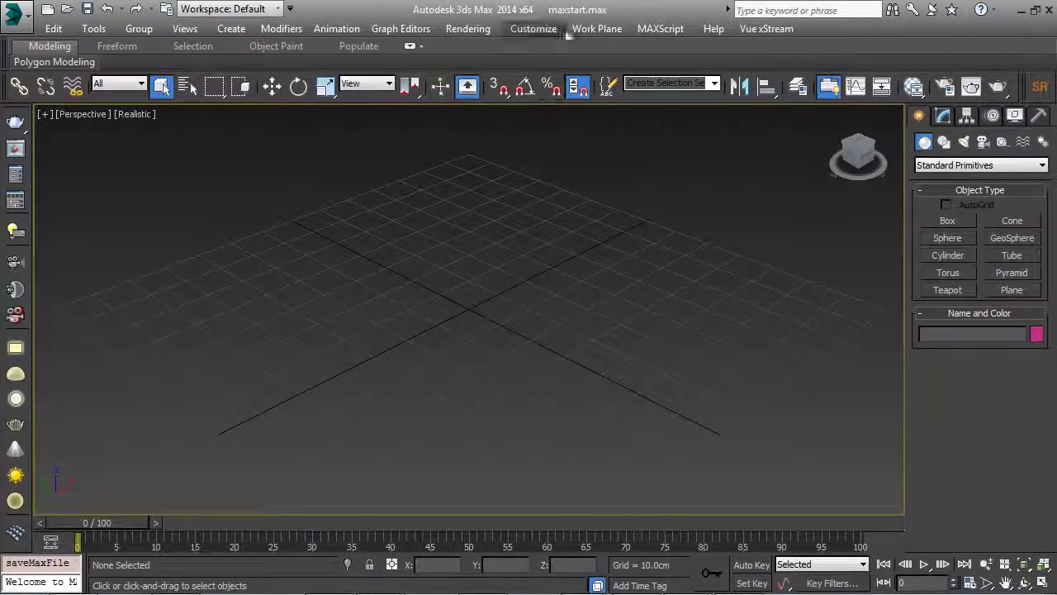
Step: Check the scenes folder for the saved maxstart file without opening any scene
{"action": "left_click", "coordinate": [25, 18]}
{"action": "left_click", "coordinate": [59, 127]}
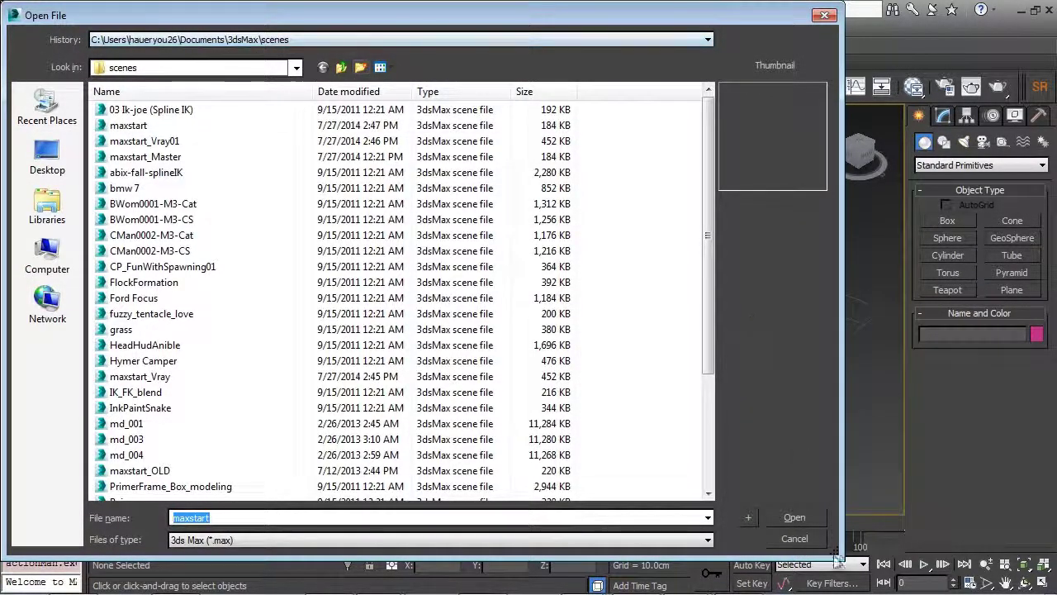
{"action": "left_click", "coordinate": [801, 538]}
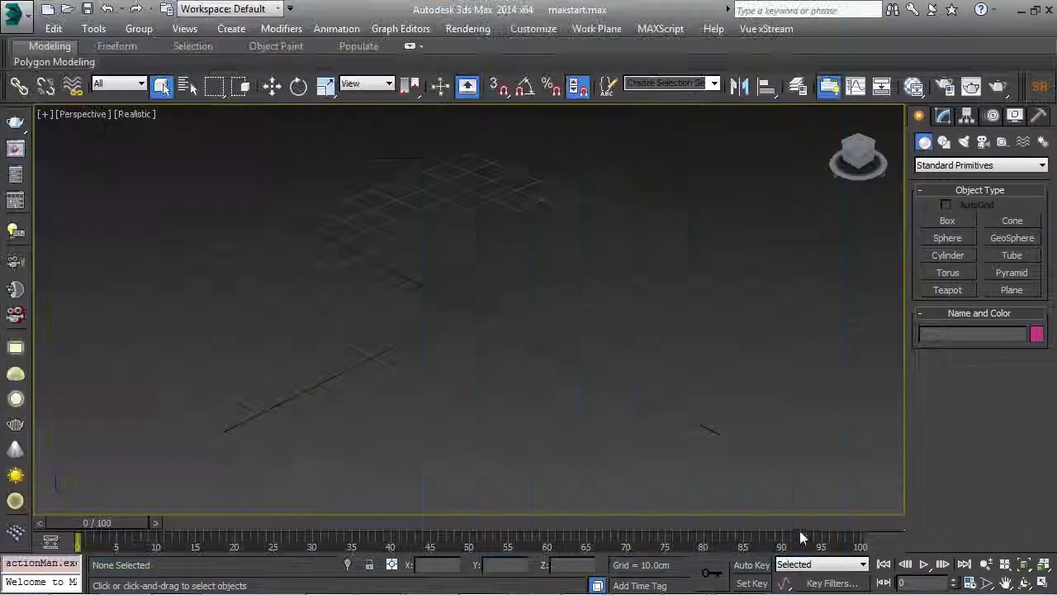
Step: Reset the scene so it loads the maxstart file, and switch back to the four-viewport layout
{"action": "left_click", "coordinate": [15, 13]}
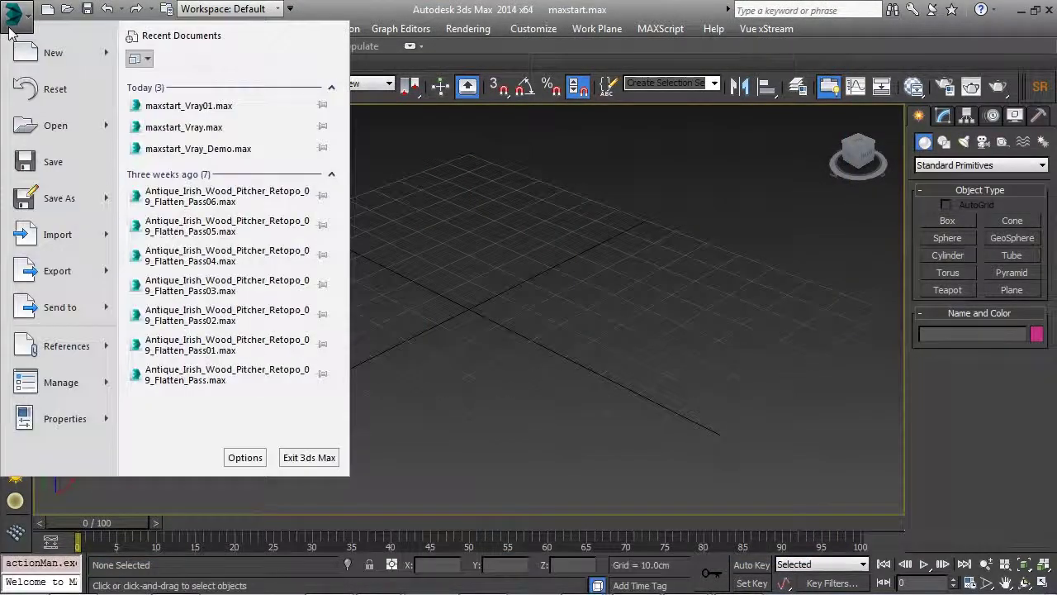
{"action": "left_click", "coordinate": [59, 97]}
{"action": "left_click", "coordinate": [511, 334]}
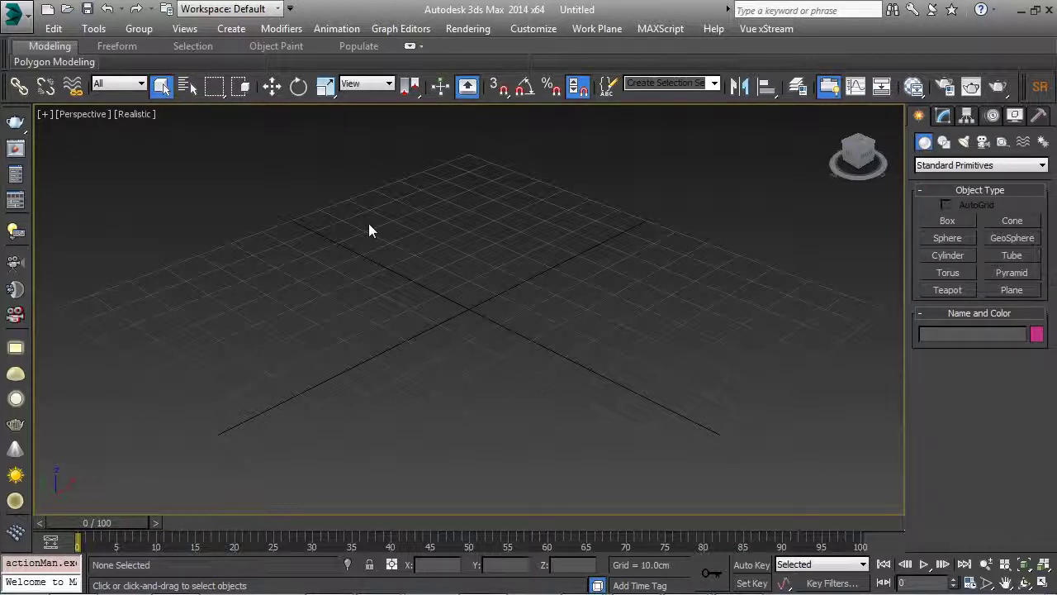
{"action": "key", "text": "alt+w"}
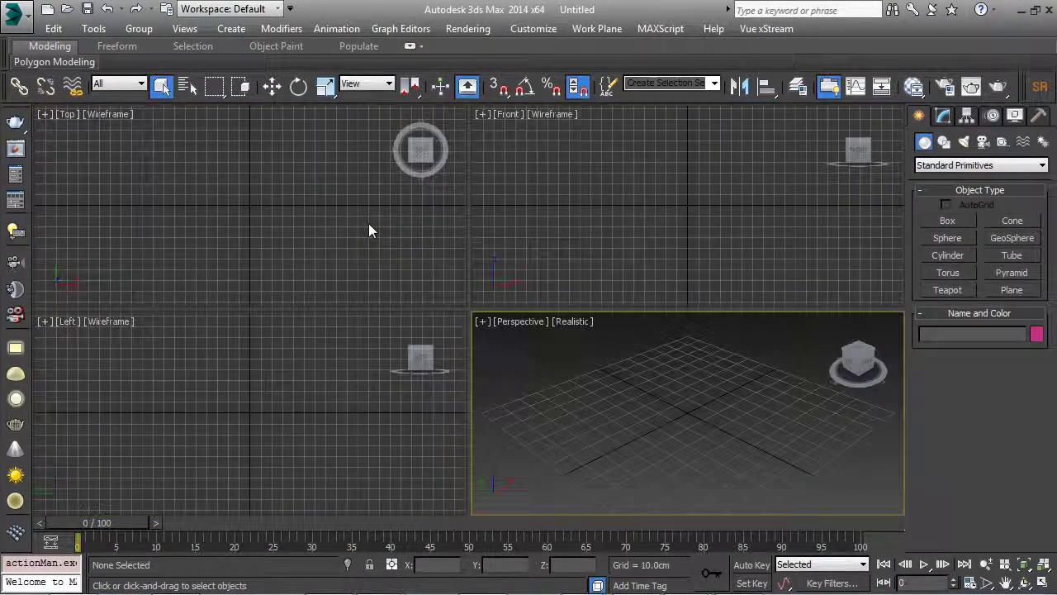
Step: Configure the Perspective viewport statistics: enable Triangle Count, disable Frames Per Second, choose Total + Selection, and show statistics in the active view
{"action": "left_click", "coordinate": [484, 322]}
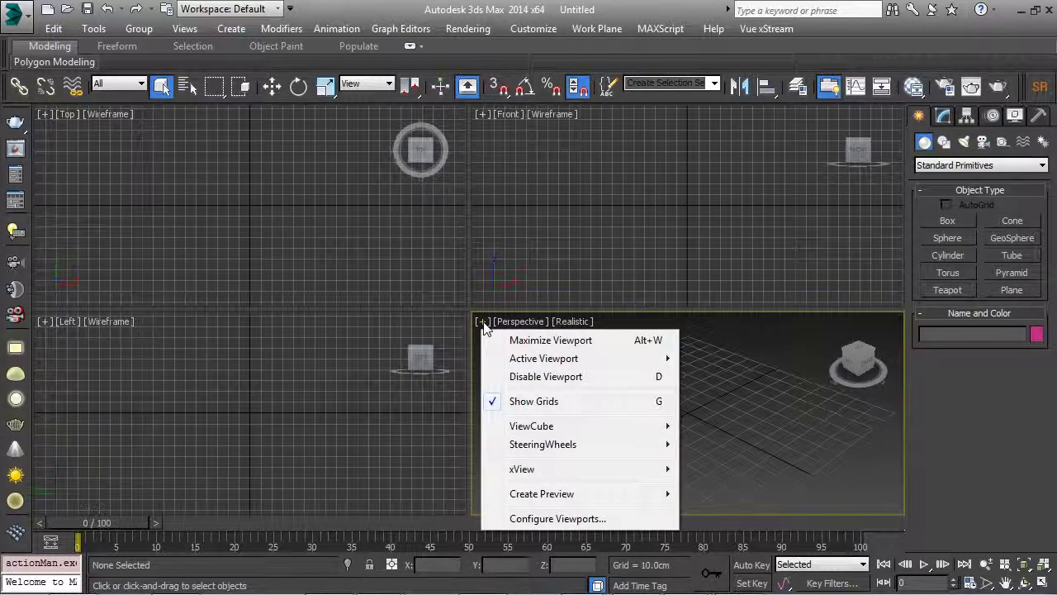
{"action": "left_click", "coordinate": [588, 518]}
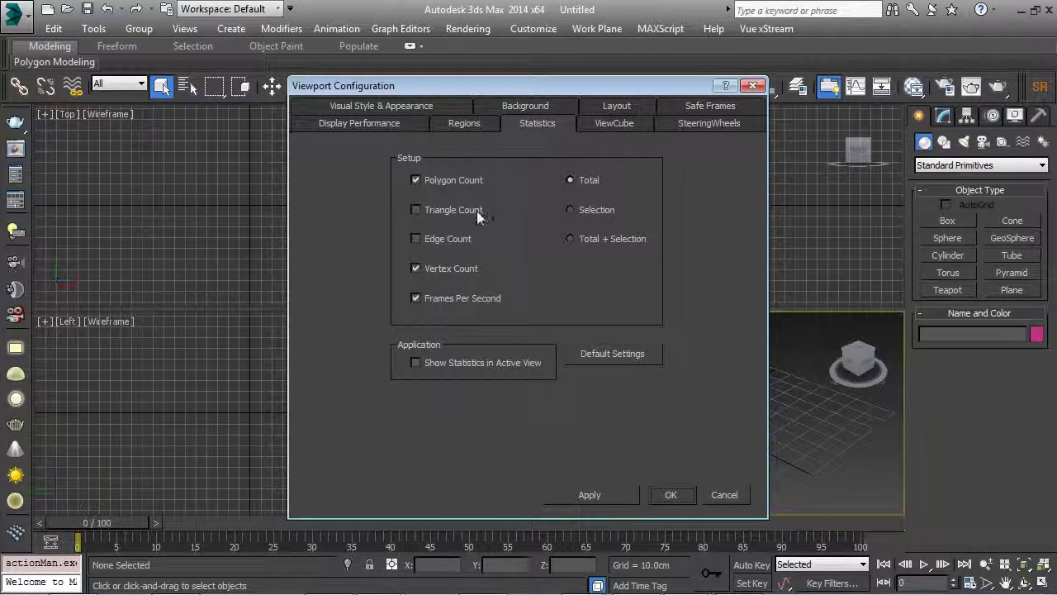
{"action": "left_click", "coordinate": [455, 212]}
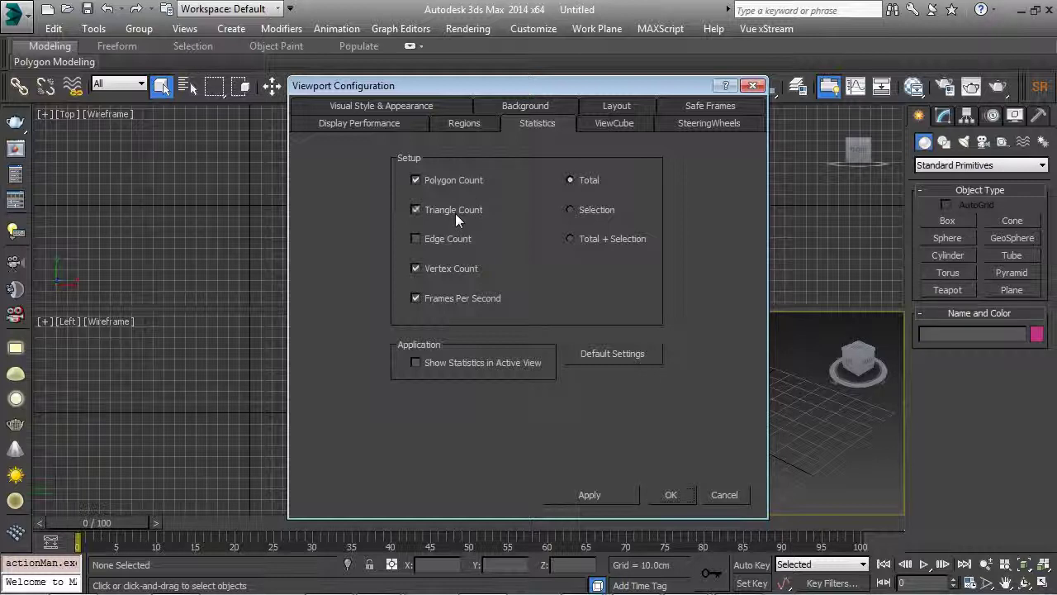
{"action": "left_click", "coordinate": [445, 299]}
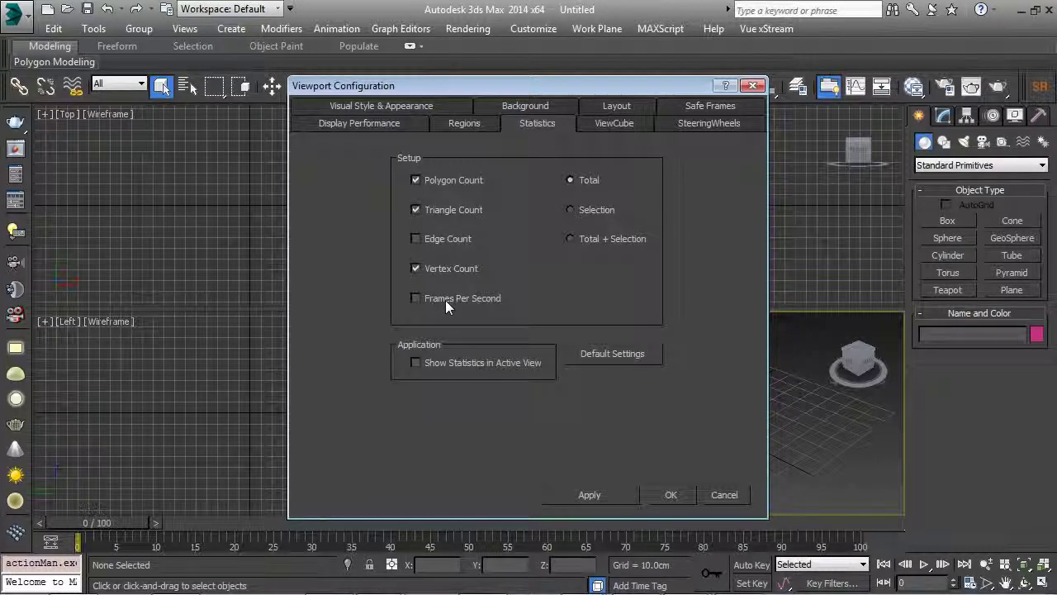
{"action": "left_click", "coordinate": [633, 239]}
{"action": "left_click", "coordinate": [471, 363]}
{"action": "left_click", "coordinate": [671, 495]}
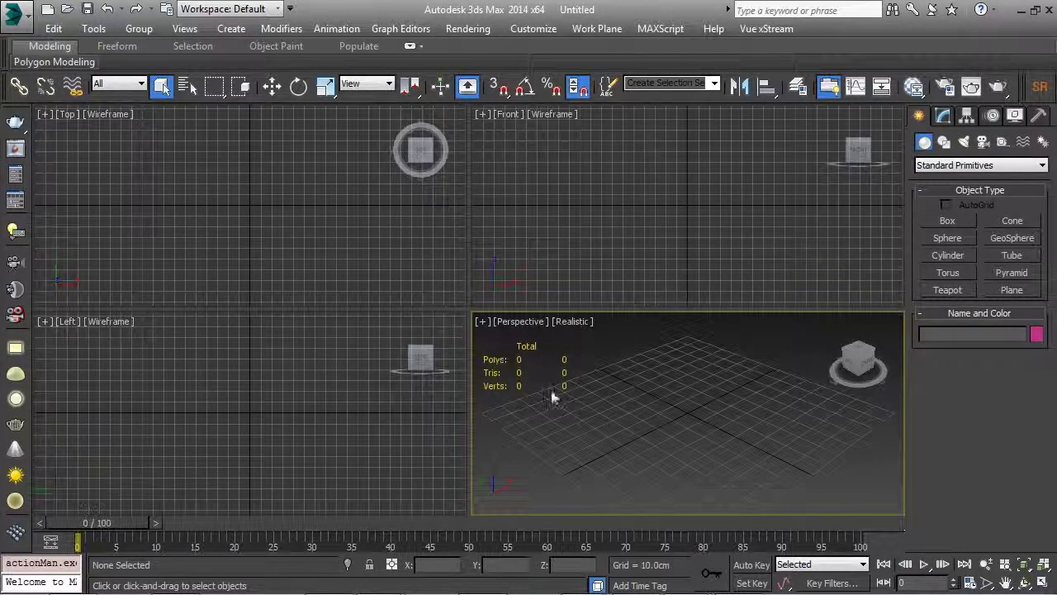
Step: Create a sphere with a radius of about 18.7 cm on the Perspective grid
{"action": "left_click", "coordinate": [947, 239]}
{"action": "left_click", "coordinate": [756, 376]}
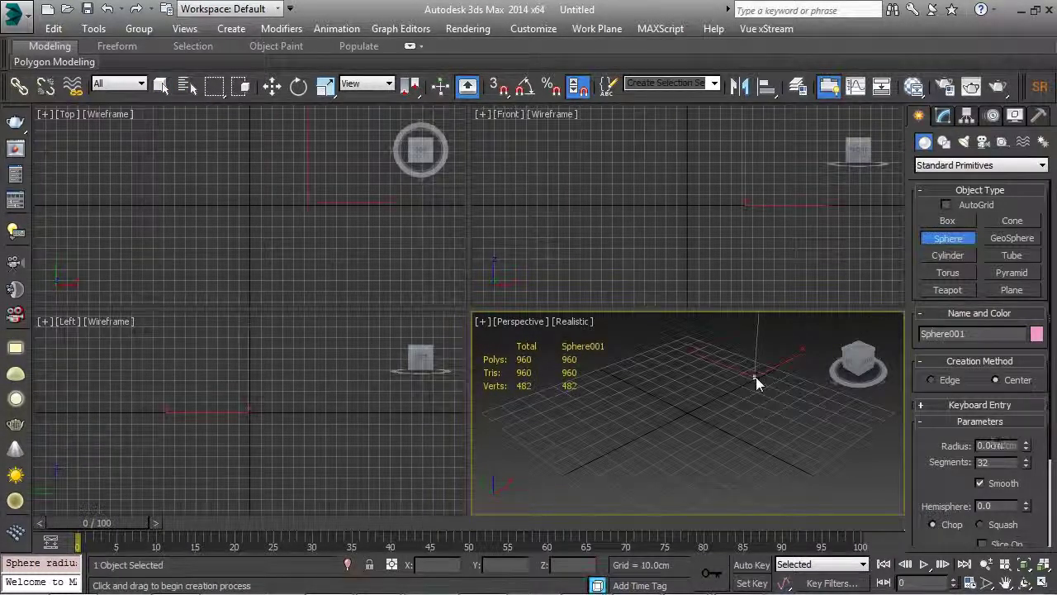
{"action": "left_click_drag", "start_coordinate": [756, 377], "coordinate": [775, 406]}
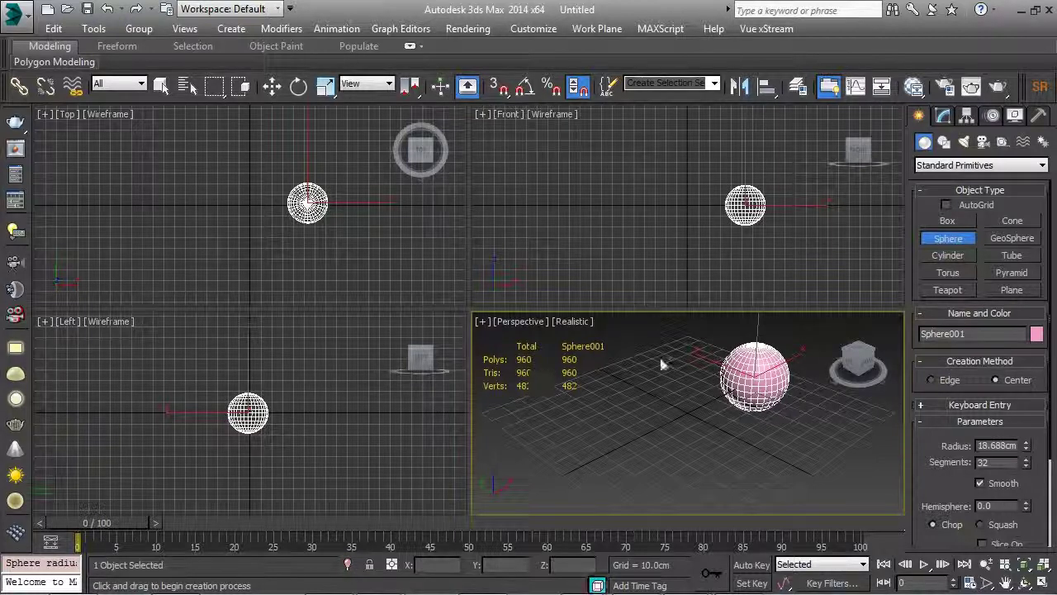
Step: Create a cylinder behind the sphere with a radius of about 41 cm and a height of about 85 cm
{"action": "left_click", "coordinate": [949, 255]}
{"action": "left_click_drag", "start_coordinate": [668, 363], "coordinate": [692, 398]}
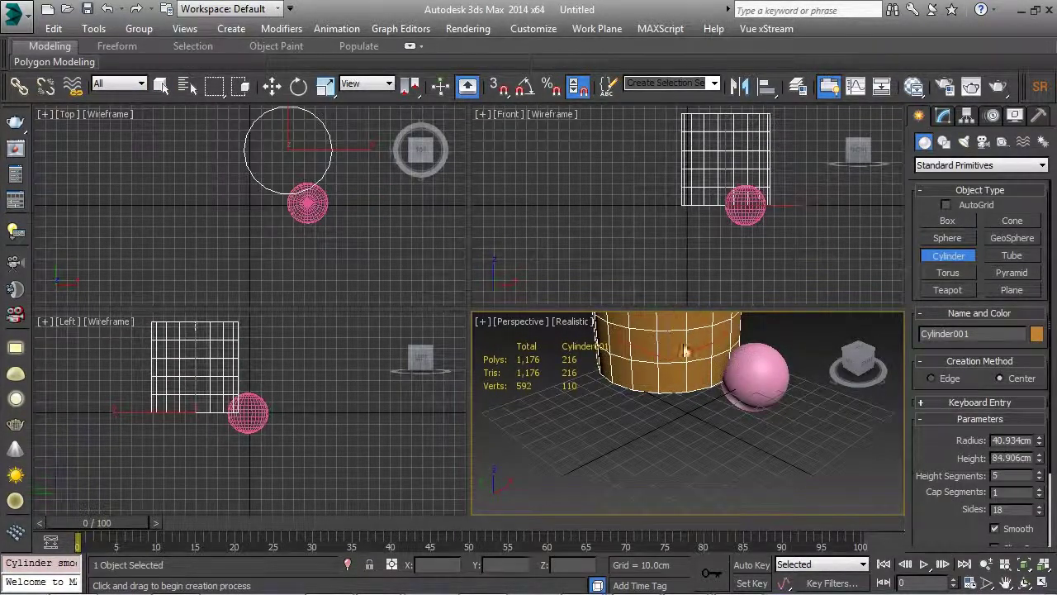
{"action": "scroll", "coordinate": [684, 351], "scroll_direction": "down", "scroll_amount": 2}
{"action": "left_click", "coordinate": [685, 351]}
{"action": "right_click", "coordinate": [867, 331]}
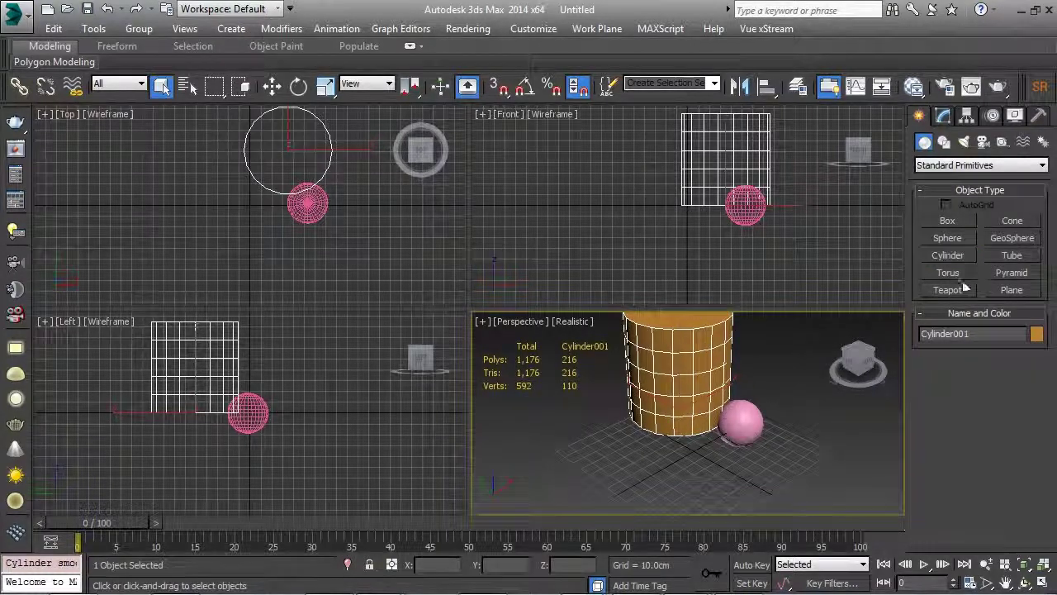
Step: Create a cone beside the cylinder, about 60.5 cm high, with radii of about 22.5 cm and 4.2 cm
{"action": "left_click", "coordinate": [1011, 220]}
{"action": "left_click_drag", "start_coordinate": [582, 429], "coordinate": [601, 441]}
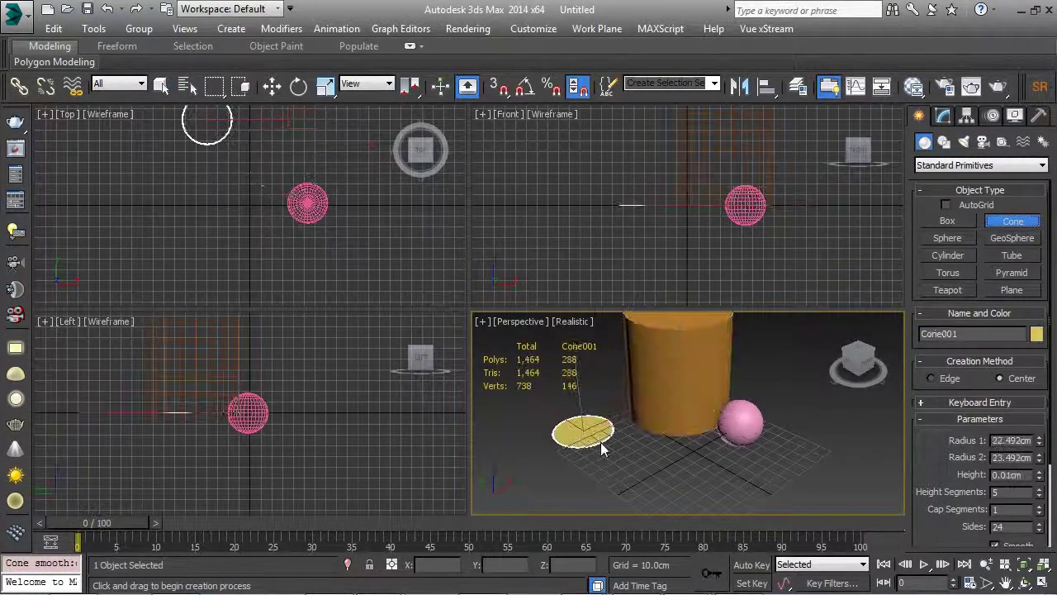
{"action": "left_click", "coordinate": [601, 365]}
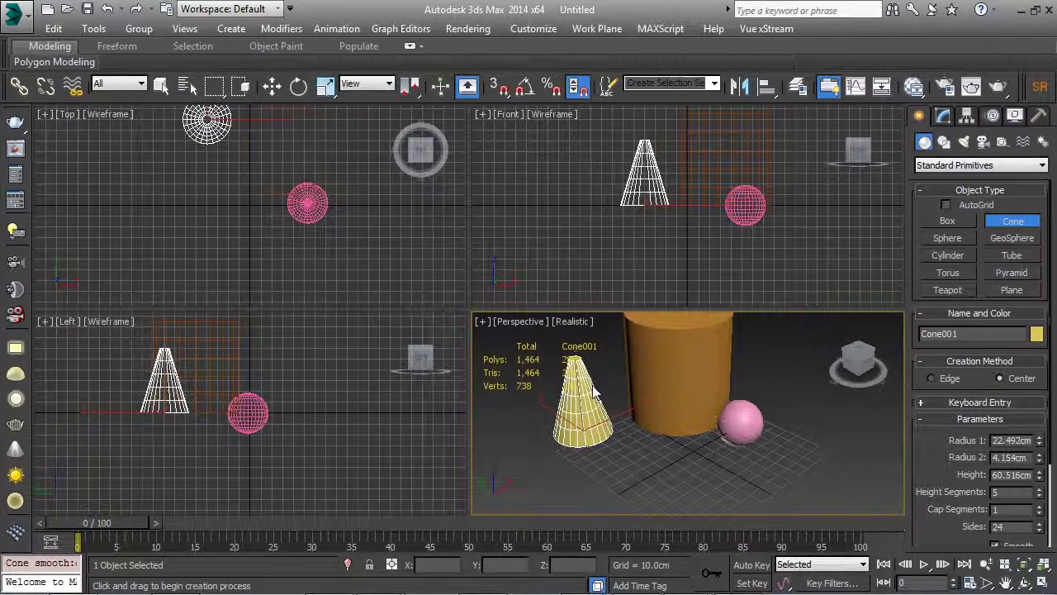
{"action": "left_click", "coordinate": [596, 393]}
{"action": "right_click", "coordinate": [596, 393]}
{"action": "middle_click_drag", "start_coordinate": [596, 394], "coordinate": [646, 402]}
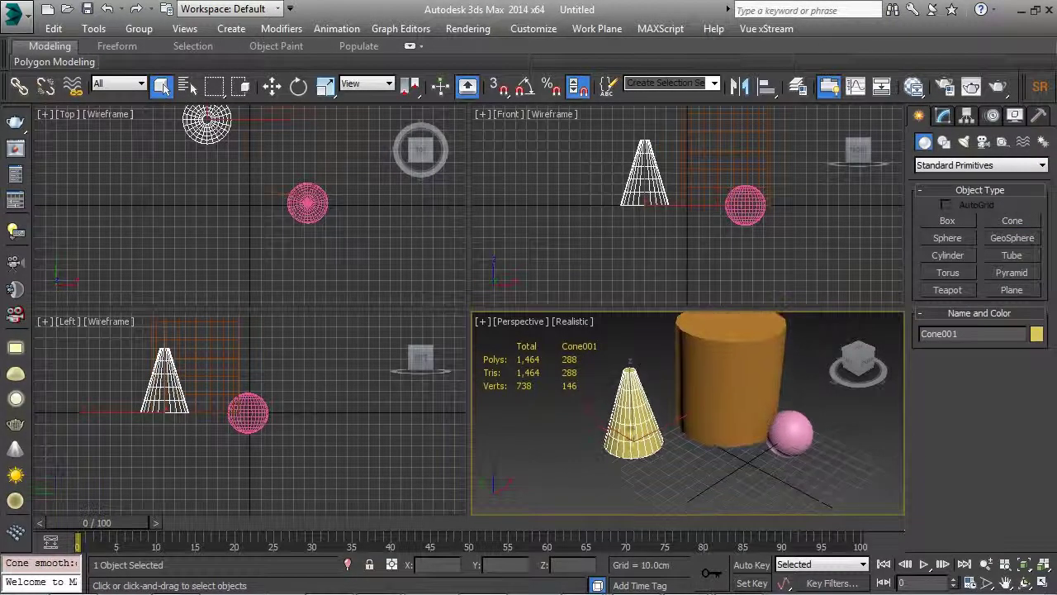
Step: Compare the scene's total polygon, triangle and vertex counts with those of the cone, cylinder and sphere, selecting each in turn
{"action": "left_click", "coordinate": [549, 455]}
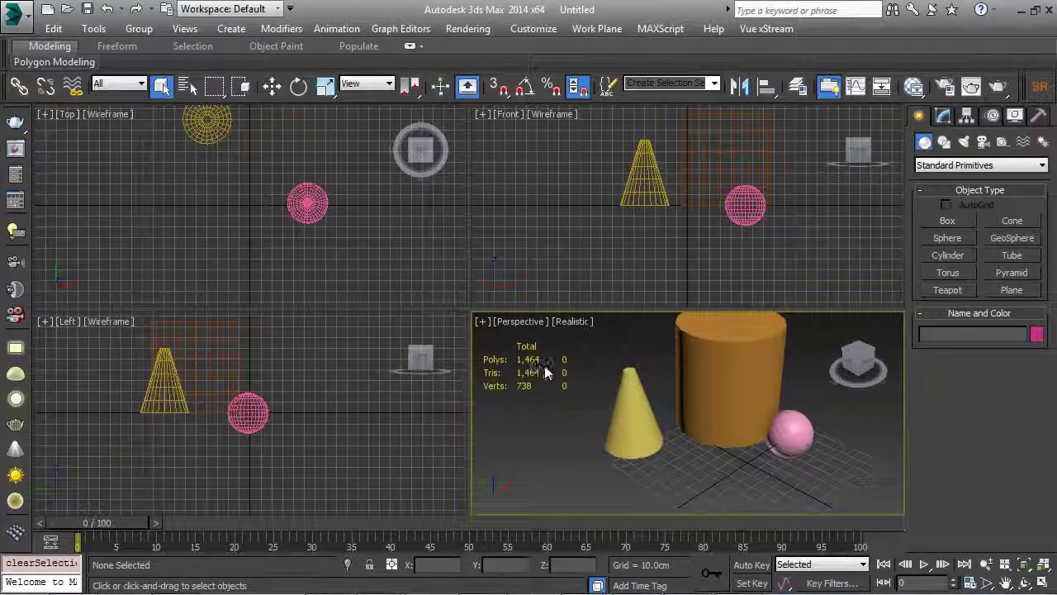
{"action": "left_click", "coordinate": [633, 407]}
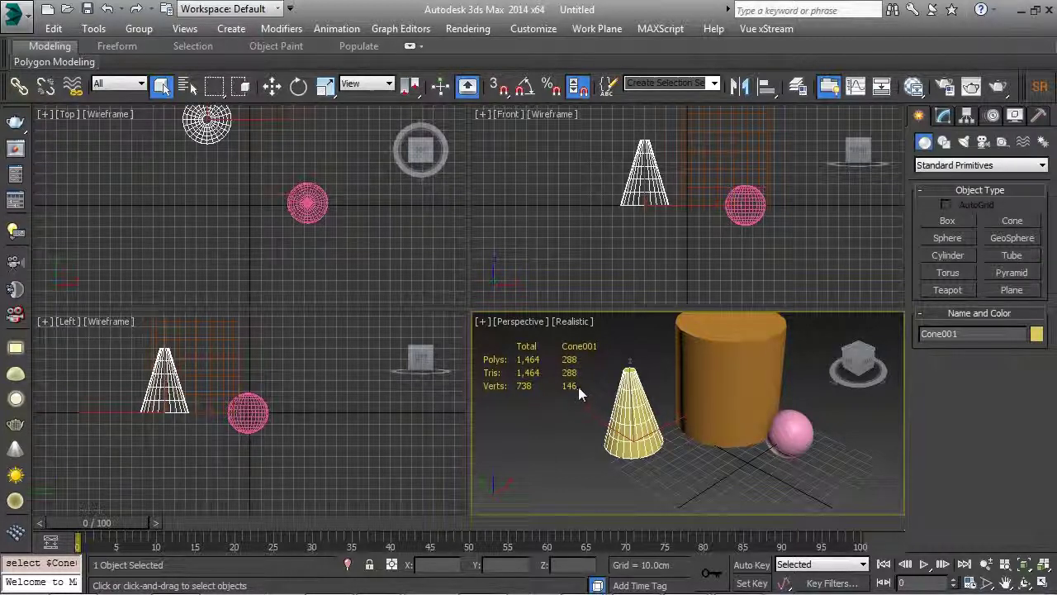
{"action": "left_click", "coordinate": [740, 378]}
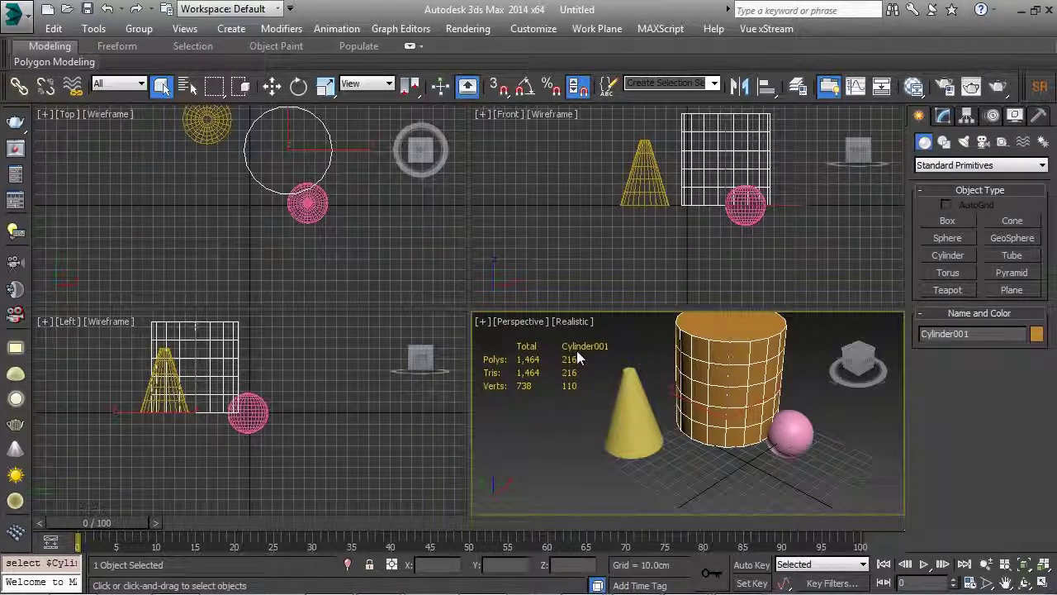
{"action": "left_click", "coordinate": [988, 335]}
{"action": "middle_click_drag", "start_coordinate": [576, 364], "coordinate": [566, 381], "text": "alt"}
{"action": "left_click", "coordinate": [749, 435]}
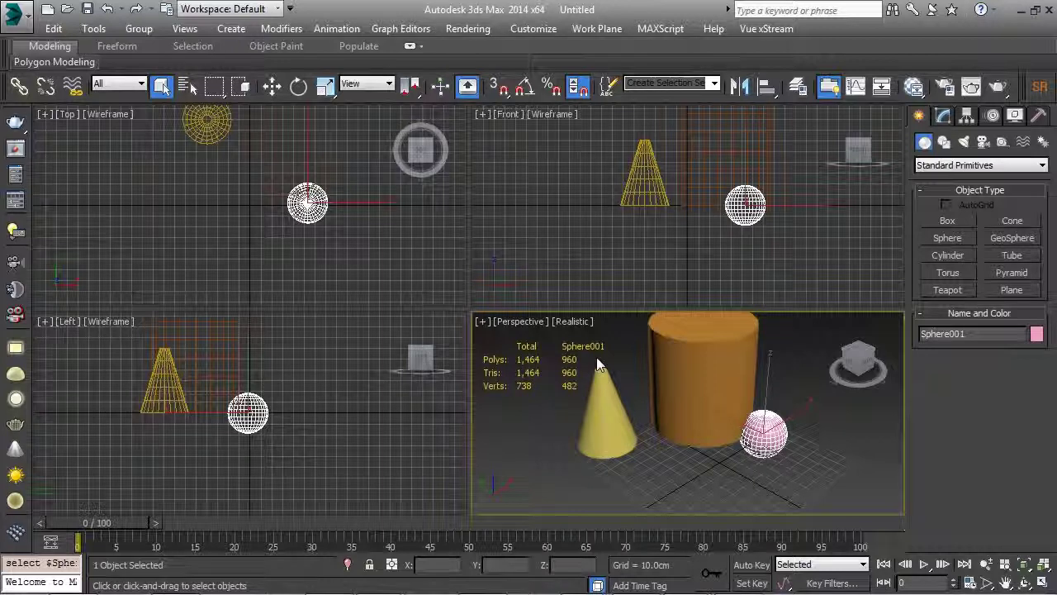
{"action": "left_click", "coordinate": [704, 374]}
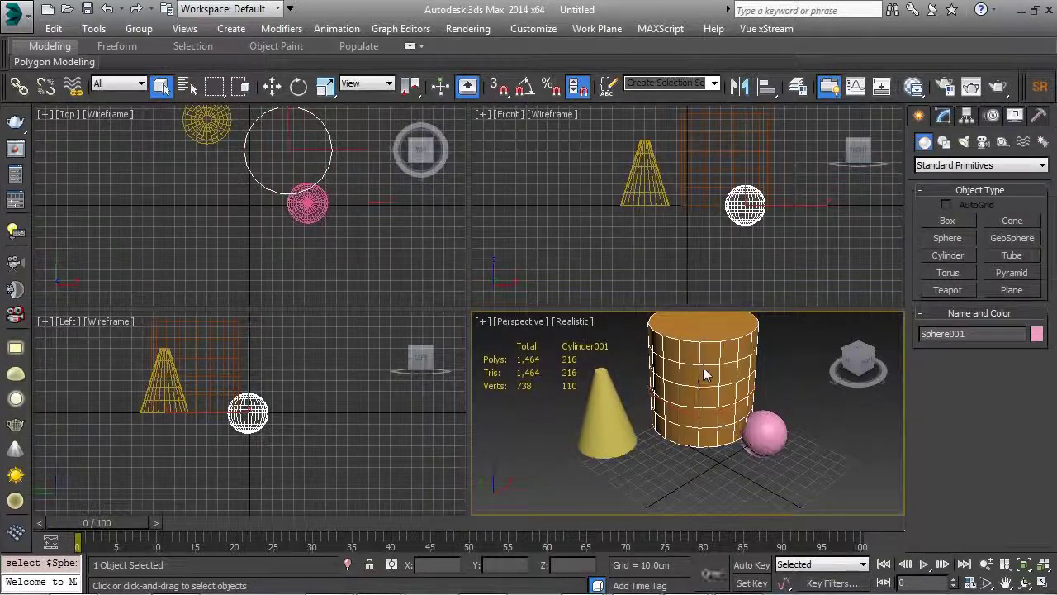
{"action": "left_click", "coordinate": [600, 446]}
{"action": "left_click", "coordinate": [772, 436]}
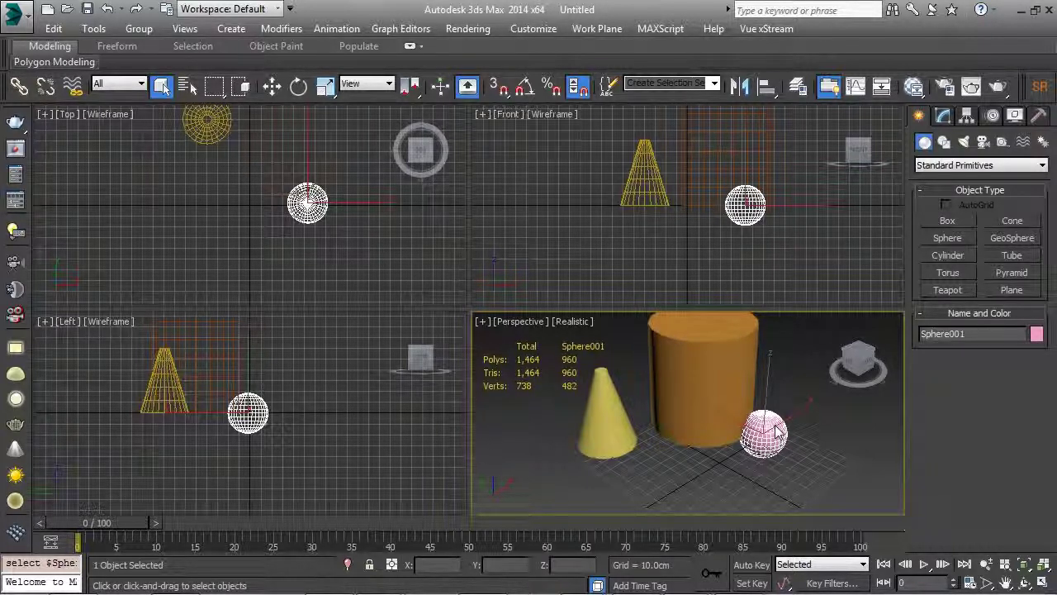
Step: Delete the sphere, the cylinder and the cone from the scene
{"action": "left_click", "coordinate": [793, 396]}
{"action": "left_click", "coordinate": [770, 436]}
{"action": "key", "text": "Delete"}
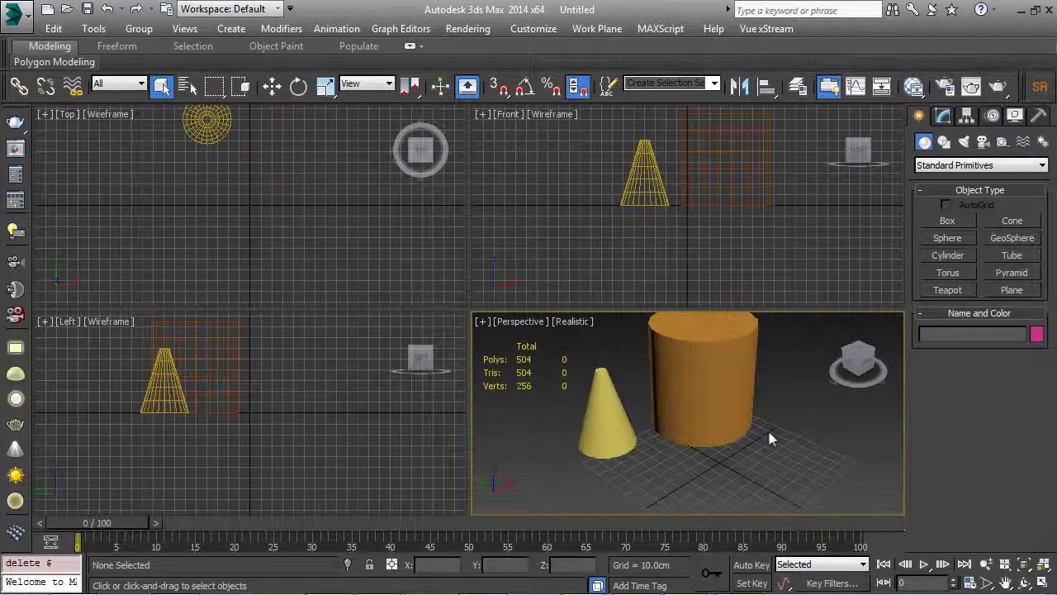
{"action": "left_click", "coordinate": [704, 413]}
{"action": "key", "text": "Delete"}
{"action": "left_click", "coordinate": [612, 439]}
{"action": "key", "text": "Delete"}
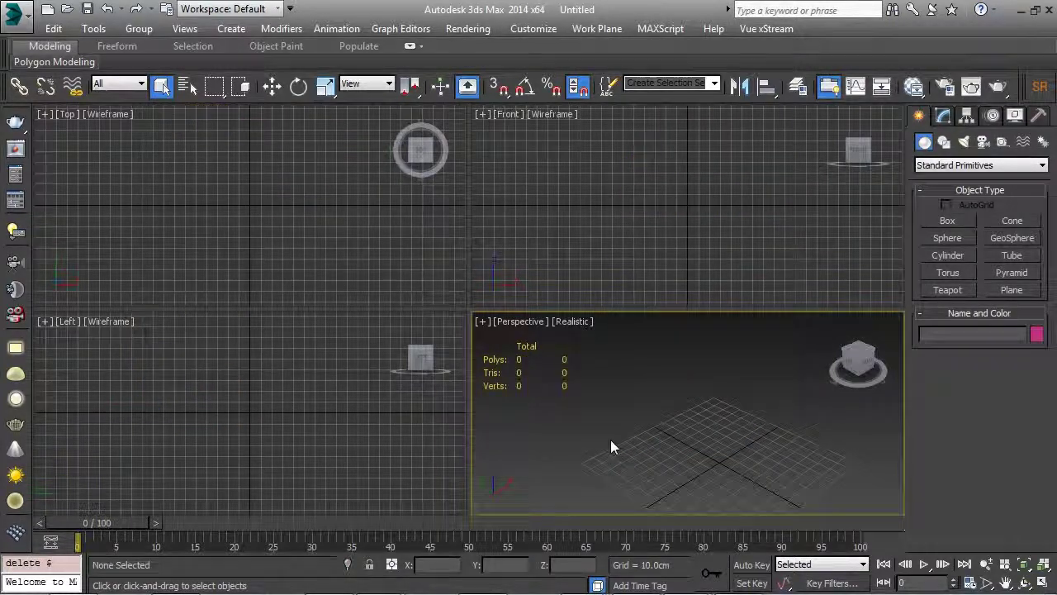
Step: Turn on the statistics display in the Front, Top and Left viewports
{"action": "left_click", "coordinate": [596, 246]}
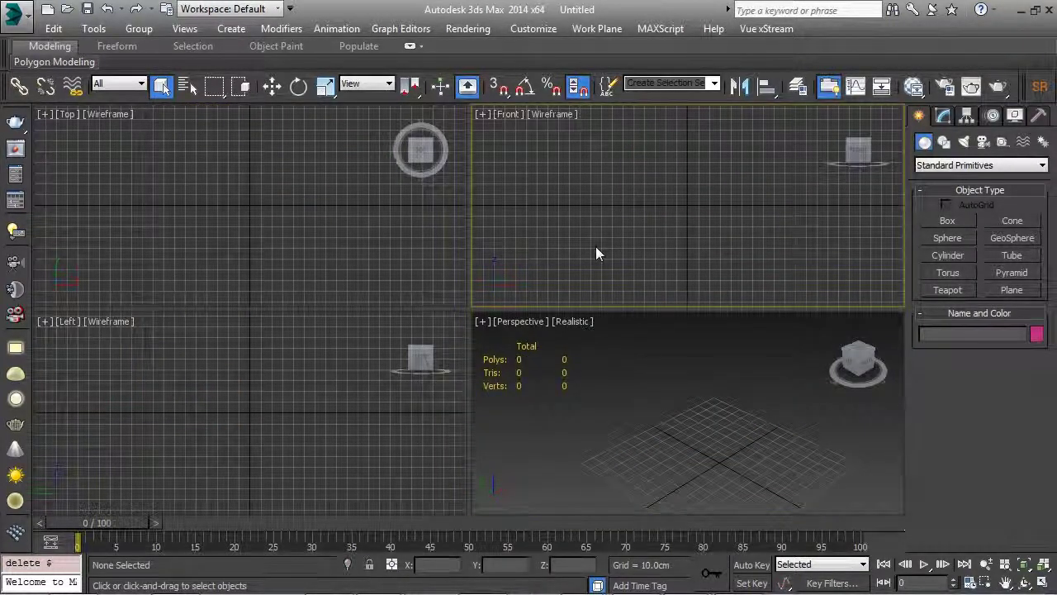
{"action": "key", "text": "7"}
{"action": "left_click", "coordinate": [360, 251]}
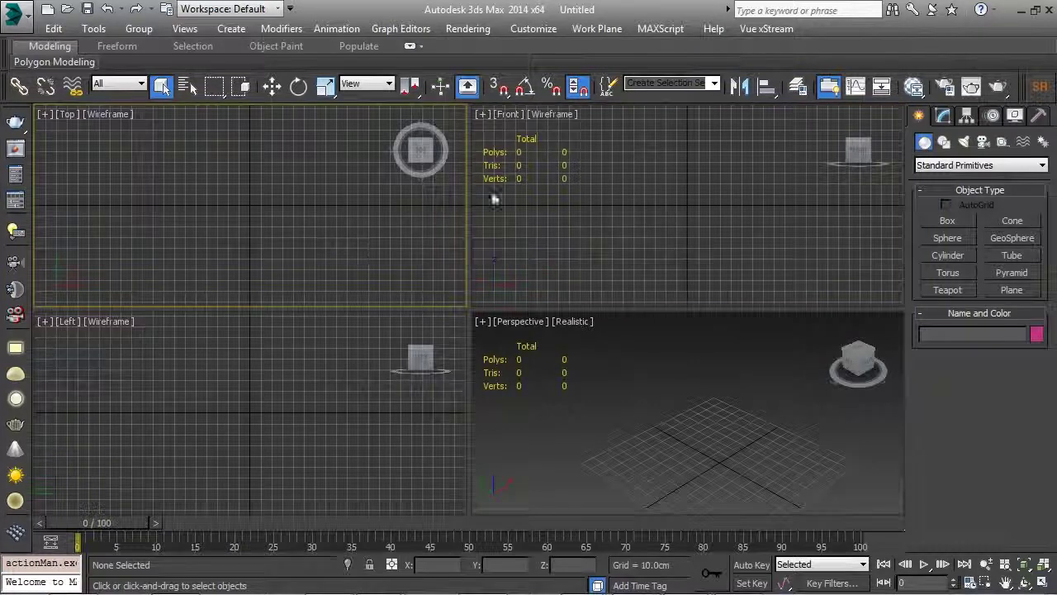
{"action": "key", "text": "7"}
{"action": "left_click", "coordinate": [257, 351]}
{"action": "key", "text": "7"}
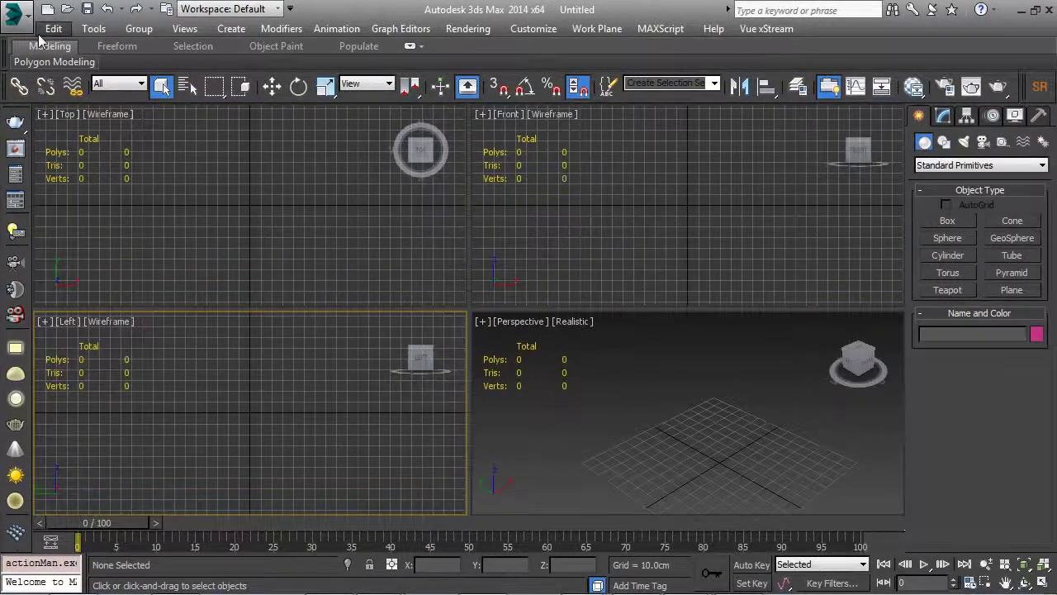
Step: Save the scene as maxstart.max in the scenes folder, replacing the existing file
{"action": "left_click", "coordinate": [15, 14]}
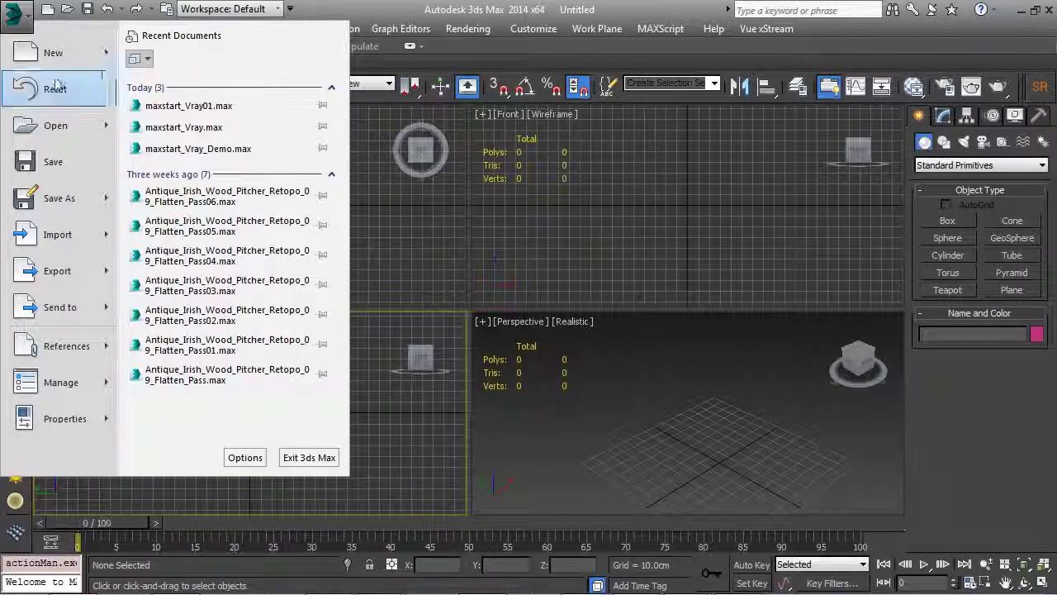
{"action": "left_click", "coordinate": [71, 206]}
{"action": "left_click", "coordinate": [166, 128]}
{"action": "left_click", "coordinate": [794, 517]}
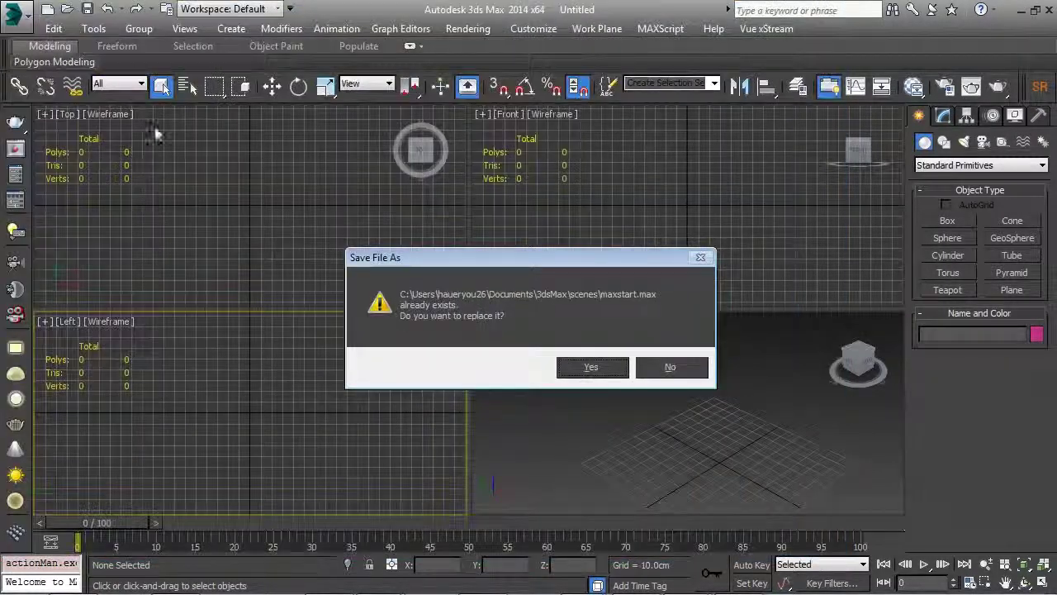
{"action": "left_click", "coordinate": [597, 365]}
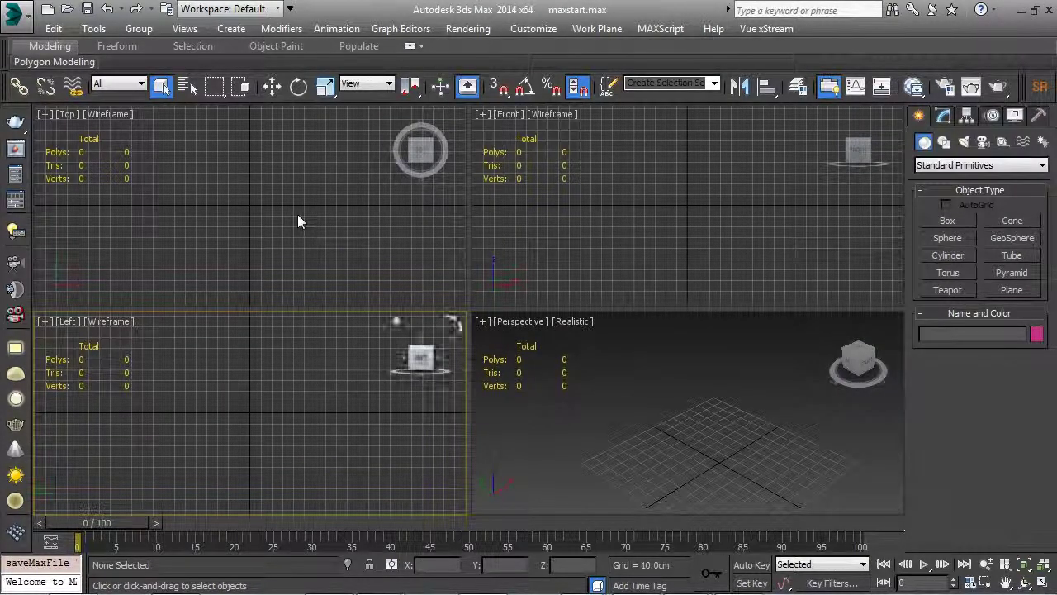
Step: Set the system unit scale to 1 unit = 1.0 meters in the units setup
{"action": "middle_click_drag", "start_coordinate": [615, 368], "coordinate": [757, 371], "text": "alt"}
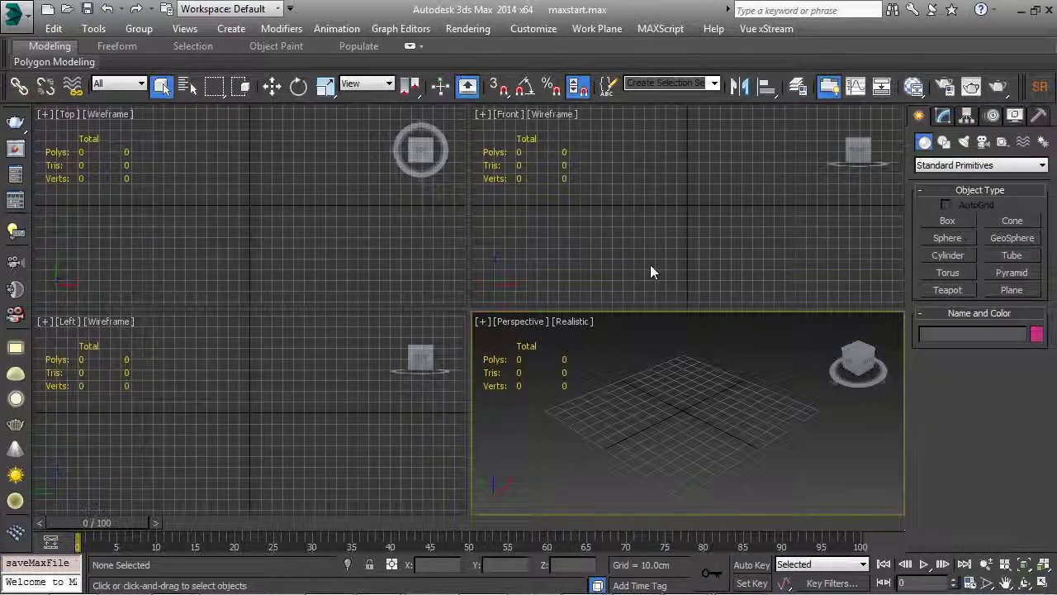
{"action": "left_click", "coordinate": [533, 28]}
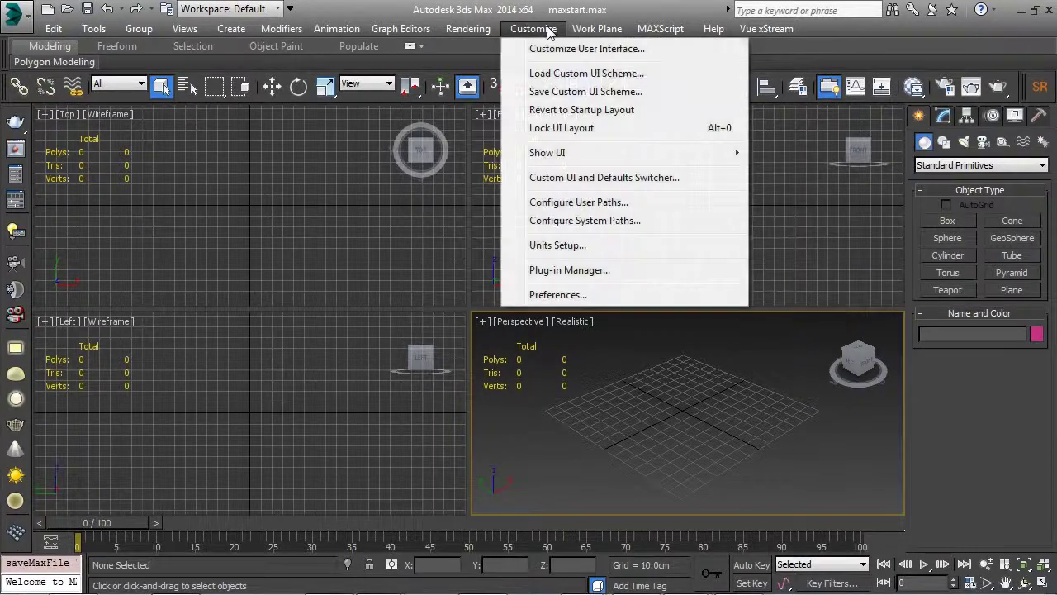
{"action": "left_click", "coordinate": [591, 247]}
{"action": "left_click_drag", "start_coordinate": [515, 139], "coordinate": [361, 110]}
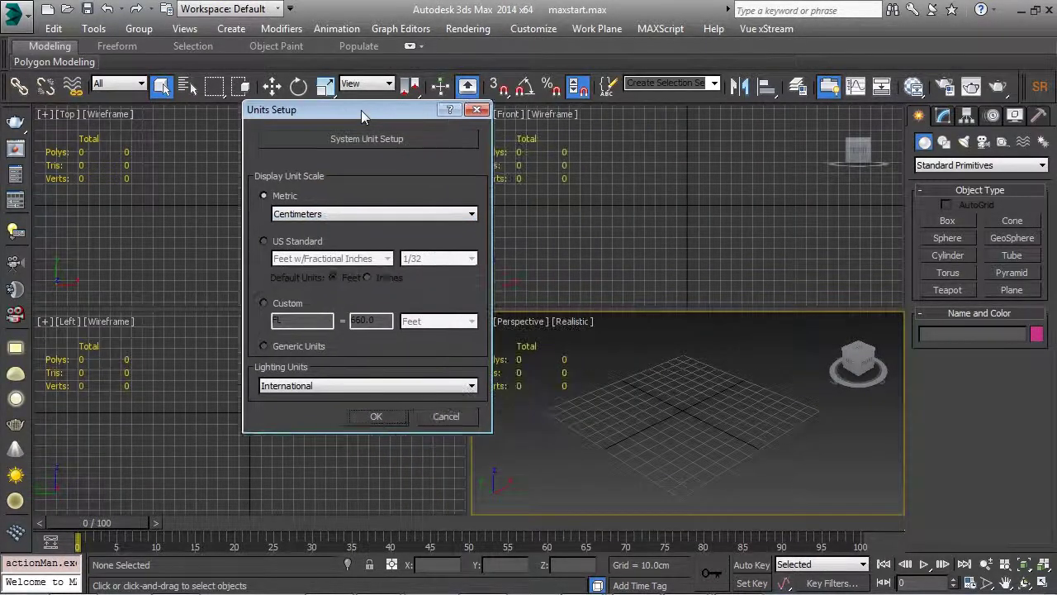
{"action": "left_click", "coordinate": [352, 138]}
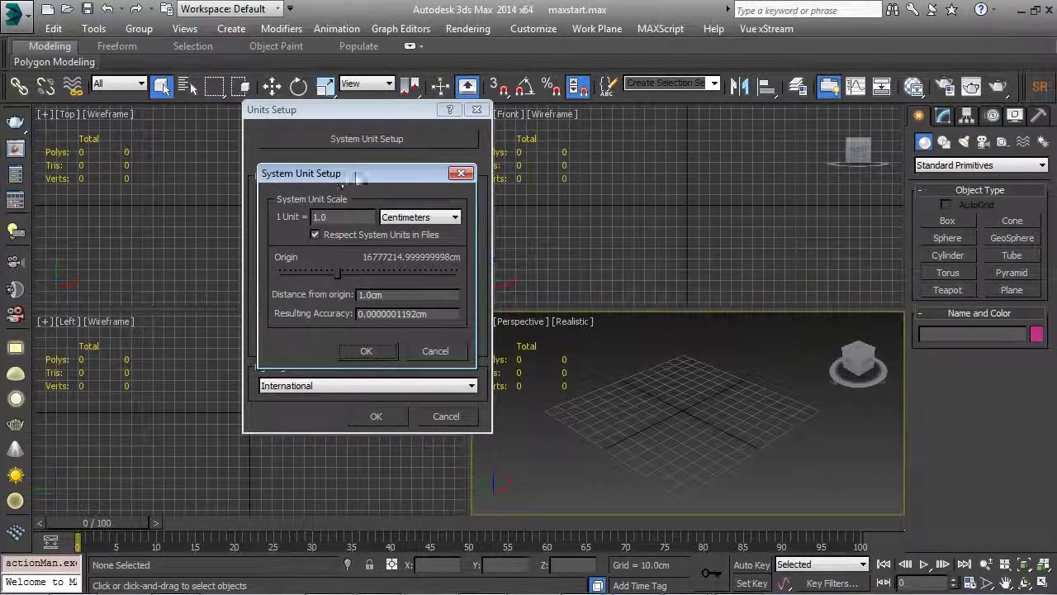
{"action": "left_click_drag", "start_coordinate": [355, 172], "coordinate": [359, 144]}
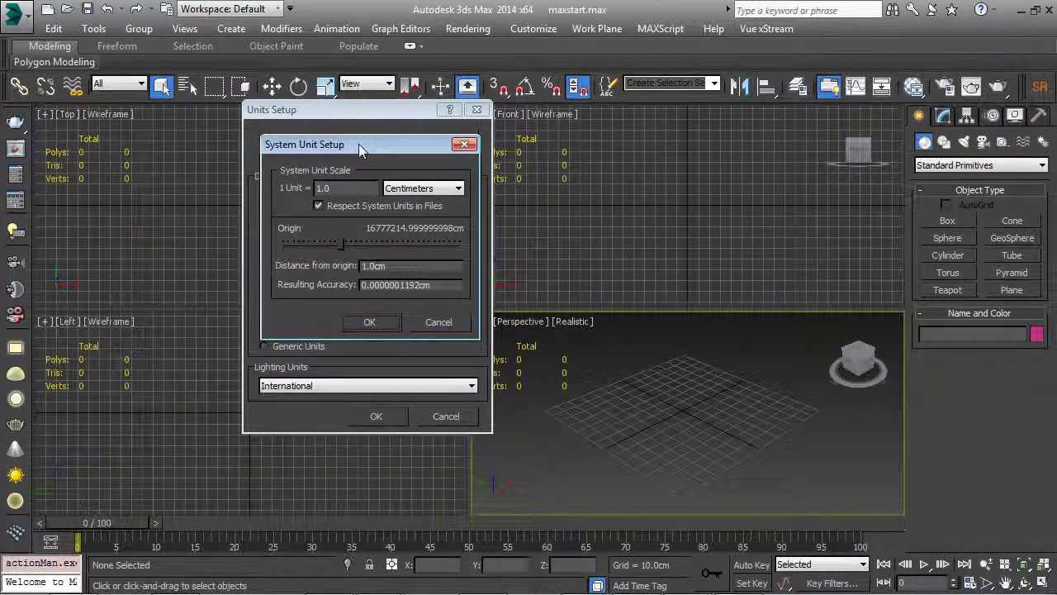
{"action": "left_click", "coordinate": [421, 188]}
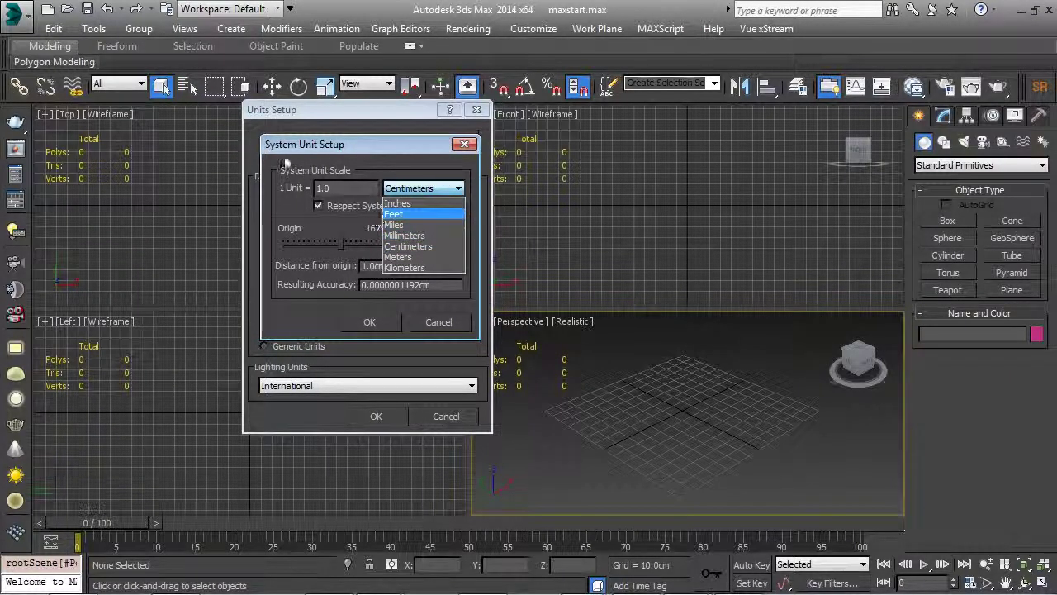
{"action": "left_click", "coordinate": [423, 257]}
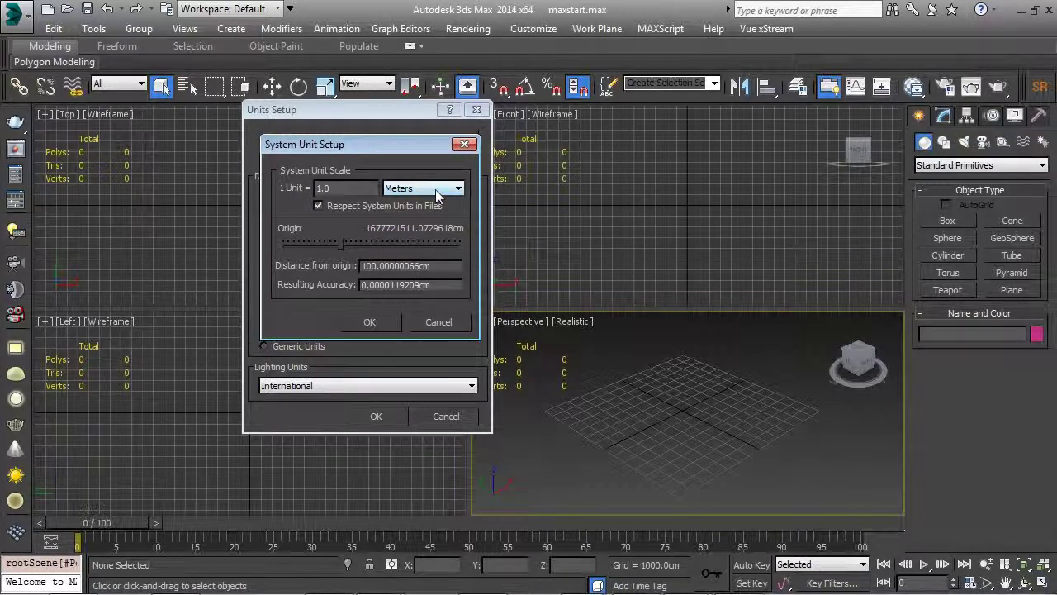
{"action": "left_click", "coordinate": [387, 321]}
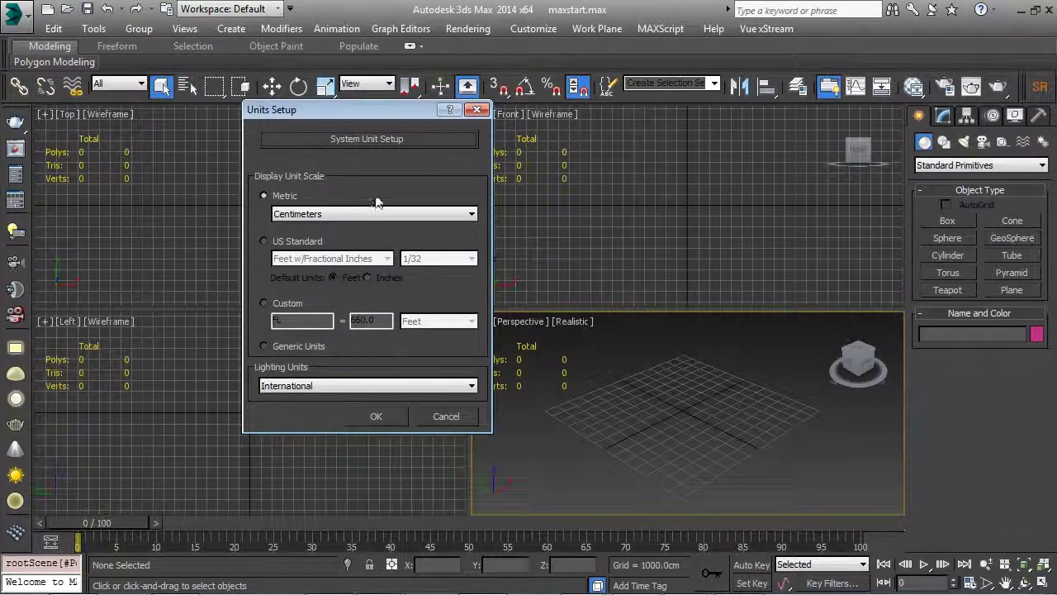
Step: Keep the metric display units at centimeters and accept the units setup
{"action": "left_click", "coordinate": [344, 214]}
{"action": "left_click_drag", "start_coordinate": [334, 122], "coordinate": [373, 119]}
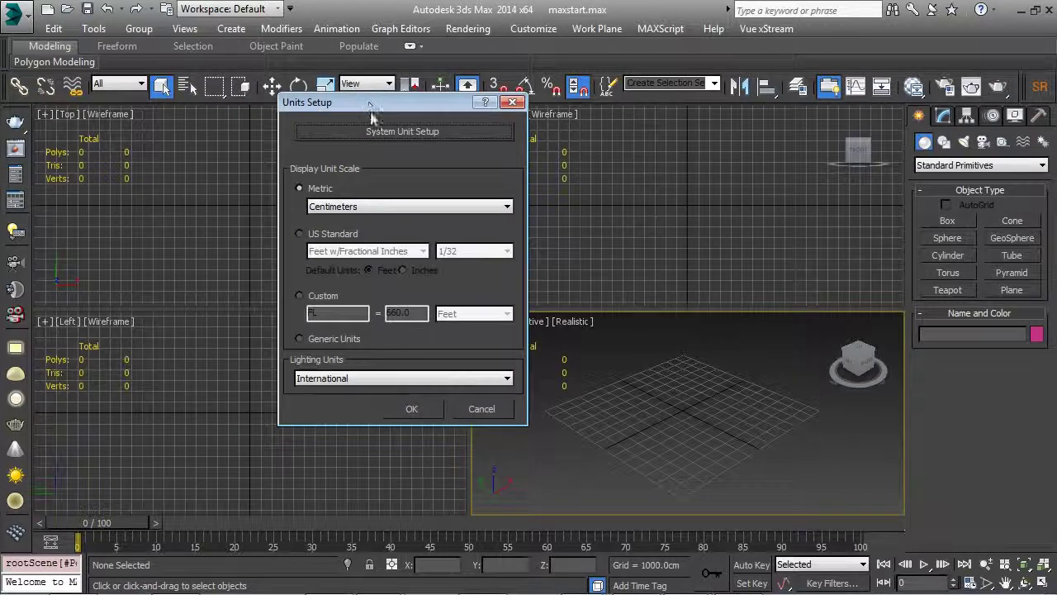
{"action": "left_click", "coordinate": [406, 410]}
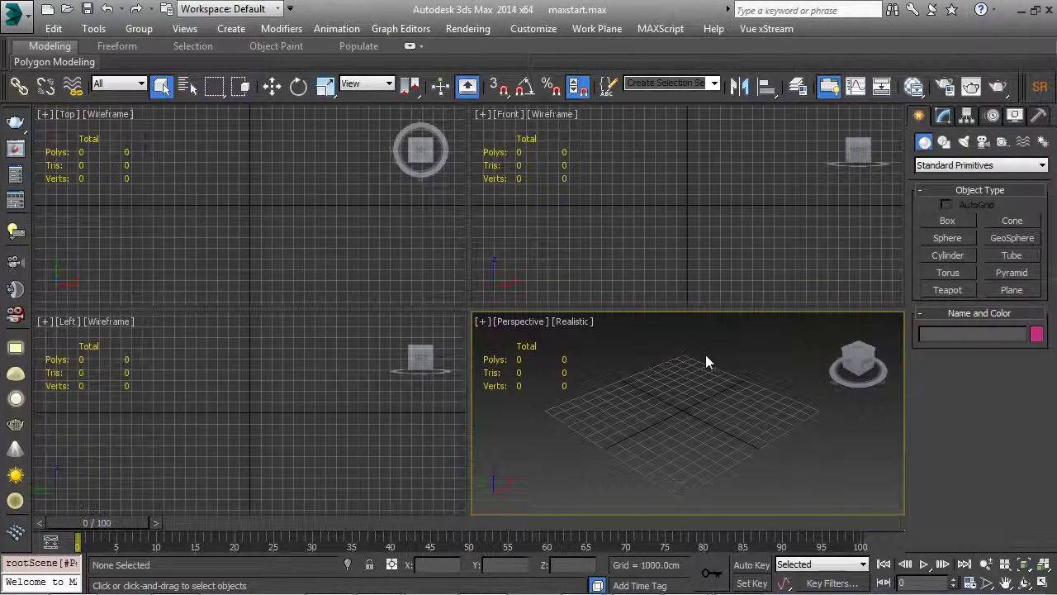
Step: Open the Gamma and LUT preferences and examine the gamma correction and display gamma settings
{"action": "left_click", "coordinate": [533, 28]}
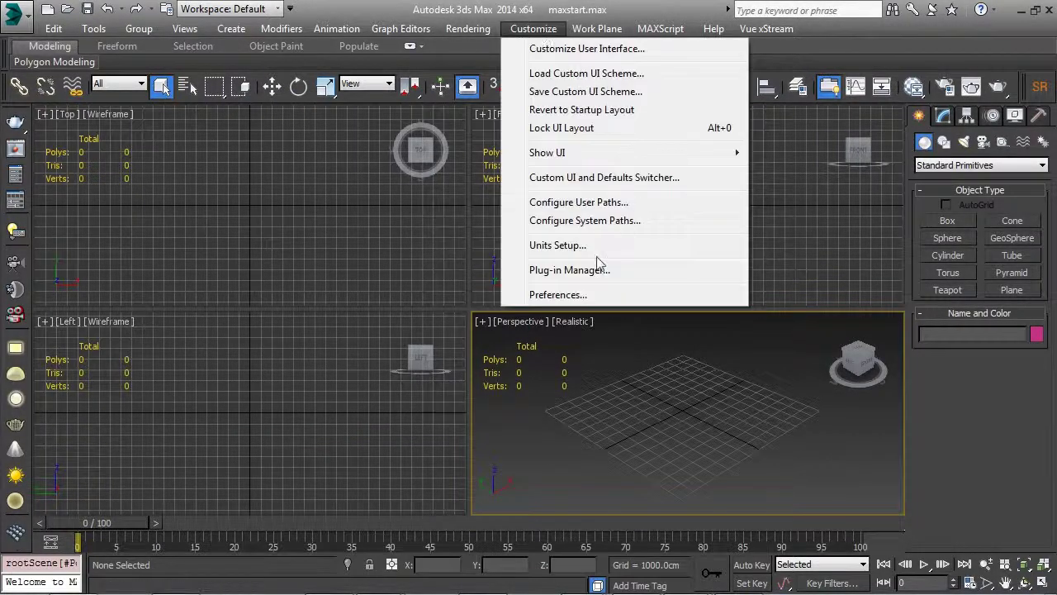
{"action": "left_click", "coordinate": [558, 295]}
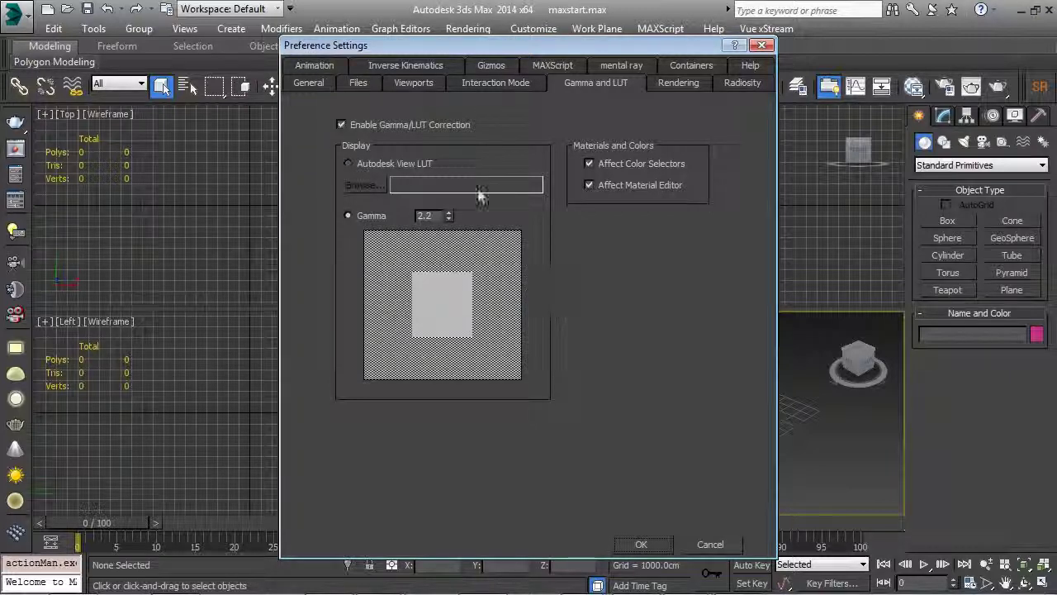
{"action": "left_click_drag", "start_coordinate": [480, 48], "coordinate": [466, 15]}
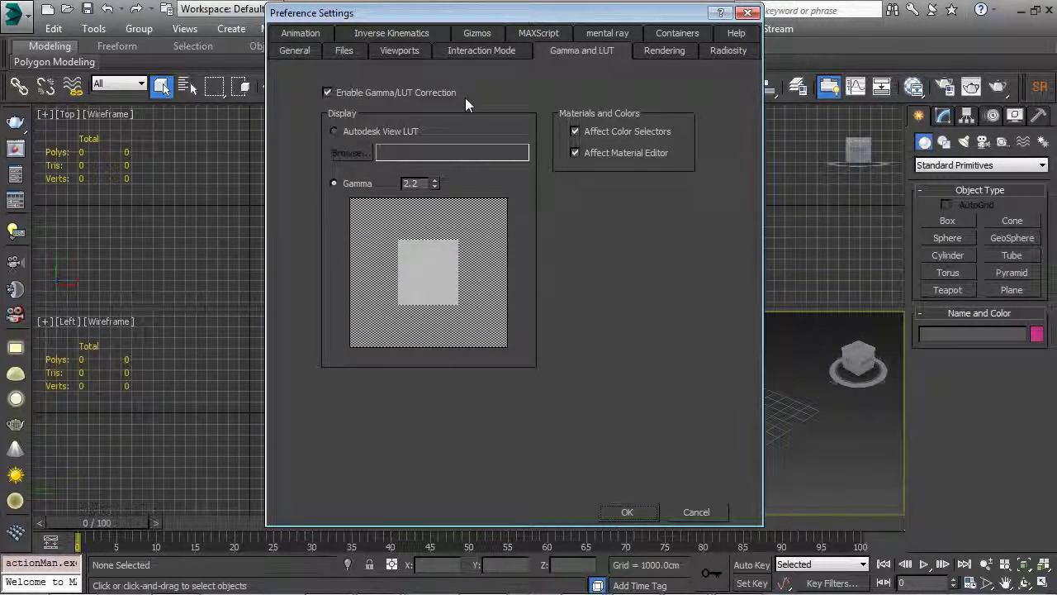
{"action": "double_click", "coordinate": [421, 183]}
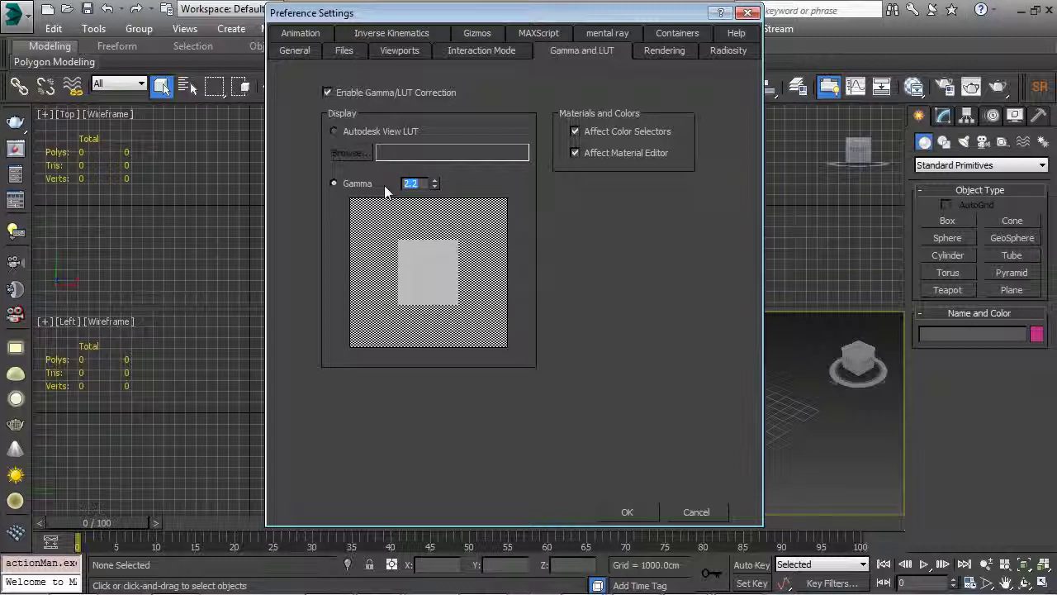
{"action": "left_click_drag", "start_coordinate": [434, 15], "coordinate": [433, 56]}
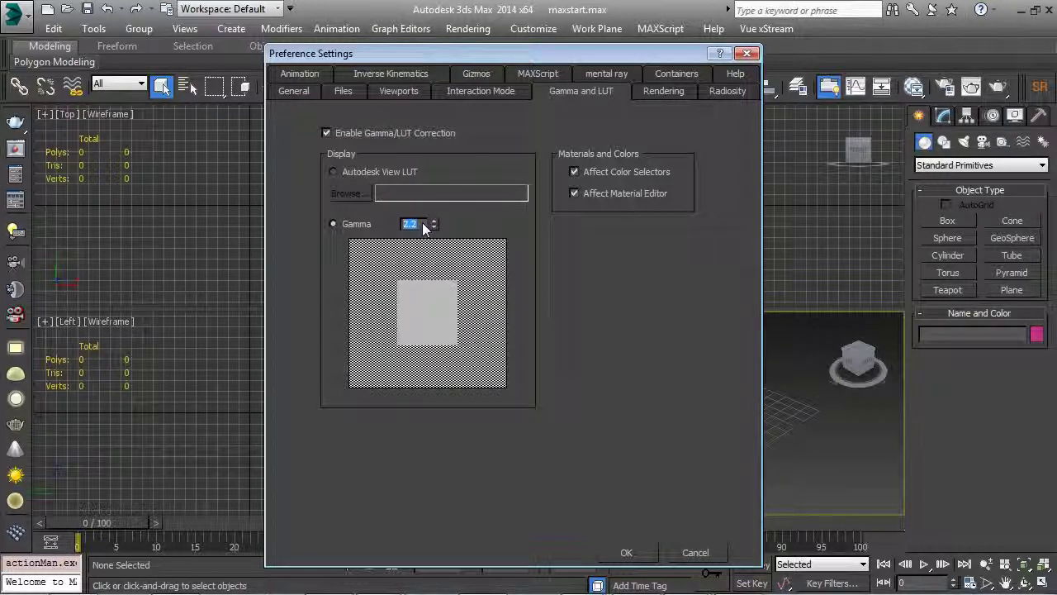
{"action": "left_click_drag", "start_coordinate": [558, 56], "coordinate": [422, 19]}
{"action": "left_click_drag", "start_coordinate": [355, 17], "coordinate": [454, 18]}
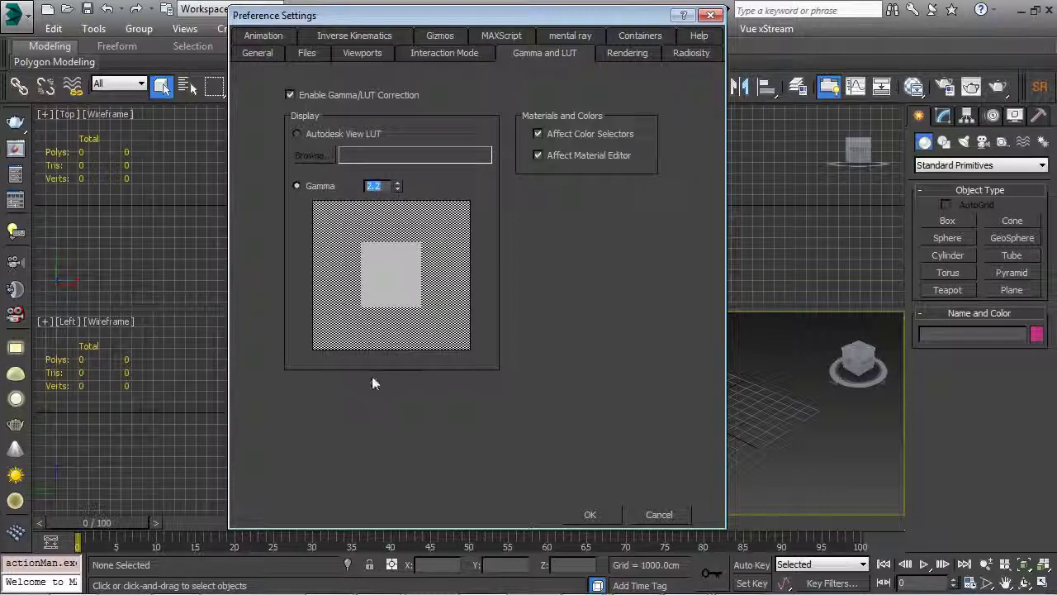
{"action": "left_click_drag", "start_coordinate": [335, 25], "coordinate": [348, 27]}
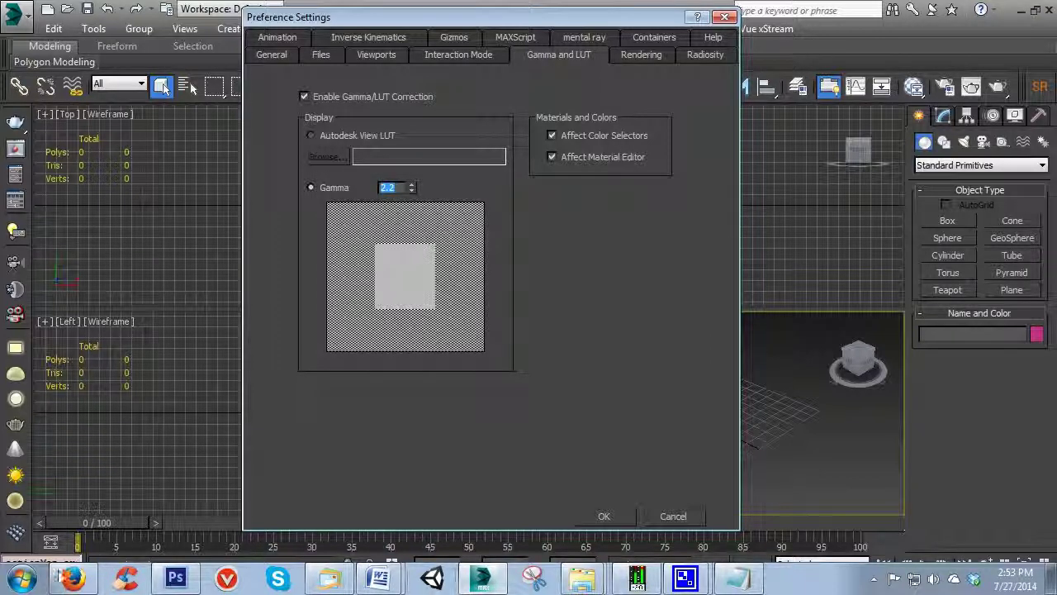
Step: Switch to Firefox, maximize it and read the Filmic Games article on linear-space lighting, including its color ramp and gamma curves
{"action": "left_click", "coordinate": [73, 578]}
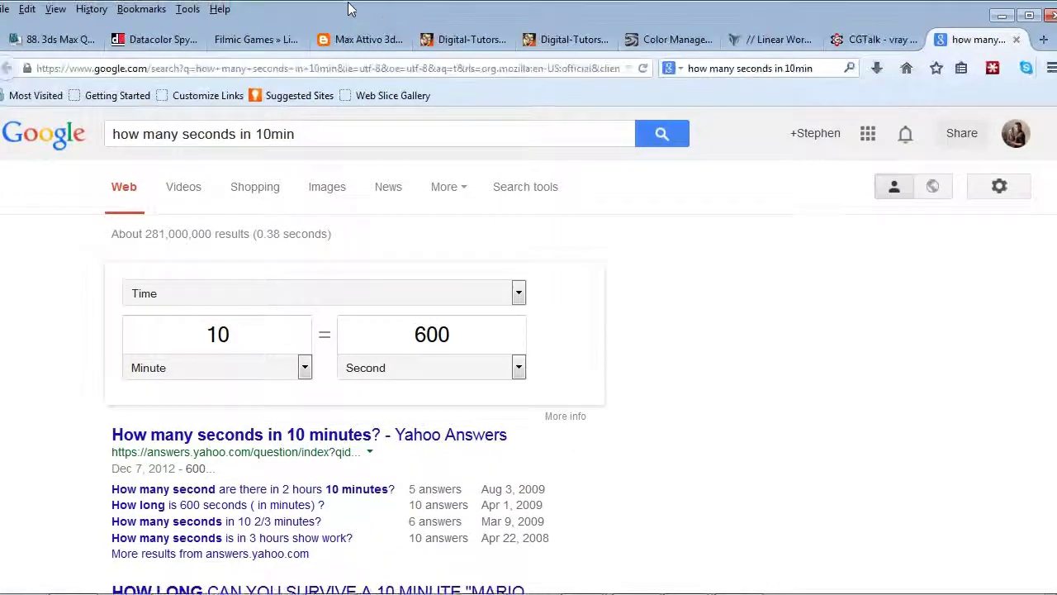
{"action": "left_click", "coordinate": [1037, 11]}
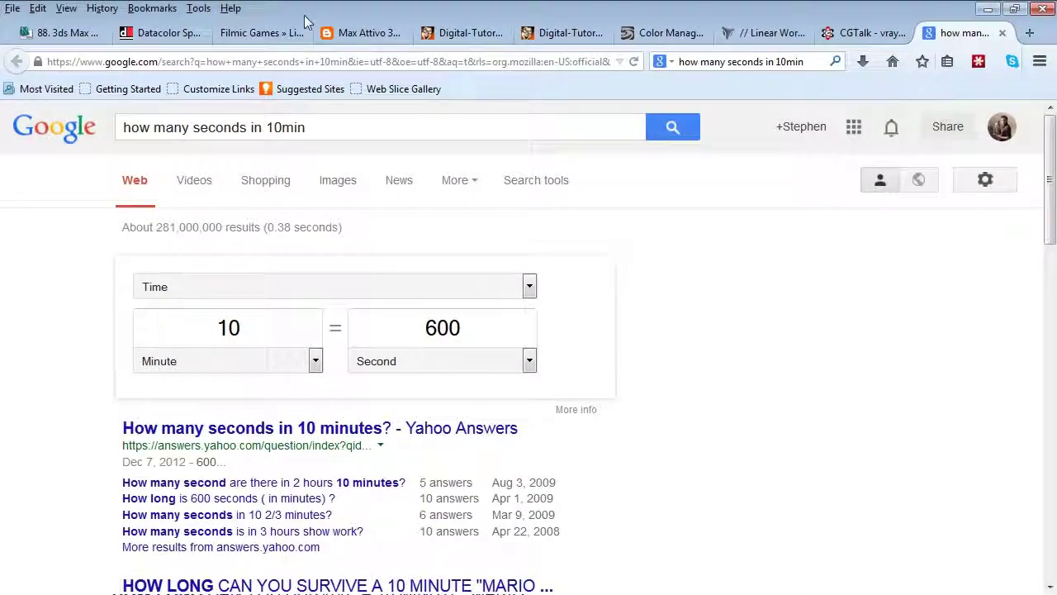
{"action": "left_click", "coordinate": [254, 34]}
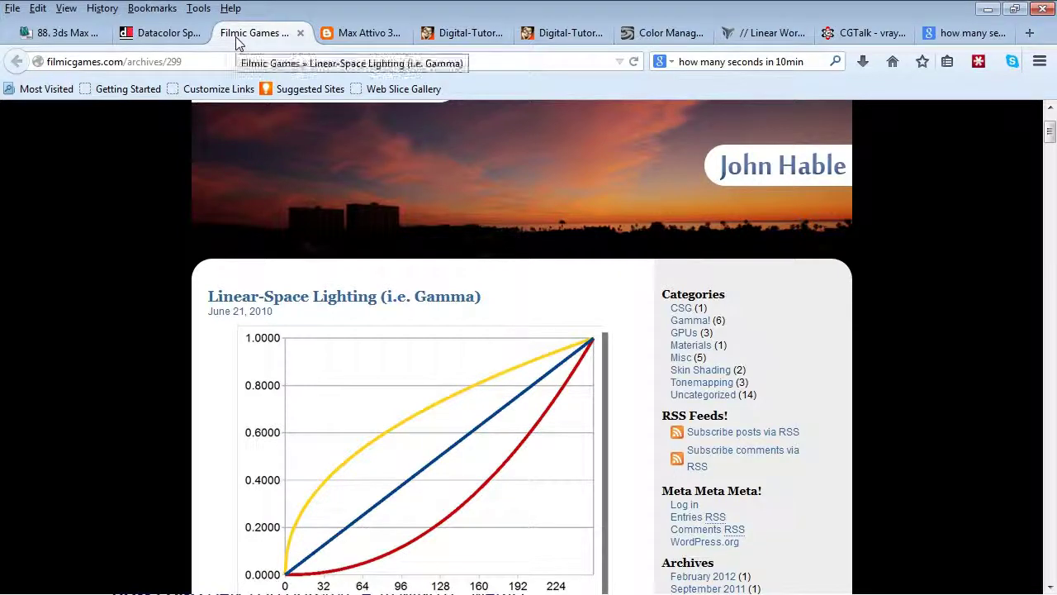
{"action": "scroll", "coordinate": [288, 160], "scroll_direction": "up", "scroll_amount": 2}
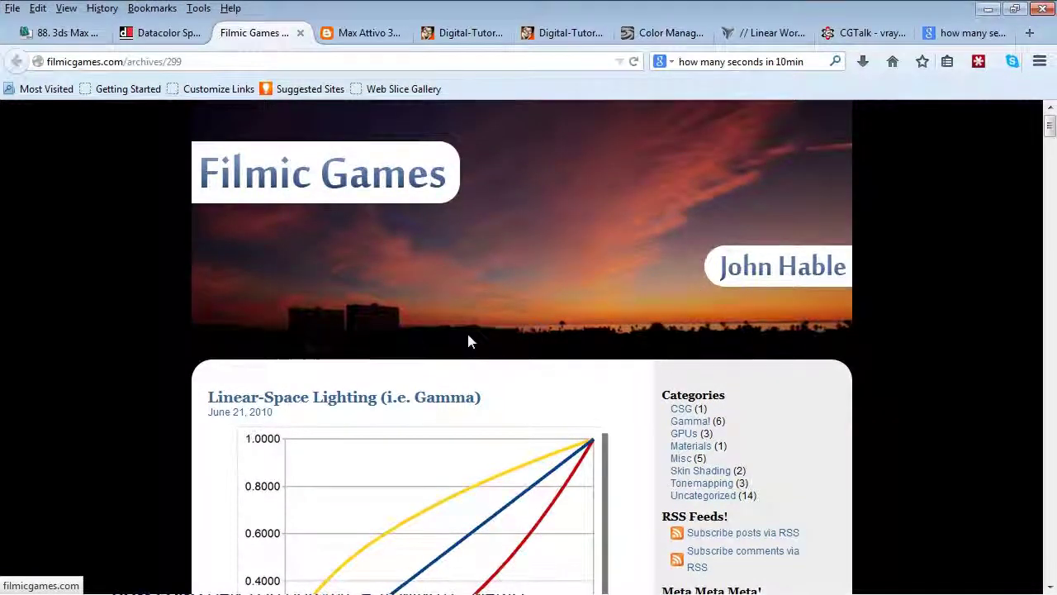
{"action": "scroll", "coordinate": [466, 337], "scroll_direction": "down", "scroll_amount": 6}
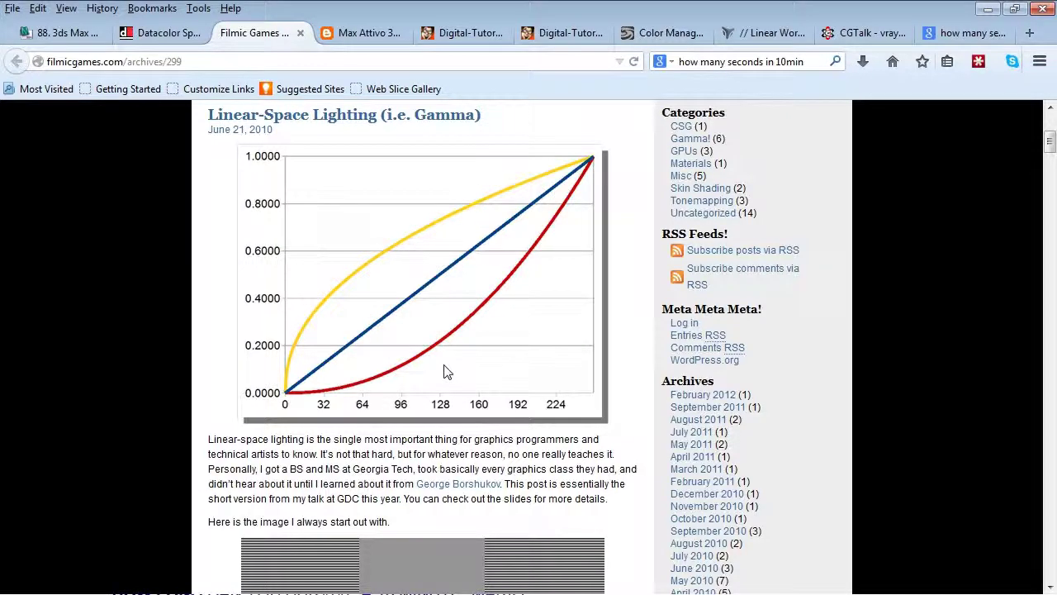
{"action": "scroll", "coordinate": [444, 372], "scroll_direction": "down", "scroll_amount": 8}
{"action": "scroll", "coordinate": [444, 371], "scroll_direction": "down", "scroll_amount": 5}
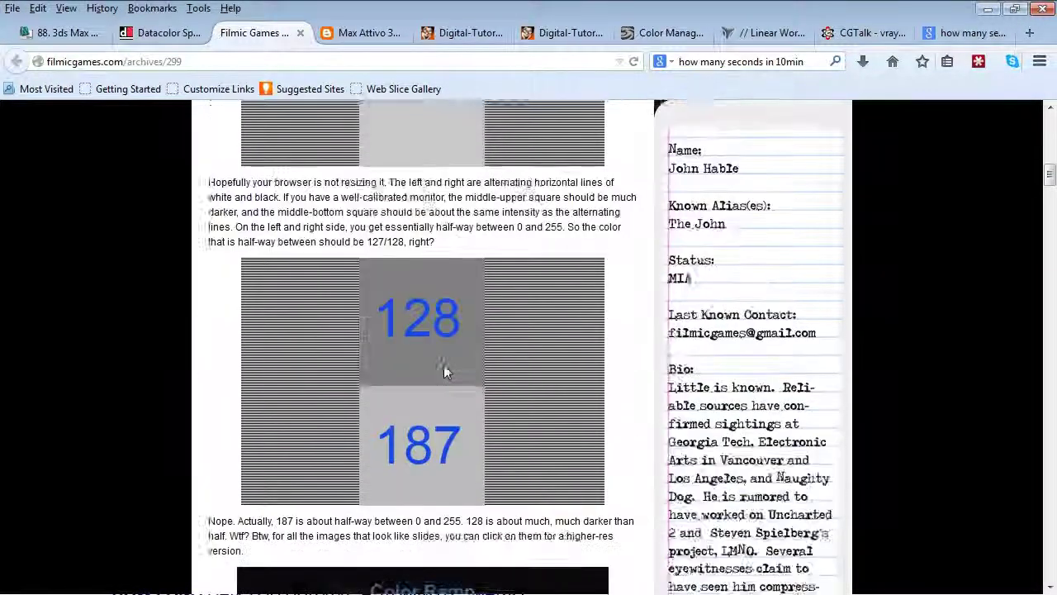
{"action": "scroll", "coordinate": [444, 372], "scroll_direction": "down", "scroll_amount": 3}
{"action": "scroll", "coordinate": [444, 371], "scroll_direction": "down", "scroll_amount": 6}
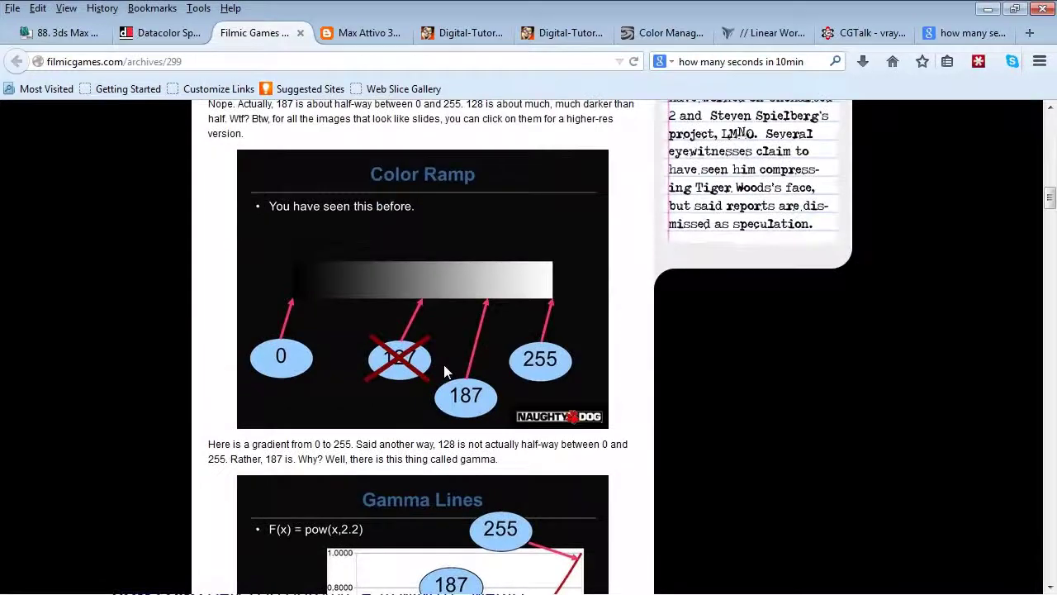
{"action": "scroll", "coordinate": [444, 372], "scroll_direction": "down", "scroll_amount": 14}
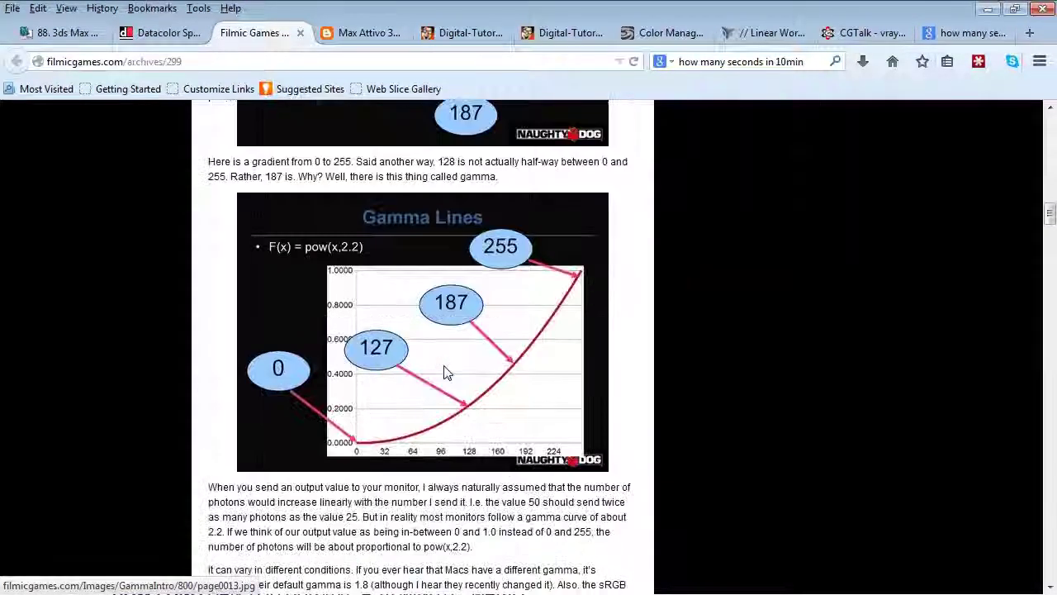
{"action": "scroll", "coordinate": [441, 379], "scroll_direction": "down", "scroll_amount": 2}
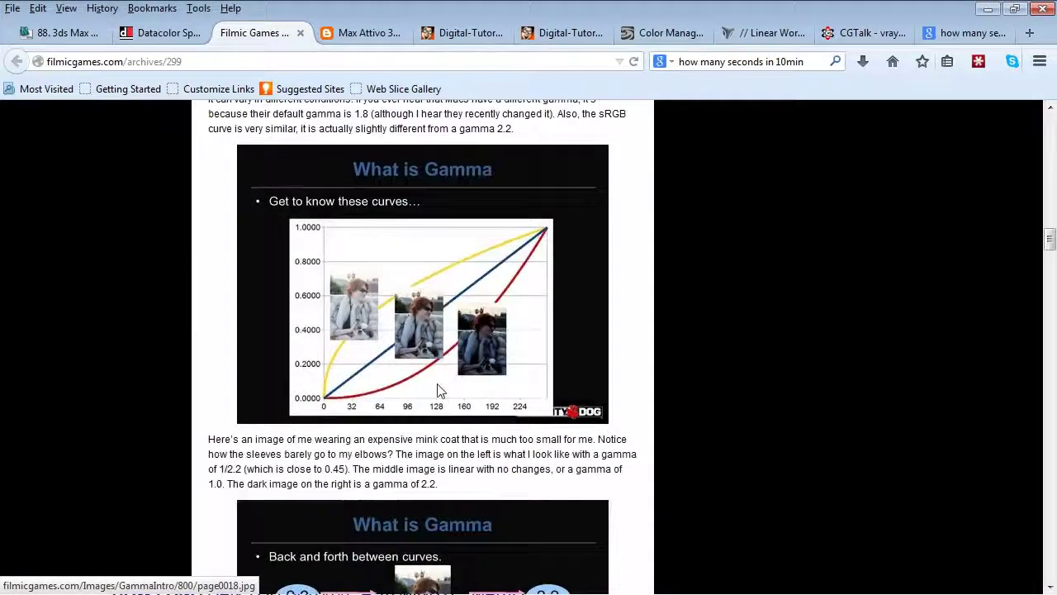
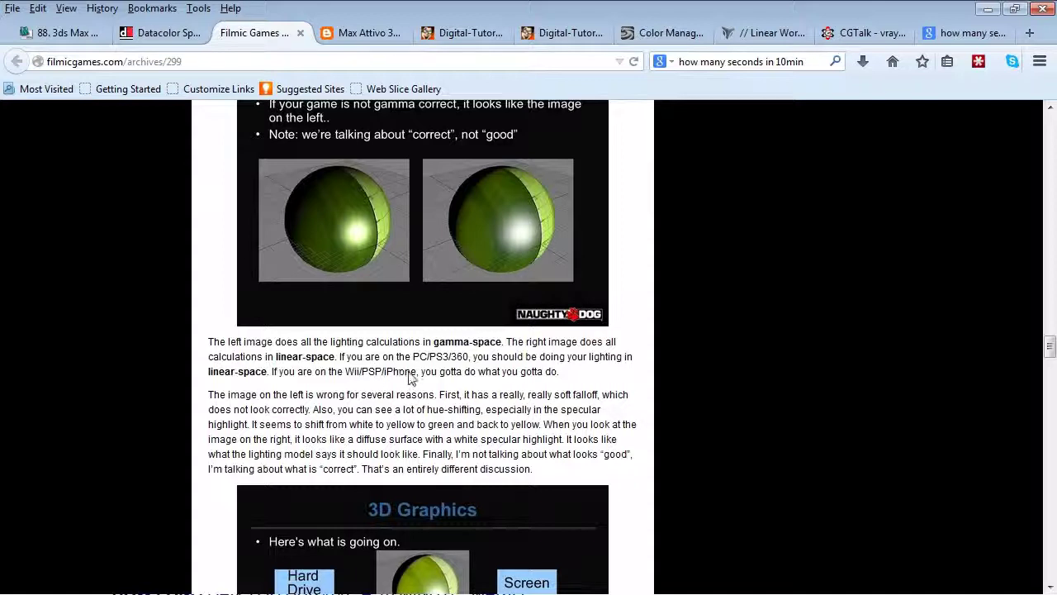
Step: Compare the article's gamma-space and linear-space sphere renders with its gamma curve diagrams
{"action": "scroll", "coordinate": [426, 391], "scroll_direction": "up", "scroll_amount": 2}
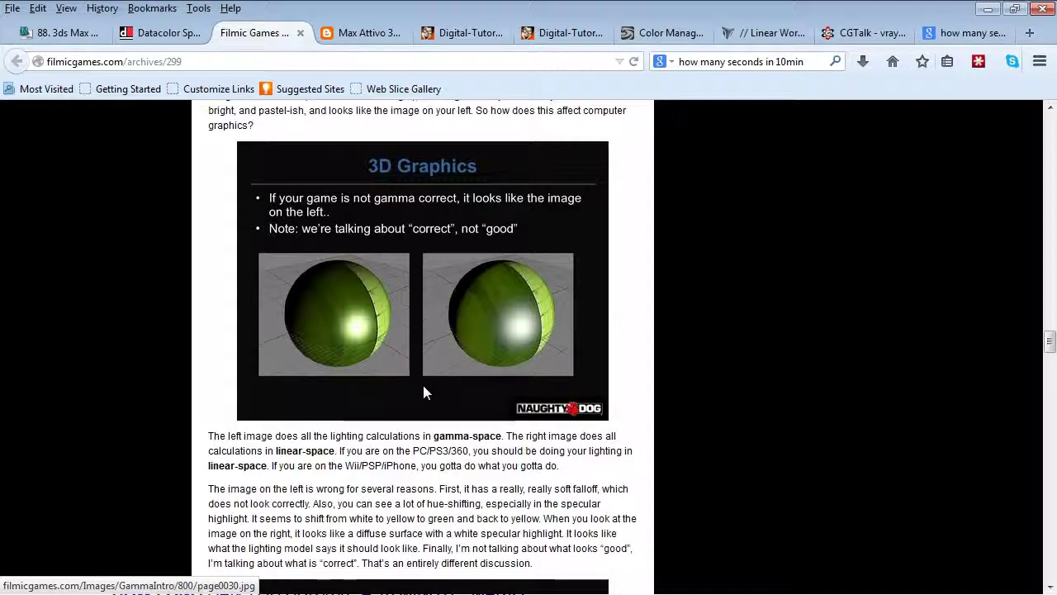
{"action": "scroll", "coordinate": [420, 463], "scroll_direction": "up", "scroll_amount": 10}
{"action": "scroll", "coordinate": [420, 467], "scroll_direction": "up", "scroll_amount": 15}
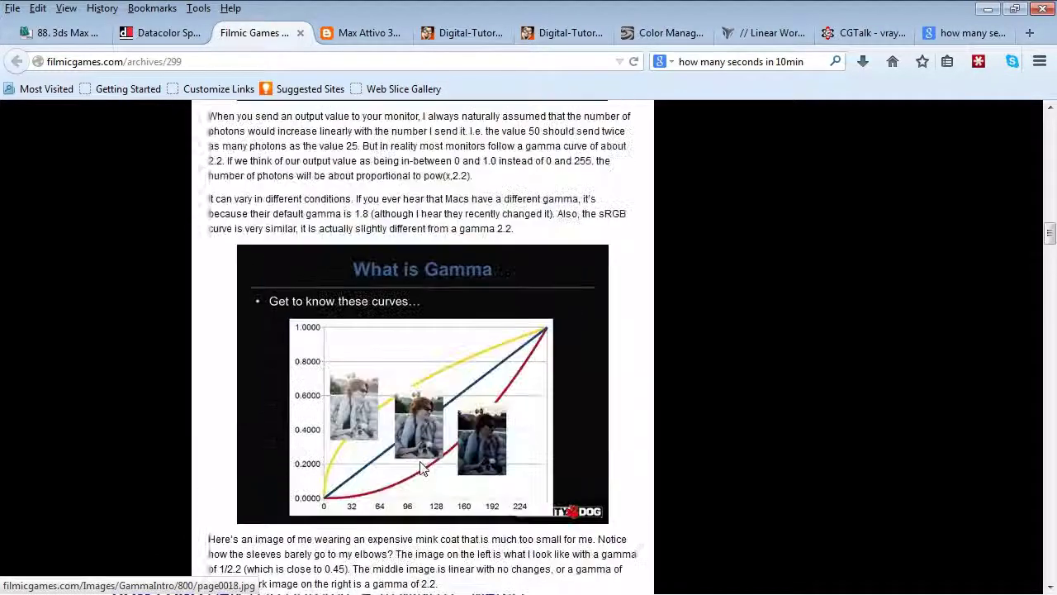
{"action": "scroll", "coordinate": [420, 468], "scroll_direction": "down", "scroll_amount": 8}
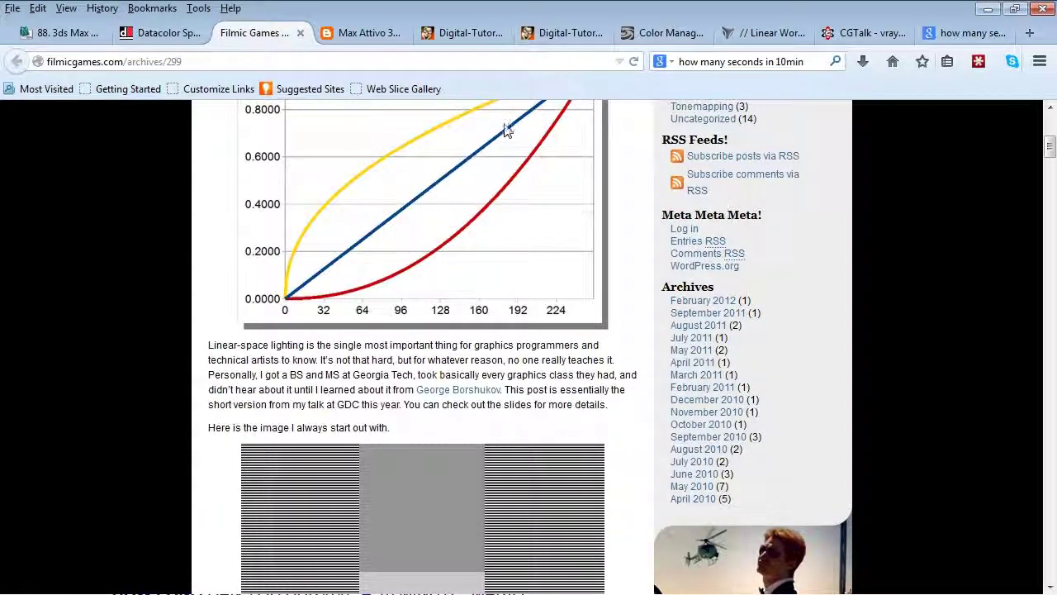
Step: View the open Digital-Tutors lessons on enabling gamma correction in 3ds Max and on gamma correction and linear workflow in Maya
{"action": "left_click", "coordinate": [472, 33]}
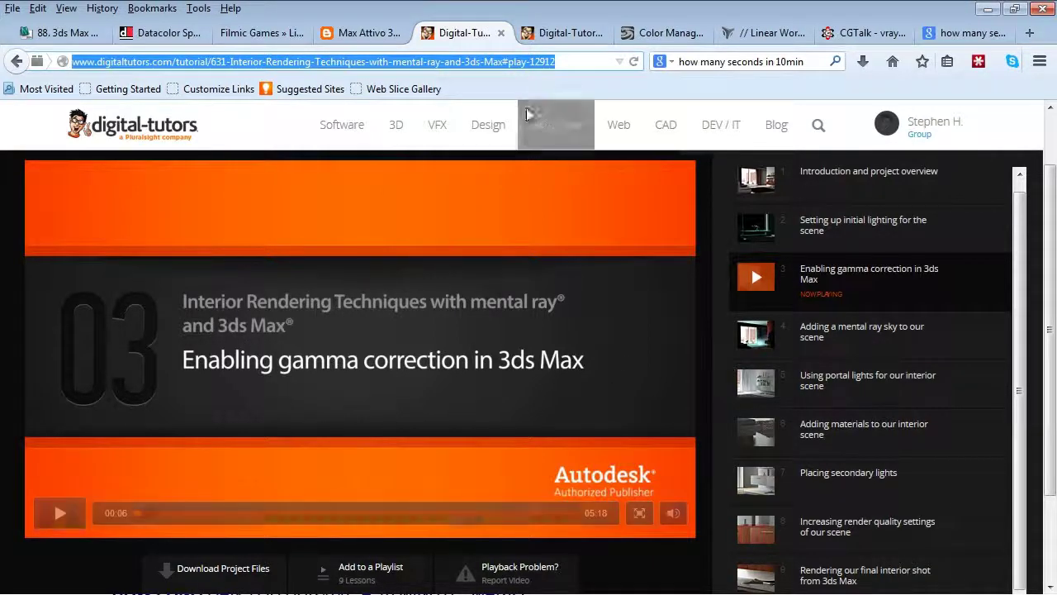
{"action": "left_click", "coordinate": [547, 33]}
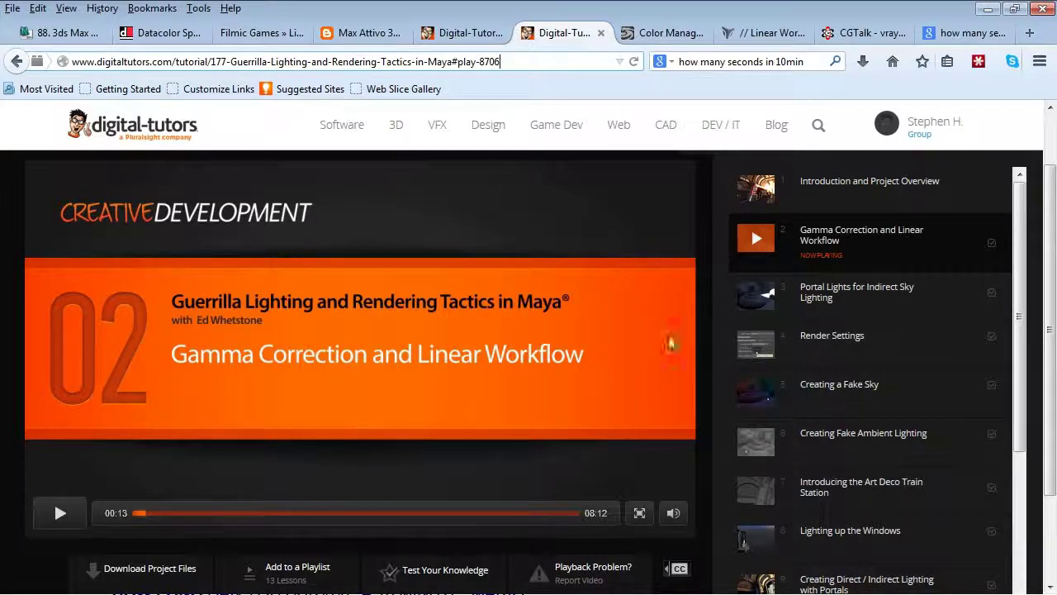
Step: Look over the 3dtotal linear workflow tutorial page and read the article on color management setup in Photoshop down to its Color Settings screenshot
{"action": "left_click", "coordinate": [667, 35]}
{"action": "left_click", "coordinate": [768, 33]}
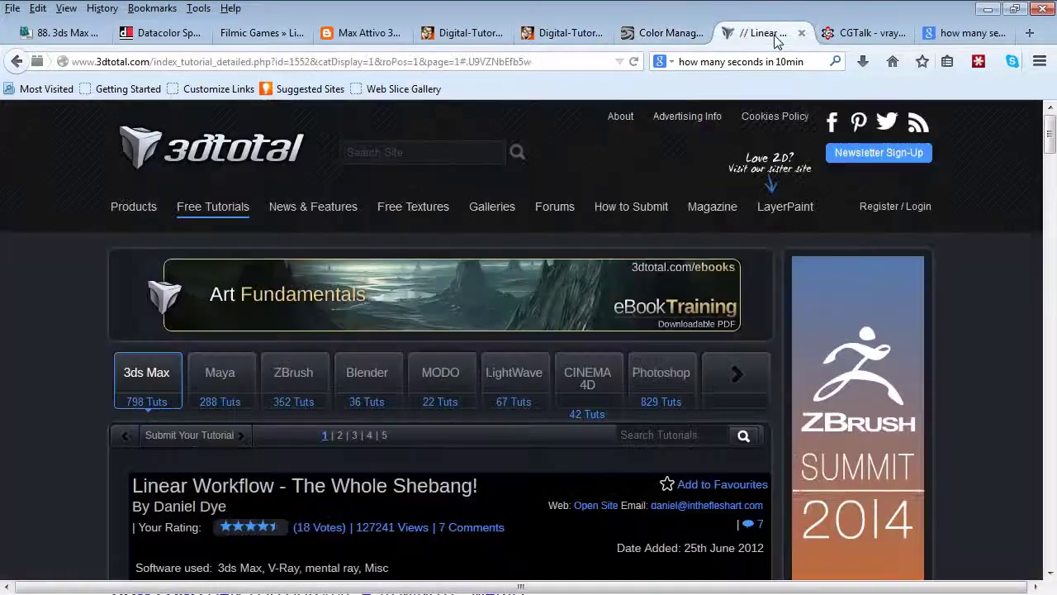
{"action": "left_click", "coordinate": [667, 33]}
{"action": "scroll", "coordinate": [409, 187], "scroll_direction": "up", "scroll_amount": 3}
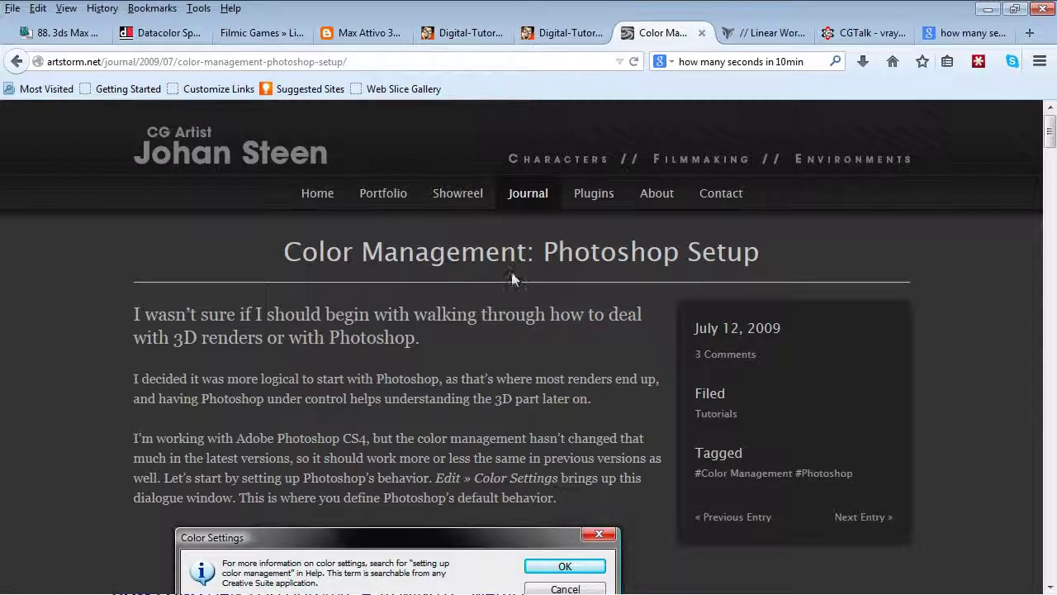
{"action": "scroll", "coordinate": [512, 271], "scroll_direction": "down", "scroll_amount": 3}
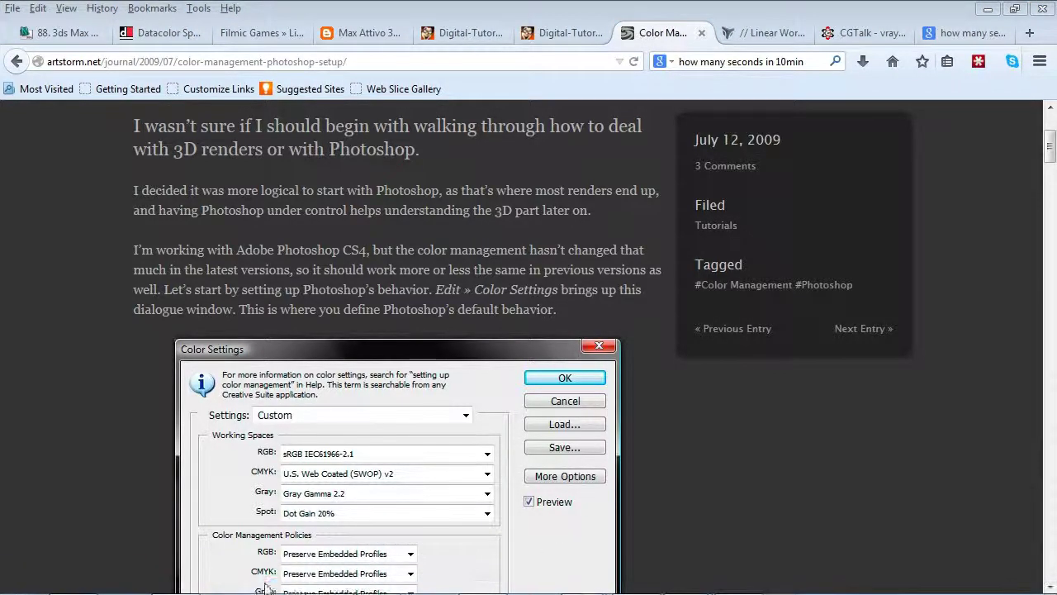
Step: Switch to Photoshop and open its Color Settings to examine the working spaces
{"action": "left_click", "coordinate": [171, 576]}
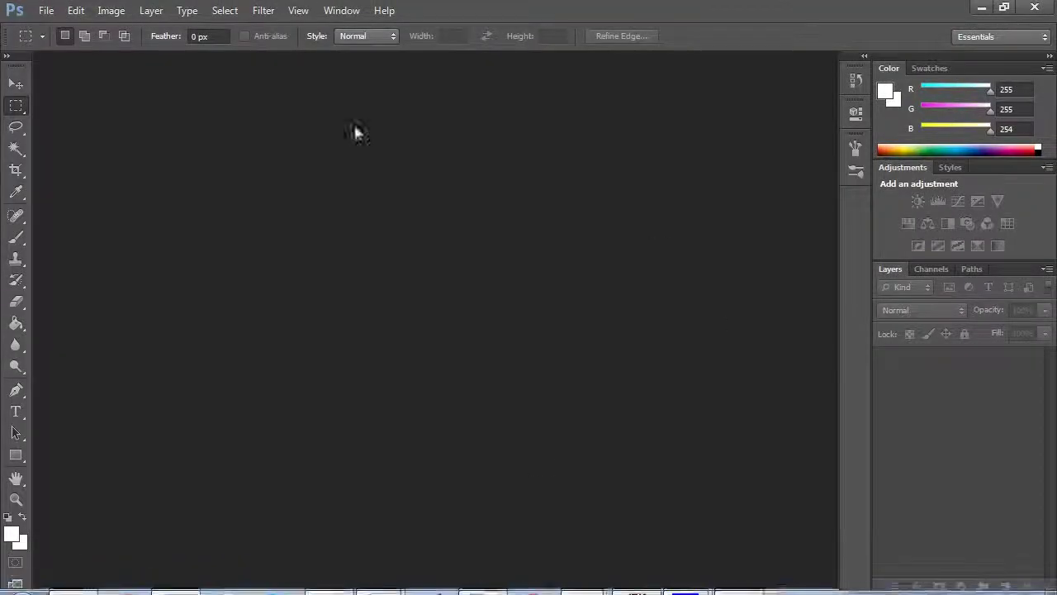
{"action": "left_click", "coordinate": [110, 10]}
{"action": "mouse_move", "coordinate": [86, 15]}
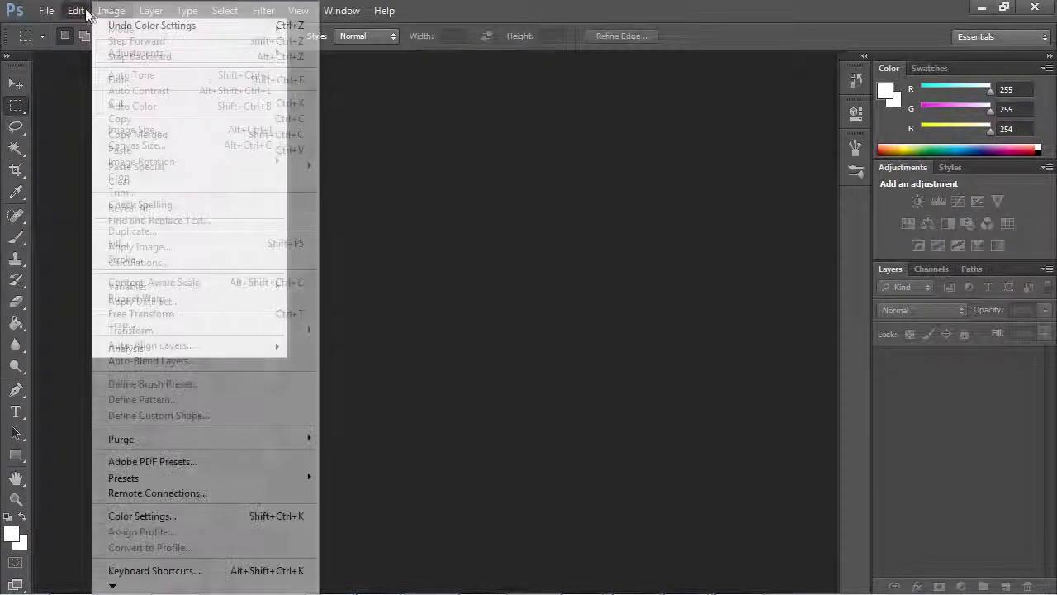
{"action": "key", "text": "Right"}
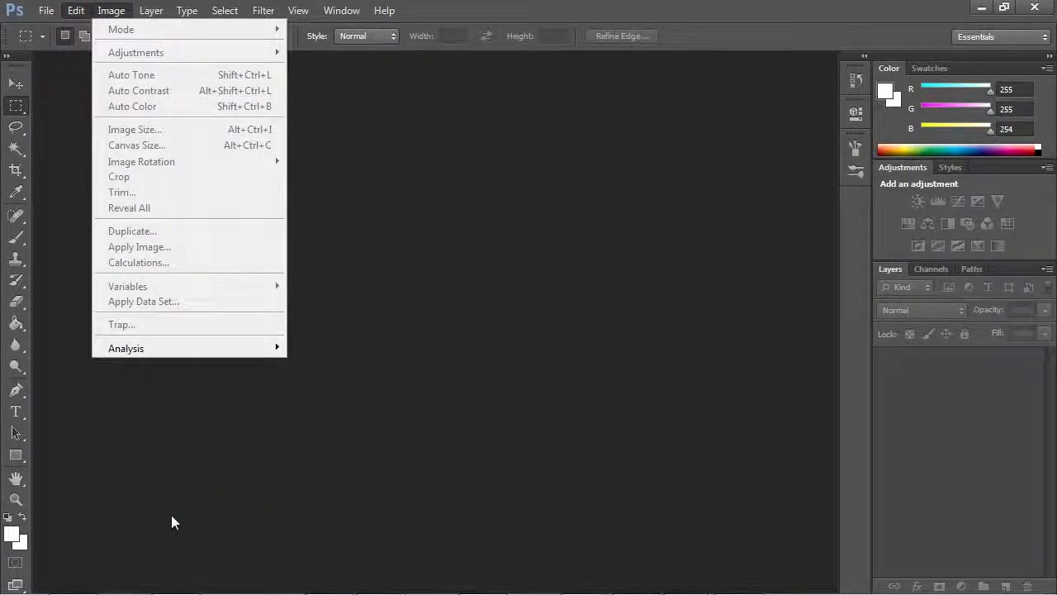
{"action": "left_click", "coordinate": [171, 514]}
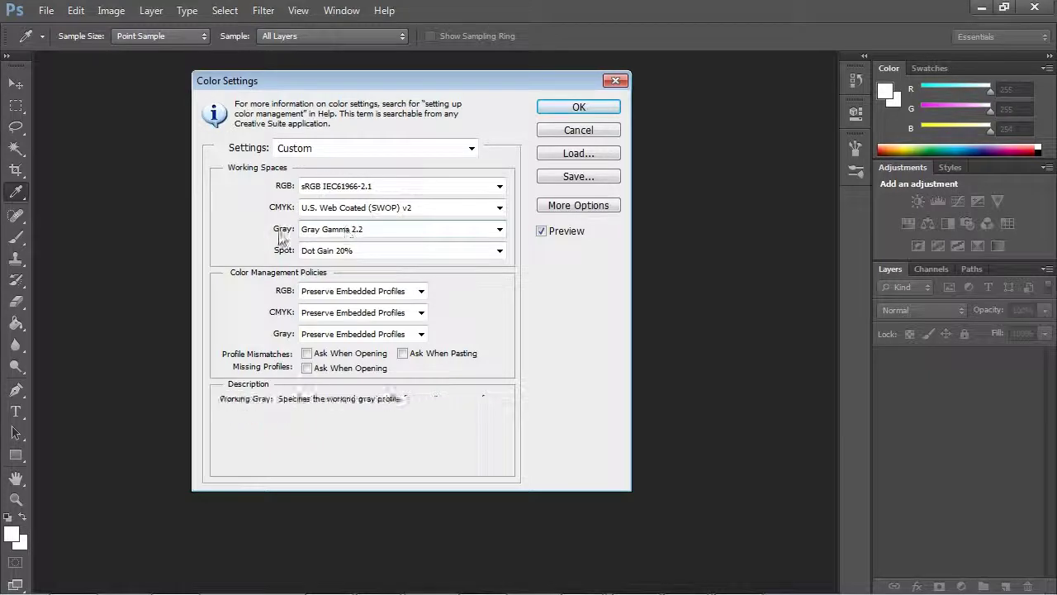
Step: Set the Gray working space to Dot Gain 20% and apply the color settings
{"action": "left_click", "coordinate": [376, 234]}
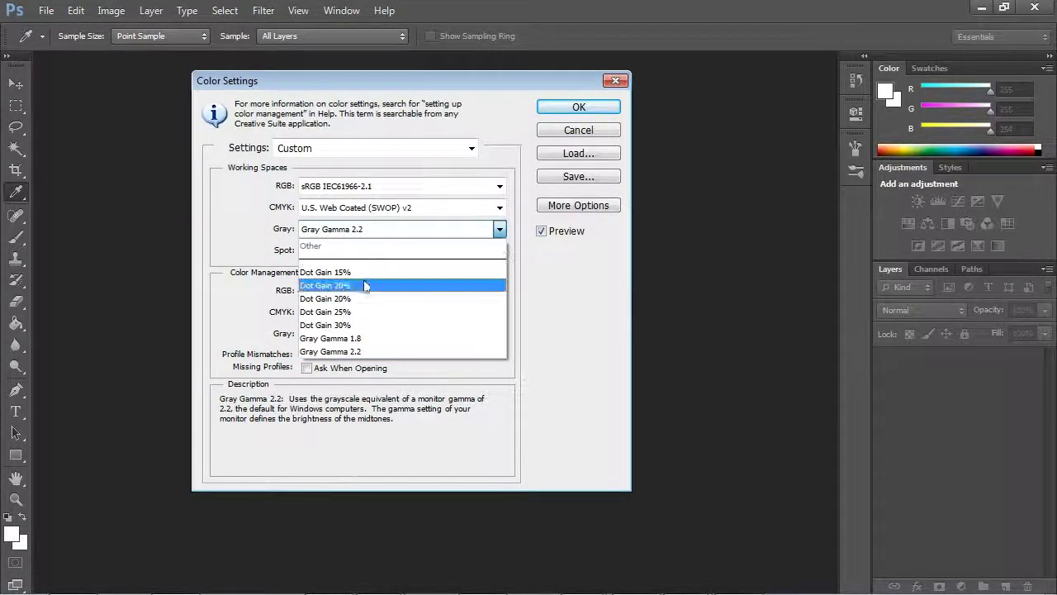
{"action": "left_click", "coordinate": [325, 298]}
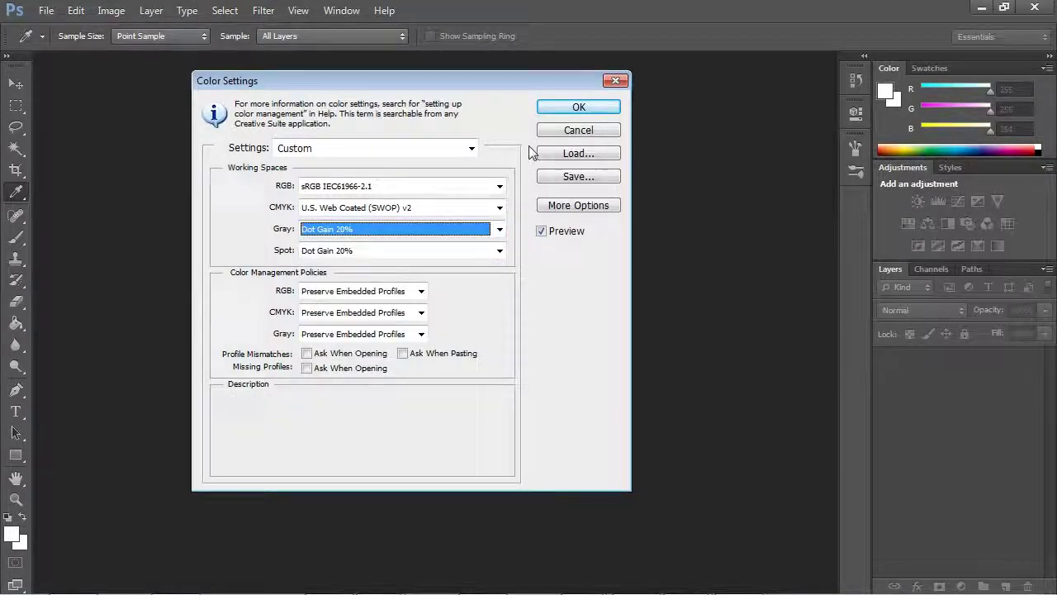
{"action": "left_click", "coordinate": [579, 106]}
Step: Reopen Color Settings and set the Gray working space to Gray Gamma 2.2, applying the change
{"action": "left_click", "coordinate": [75, 10]}
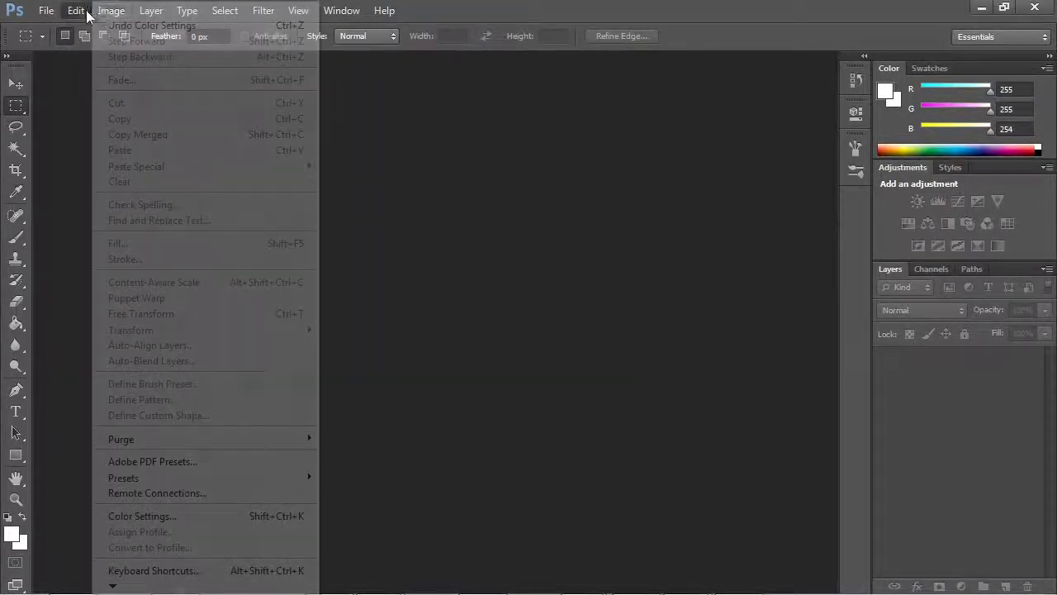
{"action": "left_click", "coordinate": [163, 516]}
{"action": "left_click", "coordinate": [347, 228]}
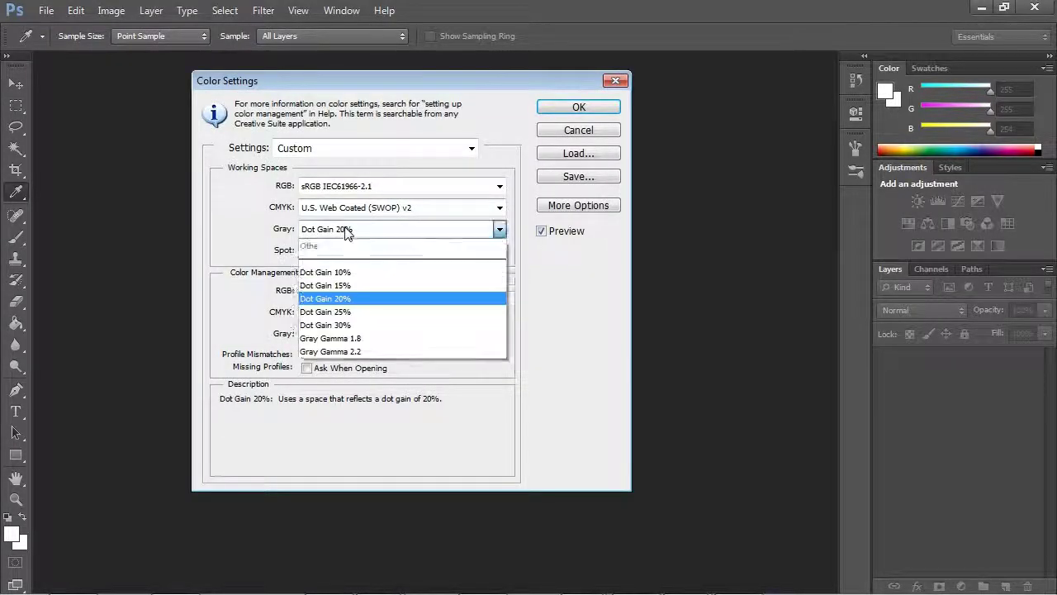
{"action": "left_click", "coordinate": [355, 353]}
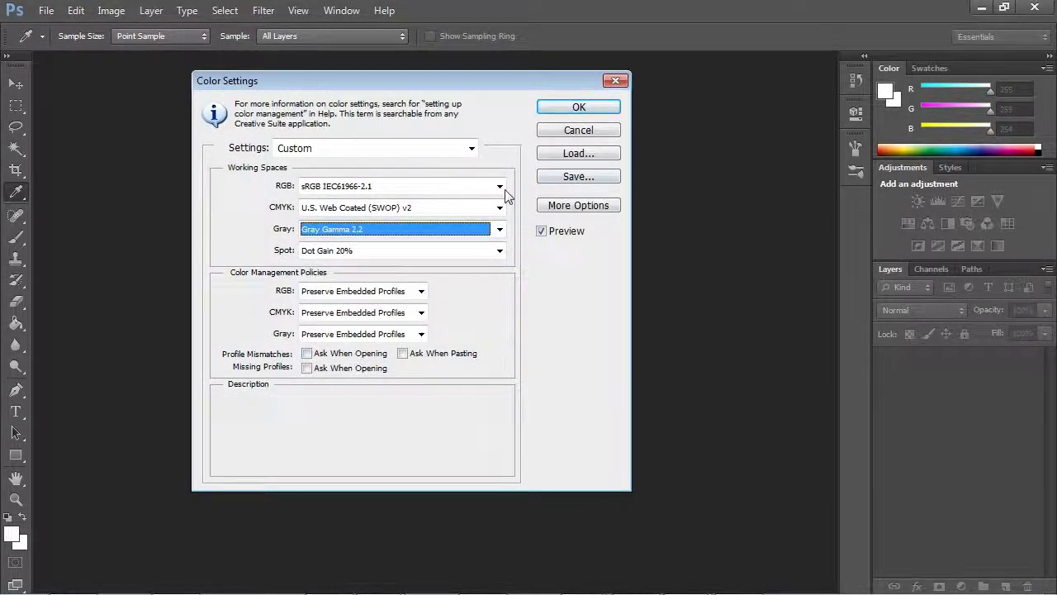
{"action": "left_click", "coordinate": [577, 108]}
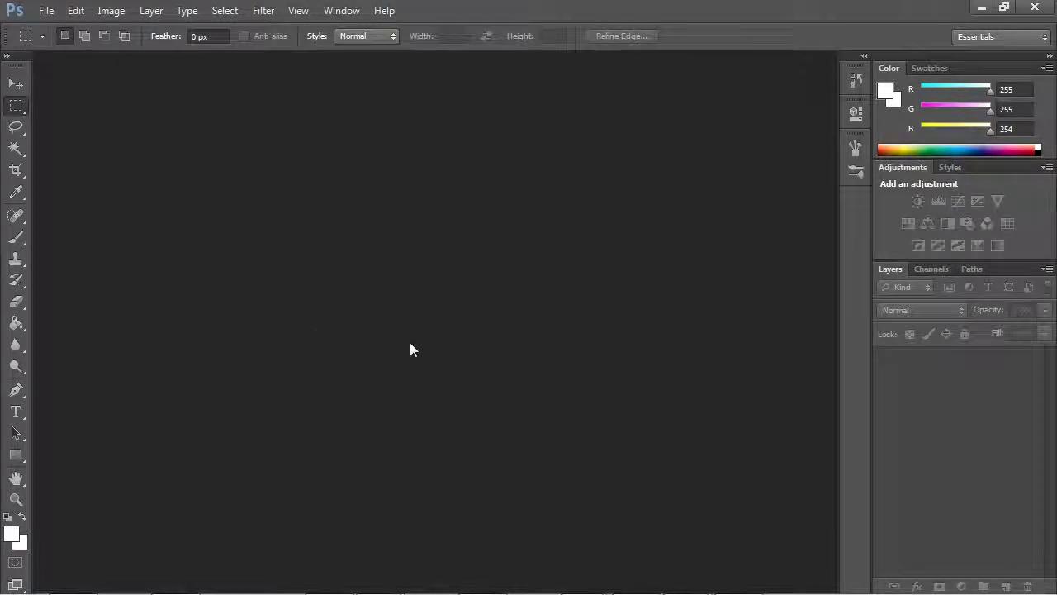
Step: Return to 3ds Max and set the display gamma to 1.0 in the Gamma and LUT preferences, accepting the change
{"action": "left_click", "coordinate": [981, 8]}
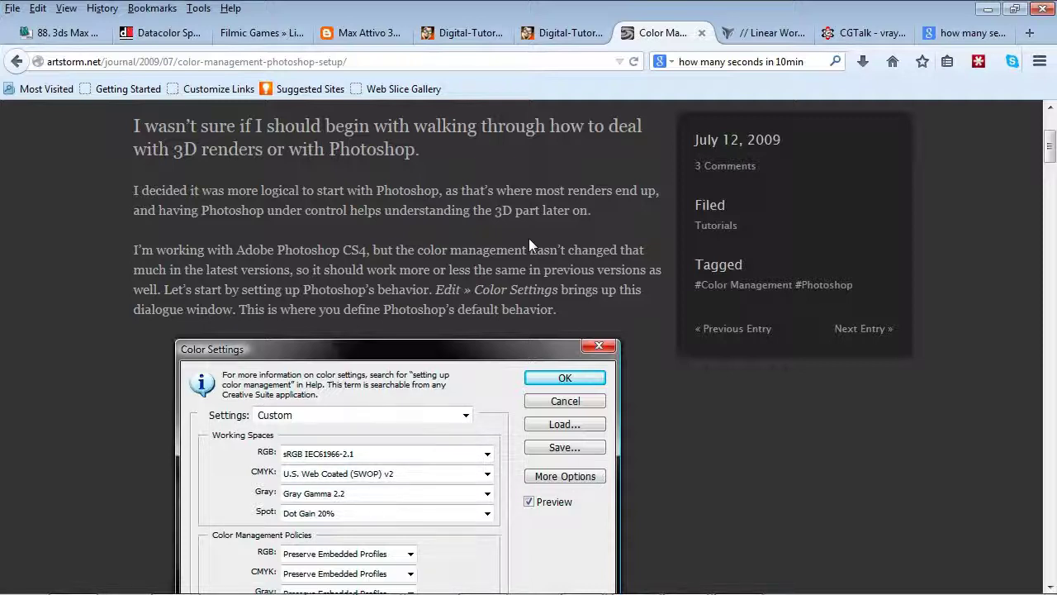
{"action": "left_click", "coordinate": [994, 11]}
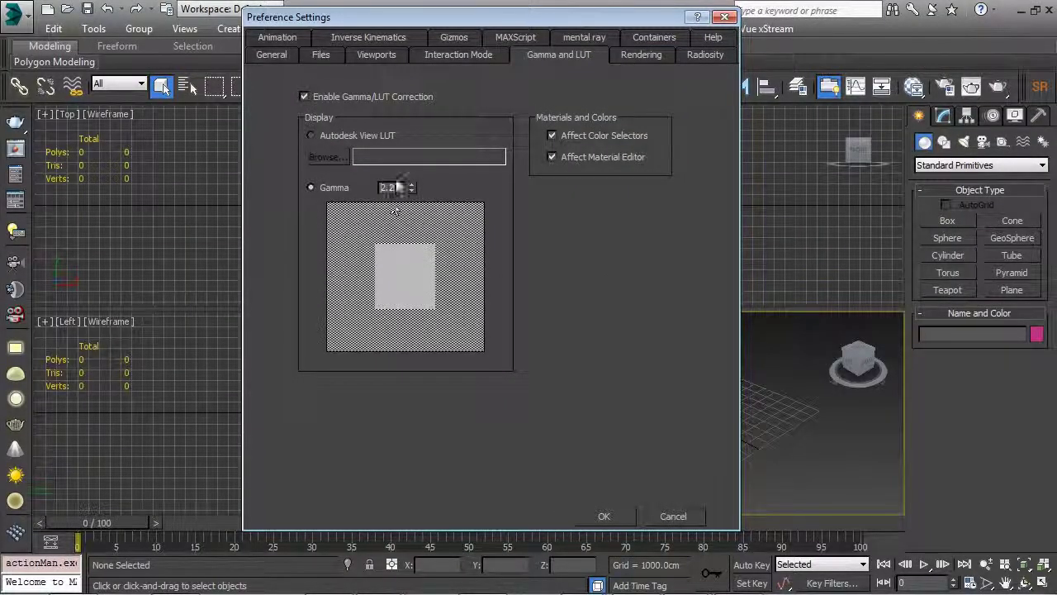
{"action": "left_click_drag", "start_coordinate": [399, 187], "coordinate": [364, 187]}
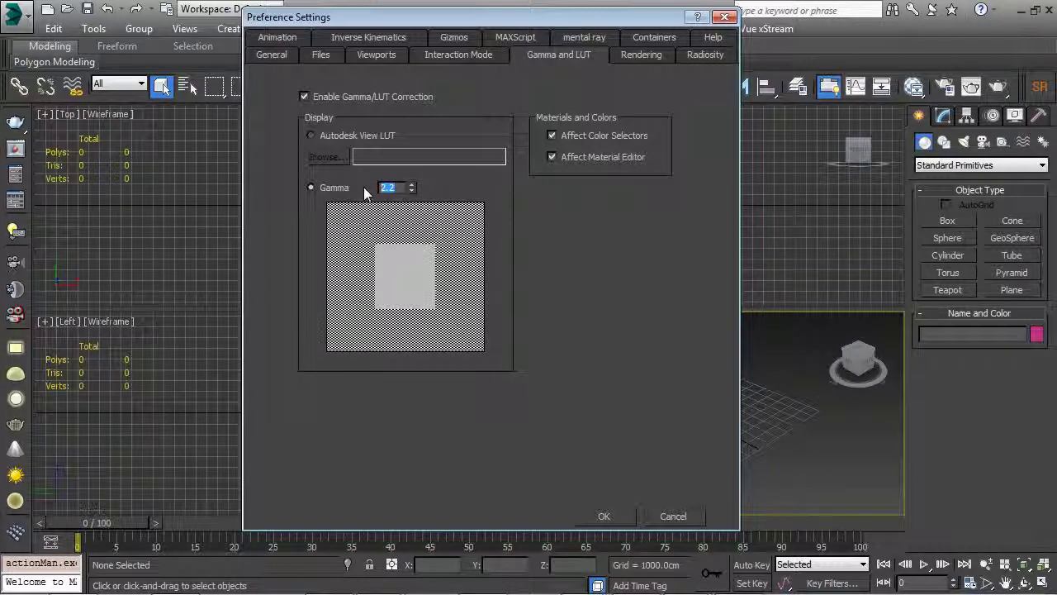
{"action": "type", "text": "1."}
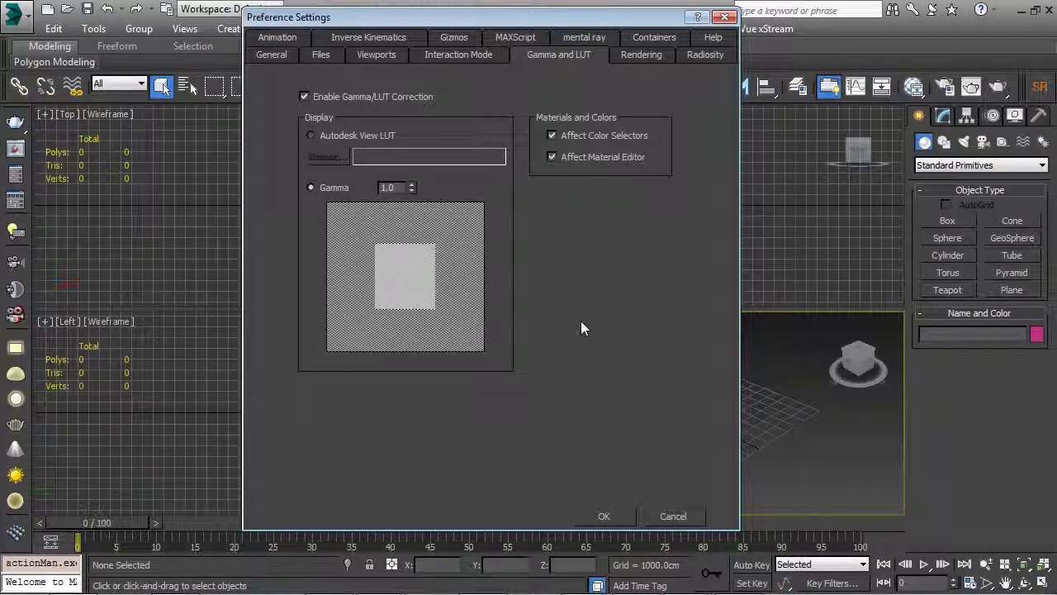
{"action": "left_click", "coordinate": [607, 517]}
{"action": "left_click", "coordinate": [636, 235]}
Step: Save the empty scene as maxstart in the scenes folder, replacing the existing file
{"action": "left_click", "coordinate": [17, 10]}
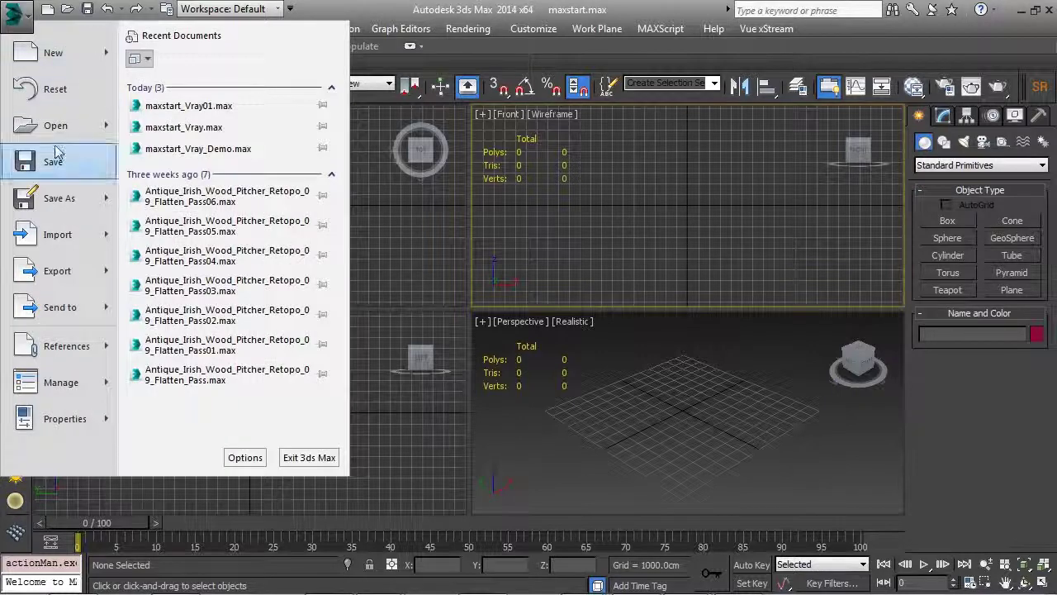
{"action": "left_click", "coordinate": [66, 199]}
{"action": "double_click", "coordinate": [128, 125]}
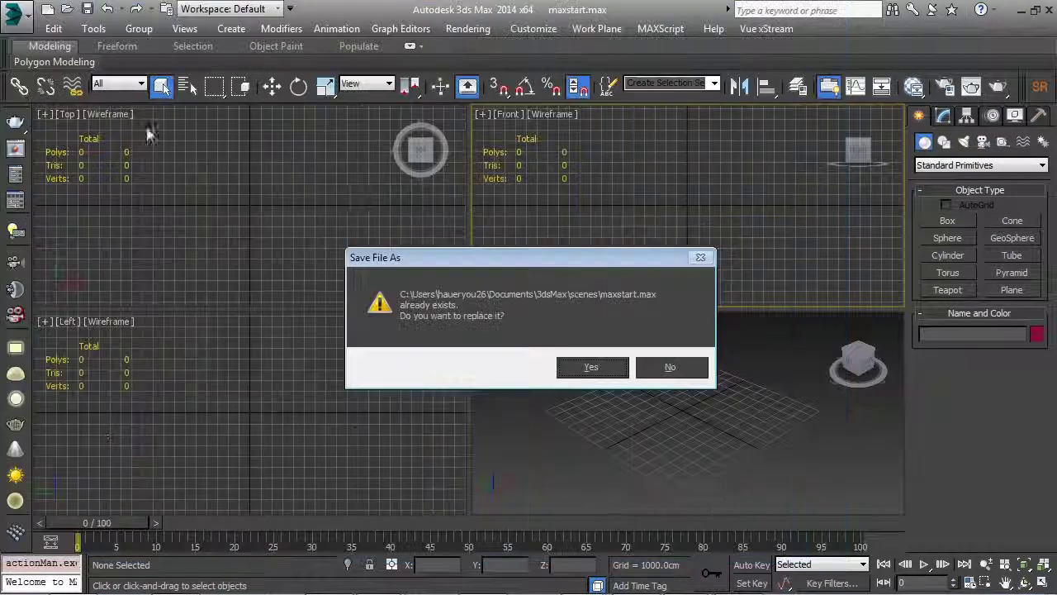
{"action": "left_click", "coordinate": [595, 371]}
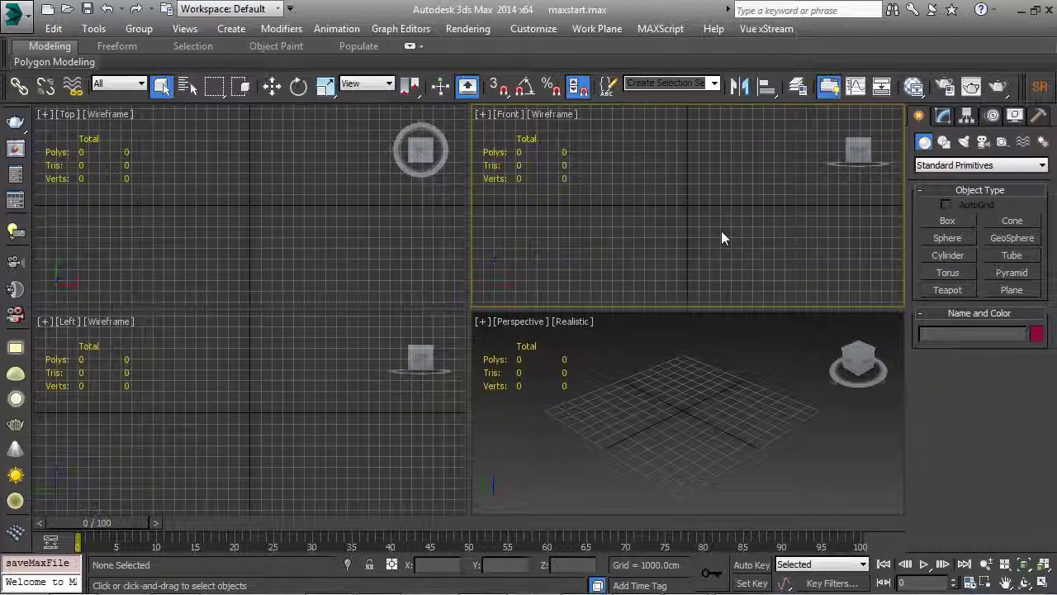
Step: Open the maxstart_Vray01 scene, adopting the file's unit scale and continuing without the missing external file
{"action": "left_click", "coordinate": [14, 16]}
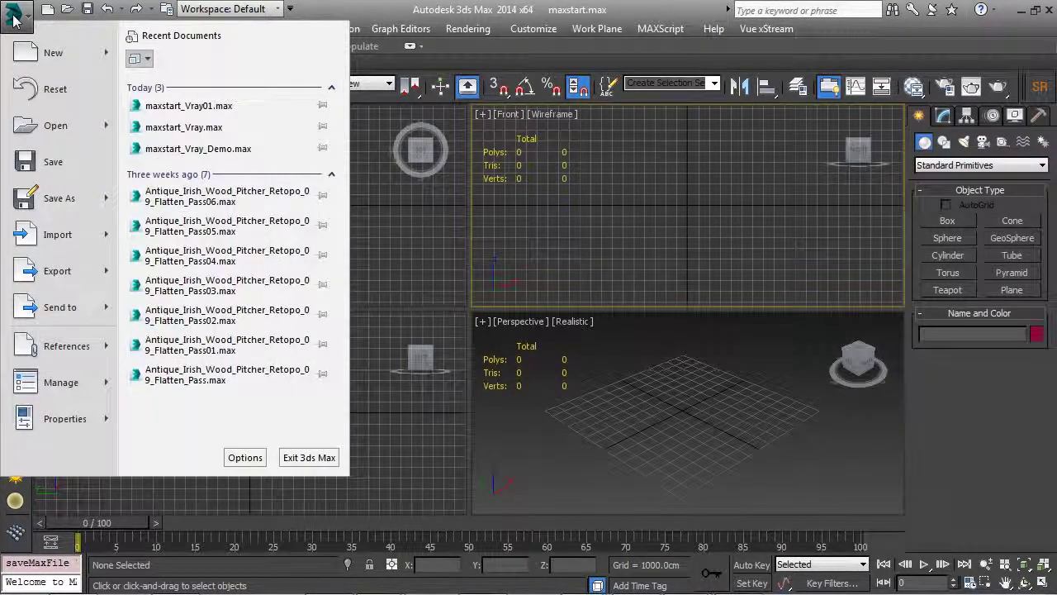
{"action": "left_click", "coordinate": [49, 125]}
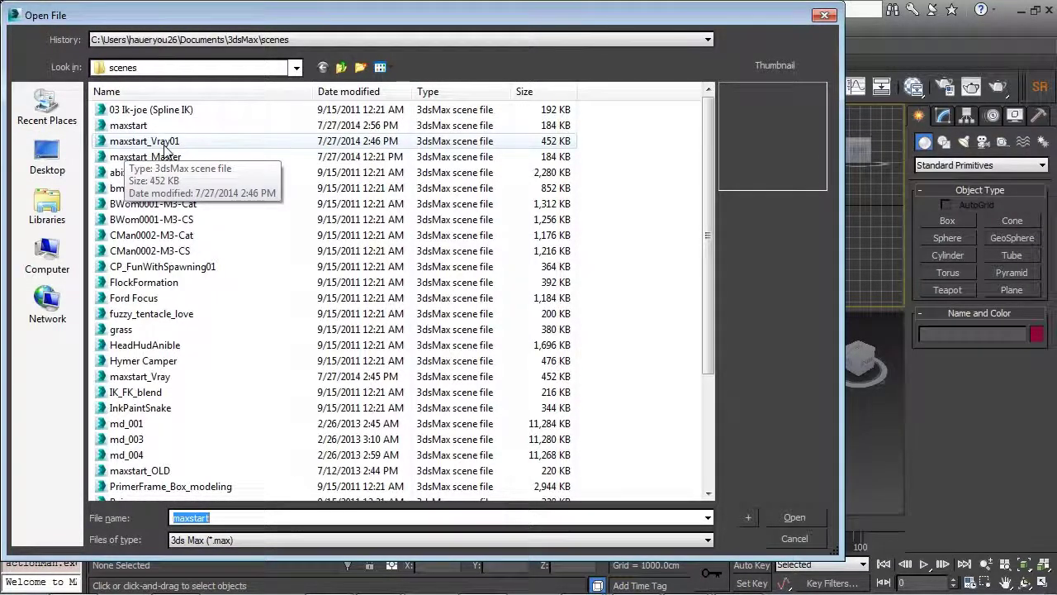
{"action": "left_click", "coordinate": [164, 146]}
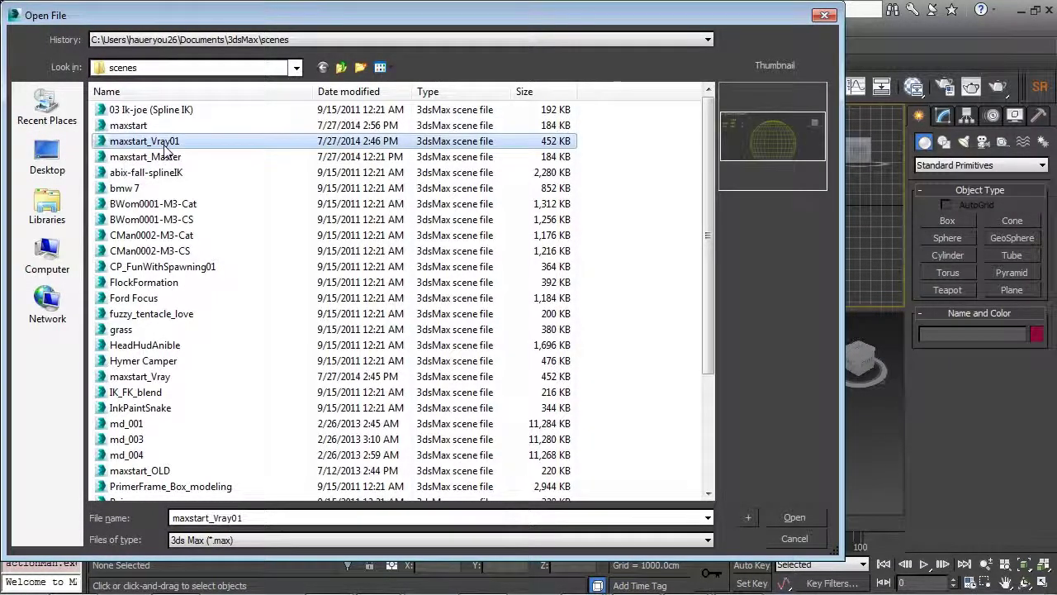
{"action": "left_click", "coordinate": [801, 518]}
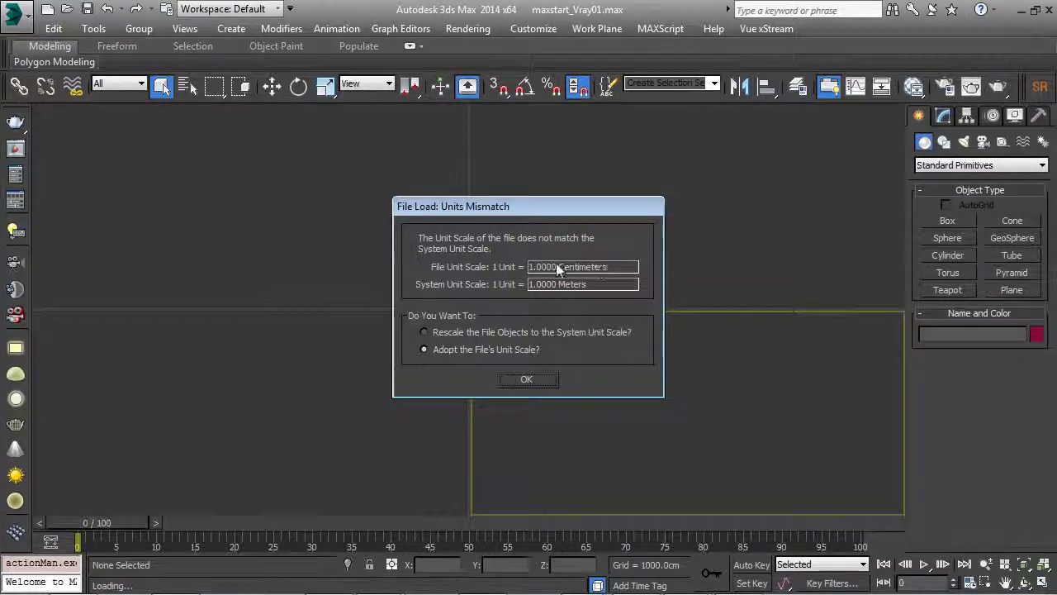
{"action": "left_click", "coordinate": [532, 385]}
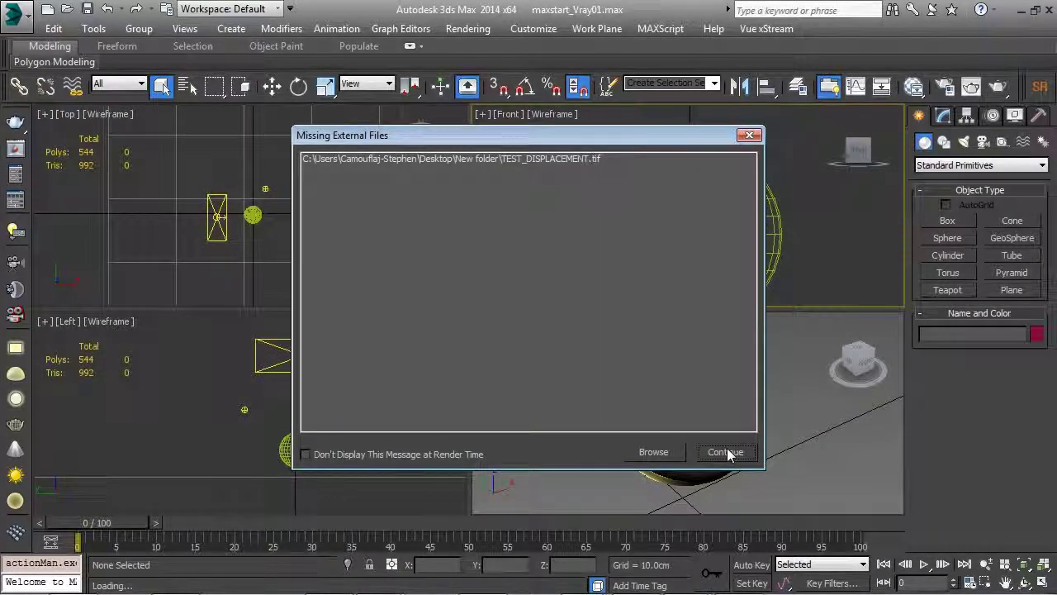
{"action": "left_click", "coordinate": [726, 449]}
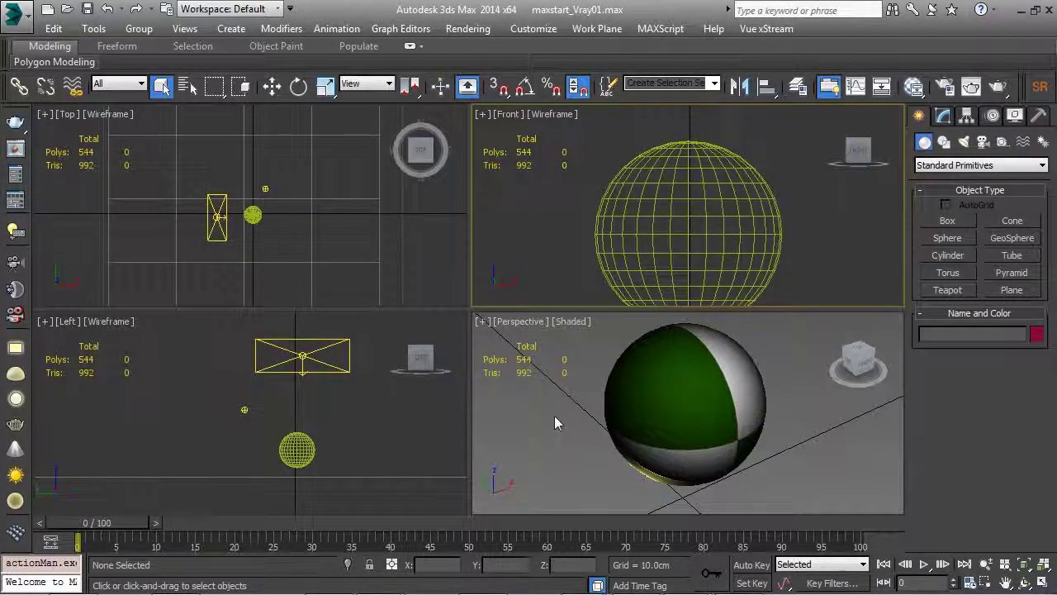
Step: Inspect the sphere and the V-Ray light in the scene by selecting each, and clear the selection in the Perspective viewport
{"action": "left_click", "coordinate": [727, 439]}
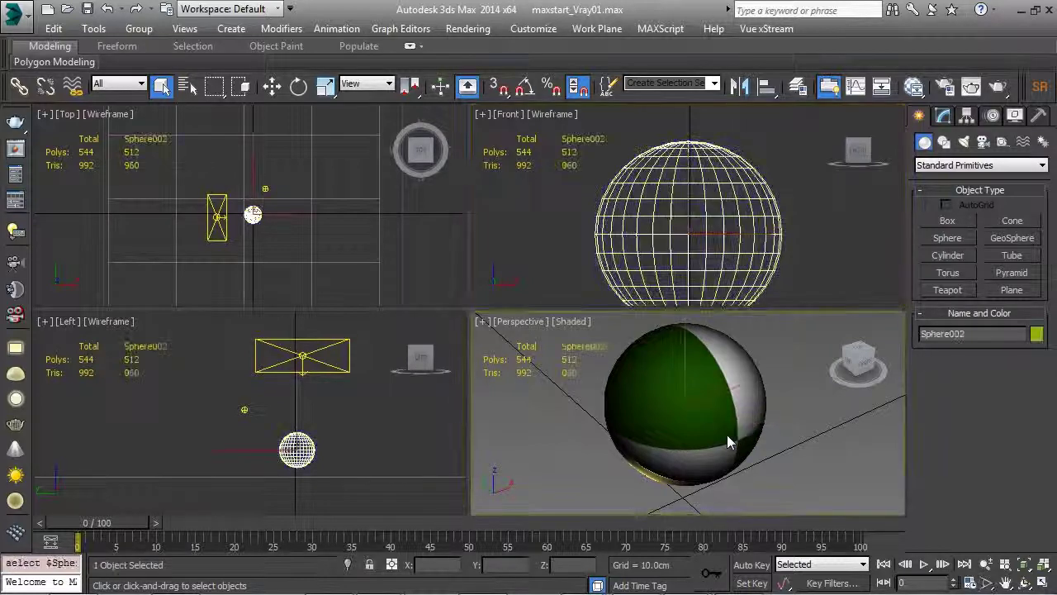
{"action": "left_click", "coordinate": [314, 354]}
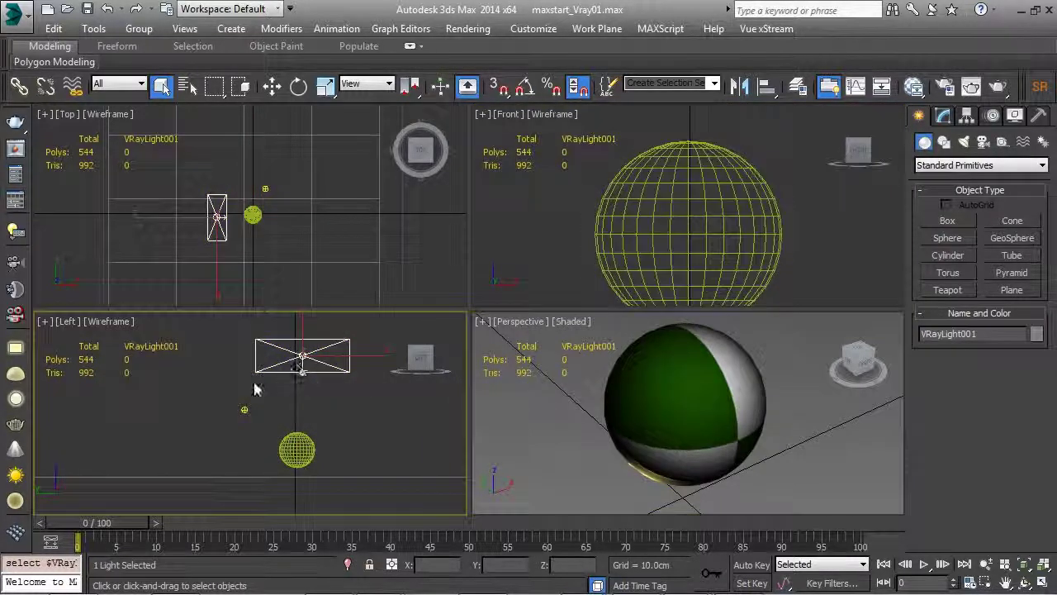
{"action": "left_click", "coordinate": [550, 403]}
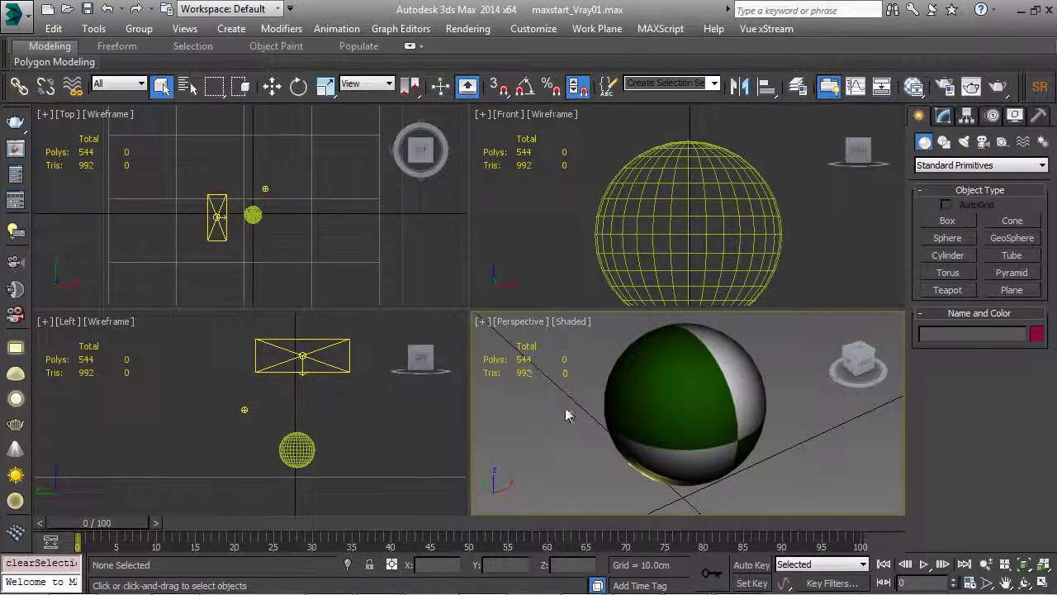
Step: Test-render the Perspective view from the V-Ray Render Setup, stopping it before completion, and close the frame buffer
{"action": "left_click", "coordinate": [946, 87]}
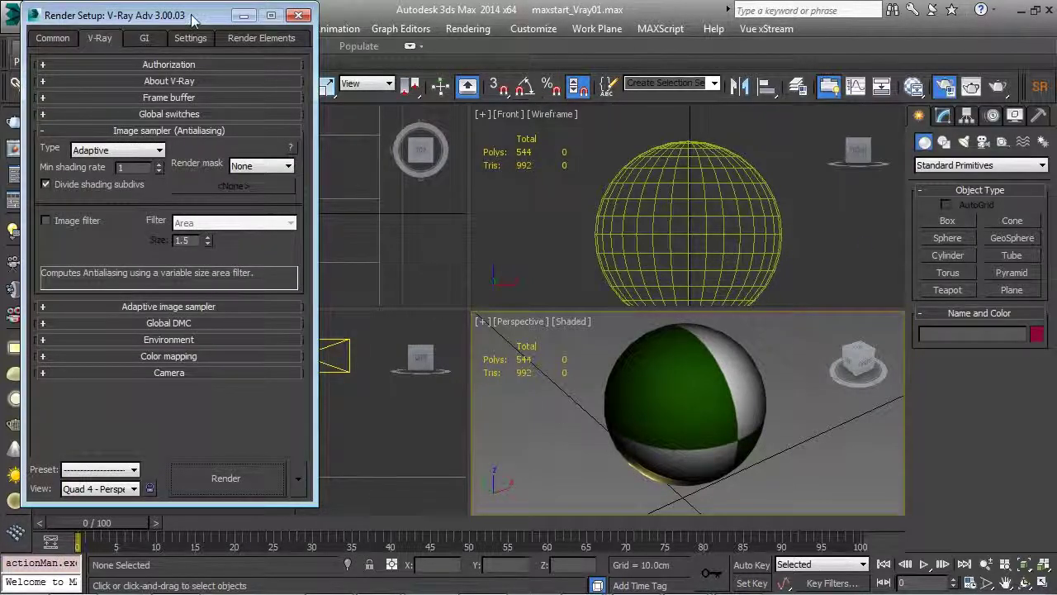
{"action": "left_click_drag", "start_coordinate": [188, 16], "coordinate": [296, 16]}
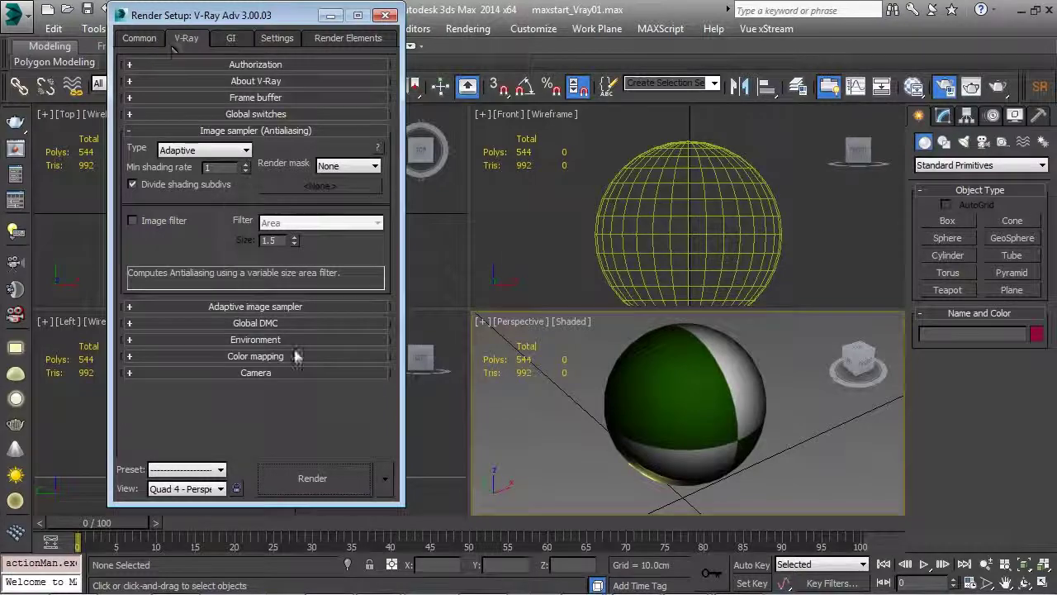
{"action": "left_click", "coordinate": [303, 477]}
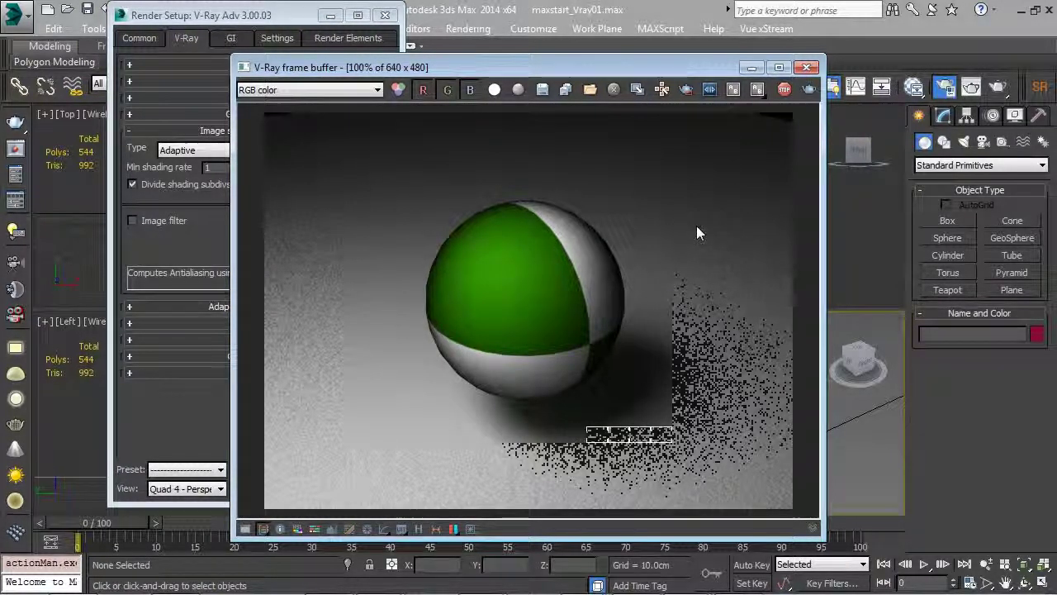
{"action": "left_click", "coordinate": [784, 90]}
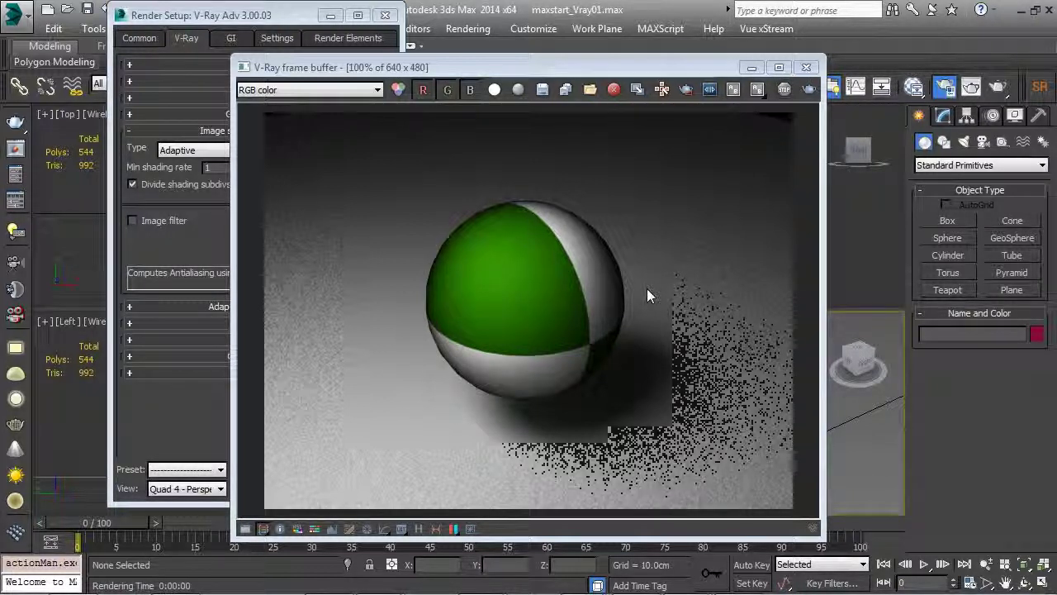
{"action": "left_click", "coordinate": [807, 67]}
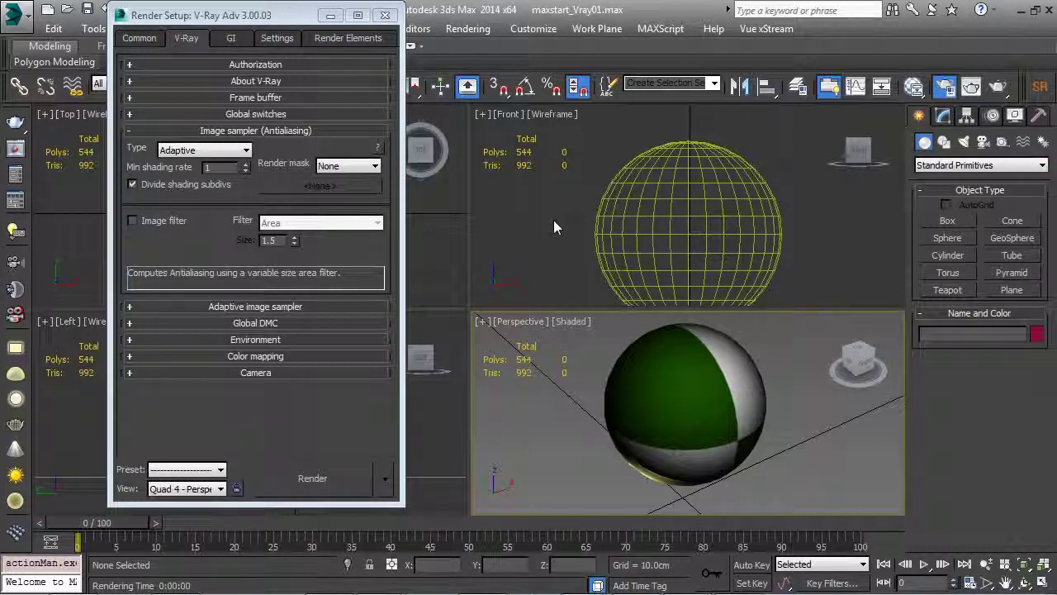
{"action": "right_click", "coordinate": [549, 285]}
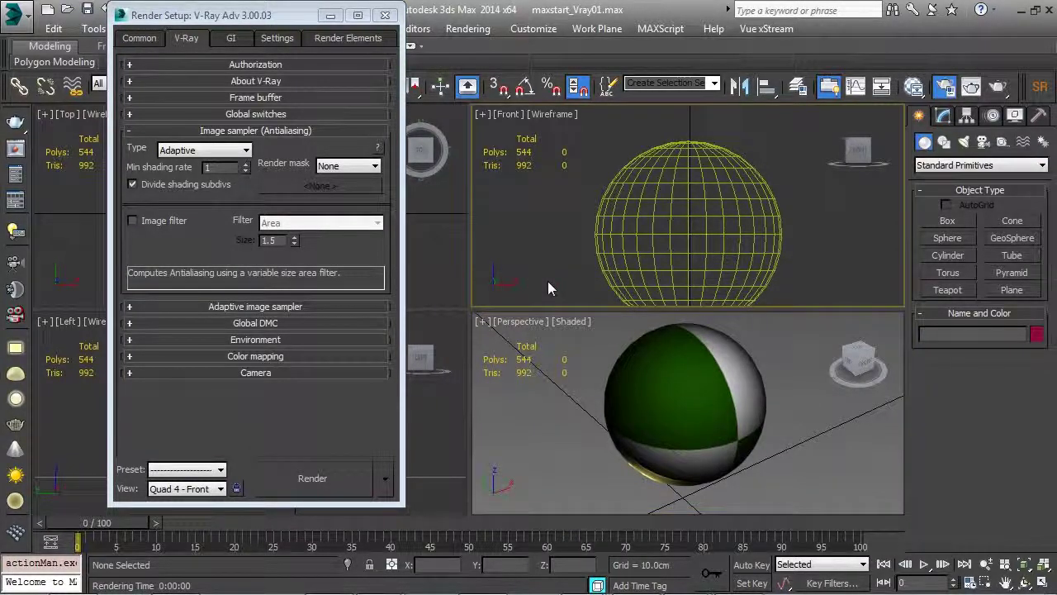
{"action": "right_click", "coordinate": [548, 285]}
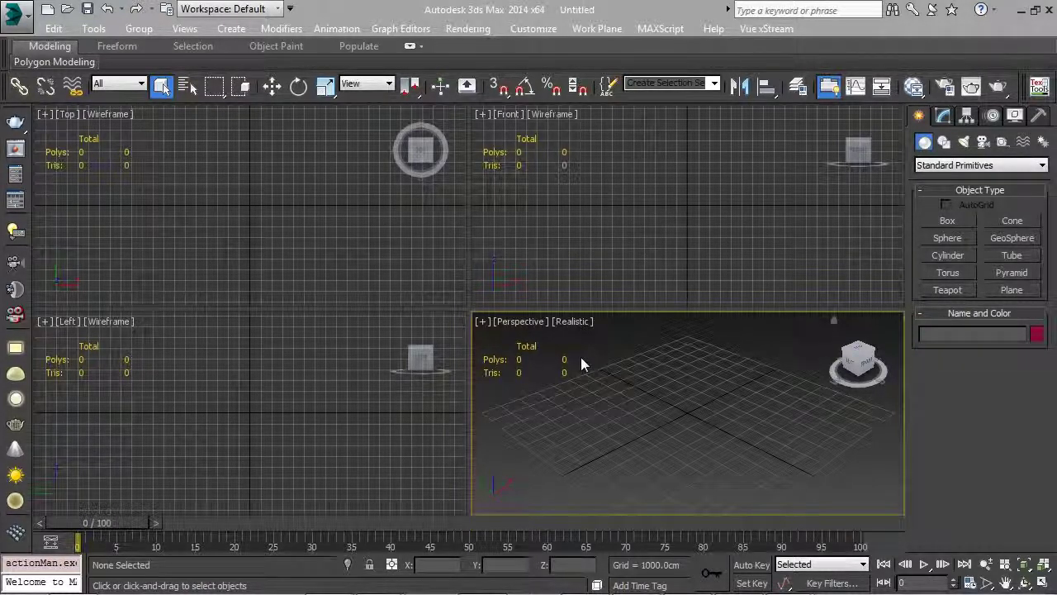
Step: Create a box about 6507 x 6819 x 6645 cm in the maximized Perspective view and display it with edged faces
{"action": "key", "text": "alt+w"}
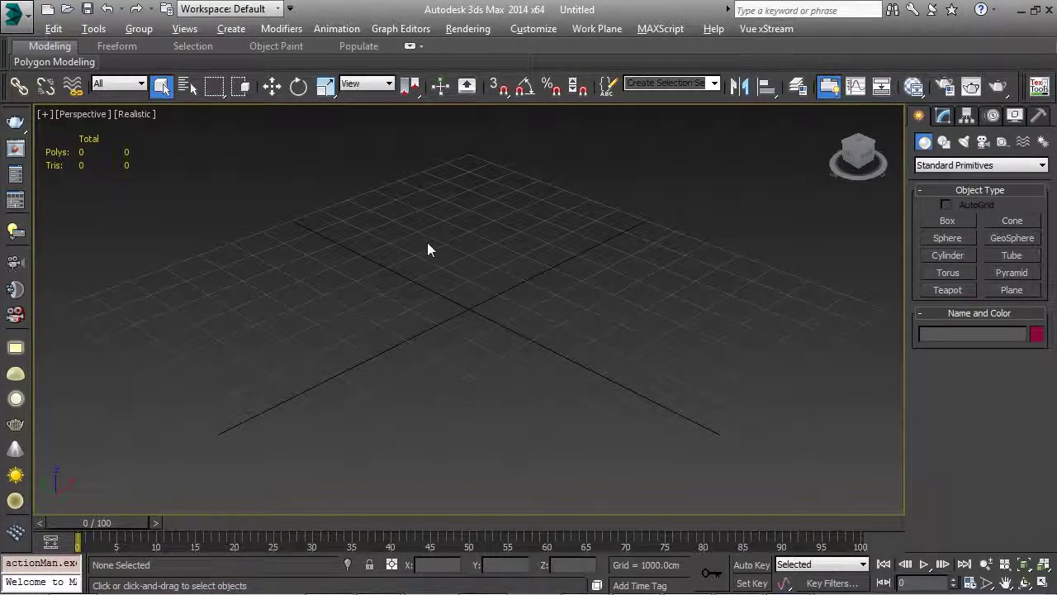
{"action": "left_click", "coordinate": [948, 222]}
{"action": "left_click_drag", "start_coordinate": [595, 237], "coordinate": [640, 451]}
{"action": "left_click", "coordinate": [679, 210]}
{"action": "key", "text": "z"}
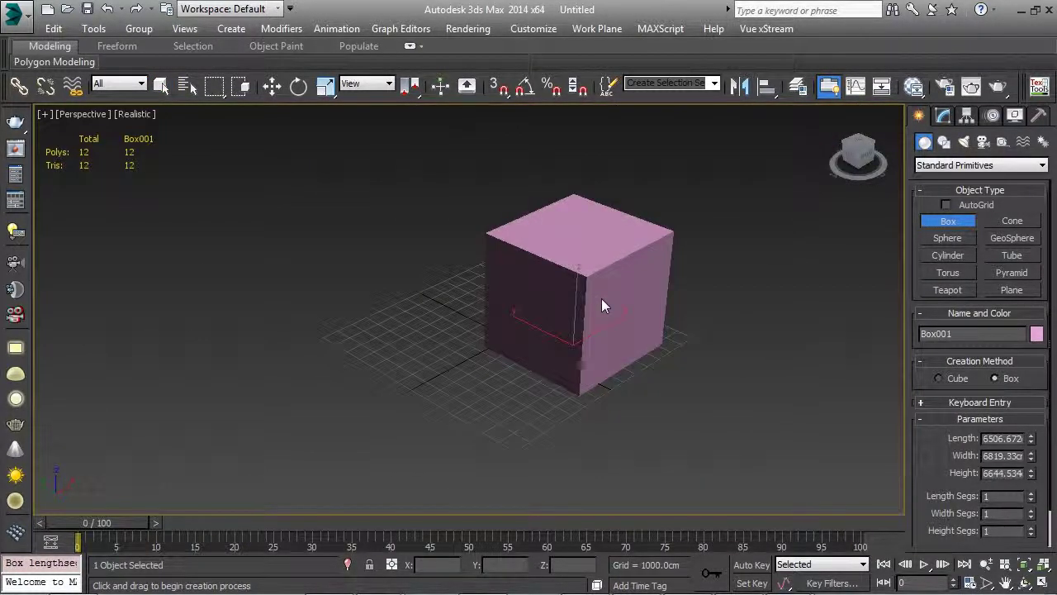
{"action": "right_click", "coordinate": [517, 299]}
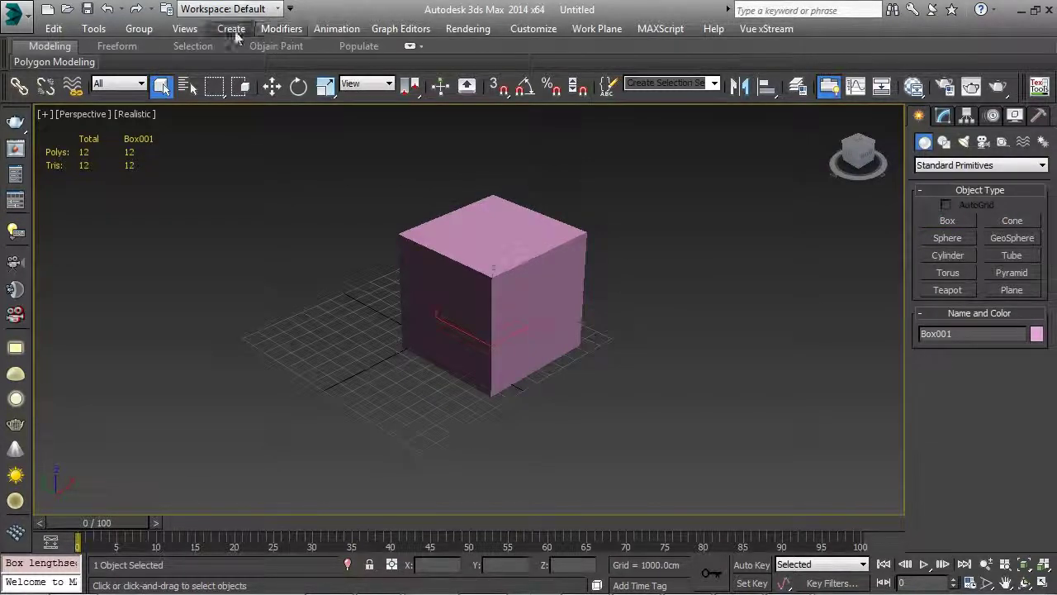
{"action": "key", "text": "F4"}
{"action": "mouse_move", "coordinate": [514, 299]}
{"action": "middle_mouse_down", "text": "alt"}
{"action": "mouse_move", "coordinate": [603, 246]}
{"action": "mouse_move", "coordinate": [529, 307]}
{"action": "middle_mouse_up", "text": "alt"}
Step: Set the box's length, width and height to 5000 cm each
{"action": "left_click", "coordinate": [944, 116]}
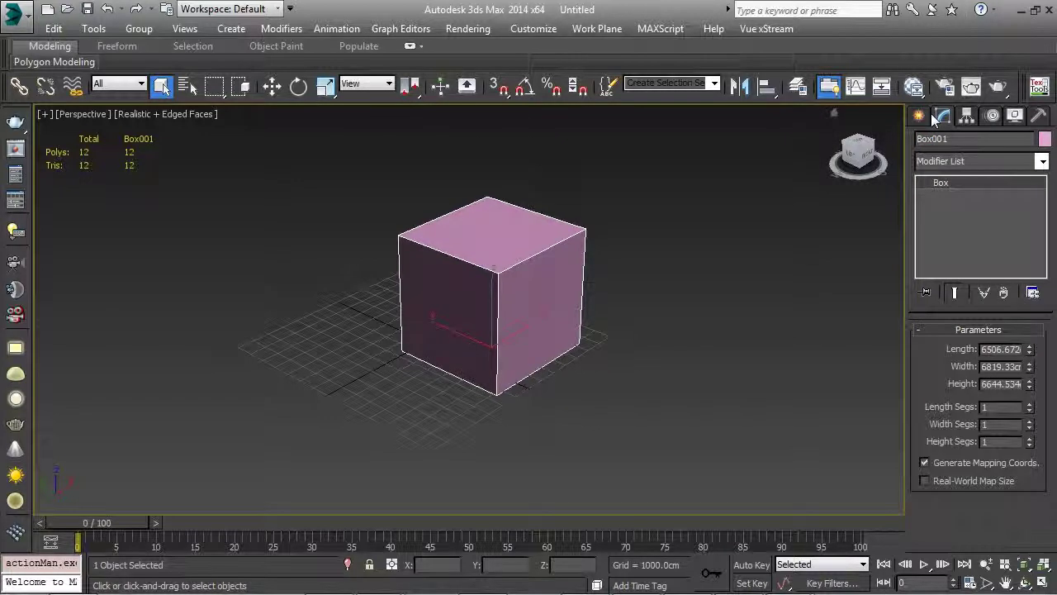
{"action": "double_click", "coordinate": [997, 349]}
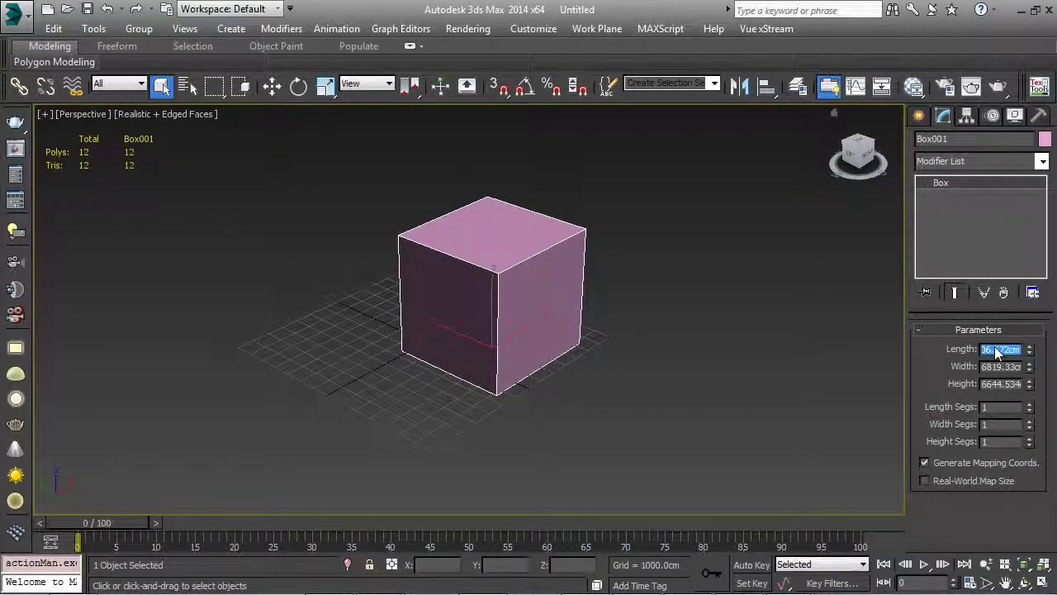
{"action": "type", "text": "68"}
{"action": "key", "text": "Tab"}
{"action": "type", "text": "5000"}
{"action": "key", "text": "Tab"}
{"action": "type", "text": "5000"}
{"action": "key", "text": "Tab"}
{"action": "middle_click_drag", "start_coordinate": [574, 361], "coordinate": [539, 376], "text": "alt"}
{"action": "scroll", "coordinate": [560, 364], "scroll_direction": "up", "scroll_amount": 3}
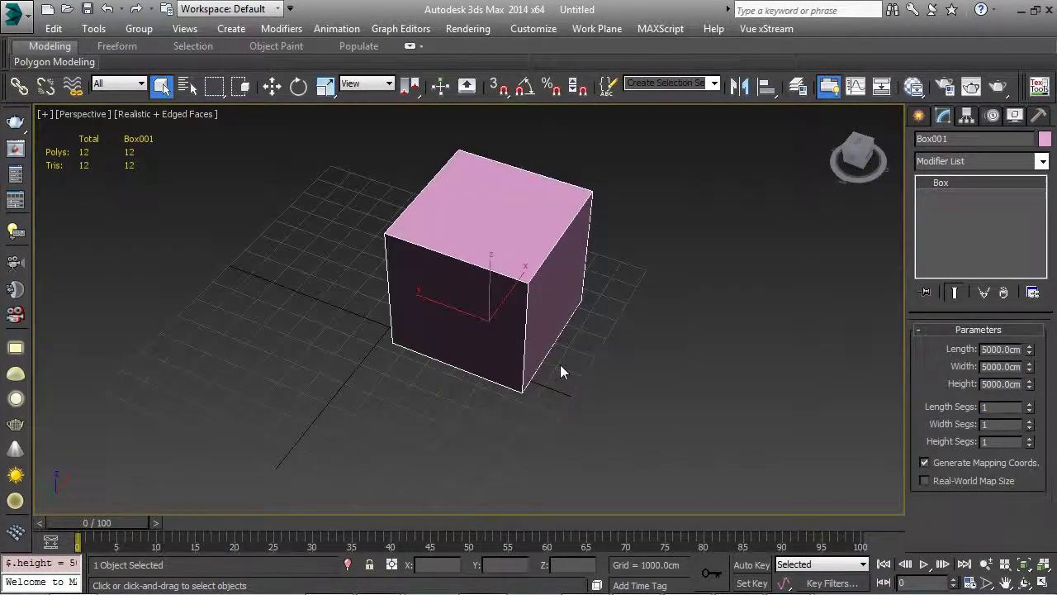
Step: Move the box across the ground plane near the grid's origin, to about X 681 cm and Y 132 cm
{"action": "key", "text": "w"}
{"action": "middle_click_drag", "start_coordinate": [511, 310], "coordinate": [529, 276], "text": "alt"}
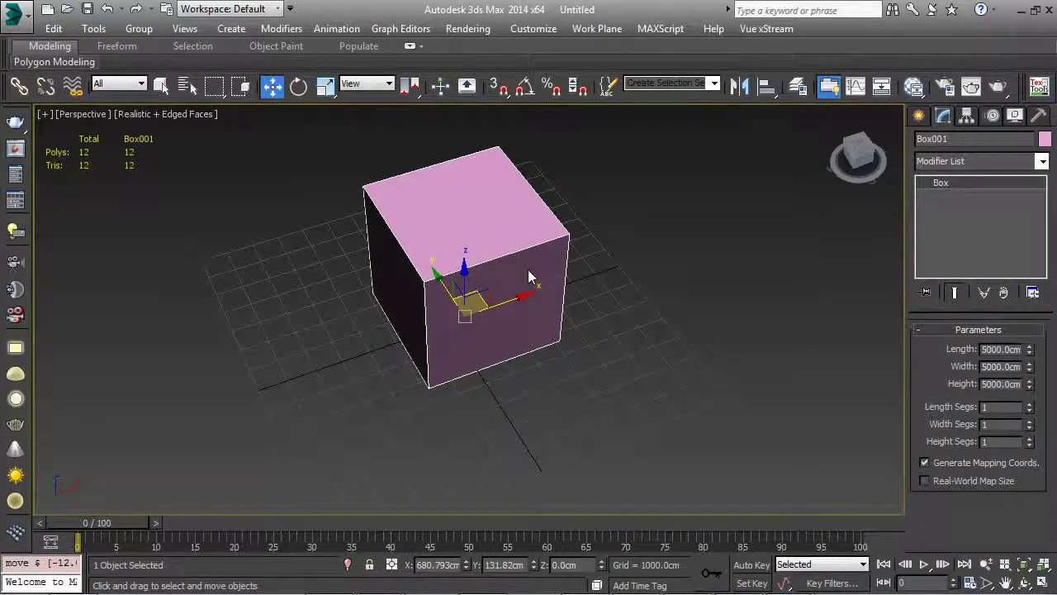
{"action": "middle_click_drag", "start_coordinate": [520, 259], "coordinate": [540, 213], "text": "alt"}
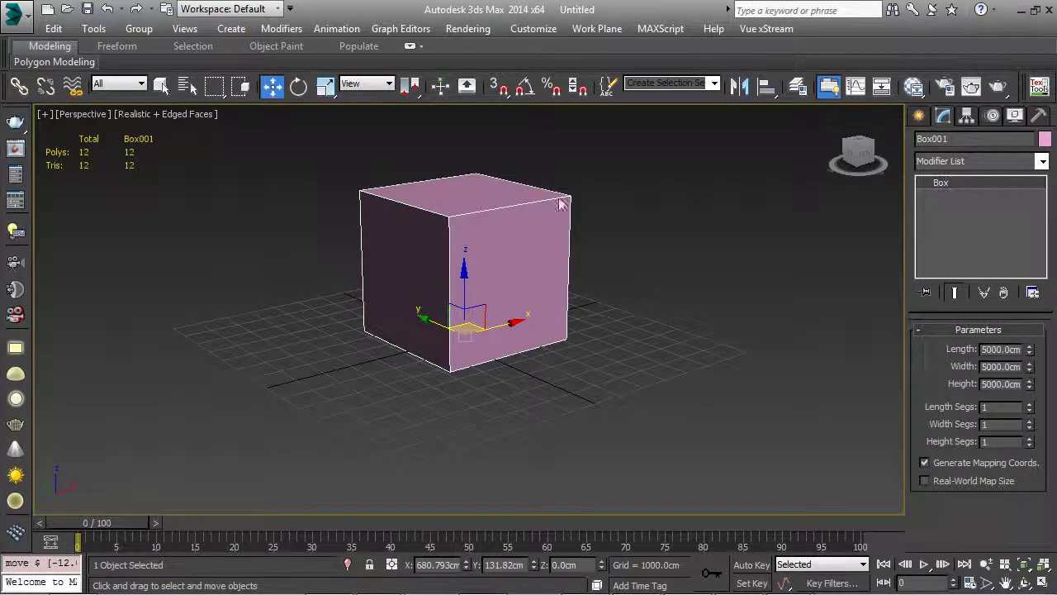
{"action": "middle_click_drag", "start_coordinate": [540, 213], "coordinate": [522, 261], "text": "alt"}
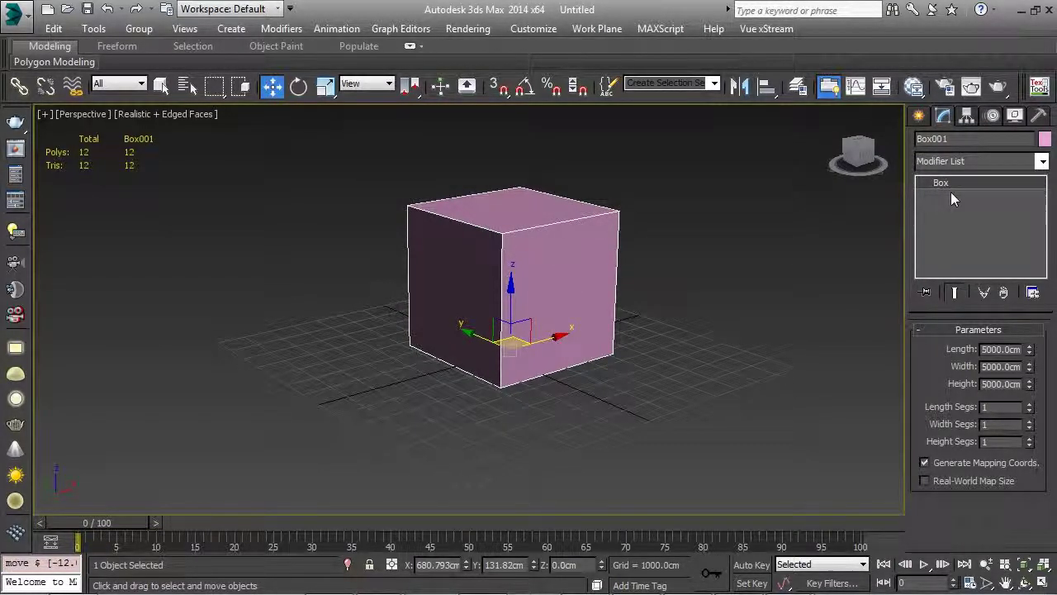
Step: Try adding an Edit Poly modifier to the box and collapsing the whole stack, and undo both operations
{"action": "left_click", "coordinate": [979, 160]}
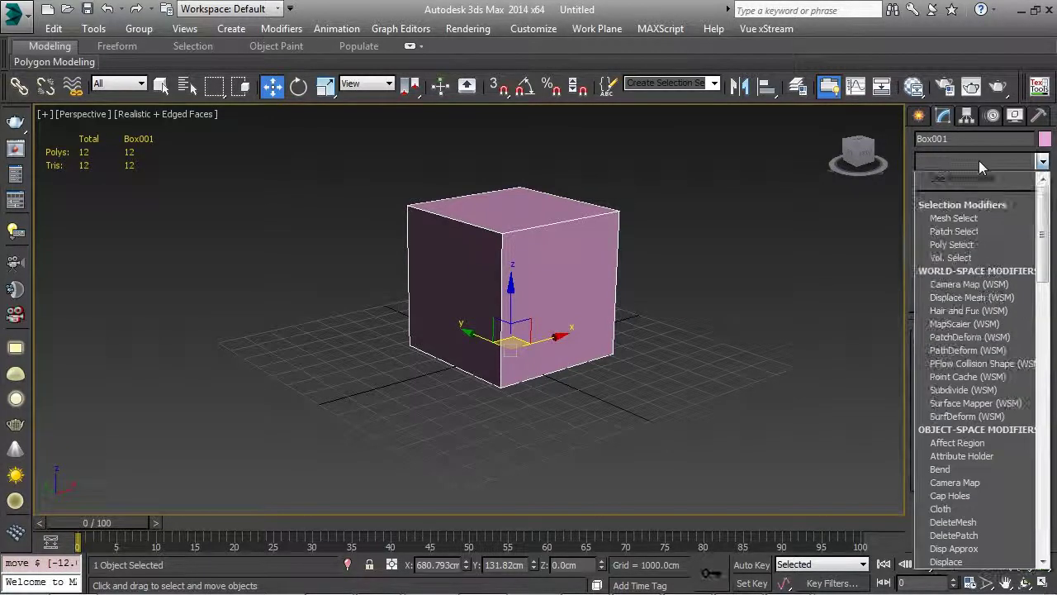
{"action": "key", "text": "e"}
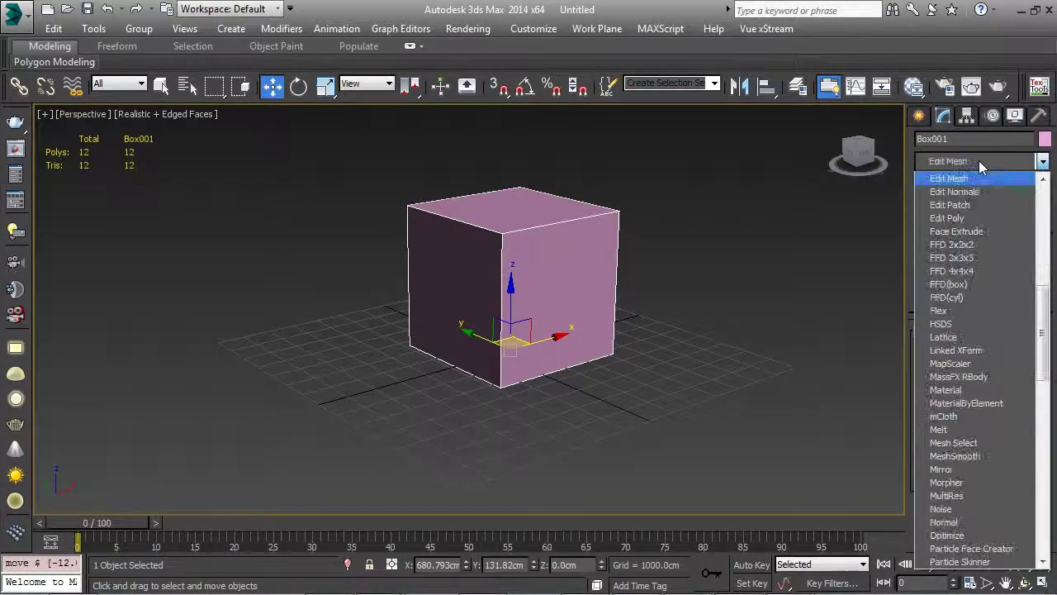
{"action": "left_click", "coordinate": [954, 212]}
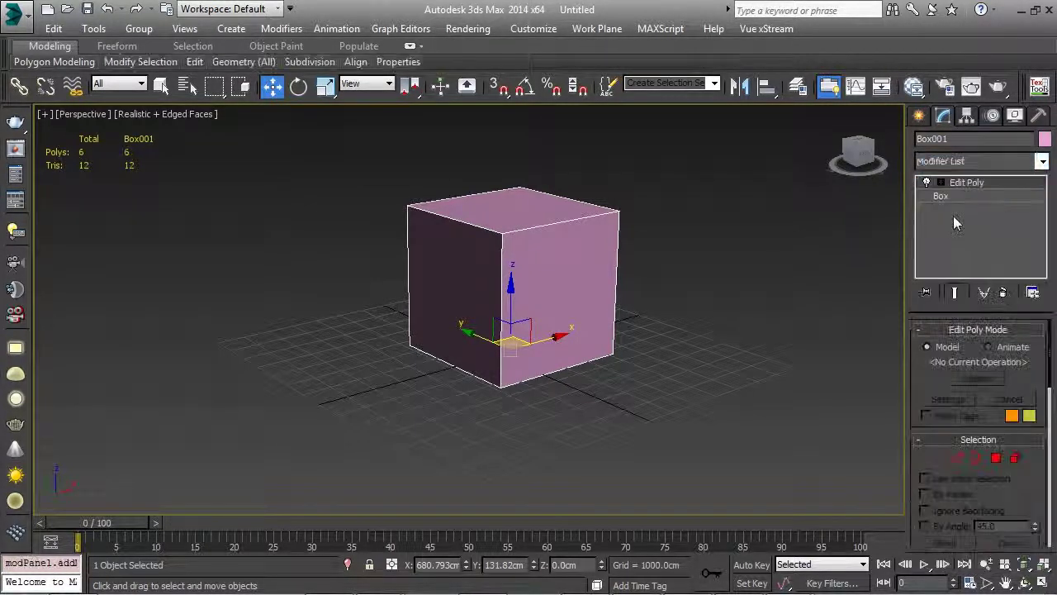
{"action": "right_click", "coordinate": [983, 182]}
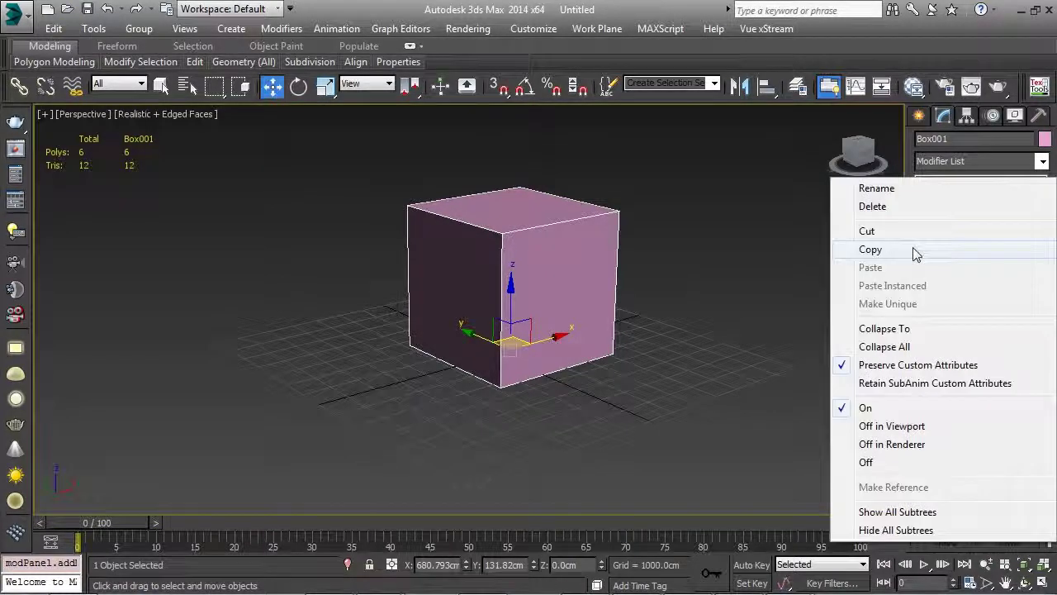
{"action": "left_click", "coordinate": [877, 347]}
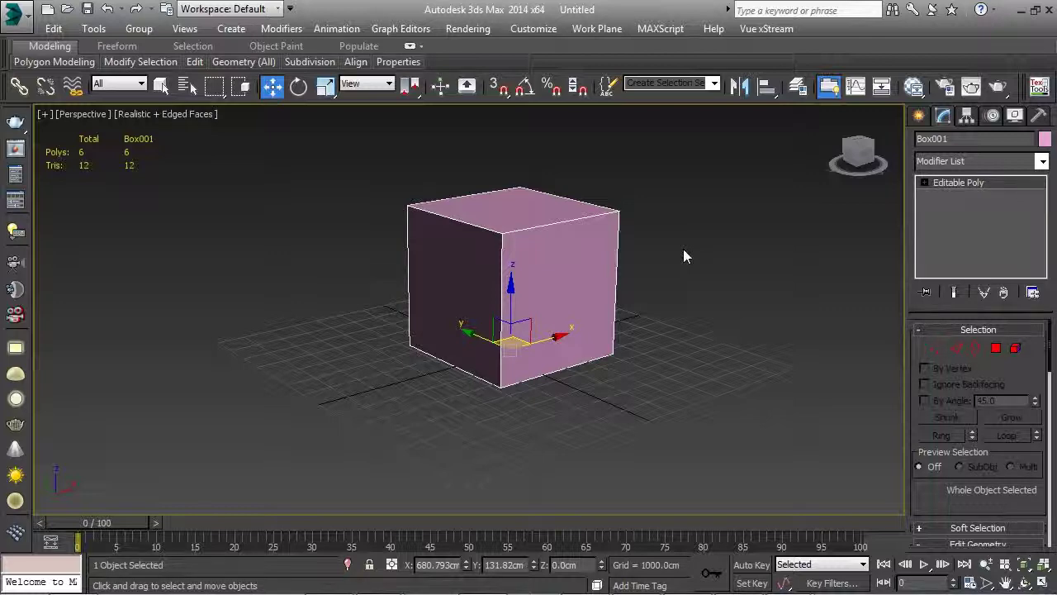
{"action": "key", "text": "ctrl+z"}
{"action": "key", "text": "ctrl+z"}
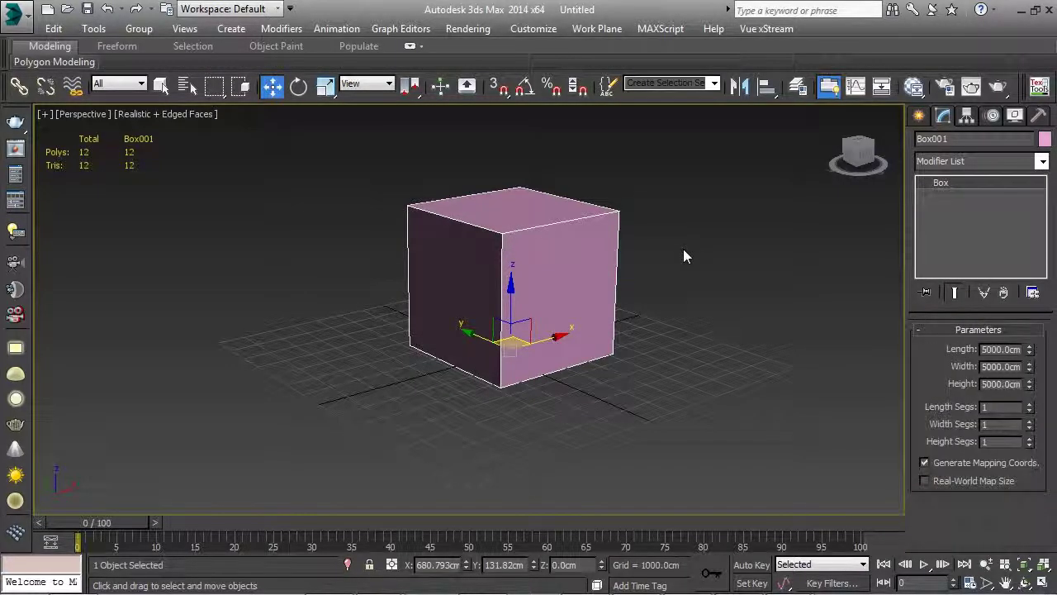
Step: Convert the box directly to an Editable Poly
{"action": "right_click", "coordinate": [537, 252]}
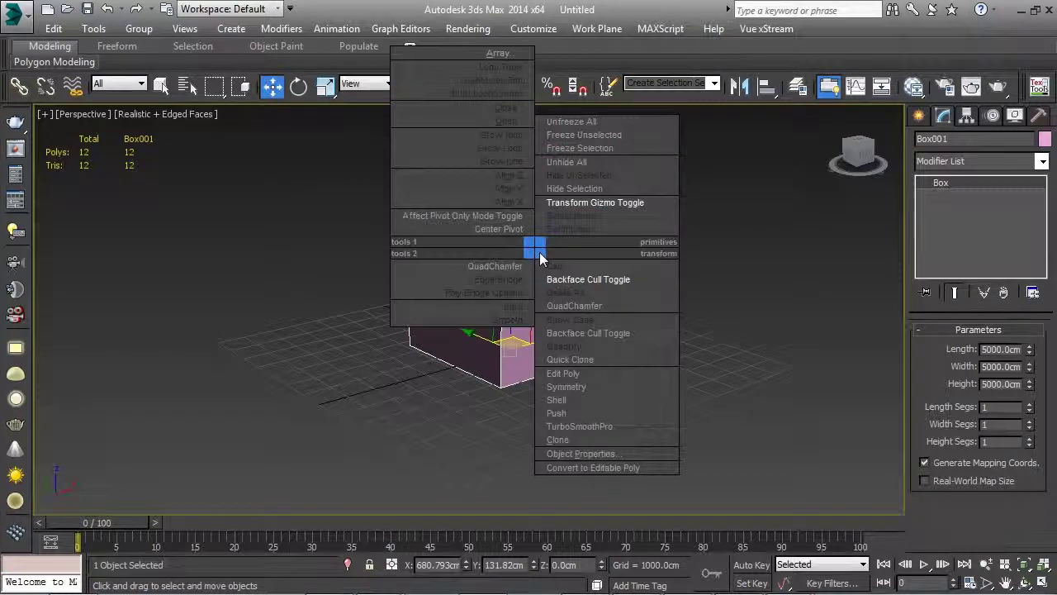
{"action": "left_click", "coordinate": [611, 468]}
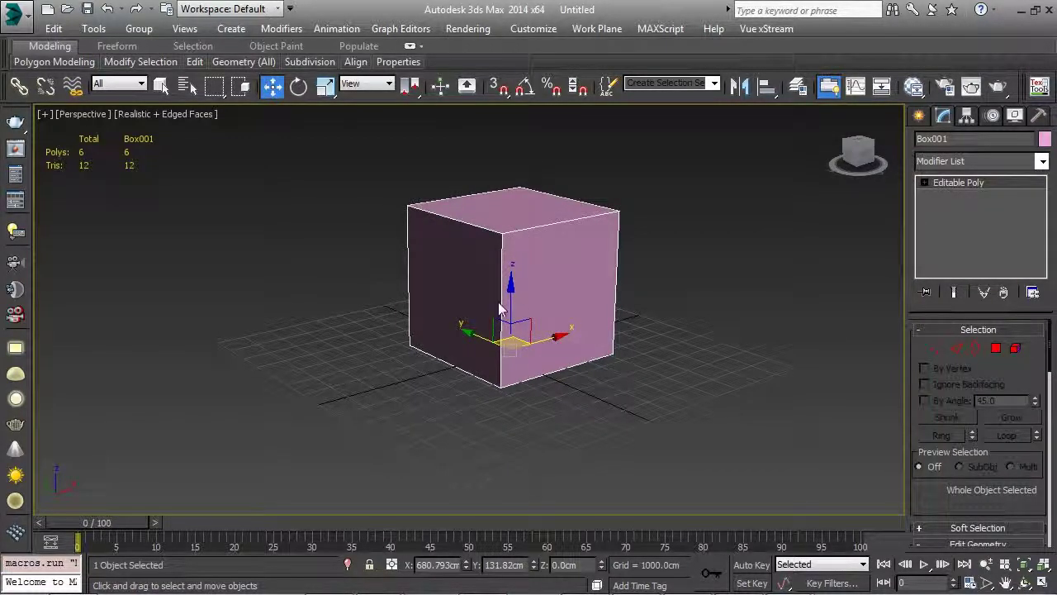
{"action": "middle_click_drag", "start_coordinate": [489, 299], "coordinate": [517, 294], "text": "alt"}
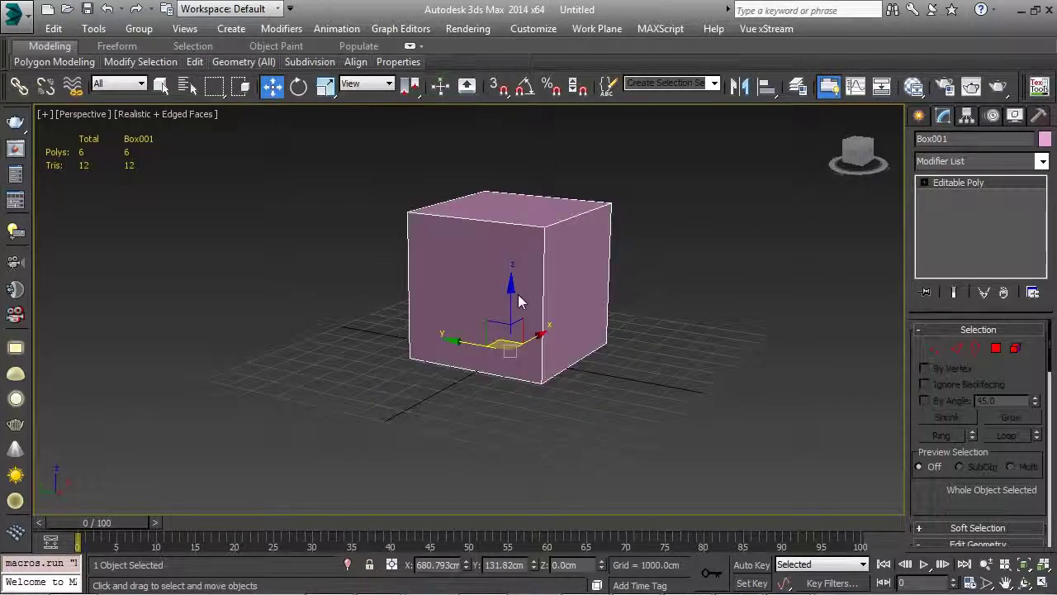
{"action": "right_click", "coordinate": [515, 291]}
{"action": "left_click", "coordinate": [772, 254]}
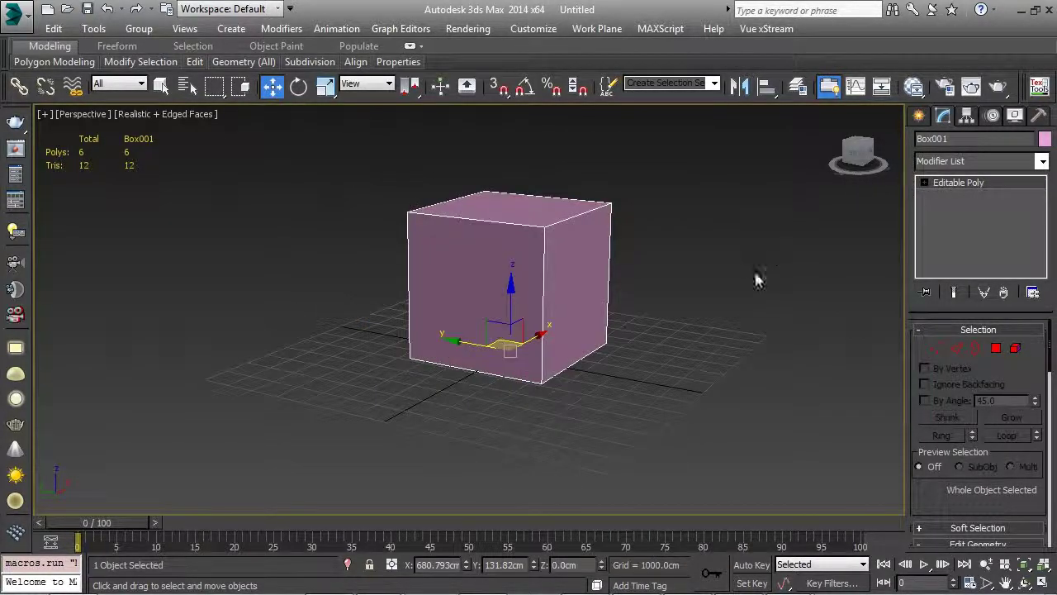
{"action": "right_click", "coordinate": [743, 281]}
{"action": "left_click", "coordinate": [526, 287]}
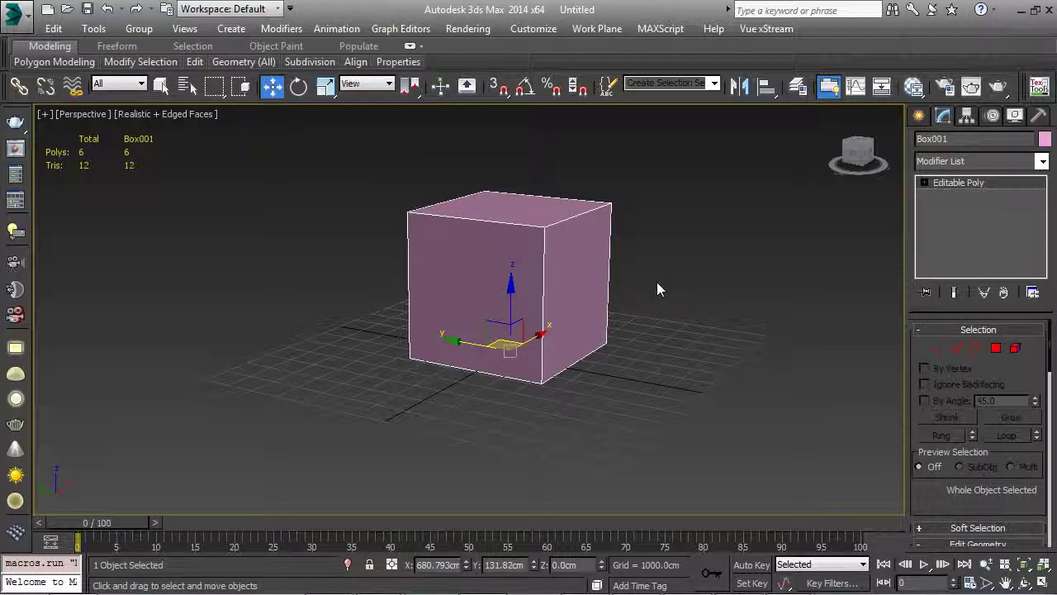
Step: Add a TurboSmooth modifier to the box with 3 iterations and Isoline Display enabled
{"action": "middle_click_drag", "start_coordinate": [679, 285], "coordinate": [619, 325], "text": "alt"}
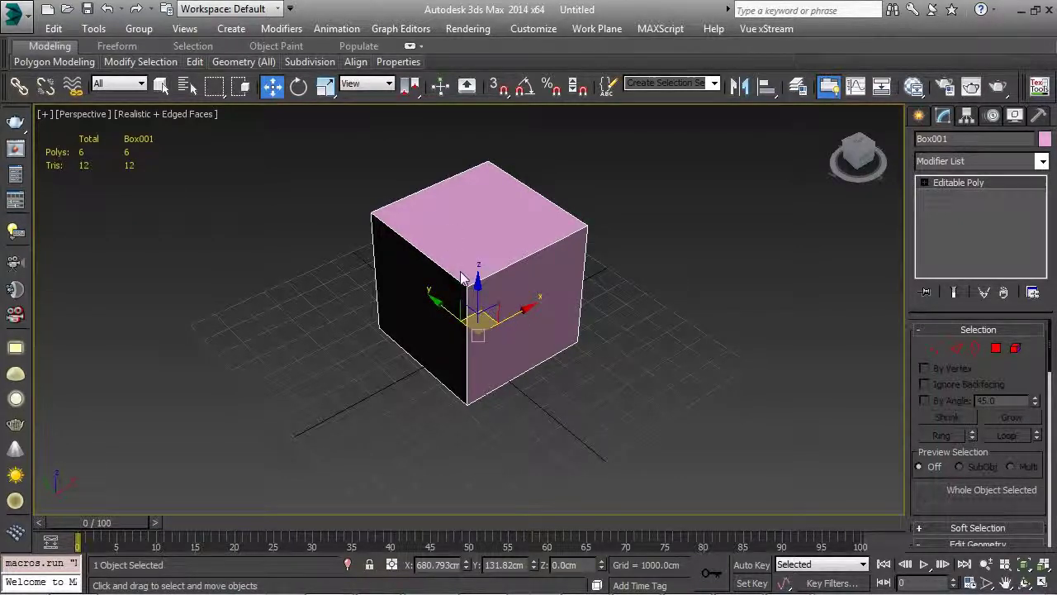
{"action": "middle_click_drag", "start_coordinate": [503, 243], "coordinate": [443, 319], "text": "alt"}
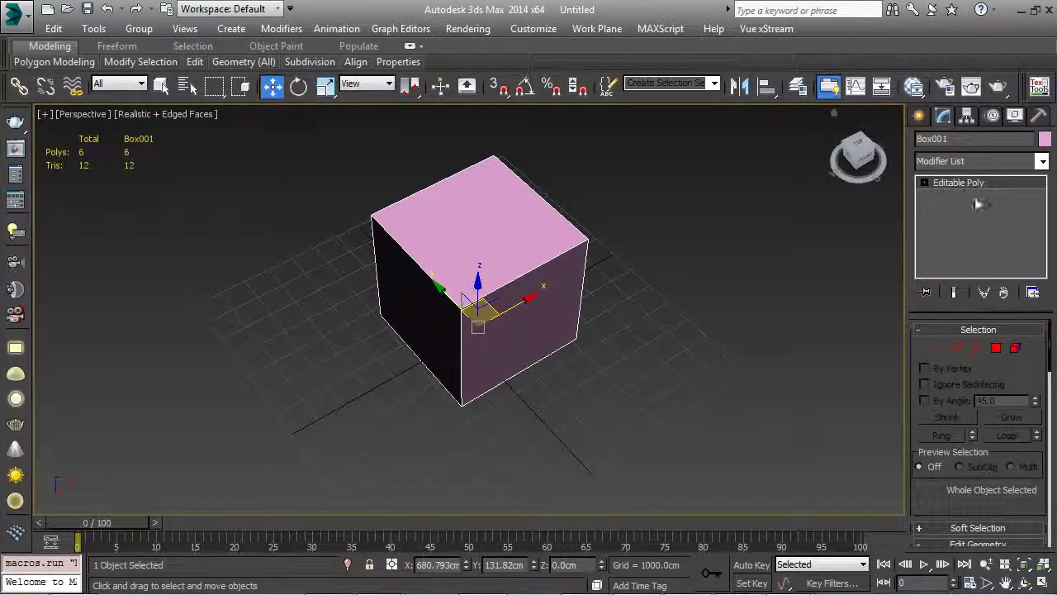
{"action": "left_click", "coordinate": [974, 161]}
{"action": "scroll", "coordinate": [1003, 273], "scroll_direction": "down", "scroll_amount": 15}
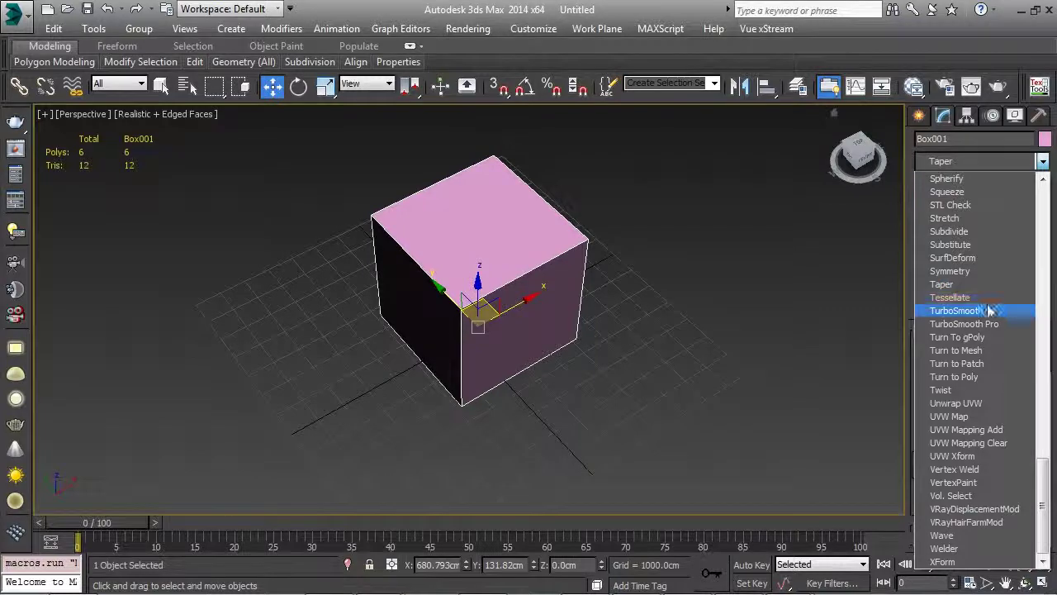
{"action": "left_click", "coordinate": [987, 306]}
{"action": "left_click", "coordinate": [1032, 354]}
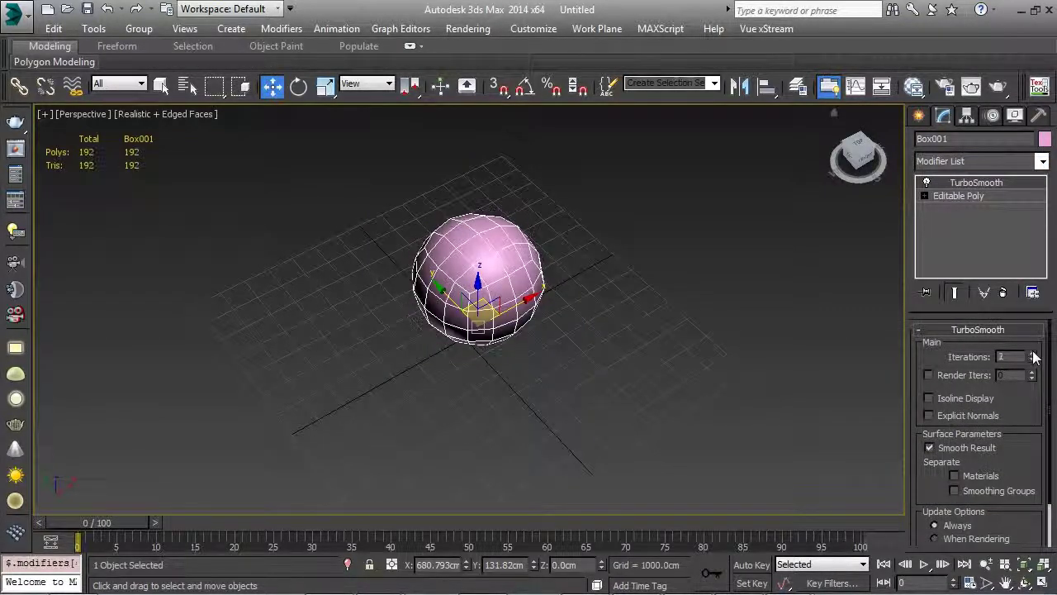
{"action": "left_click", "coordinate": [1032, 354]}
{"action": "left_click", "coordinate": [960, 398]}
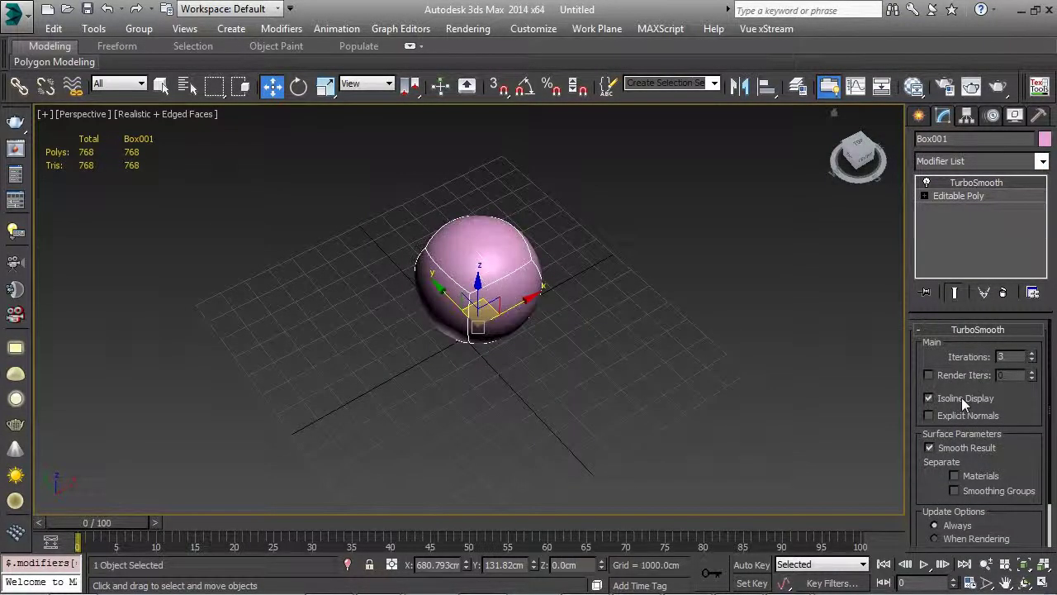
Step: Toggle TurboSmooth to compare the smoothed and unsmoothed box, leaving the modifier switched off
{"action": "middle_click_drag", "start_coordinate": [528, 327], "coordinate": [554, 231], "text": "alt"}
{"action": "left_click", "coordinate": [926, 183]}
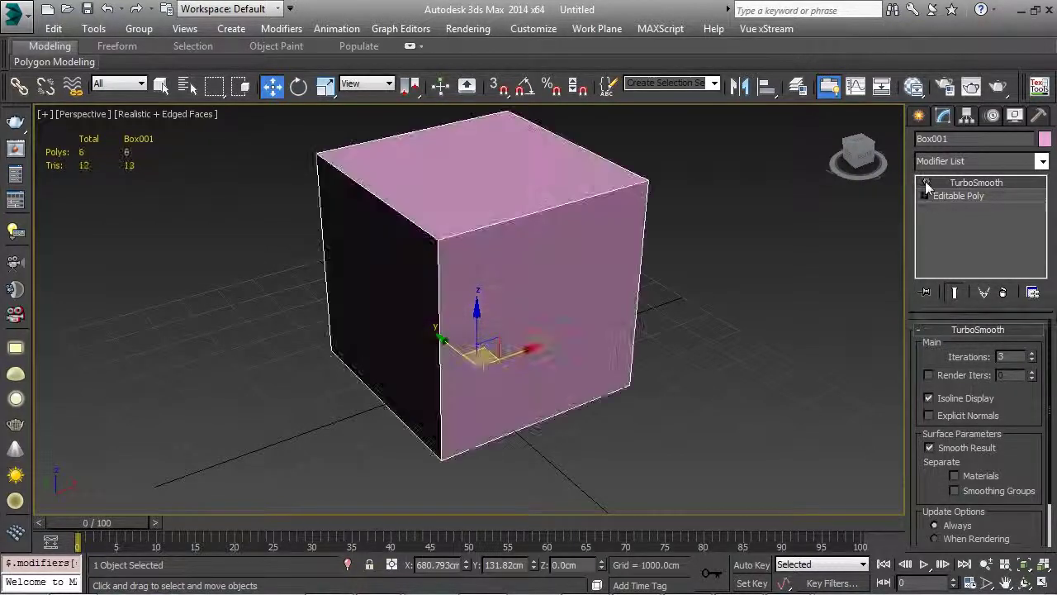
{"action": "left_click", "coordinate": [926, 183]}
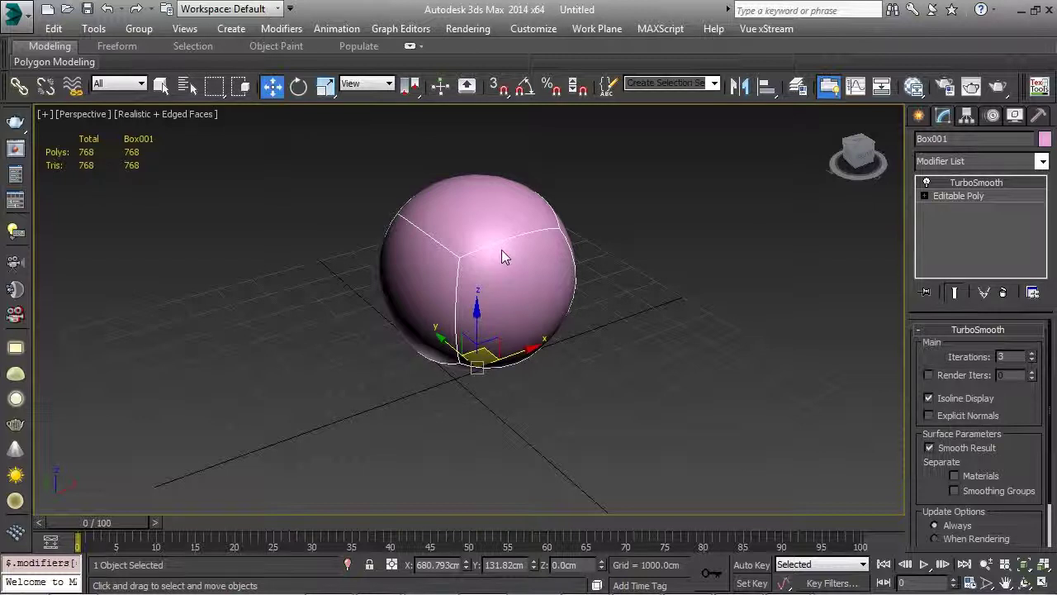
{"action": "left_click", "coordinate": [926, 183]}
{"action": "middle_click_drag", "start_coordinate": [470, 230], "coordinate": [463, 165], "text": "alt"}
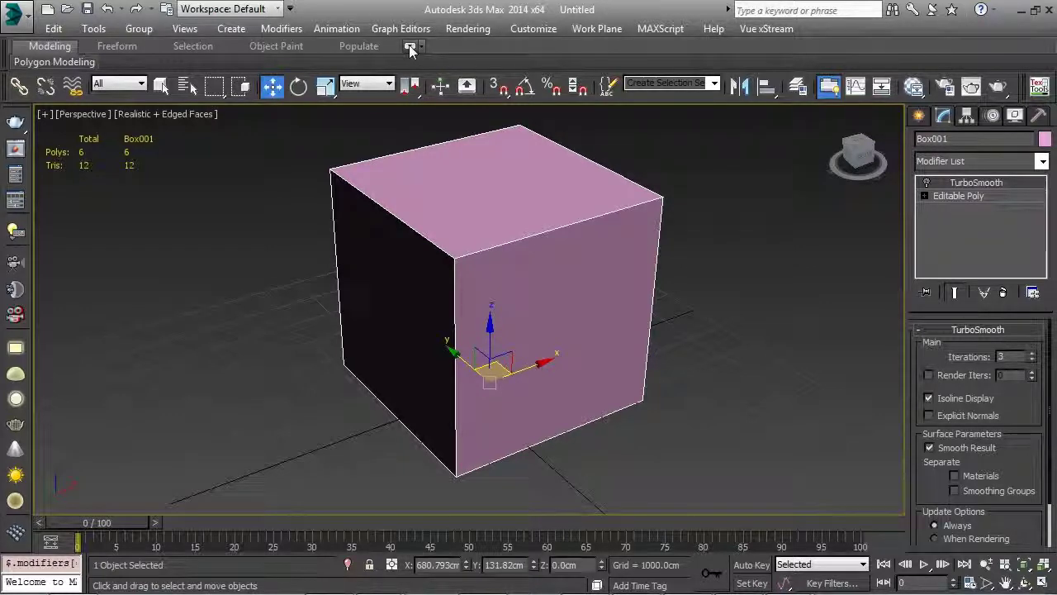
Step: At the Editable Poly level, insert two Swift Loop edge loops beside the front vertical edge, one on each side face
{"action": "left_click", "coordinate": [410, 49]}
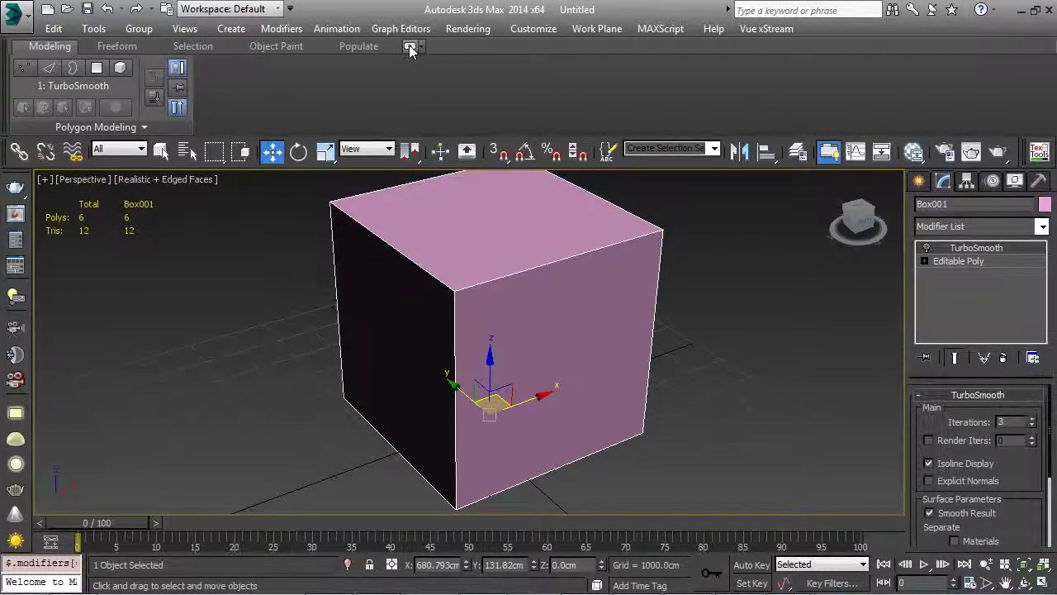
{"action": "left_click", "coordinate": [980, 261]}
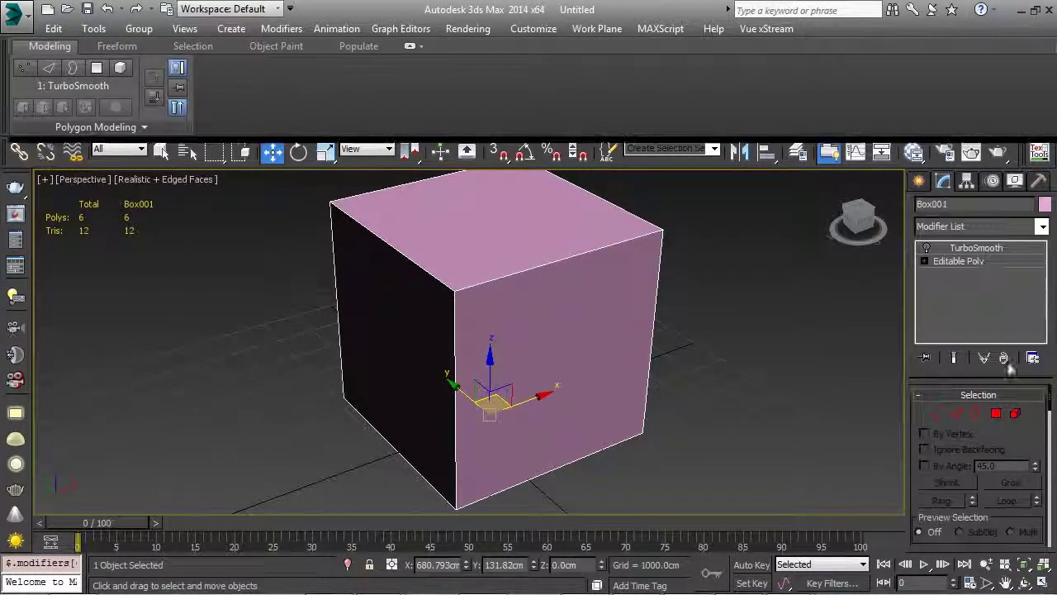
{"action": "left_click", "coordinate": [583, 70]}
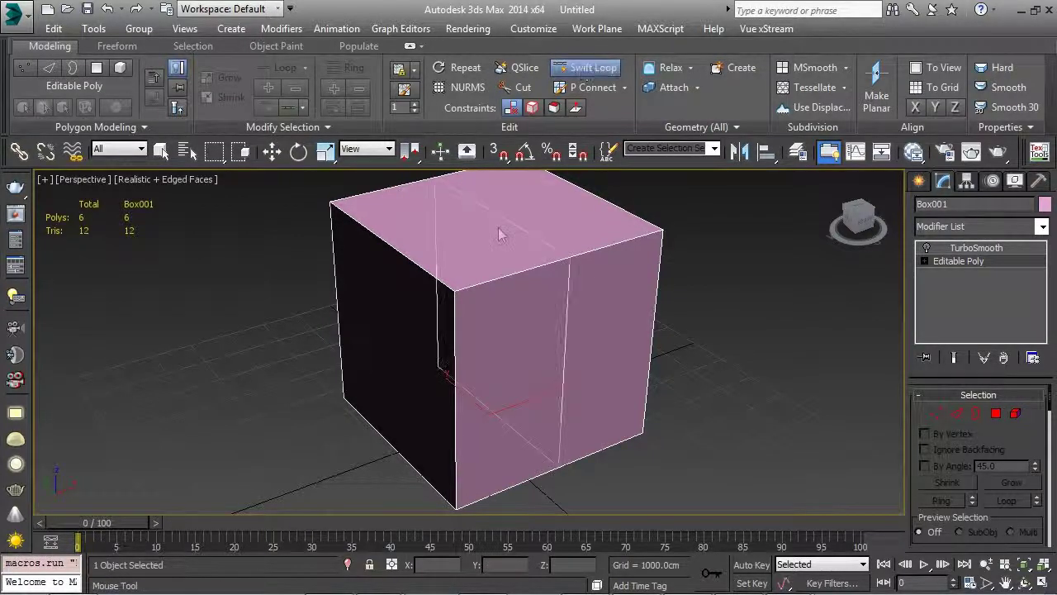
{"action": "left_click", "coordinate": [471, 295]}
{"action": "left_click", "coordinate": [472, 294]}
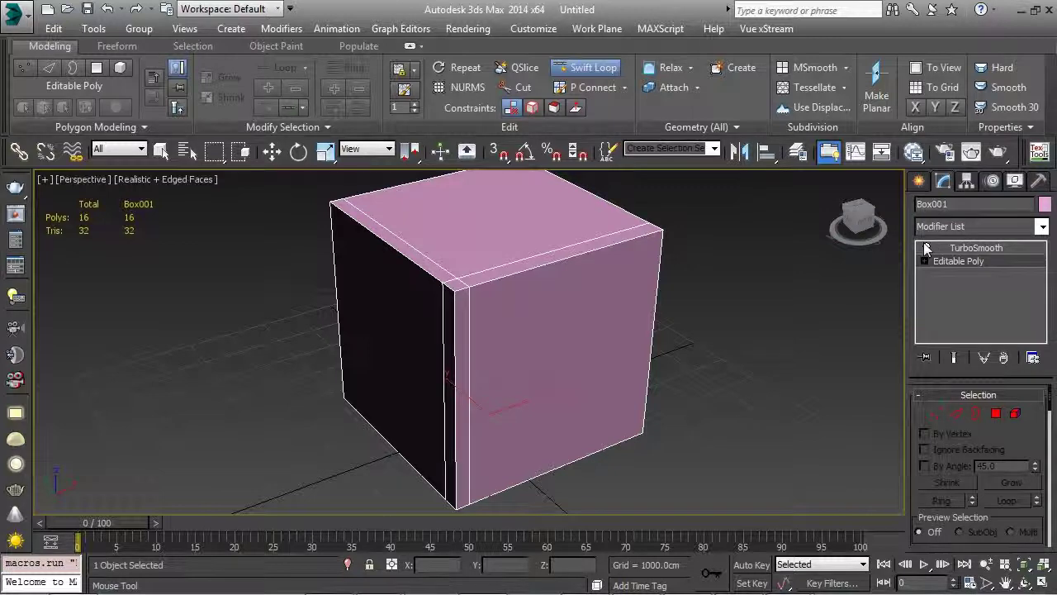
Step: Switch TurboSmooth back on, inspect the box's tightened corner, and minimize the modeling ribbon
{"action": "left_click", "coordinate": [958, 248]}
{"action": "middle_click_drag", "start_coordinate": [719, 302], "coordinate": [667, 328], "text": "alt"}
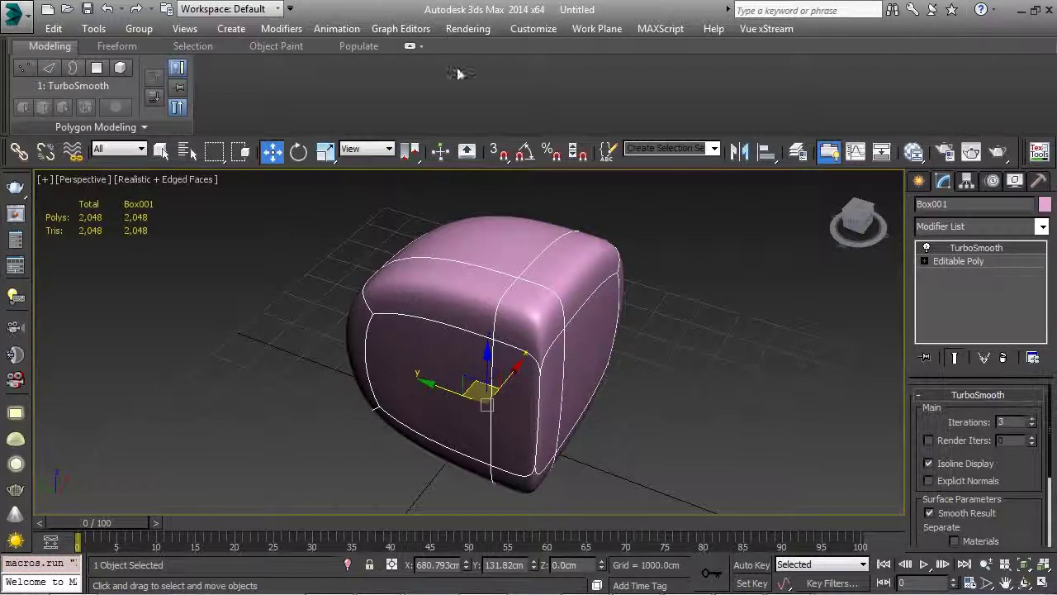
{"action": "left_click", "coordinate": [410, 45]}
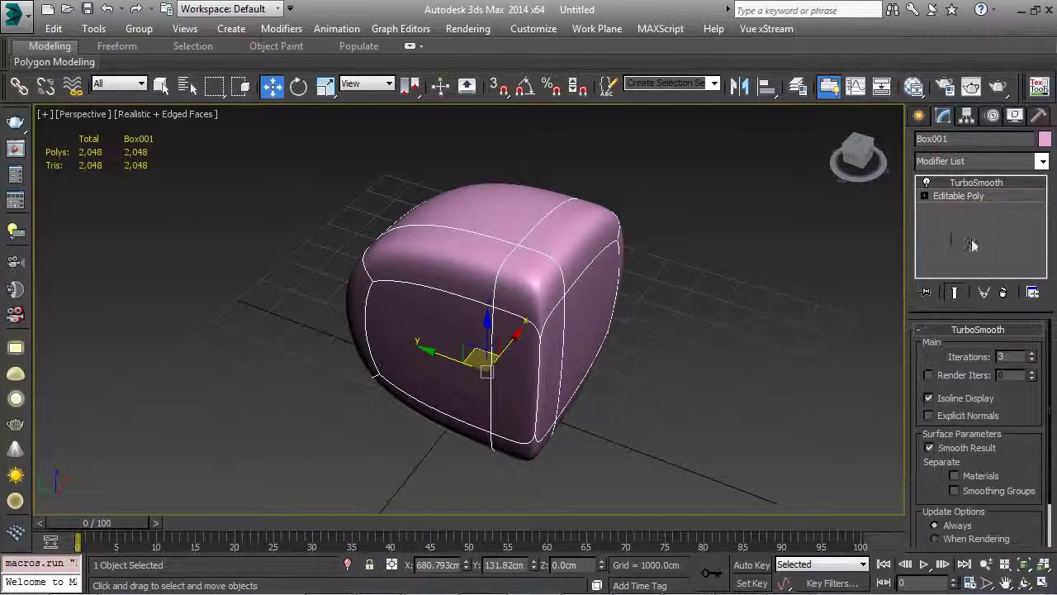
Step: Undo the box's two support loops and return to the Editable Poly level with the smoothed end result shown
{"action": "middle_click_drag", "start_coordinate": [746, 291], "coordinate": [671, 285], "text": "alt"}
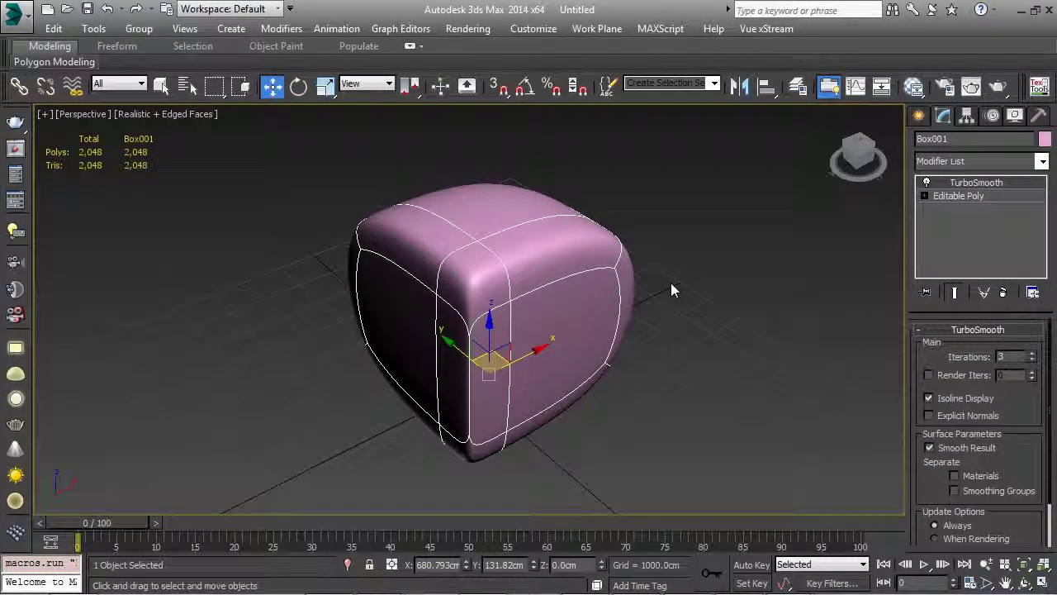
{"action": "key", "text": "ctrl+z"}
{"action": "key", "text": "ctrl+z"}
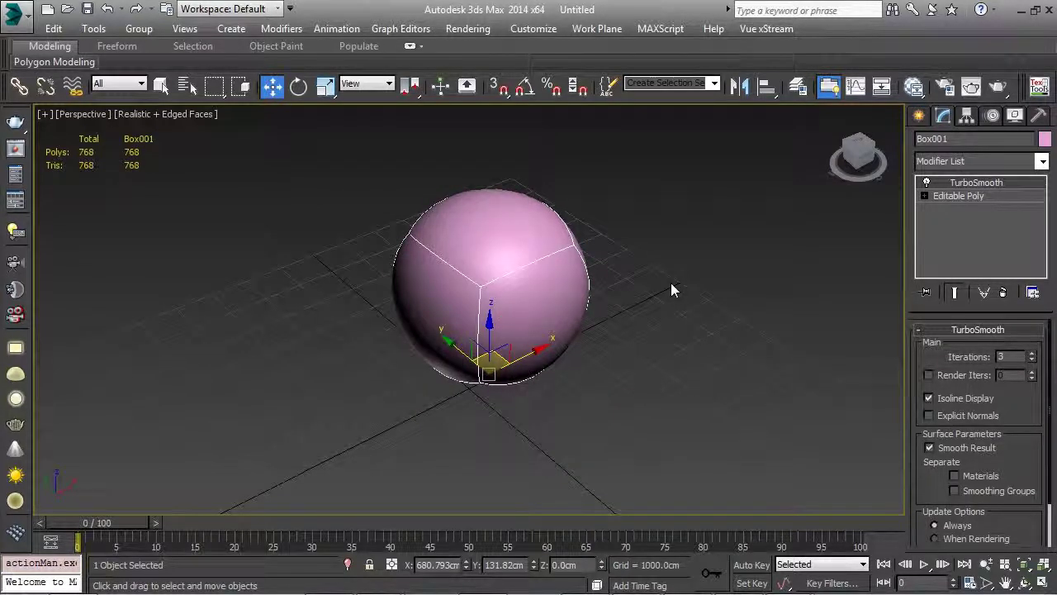
{"action": "left_click", "coordinate": [972, 196]}
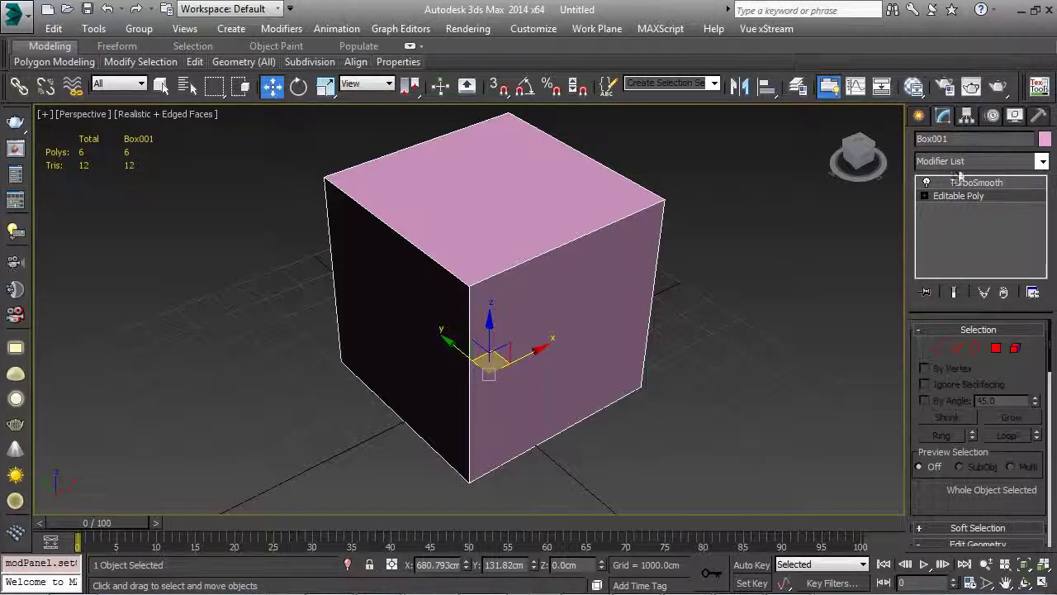
{"action": "left_click", "coordinate": [955, 293]}
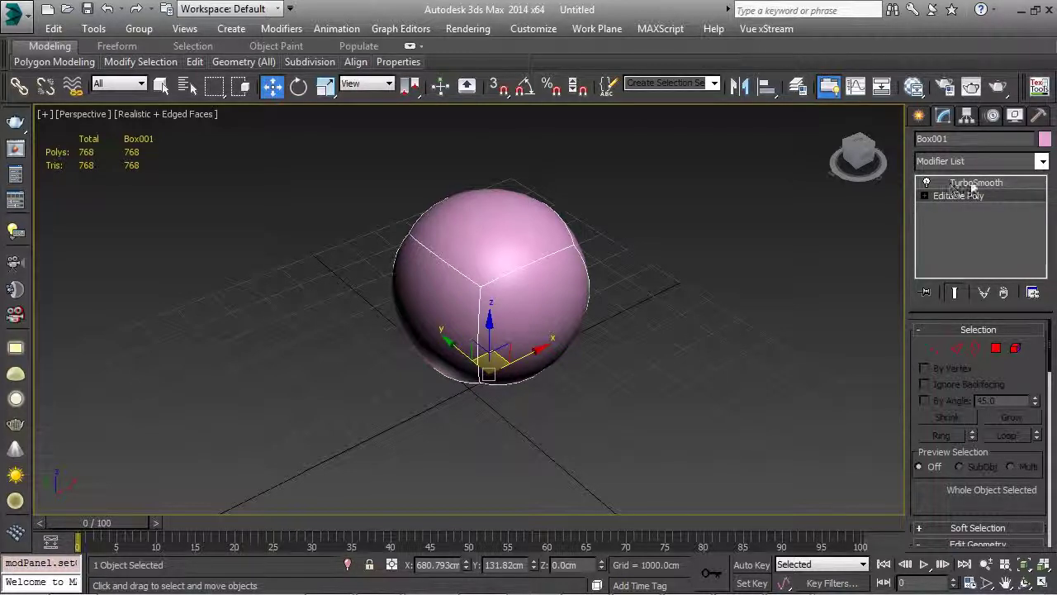
Step: Insert a Swift Loop on each side of the box's front vertical edge, toggling the smoothed end result to compare
{"action": "right_click", "coordinate": [503, 294]}
{"action": "left_click", "coordinate": [533, 275]}
{"action": "left_click_drag", "start_coordinate": [535, 283], "coordinate": [492, 296]}
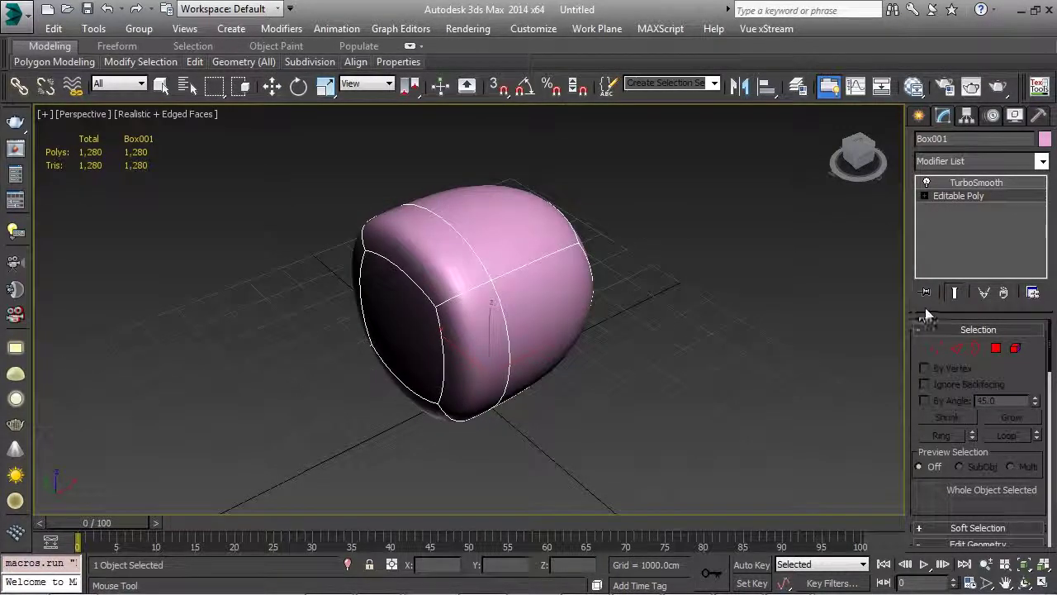
{"action": "left_click", "coordinate": [954, 294]}
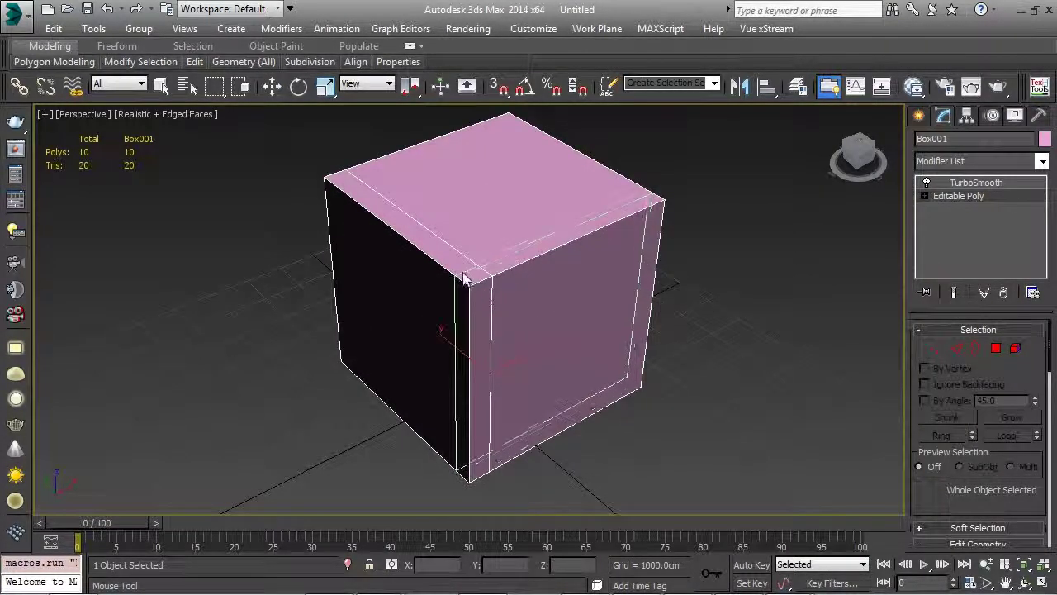
{"action": "left_click", "coordinate": [460, 276]}
{"action": "left_click", "coordinate": [950, 297]}
{"action": "left_click", "coordinate": [951, 297]}
{"action": "left_click", "coordinate": [950, 296]}
{"action": "left_click", "coordinate": [950, 297]}
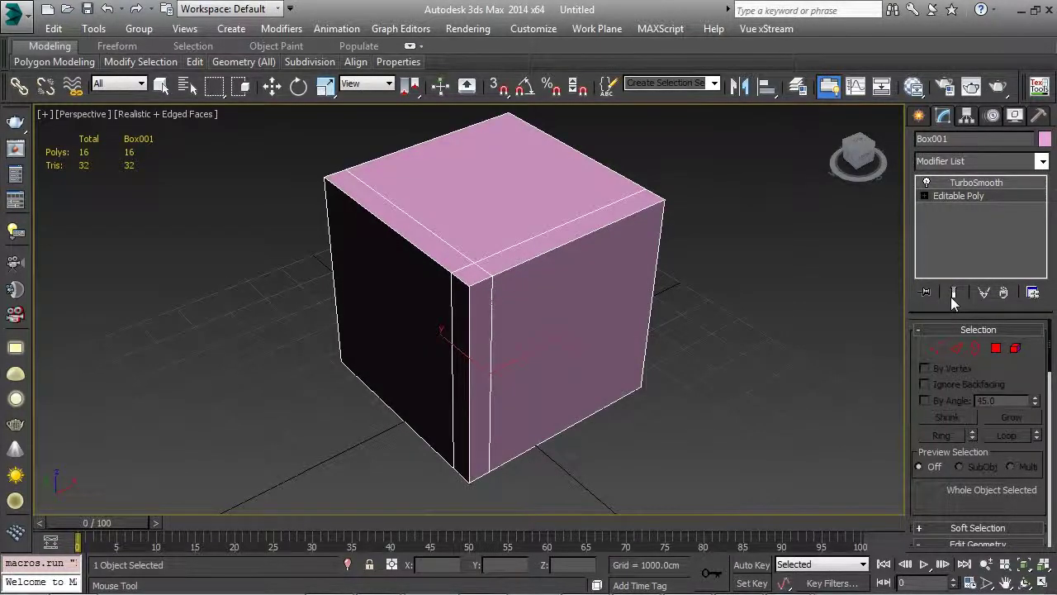
{"action": "left_click", "coordinate": [951, 296]}
Step: Add Swift Loop support loops along the box's remaining edges and inspect the rounded corners with and without edged faces
{"action": "middle_click_drag", "start_coordinate": [739, 283], "coordinate": [549, 272], "text": "alt"}
{"action": "left_click", "coordinate": [550, 272]}
{"action": "middle_click_drag", "start_coordinate": [653, 283], "coordinate": [567, 295], "text": "alt"}
{"action": "left_click", "coordinate": [576, 227]}
{"action": "left_click", "coordinate": [561, 394]}
{"action": "middle_click_drag", "start_coordinate": [561, 394], "coordinate": [671, 343], "text": "alt"}
{"action": "key", "text": "F4"}
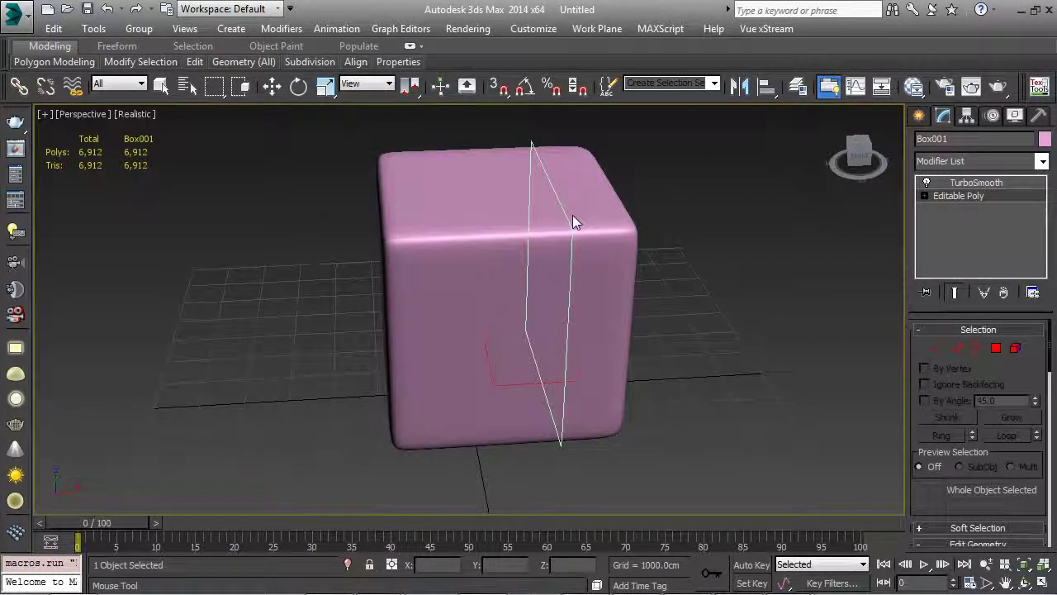
{"action": "key", "text": "F4"}
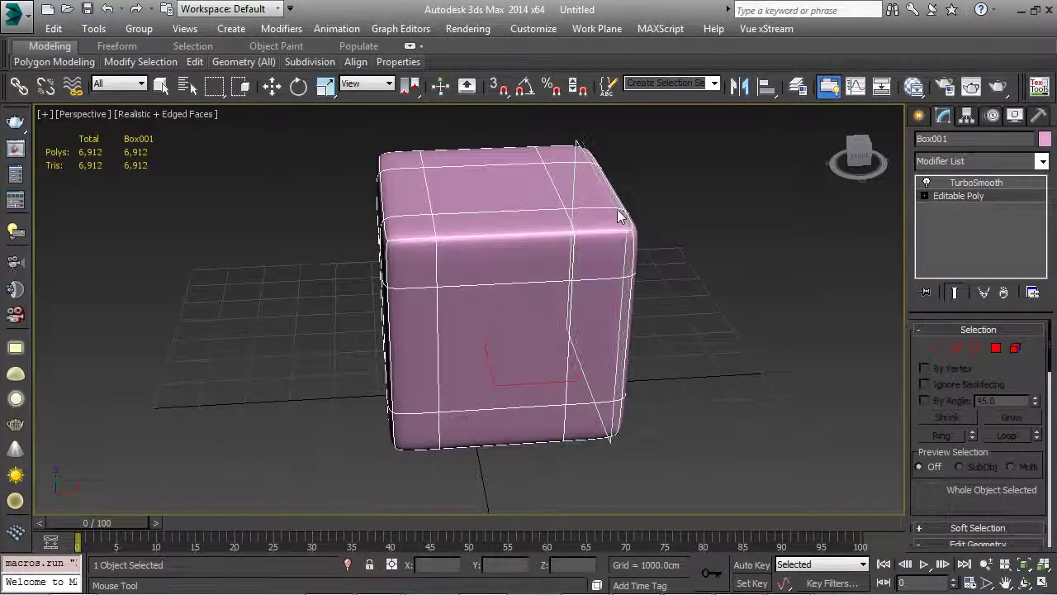
{"action": "middle_click_drag", "start_coordinate": [512, 305], "coordinate": [286, 192], "text": "alt"}
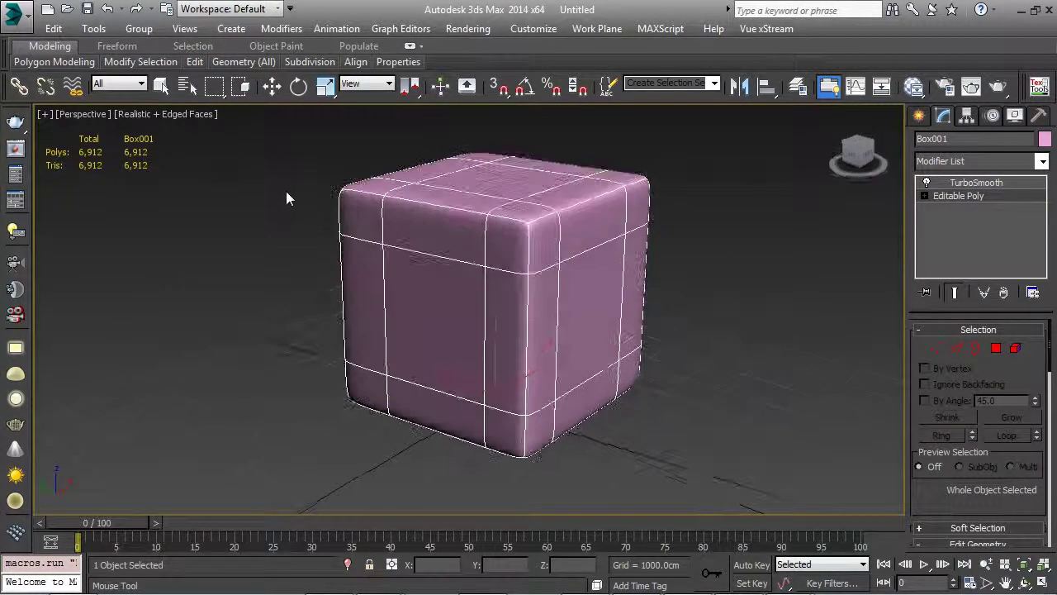
{"action": "middle_click_drag", "start_coordinate": [669, 263], "coordinate": [619, 280], "text": "alt"}
{"action": "key", "text": "F4"}
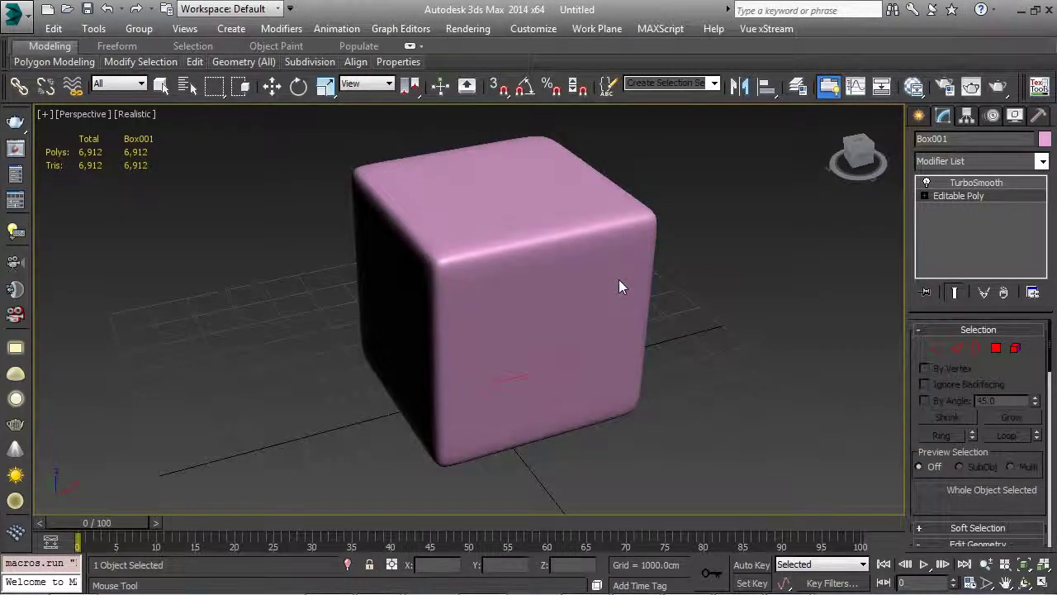
Step: With the smoothed result hidden and edged faces shown, add two horizontal and two vertical Swift Loops across the front face
{"action": "key", "text": "ctrl+BackSpace"}
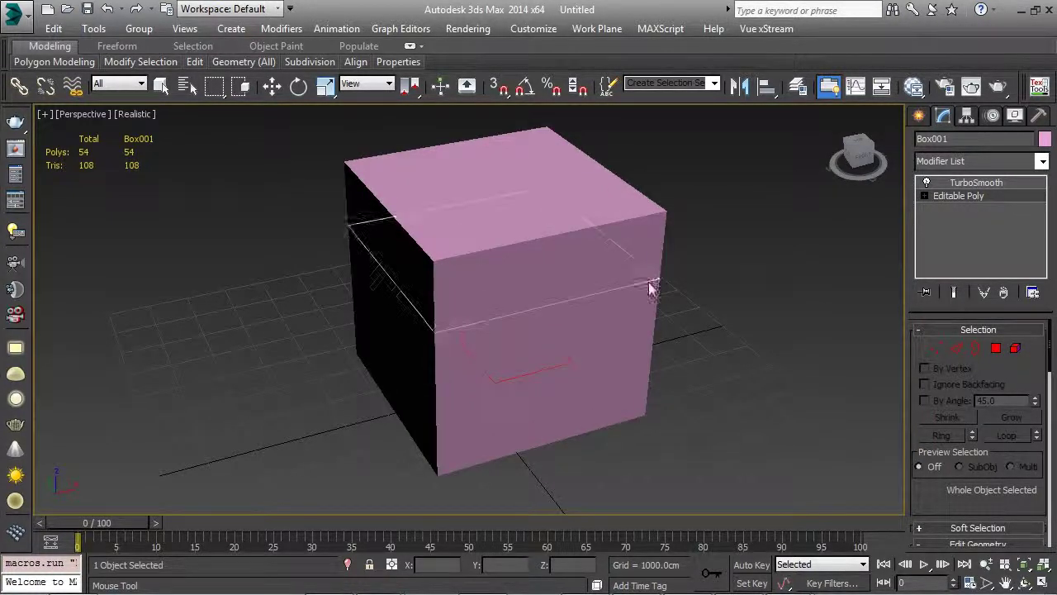
{"action": "key", "text": "F4"}
{"action": "middle_click_drag", "start_coordinate": [636, 281], "coordinate": [559, 262], "text": "alt"}
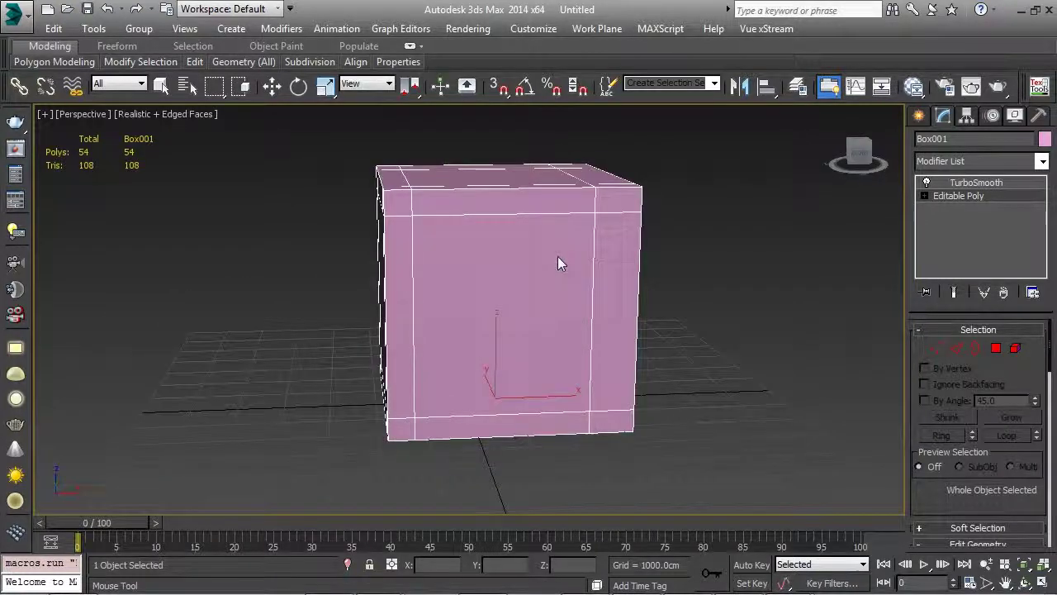
{"action": "left_click", "coordinate": [416, 233]}
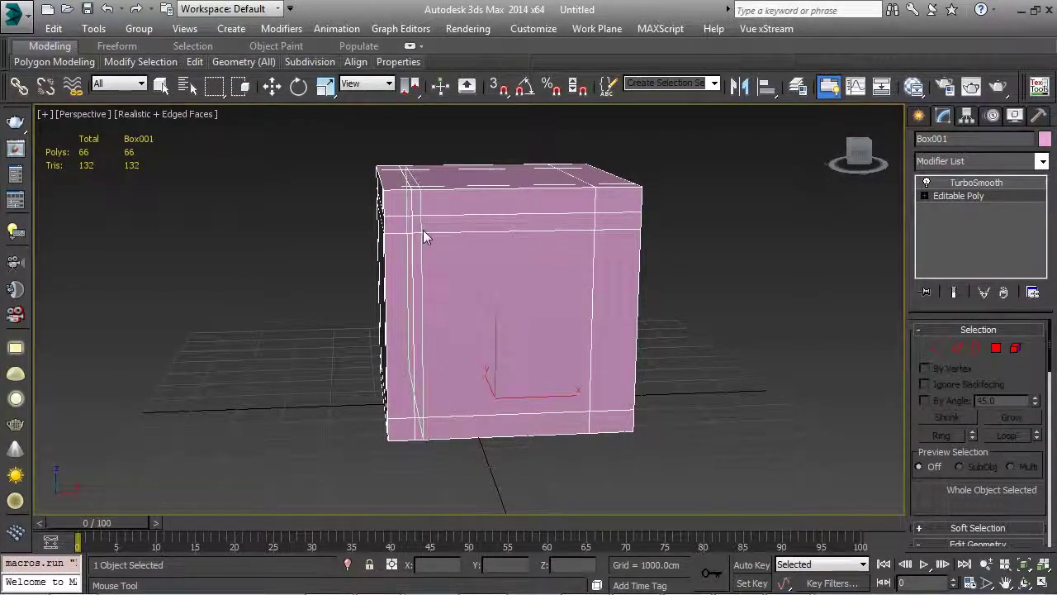
{"action": "left_click", "coordinate": [476, 248]}
{"action": "left_click", "coordinate": [507, 264]}
{"action": "left_click", "coordinate": [483, 322]}
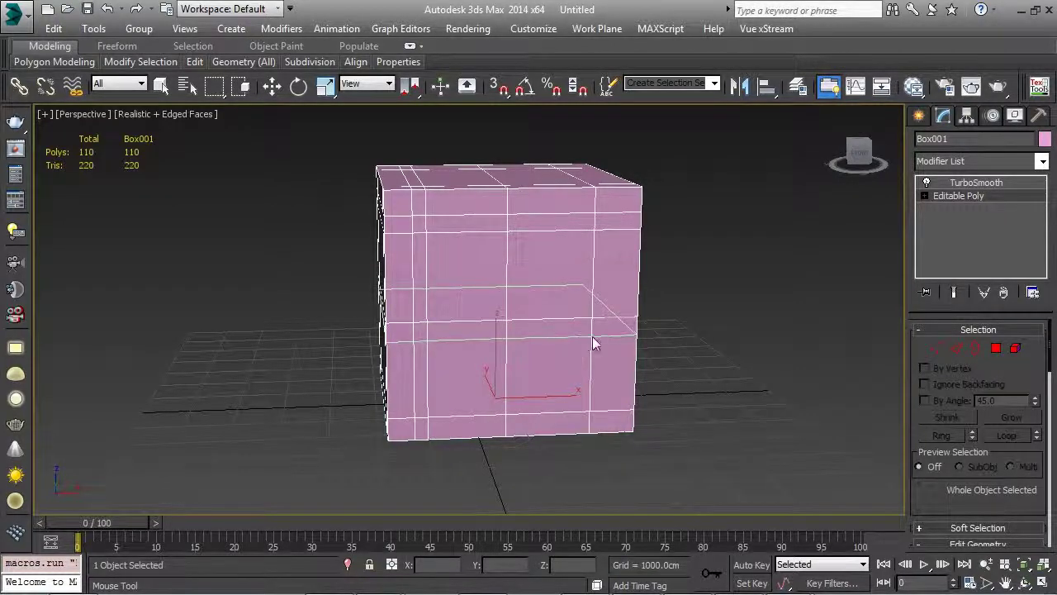
{"action": "key", "text": "w"}
Step: Select the four large polygons in the middle of the front face and delete them to make an opening
{"action": "left_click", "coordinate": [996, 348]}
{"action": "left_click", "coordinate": [540, 275]}
{"action": "left_click", "coordinate": [541, 361], "text": "ctrl"}
{"action": "left_click", "coordinate": [472, 370], "text": "ctrl"}
{"action": "left_click", "coordinate": [472, 299], "text": "ctrl"}
{"action": "key", "text": "Delete"}
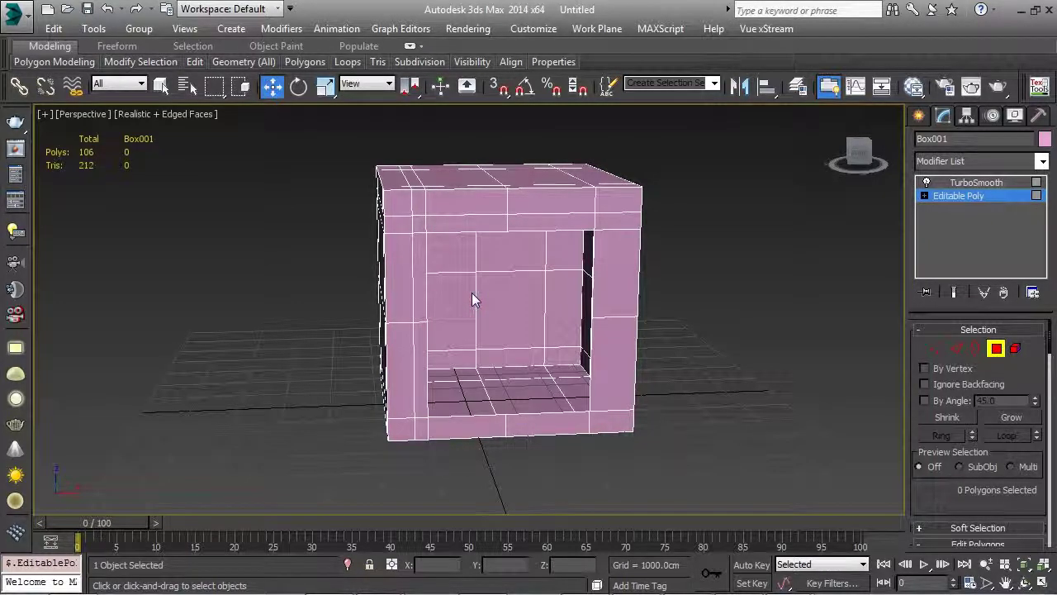
Step: Select an inner wall polygon through the opening, enable Ignore Backfacing, and try selecting the inner wall again
{"action": "middle_click_drag", "start_coordinate": [477, 308], "coordinate": [512, 303], "text": "alt"}
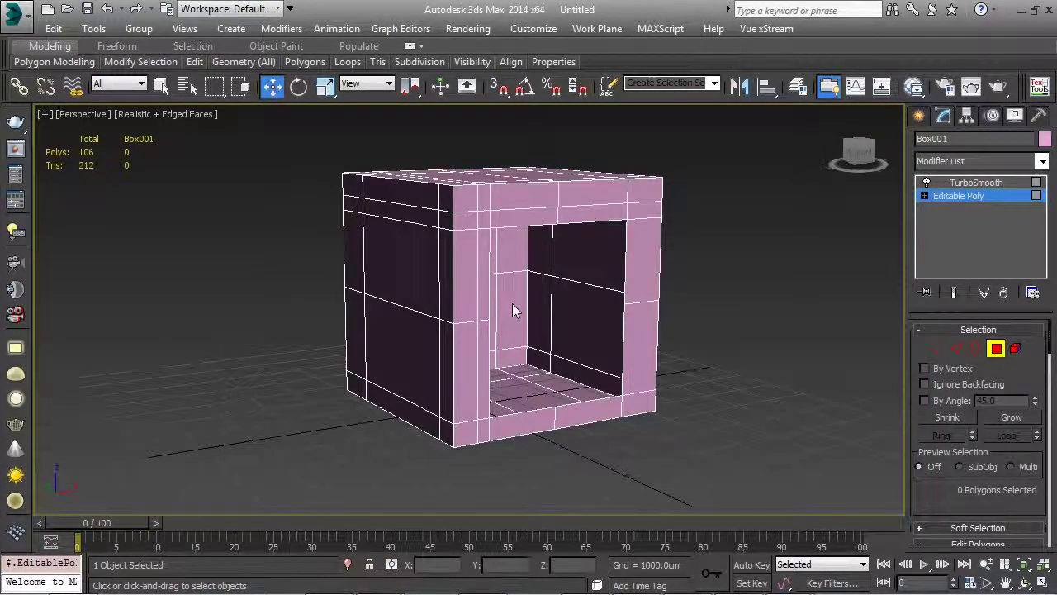
{"action": "middle_click_drag", "start_coordinate": [512, 303], "coordinate": [529, 337], "text": "alt"}
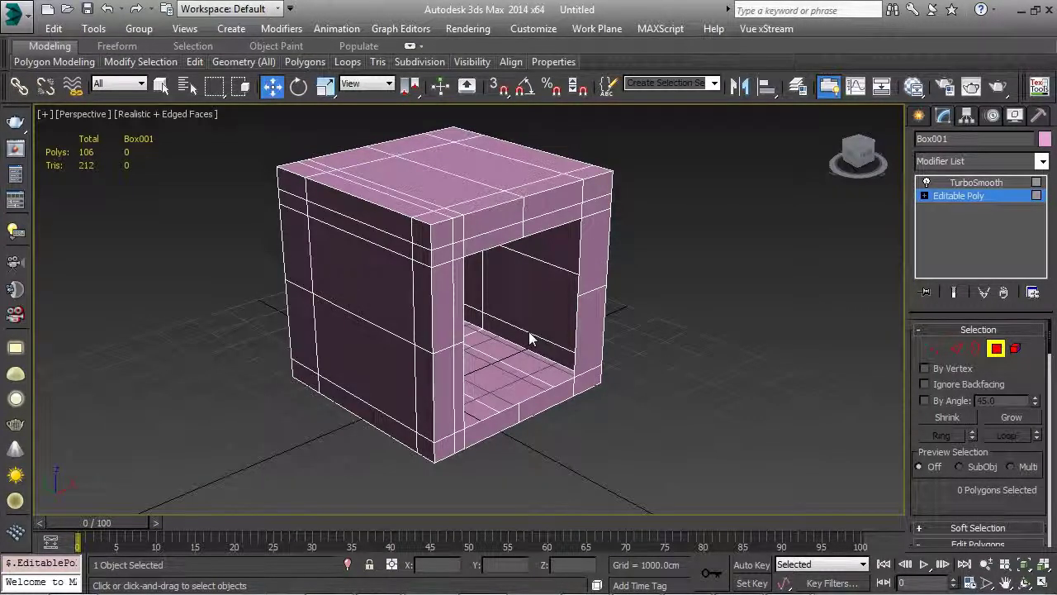
{"action": "middle_click_drag", "start_coordinate": [531, 338], "coordinate": [486, 311], "text": "alt"}
{"action": "middle_click_drag", "start_coordinate": [350, 283], "coordinate": [474, 302], "text": "alt"}
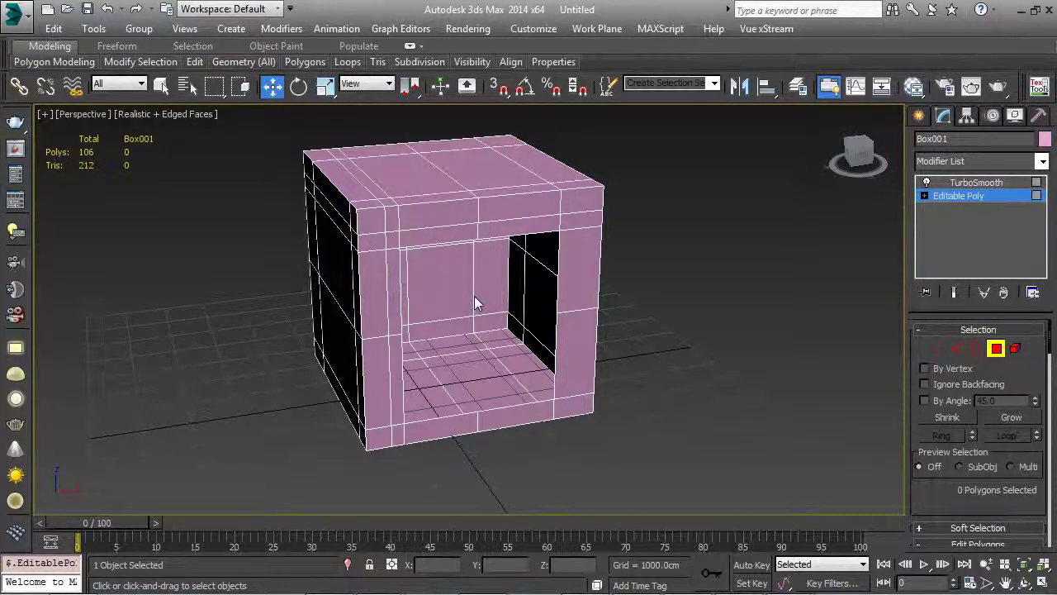
{"action": "middle_click_drag", "start_coordinate": [469, 298], "coordinate": [524, 303], "text": "alt"}
{"action": "left_click", "coordinate": [524, 303]}
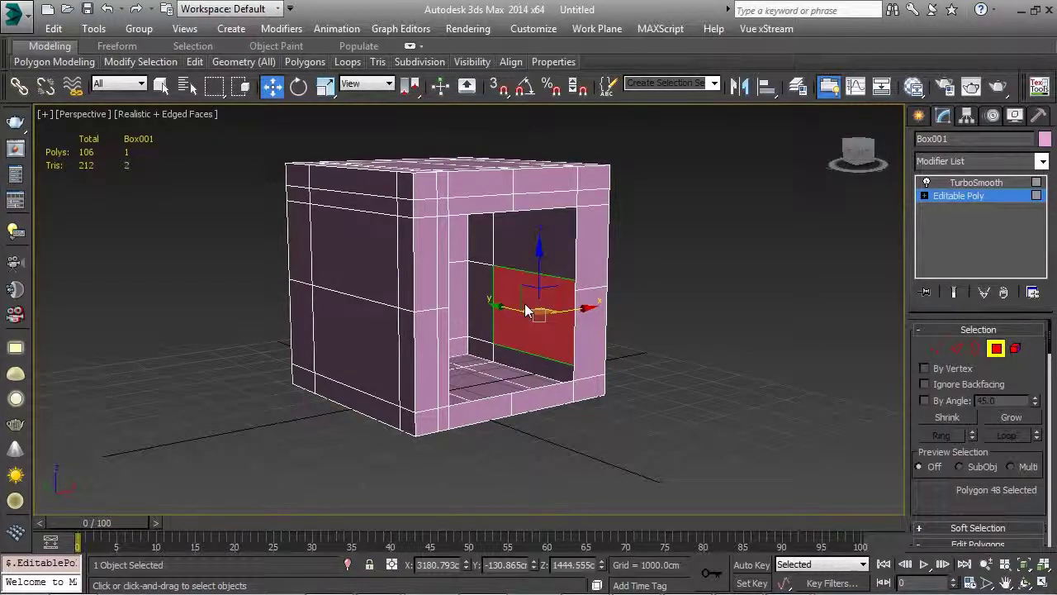
{"action": "middle_click_drag", "start_coordinate": [691, 334], "coordinate": [711, 349], "text": "alt"}
{"action": "left_click", "coordinate": [923, 384]}
{"action": "middle_click_drag", "start_coordinate": [826, 376], "coordinate": [692, 368], "text": "alt"}
{"action": "left_click", "coordinate": [504, 275]}
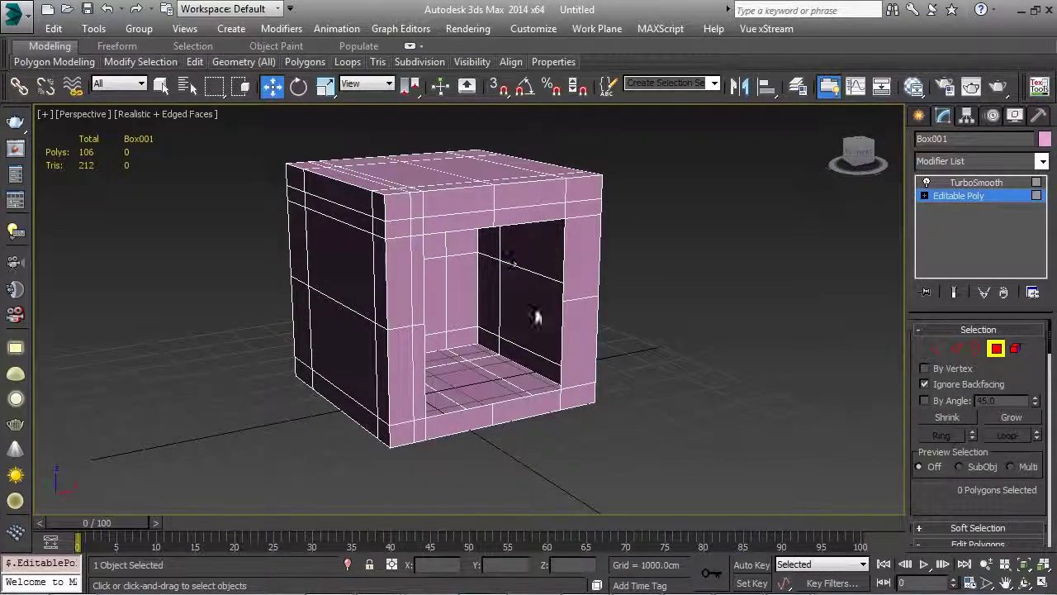
Step: Enable Backface Cull in the box's object properties and look through the front opening from several angles
{"action": "middle_click_drag", "start_coordinate": [468, 389], "coordinate": [496, 406], "text": "alt"}
{"action": "mouse_move", "coordinate": [555, 369]}
{"action": "middle_mouse_down", "text": "alt"}
{"action": "mouse_move", "coordinate": [597, 331]}
{"action": "mouse_move", "coordinate": [555, 368]}
{"action": "middle_mouse_up", "text": "alt"}
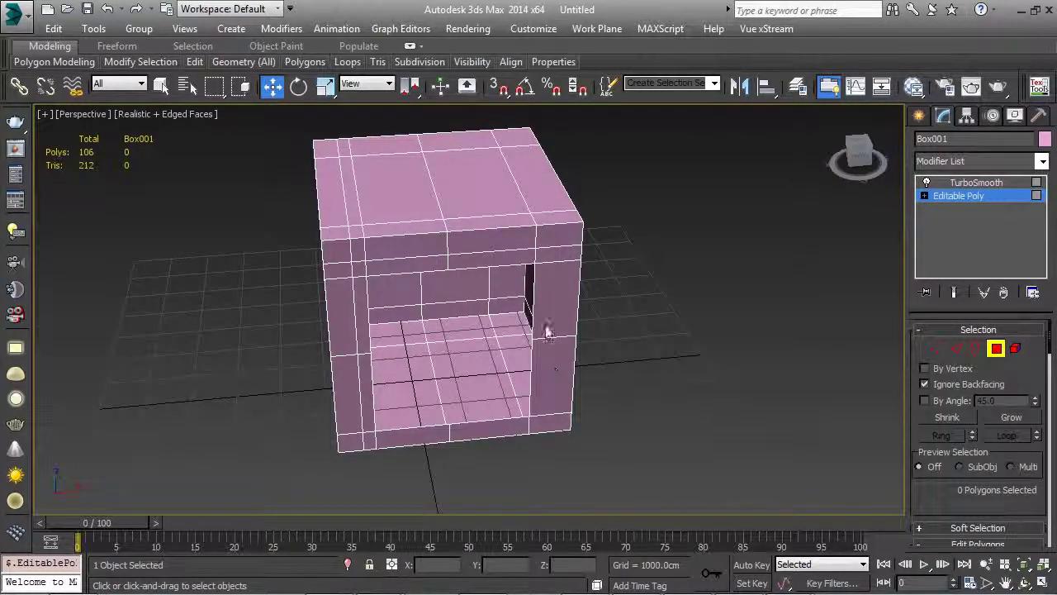
{"action": "right_click", "coordinate": [544, 320]}
{"action": "left_click", "coordinate": [595, 378]}
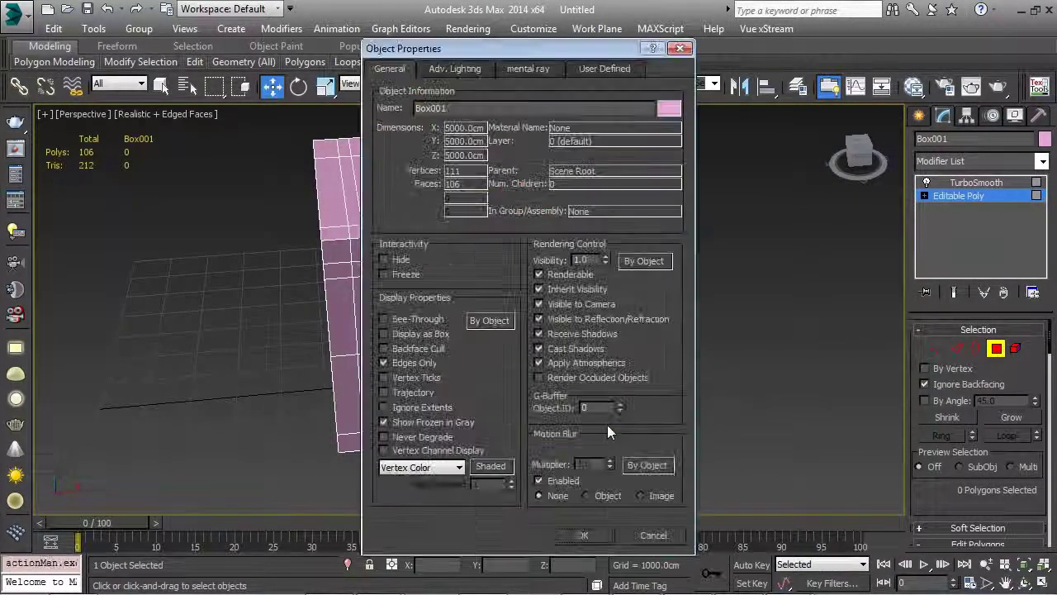
{"action": "left_click", "coordinate": [581, 535]}
{"action": "middle_click_drag", "start_coordinate": [552, 446], "coordinate": [589, 404], "text": "alt"}
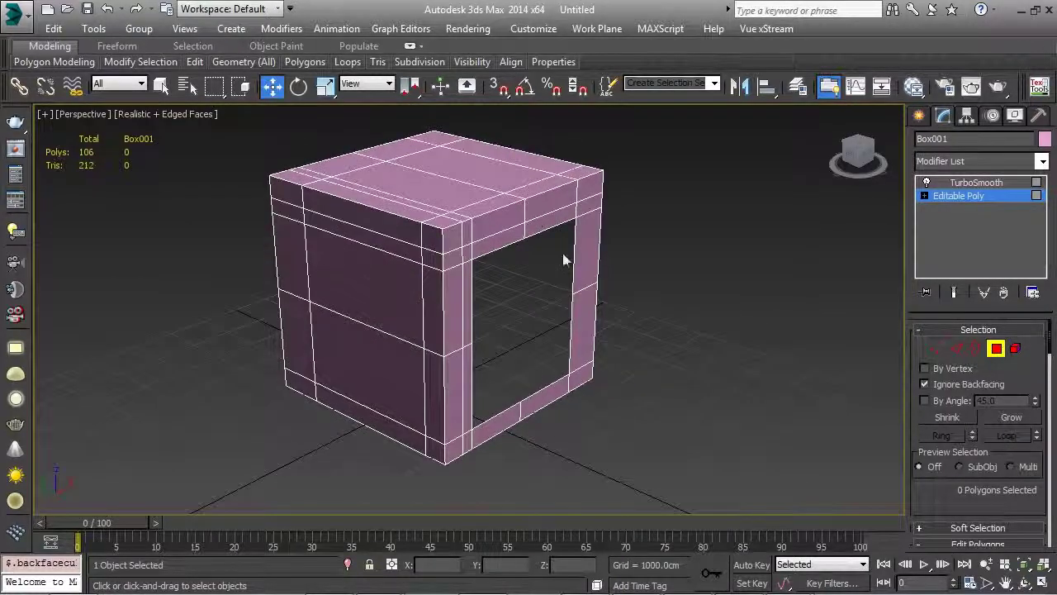
{"action": "middle_click_drag", "start_coordinate": [558, 362], "coordinate": [498, 327], "text": "alt"}
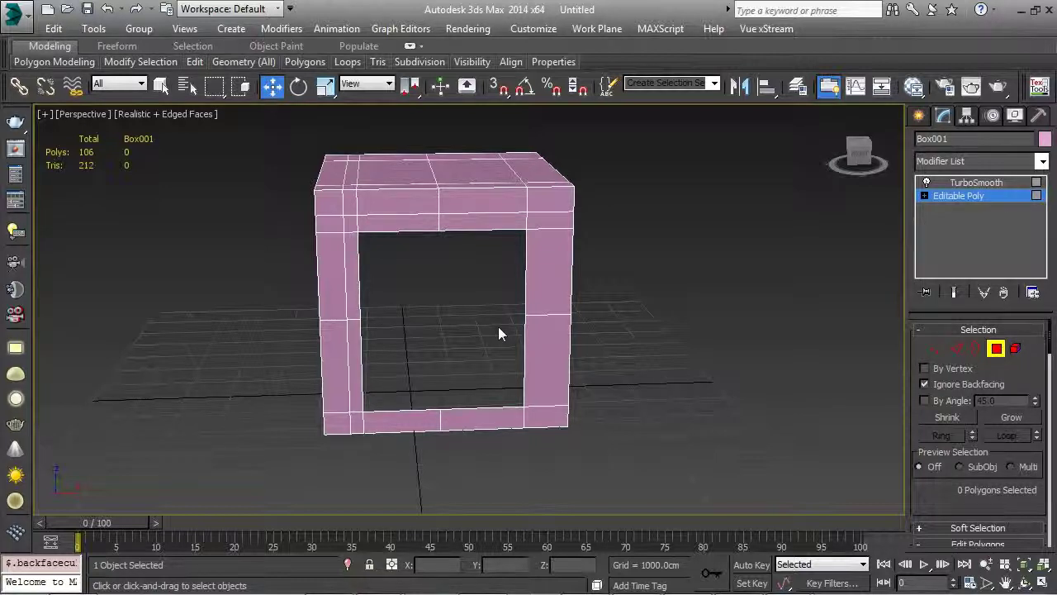
Step: Switch the box's backface culling off and back on with Backface Cull Toggle
{"action": "right_click", "coordinate": [555, 268]}
{"action": "left_click", "coordinate": [600, 335]}
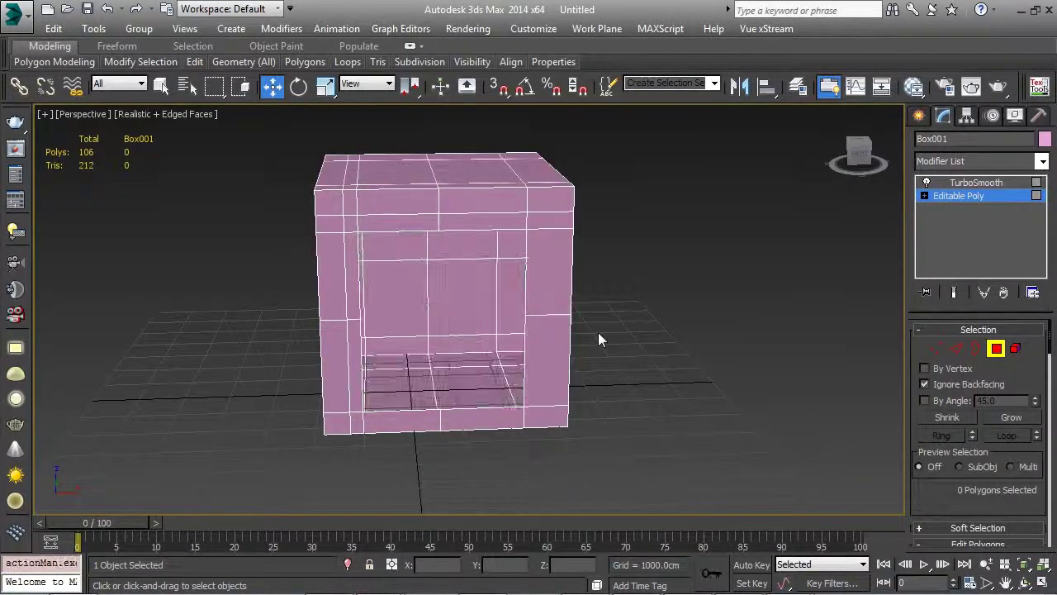
{"action": "right_click", "coordinate": [541, 281]}
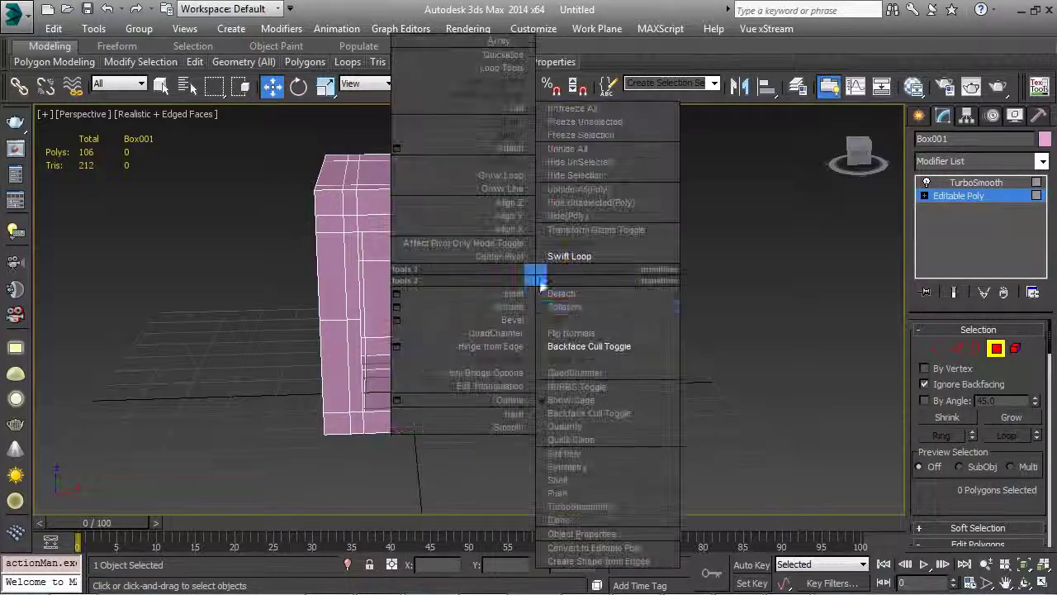
{"action": "left_click", "coordinate": [598, 347]}
{"action": "middle_click_drag", "start_coordinate": [597, 344], "coordinate": [538, 330], "text": "alt"}
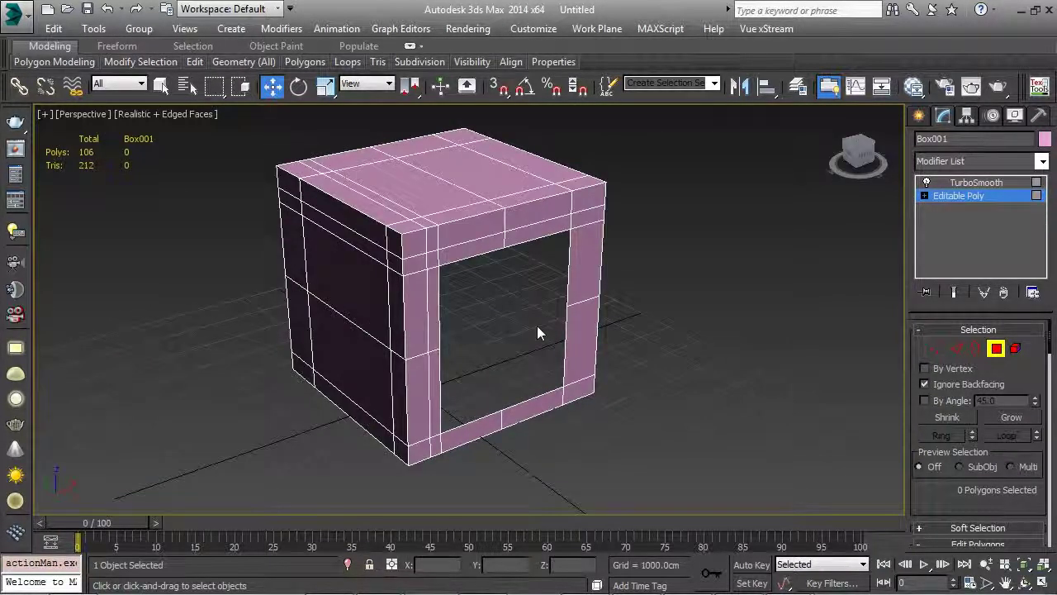
Step: Select the opening's border and scale it inward as an extension, creating a ring of polygons around a smaller hole
{"action": "left_click", "coordinate": [976, 348]}
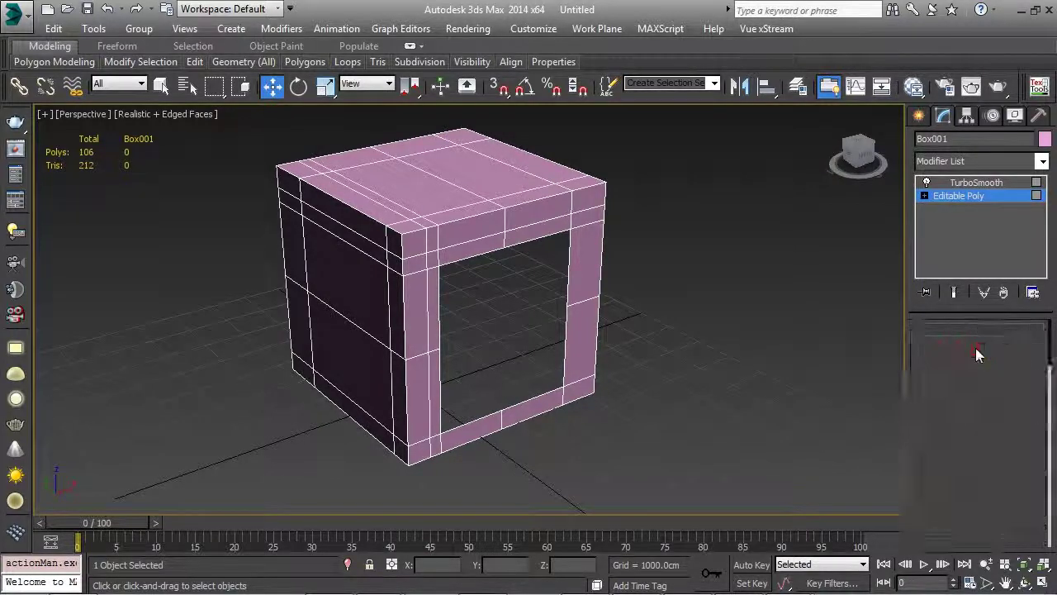
{"action": "left_click", "coordinate": [542, 242]}
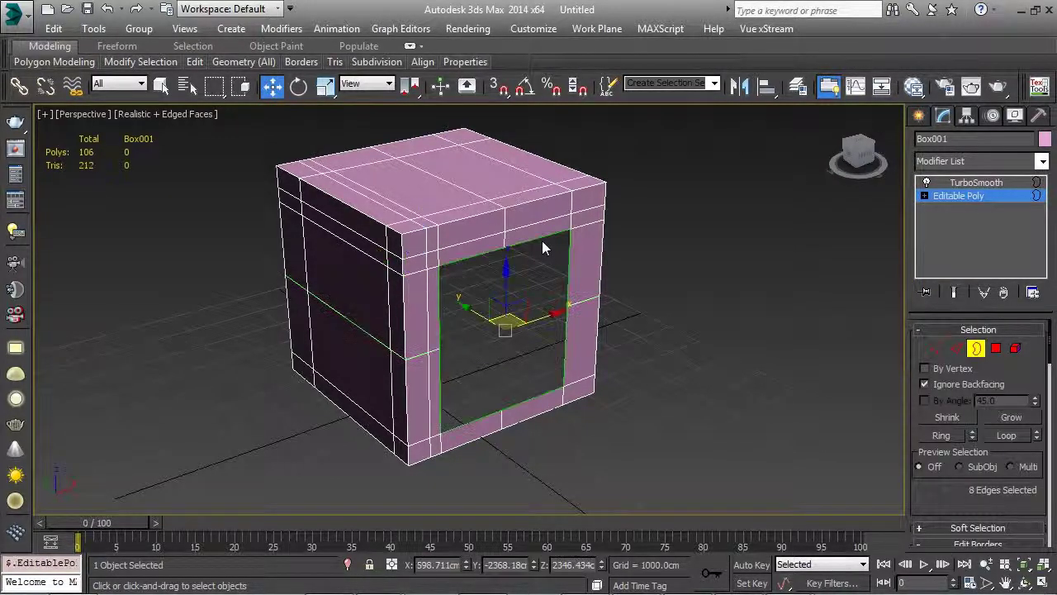
{"action": "key", "text": "r"}
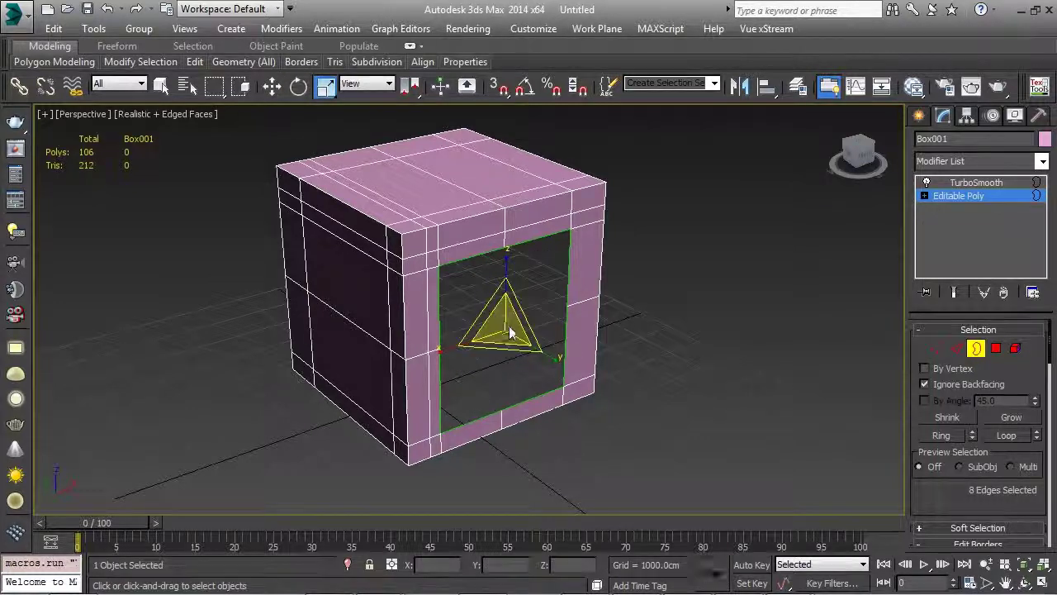
{"action": "left_click_drag", "start_coordinate": [506, 325], "coordinate": [514, 363], "text": "shift"}
{"action": "mouse_move", "coordinate": [514, 363]}
{"action": "middle_mouse_down", "text": "alt"}
{"action": "mouse_move", "coordinate": [603, 372]}
{"action": "mouse_move", "coordinate": [550, 359]}
{"action": "mouse_move", "coordinate": [585, 307]}
{"action": "middle_mouse_up", "text": "alt"}
Step: Open Loop Tools for the selected border and move its window beside the box, keeping the opening in view
{"action": "right_click", "coordinate": [581, 285]}
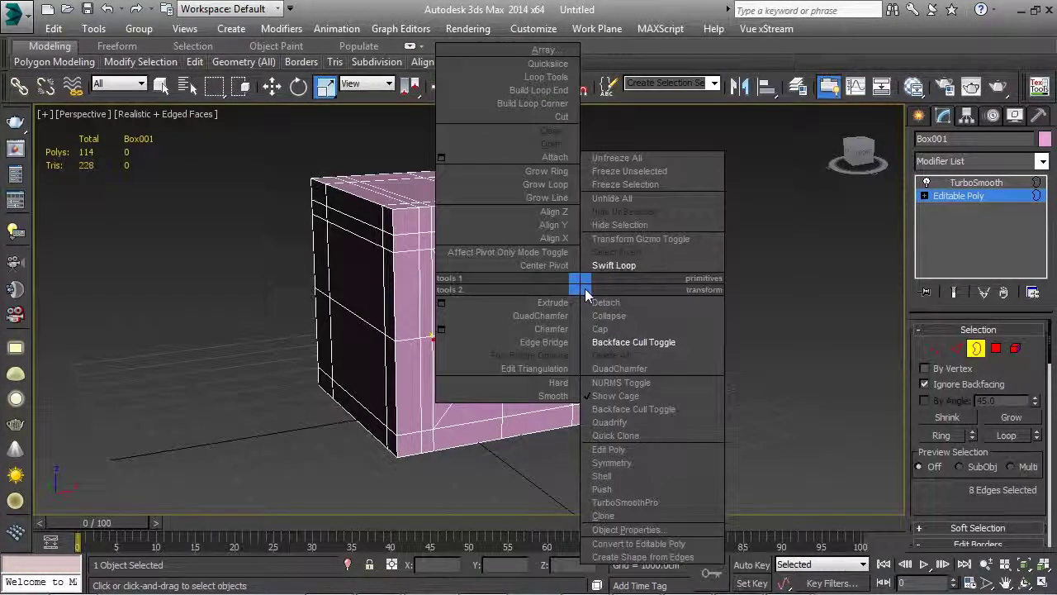
{"action": "left_click", "coordinate": [545, 77]}
{"action": "left_click_drag", "start_coordinate": [171, 287], "coordinate": [703, 138]}
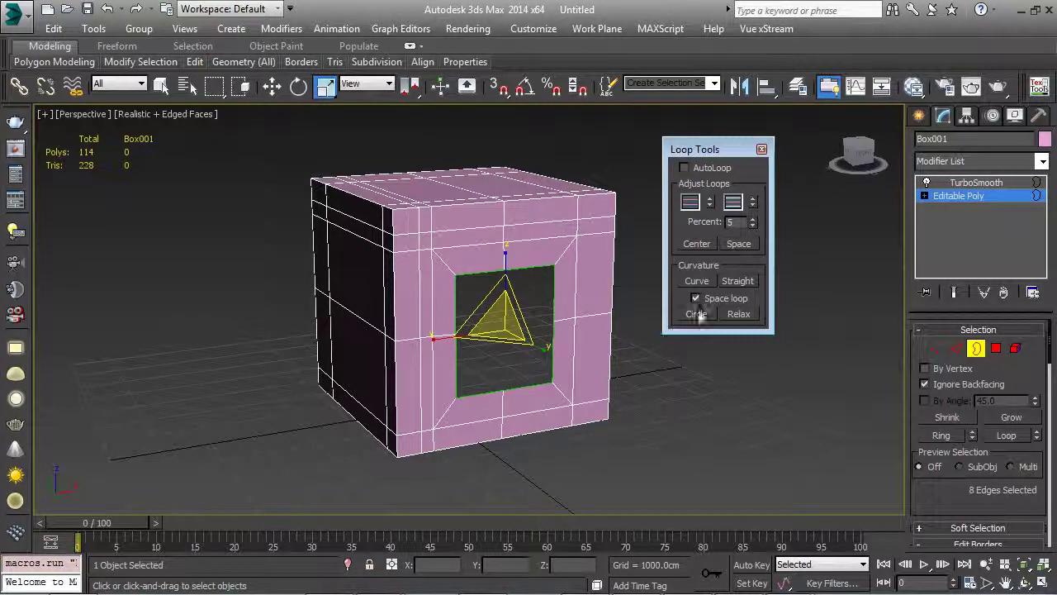
{"action": "middle_click_drag", "start_coordinate": [589, 318], "coordinate": [685, 347], "text": "alt"}
{"action": "middle_click_drag", "start_coordinate": [608, 334], "coordinate": [529, 347]}
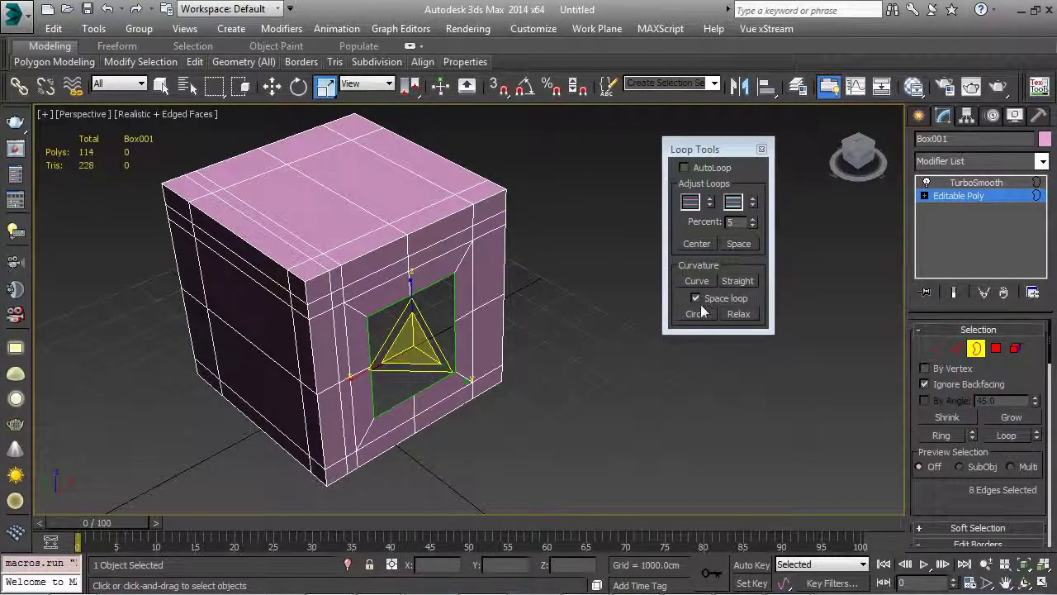
{"action": "middle_click_drag", "start_coordinate": [628, 318], "coordinate": [517, 308], "text": "alt"}
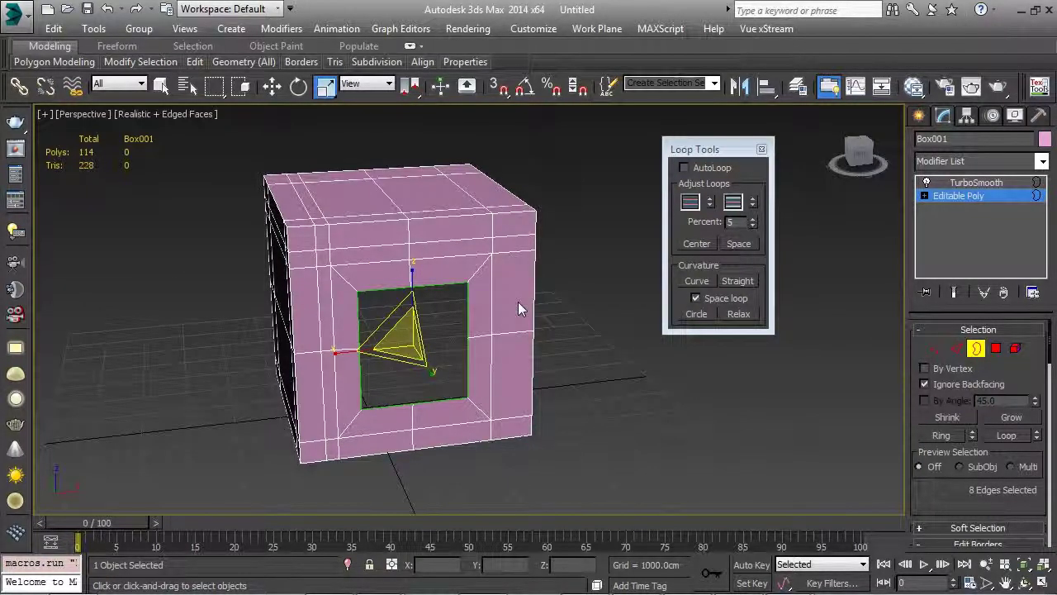
Step: Try reshaping the opening's 8-edge border with the Circle loop tool, inspect it from several angles, and undo it
{"action": "middle_click_drag", "start_coordinate": [508, 319], "coordinate": [580, 321], "text": "alt"}
{"action": "left_click", "coordinate": [702, 315]}
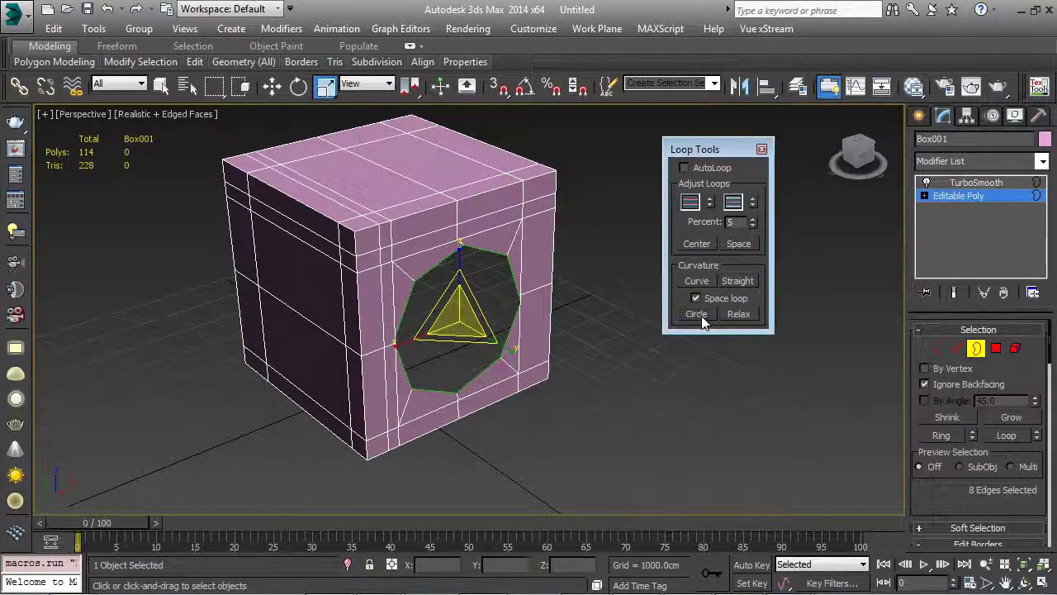
{"action": "middle_click_drag", "start_coordinate": [528, 348], "coordinate": [488, 314], "text": "alt"}
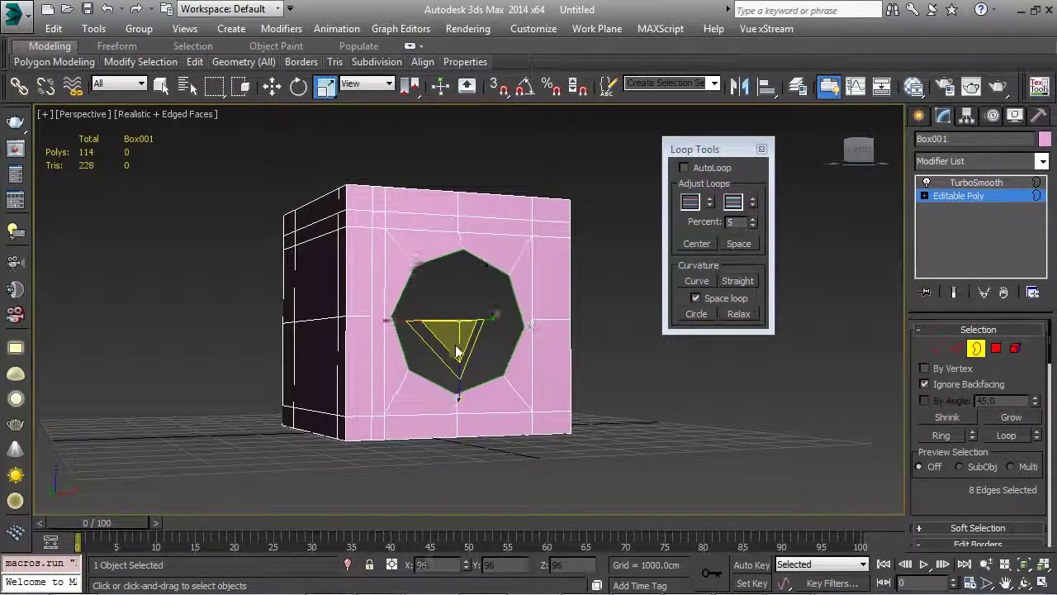
{"action": "middle_click_drag", "start_coordinate": [458, 355], "coordinate": [419, 312], "text": "alt"}
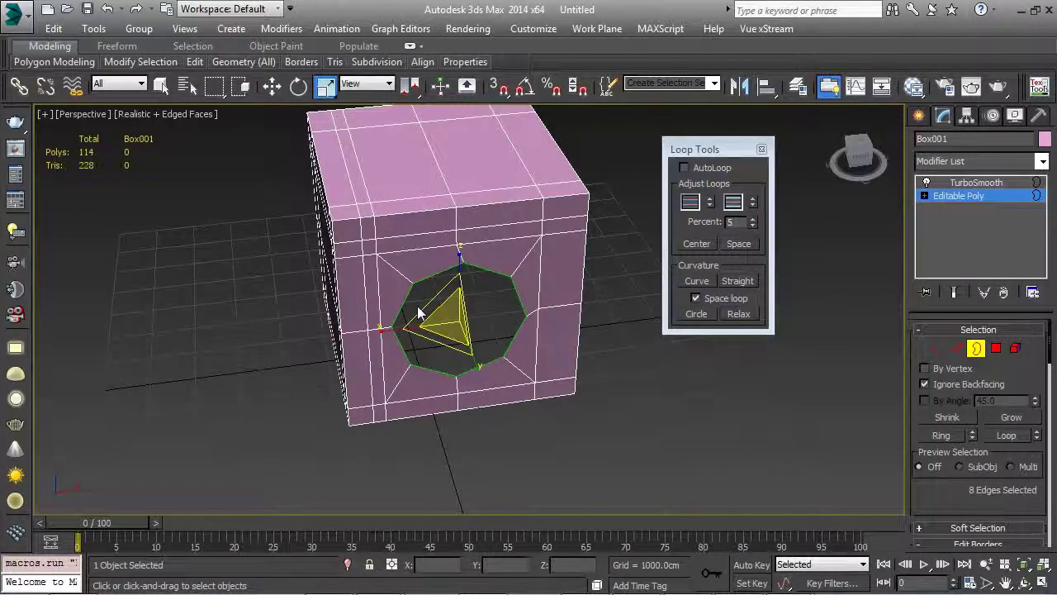
{"action": "key", "text": "ctrl+z"}
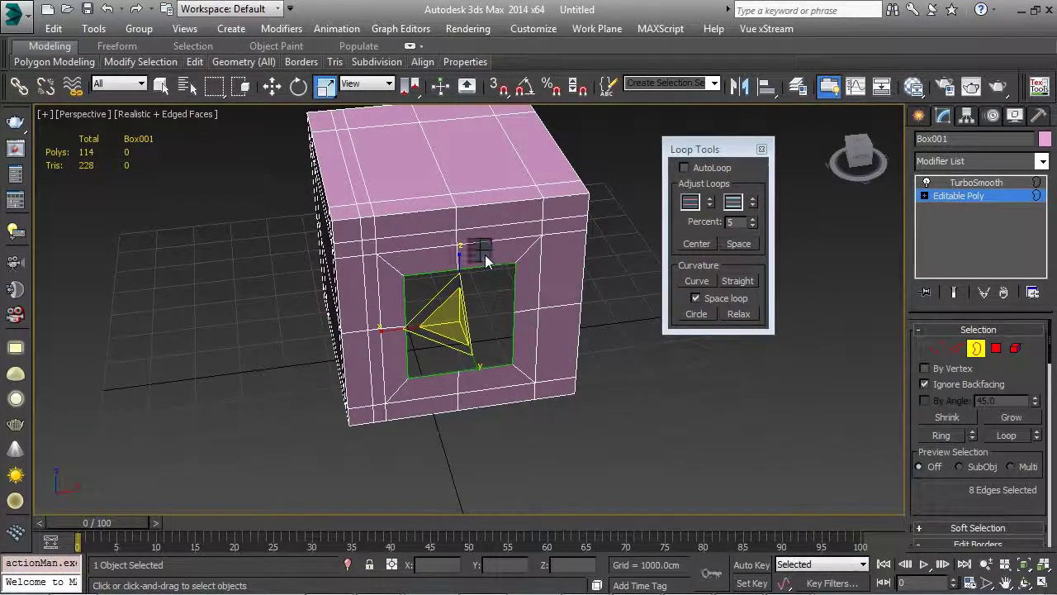
Step: Add extra edge loops with Swift Loop across the front face in both directions, running through the square opening's border
{"action": "right_click", "coordinate": [486, 262]}
{"action": "left_click", "coordinate": [542, 229]}
{"action": "left_click", "coordinate": [496, 241]}
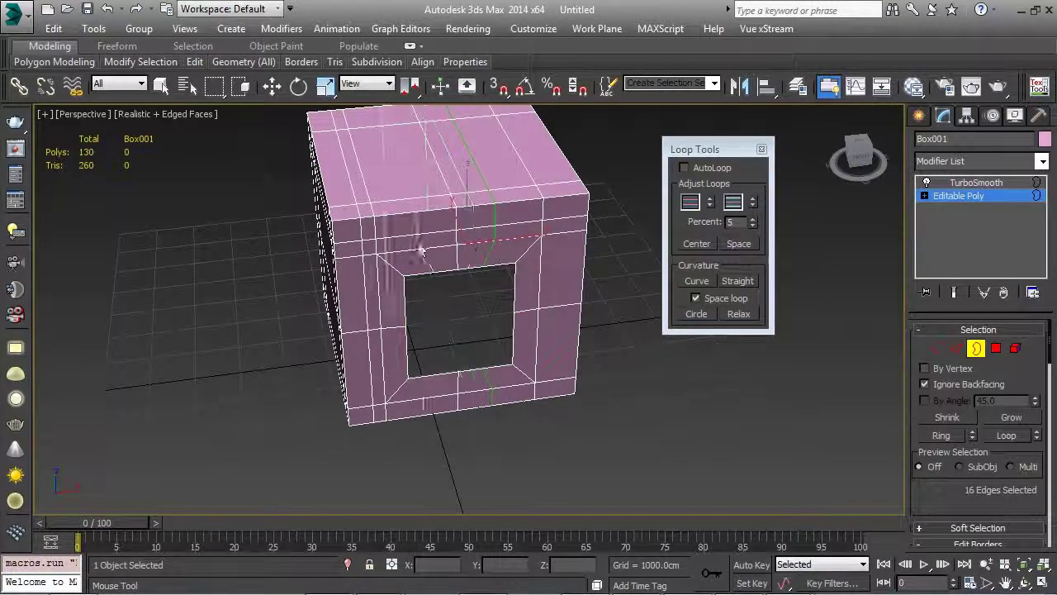
{"action": "left_click", "coordinate": [378, 300]}
Step: Select the opening's 16-edge border, reshape it with the Circle loop tool, and rotate it slightly to straighten the surrounding edges
{"action": "middle_click_drag", "start_coordinate": [394, 371], "coordinate": [543, 288], "text": "alt"}
{"action": "key", "text": "w"}
{"action": "left_click", "coordinate": [545, 291]}
{"action": "left_click", "coordinate": [704, 316]}
{"action": "middle_click_drag", "start_coordinate": [538, 347], "coordinate": [482, 314], "text": "alt"}
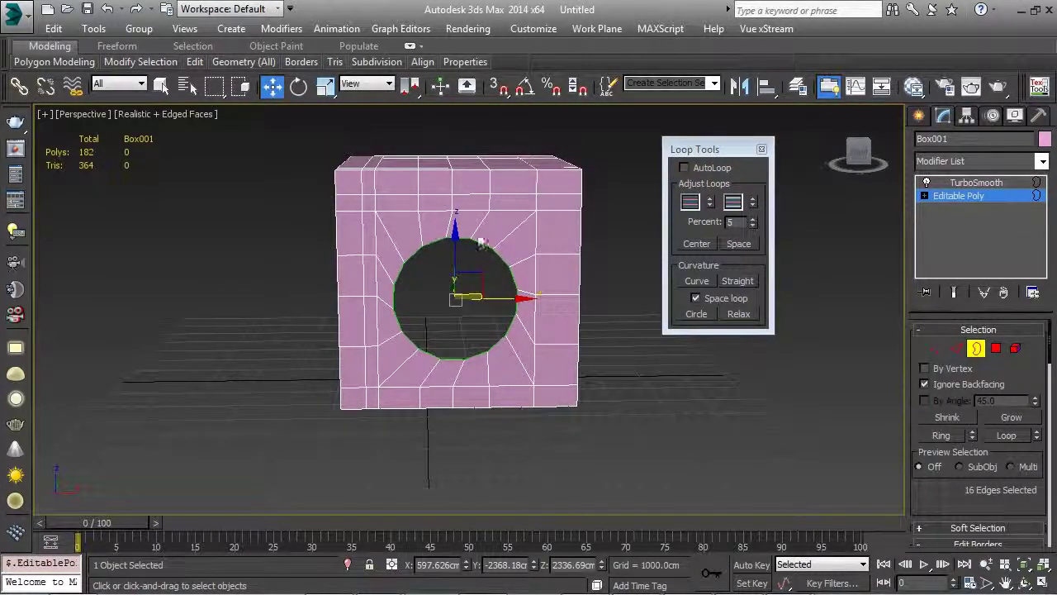
{"action": "scroll", "coordinate": [462, 273], "scroll_direction": "up", "scroll_amount": 4}
{"action": "key", "text": "e"}
{"action": "left_click_drag", "start_coordinate": [474, 286], "coordinate": [460, 289]}
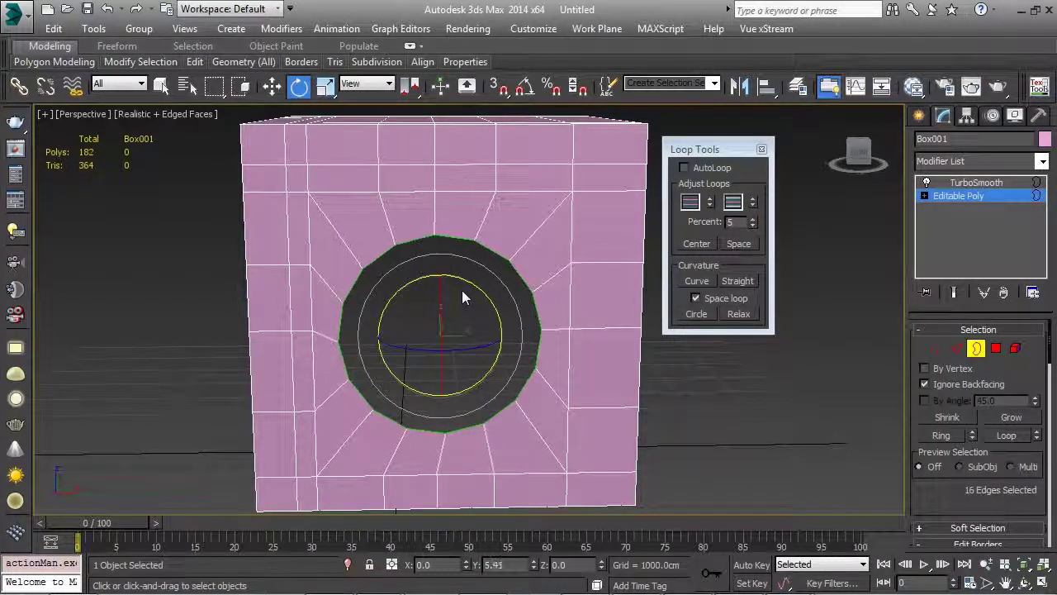
Step: Extend the circular border outward from the box along its Y axis to form a narrow cylindrical neck
{"action": "middle_click_drag", "start_coordinate": [460, 350], "coordinate": [561, 389], "text": "alt"}
{"action": "scroll", "coordinate": [511, 318], "scroll_direction": "down", "scroll_amount": 5}
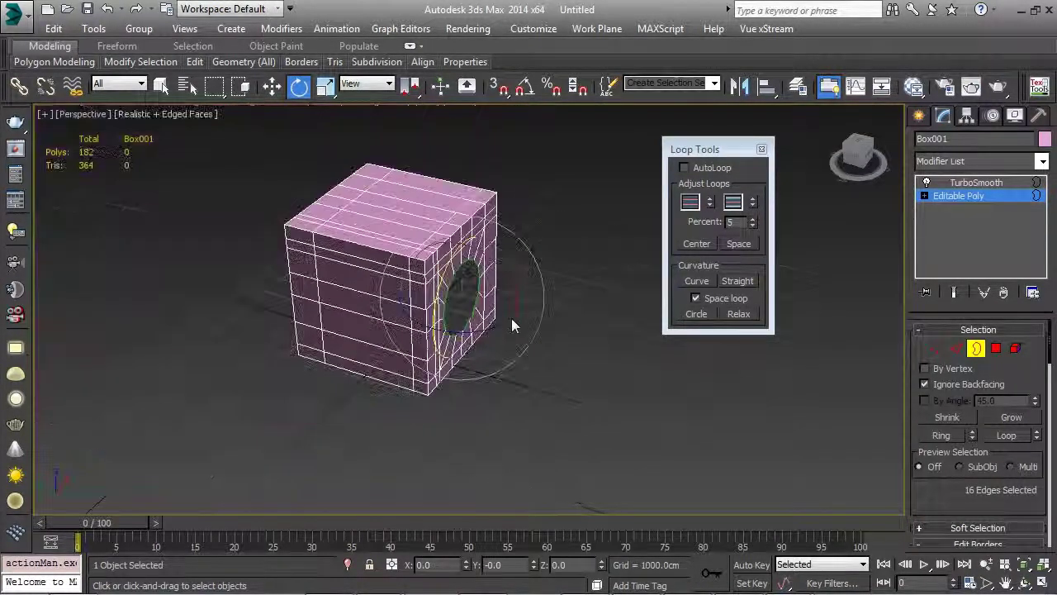
{"action": "middle_click_drag", "start_coordinate": [511, 318], "coordinate": [452, 326]}
{"action": "key", "text": "w"}
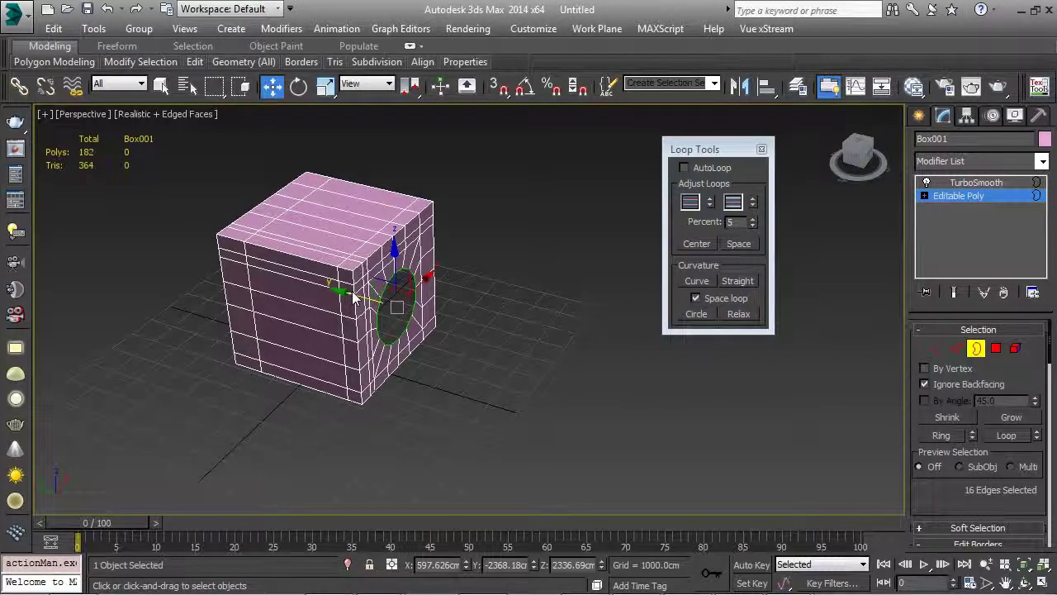
{"action": "left_click_drag", "start_coordinate": [355, 299], "coordinate": [422, 308], "text": "shift"}
{"action": "middle_click_drag", "start_coordinate": [422, 308], "coordinate": [485, 315], "text": "alt"}
Step: Continue extending and scaling the border to form a thicker long handle with a tapered open end
{"action": "key", "text": "e"}
{"action": "left_click_drag", "start_coordinate": [486, 314], "coordinate": [682, 385], "text": "shift"}
{"action": "key", "text": "w"}
{"action": "middle_click_drag", "start_coordinate": [682, 385], "coordinate": [474, 354]}
{"action": "left_click_drag", "start_coordinate": [443, 295], "coordinate": [501, 296], "text": "shift"}
{"action": "key", "text": "r"}
{"action": "key", "text": "w"}
{"action": "middle_click_drag", "start_coordinate": [496, 327], "coordinate": [572, 285], "text": "alt"}
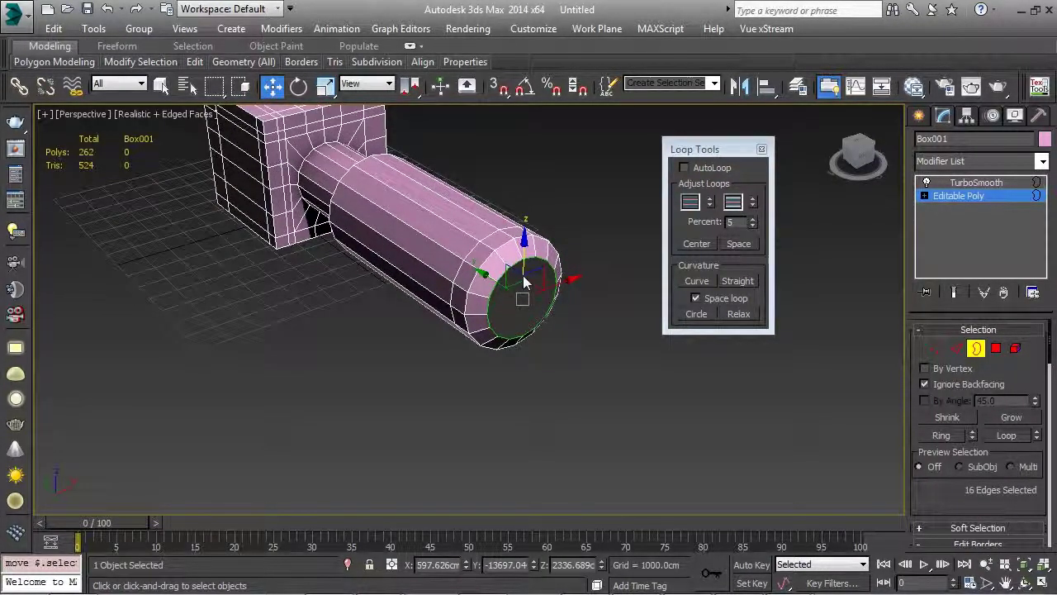
Step: Close the open border at the handle's end with Cap
{"action": "scroll", "coordinate": [971, 499], "scroll_direction": "down", "scroll_amount": 5}
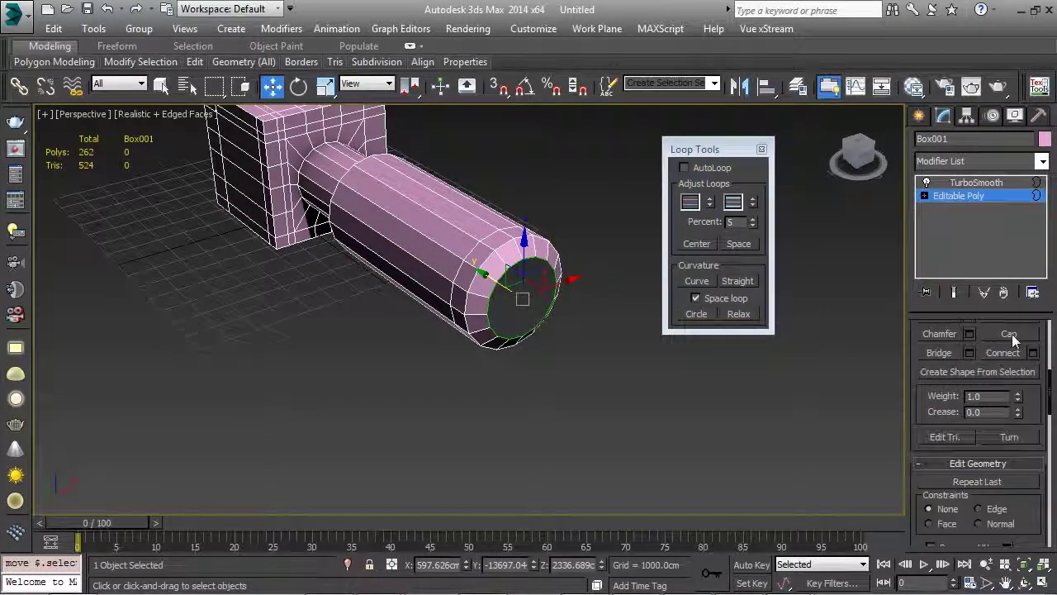
{"action": "right_click", "coordinate": [570, 302]}
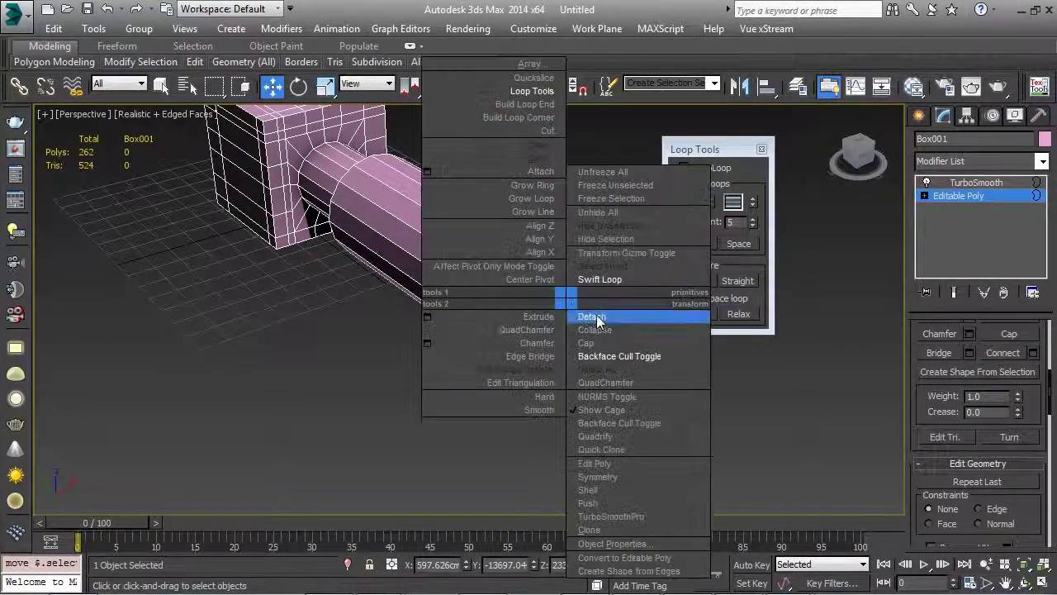
{"action": "left_click", "coordinate": [598, 318]}
Step: Select the cap polygon at the handle's end and inset it slightly to create a supporting ring
{"action": "left_click", "coordinate": [925, 195]}
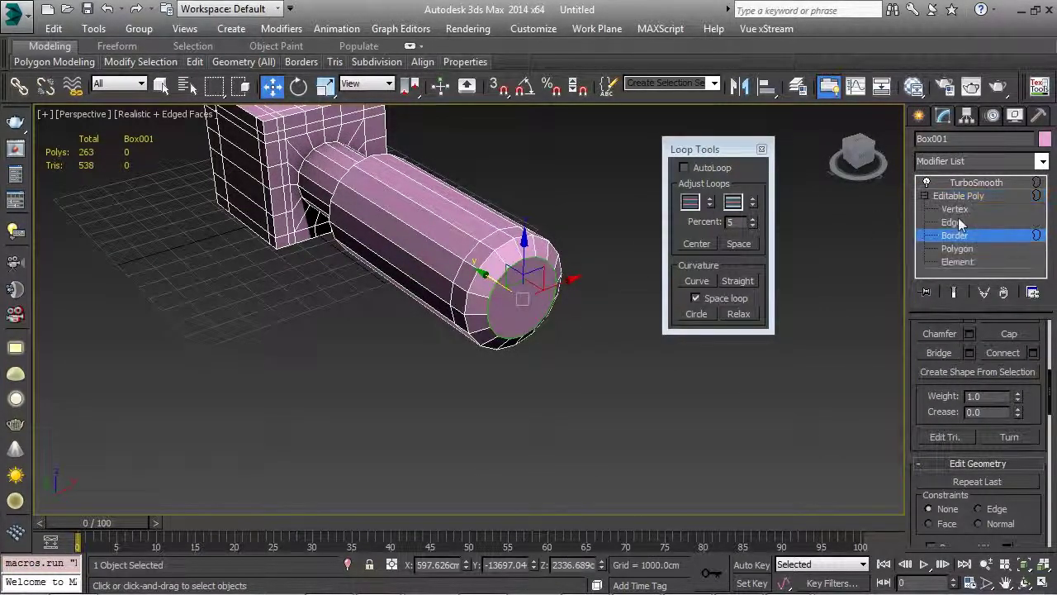
{"action": "left_click", "coordinate": [957, 248]}
{"action": "left_click", "coordinate": [537, 296]}
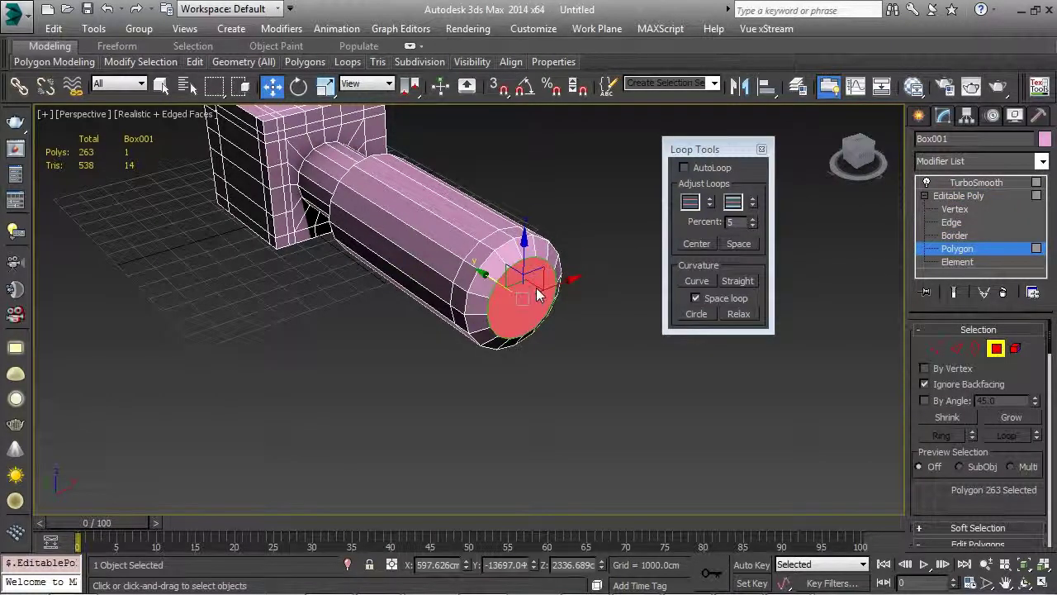
{"action": "scroll", "coordinate": [973, 502], "scroll_direction": "down", "scroll_amount": 4}
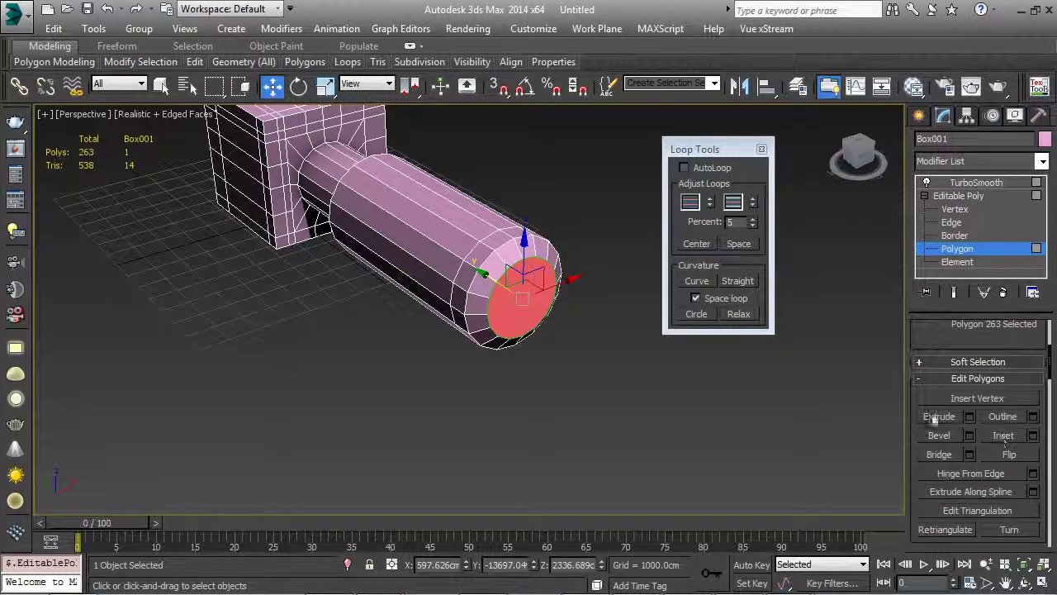
{"action": "right_click", "coordinate": [499, 299]}
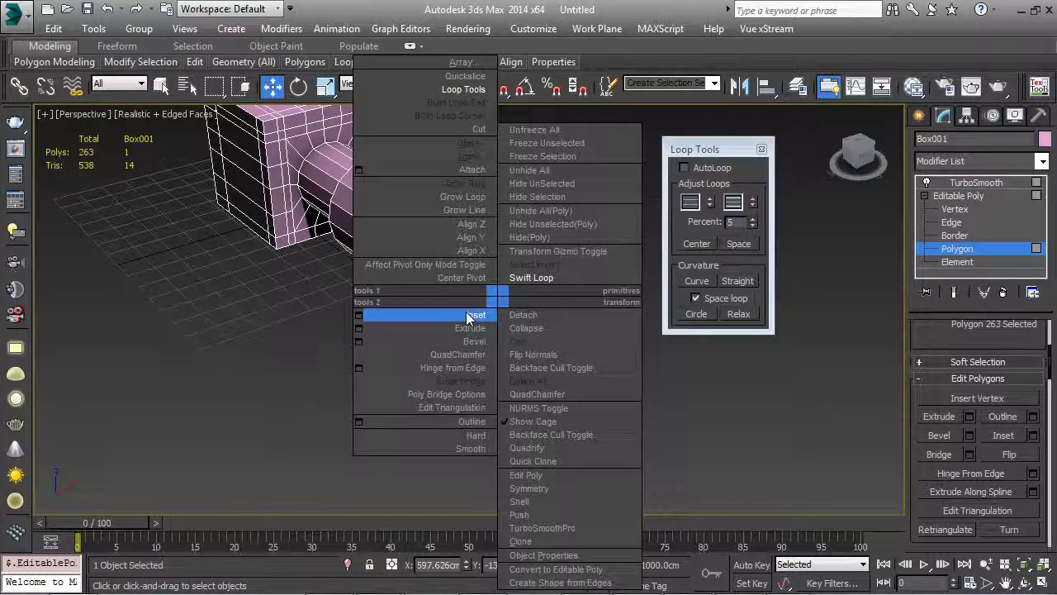
{"action": "left_click", "coordinate": [475, 315]}
{"action": "left_click_drag", "start_coordinate": [506, 308], "coordinate": [513, 300]}
{"action": "middle_click_drag", "start_coordinate": [516, 303], "coordinate": [590, 350], "text": "alt"}
{"action": "middle_click_drag", "start_coordinate": [404, 371], "coordinate": [375, 367], "text": "alt"}
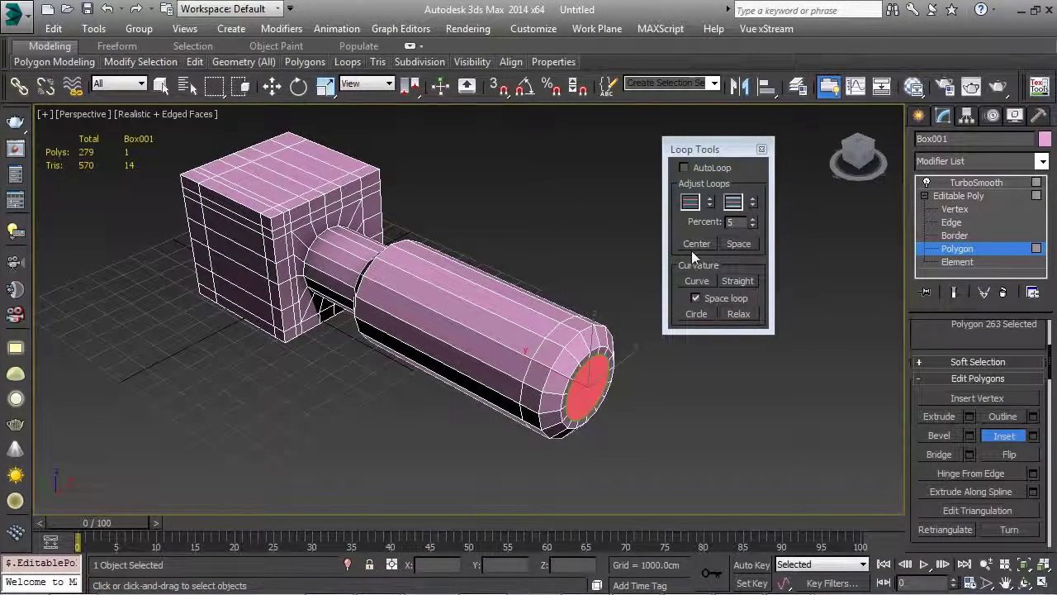
Step: Show the TurboSmooth end result and add Swift Loop support edges around the transition between neck and handle
{"action": "middle_click_drag", "start_coordinate": [397, 289], "coordinate": [402, 332], "text": "alt"}
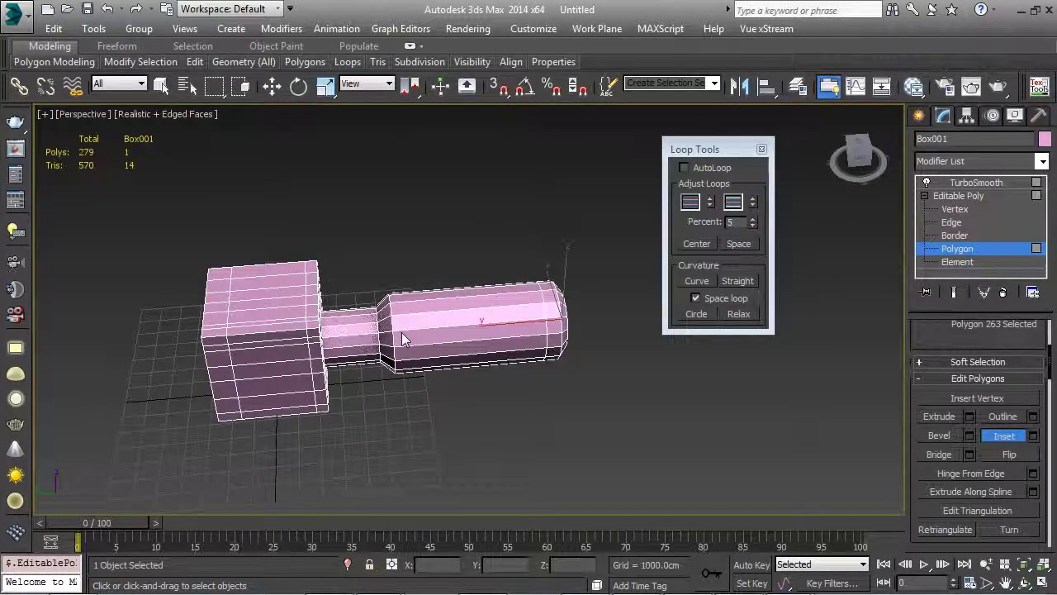
{"action": "middle_click_drag", "start_coordinate": [401, 332], "coordinate": [429, 324], "text": "alt"}
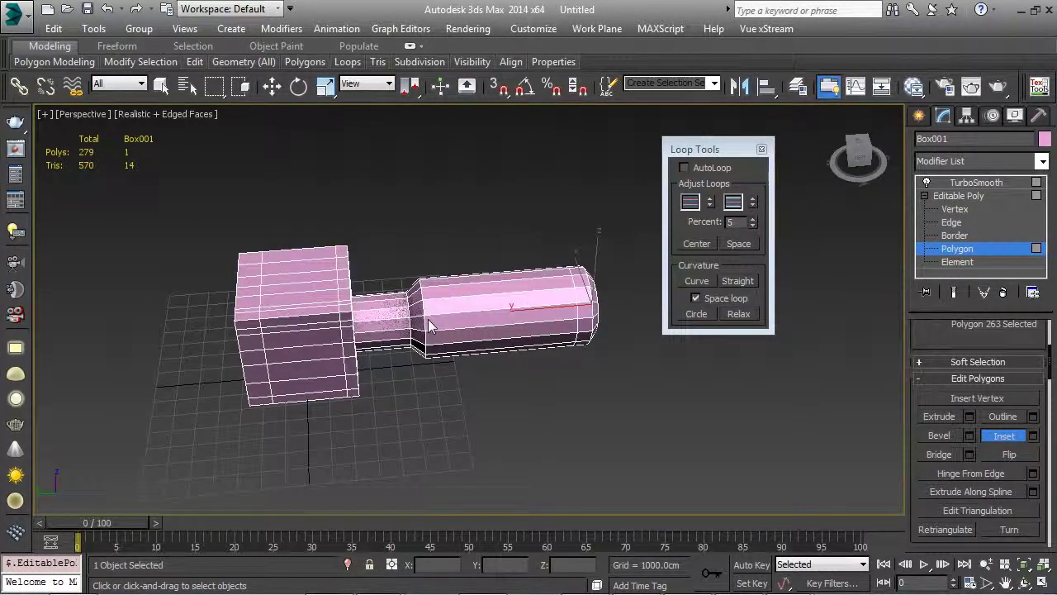
{"action": "scroll", "coordinate": [428, 321], "scroll_direction": "up", "scroll_amount": 3}
{"action": "left_click", "coordinate": [956, 293]}
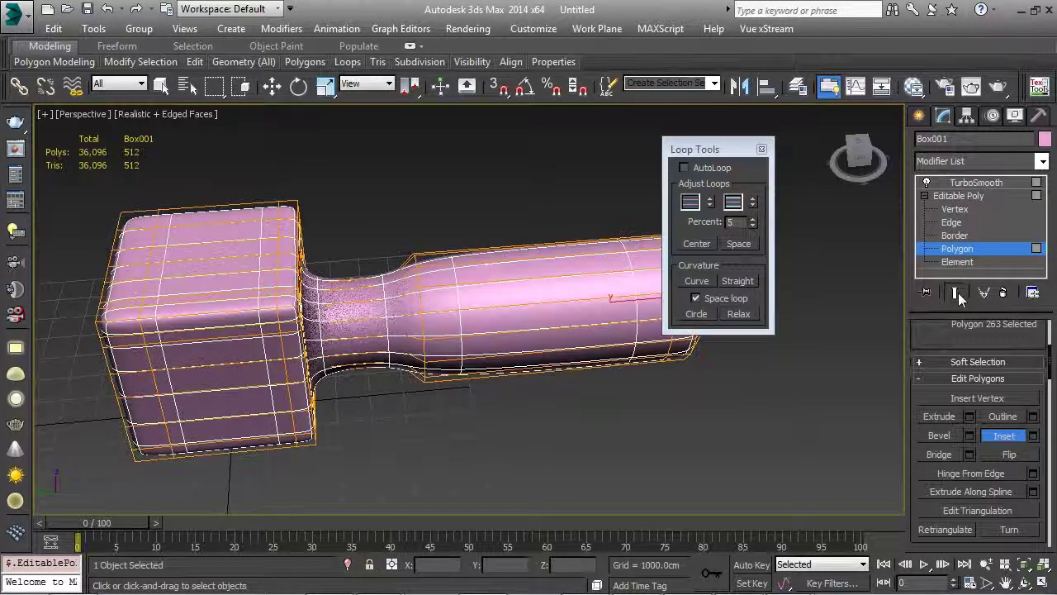
{"action": "right_click", "coordinate": [479, 279]}
{"action": "left_click", "coordinate": [495, 245]}
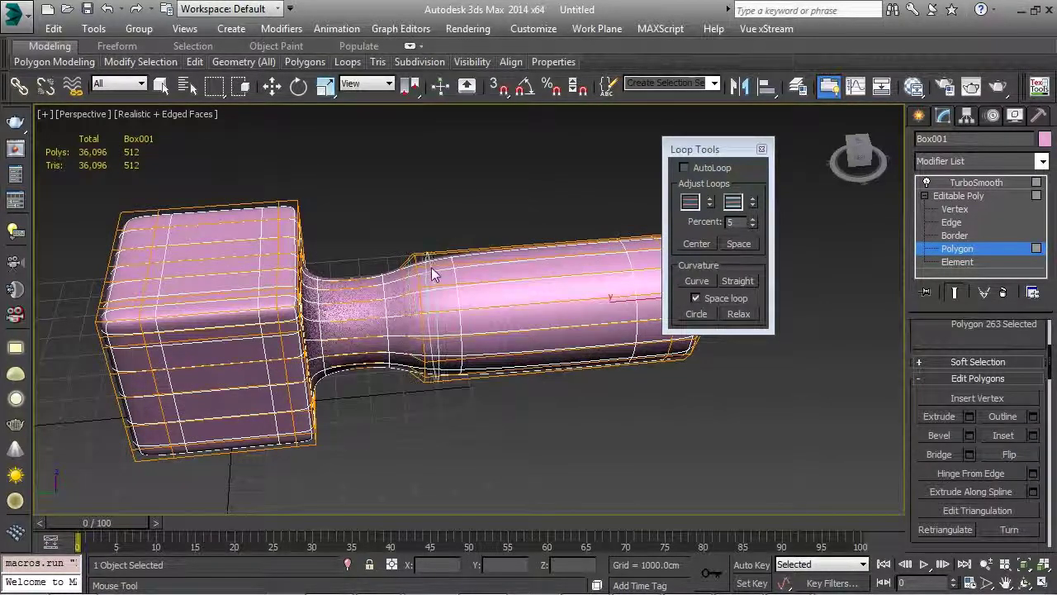
{"action": "left_click", "coordinate": [411, 281]}
{"action": "left_click", "coordinate": [403, 281]}
{"action": "left_click", "coordinate": [393, 287]}
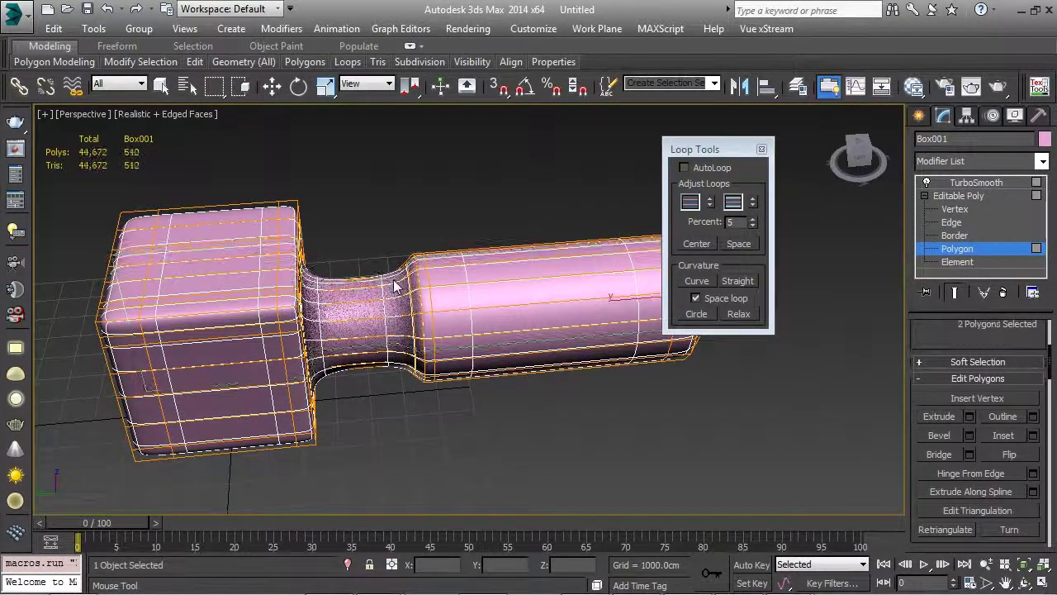
{"action": "left_click", "coordinate": [391, 287]}
Step: Add more Swift Loop support edges around the neck between the box and the thicker handle
{"action": "middle_click_drag", "start_coordinate": [391, 287], "coordinate": [487, 328], "text": "alt"}
{"action": "left_click", "coordinate": [353, 289]}
{"action": "left_click", "coordinate": [382, 289]}
{"action": "key", "text": "g"}
Step: Hide the smoothed end result and try to select the polygons along one side of the box individually
{"action": "left_click", "coordinate": [954, 292]}
{"action": "key", "text": "w"}
{"action": "middle_click_drag", "start_coordinate": [579, 371], "coordinate": [502, 307], "text": "alt"}
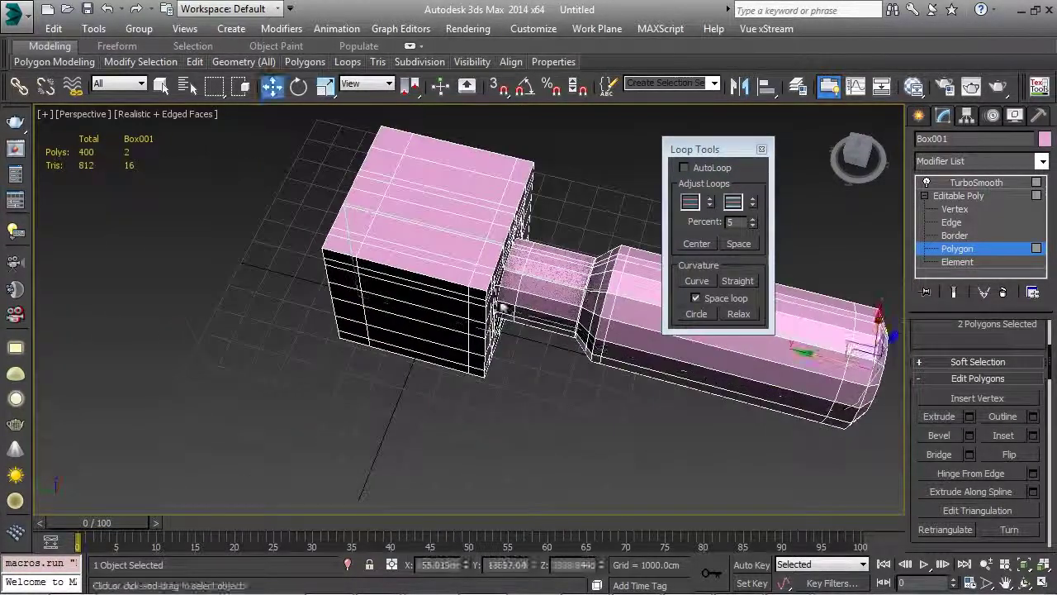
{"action": "left_click", "coordinate": [413, 284]}
{"action": "left_click", "coordinate": [413, 308], "text": "ctrl"}
{"action": "middle_click_drag", "start_coordinate": [413, 307], "coordinate": [378, 404], "text": "alt"}
{"action": "left_click_drag", "start_coordinate": [269, 369], "coordinate": [513, 280], "text": "ctrl"}
{"action": "middle_click_drag", "start_coordinate": [513, 280], "coordinate": [538, 307], "text": "alt"}
Step: Turn off Ignore Backfacing, region-select the box's whole end section in Top view, and move it outward to lengthen the hammer head
{"action": "scroll", "coordinate": [932, 334], "scroll_direction": "up", "scroll_amount": 4}
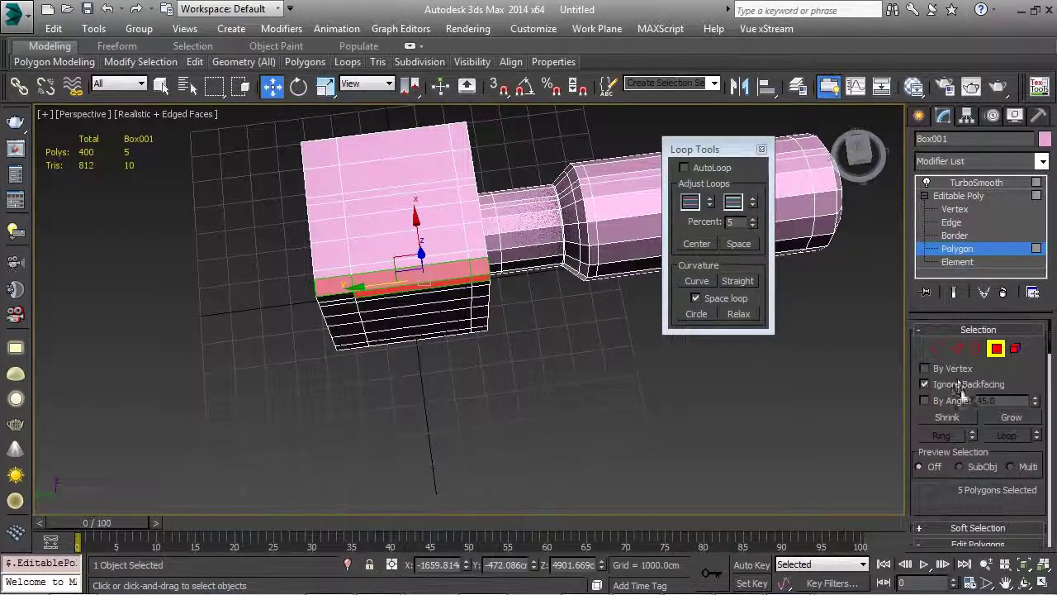
{"action": "middle_click_drag", "start_coordinate": [561, 353], "coordinate": [486, 370], "text": "alt"}
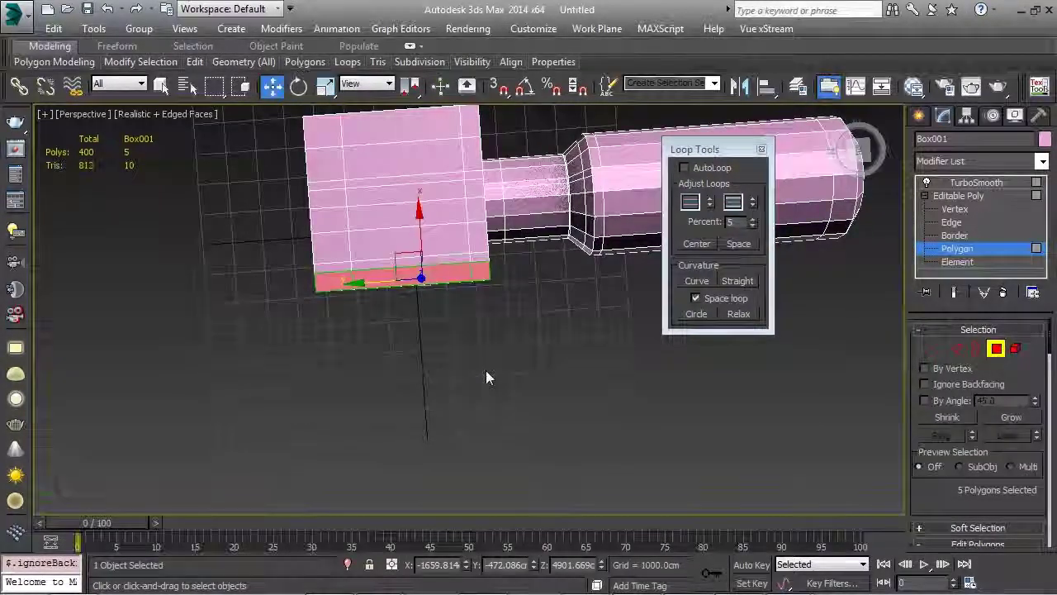
{"action": "key", "text": "t"}
{"action": "left_click_drag", "start_coordinate": [424, 122], "coordinate": [495, 432]}
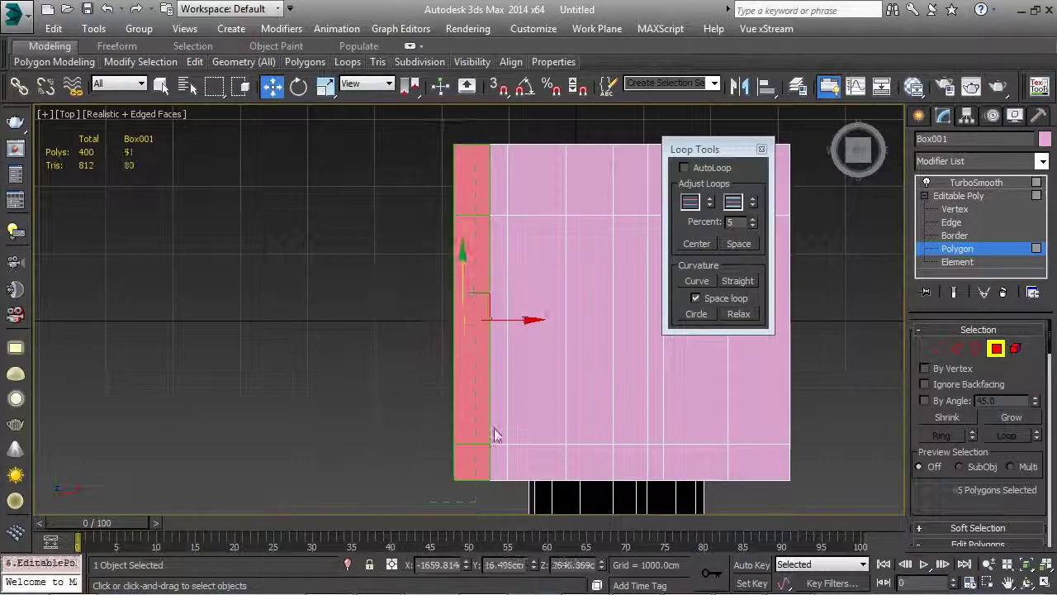
{"action": "scroll", "coordinate": [496, 432], "scroll_direction": "down", "scroll_amount": 3}
{"action": "left_click_drag", "start_coordinate": [528, 393], "coordinate": [395, 388]}
Step: Show the smoothed end result again and add Swift Loop support edges around the lengthened part of the hammer head
{"action": "middle_click_drag", "start_coordinate": [395, 388], "coordinate": [442, 323], "text": "alt"}
{"action": "key", "text": "ctrl+e"}
{"action": "right_click", "coordinate": [398, 301]}
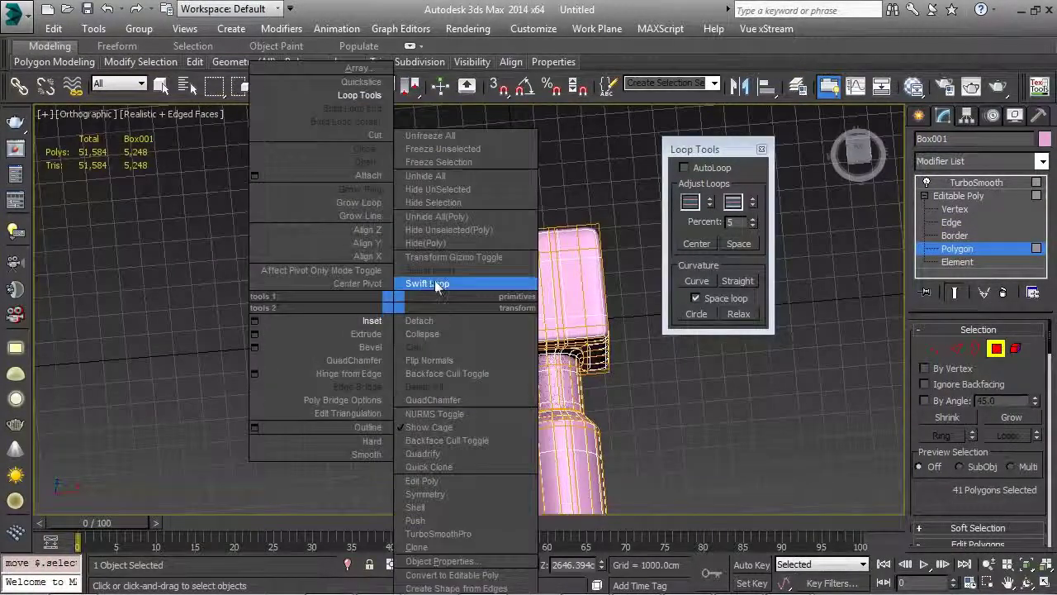
{"action": "left_click", "coordinate": [436, 284]}
{"action": "left_click", "coordinate": [432, 299]}
{"action": "left_click", "coordinate": [483, 318]}
{"action": "right_click", "coordinate": [483, 385]}
Step: Leave polygon editing, hide the edged faces, and inspect the smoothed hammer from several angles
{"action": "middle_click_drag", "start_coordinate": [483, 385], "coordinate": [455, 371], "text": "alt"}
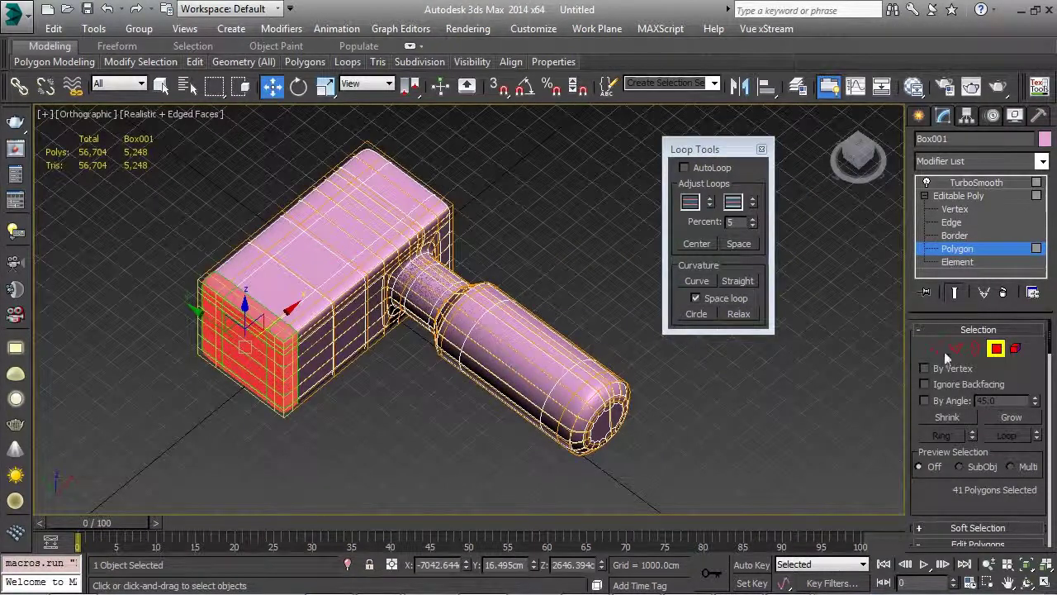
{"action": "left_click", "coordinate": [996, 348]}
{"action": "key", "text": "F4"}
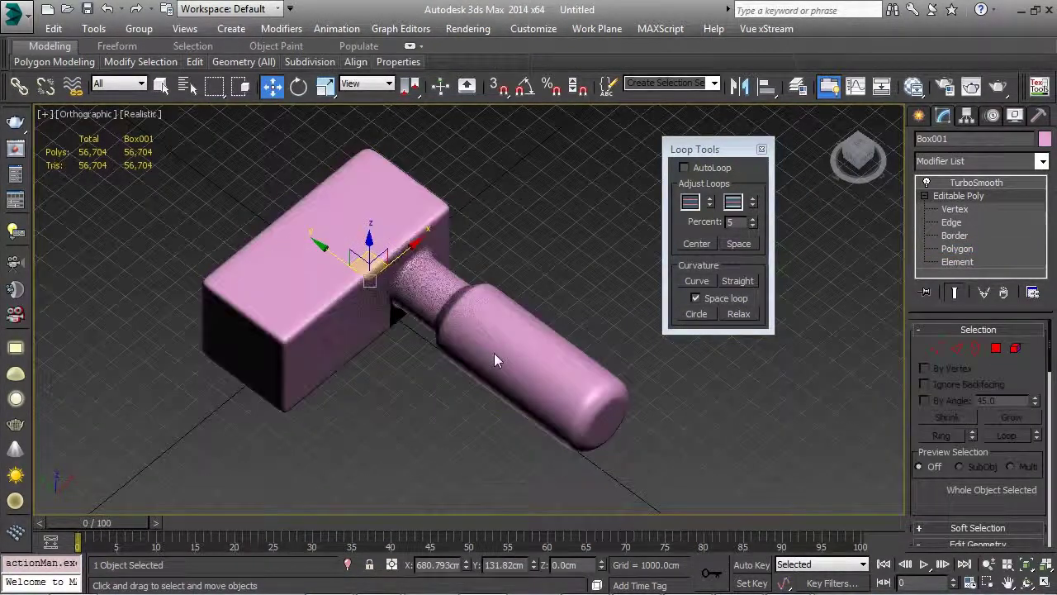
{"action": "middle_click_drag", "start_coordinate": [535, 330], "coordinate": [444, 365], "text": "alt"}
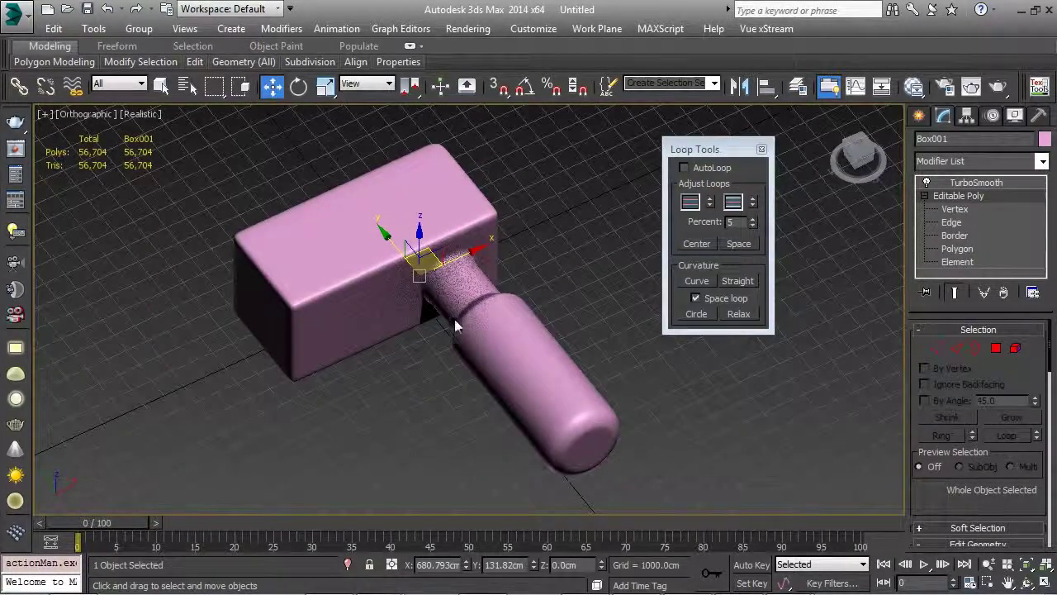
{"action": "middle_click_drag", "start_coordinate": [477, 387], "coordinate": [428, 392], "text": "alt"}
{"action": "middle_click_drag", "start_coordinate": [518, 403], "coordinate": [467, 391], "text": "alt"}
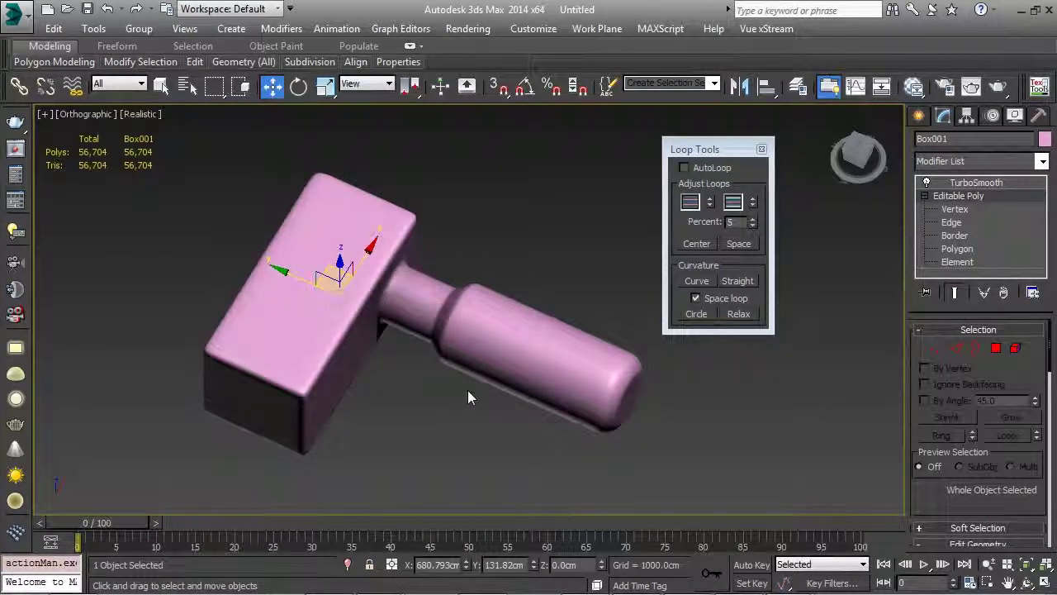
Step: Review the modeling commands in the quad layout and close Loop Tools
{"action": "right_click", "coordinate": [516, 259]}
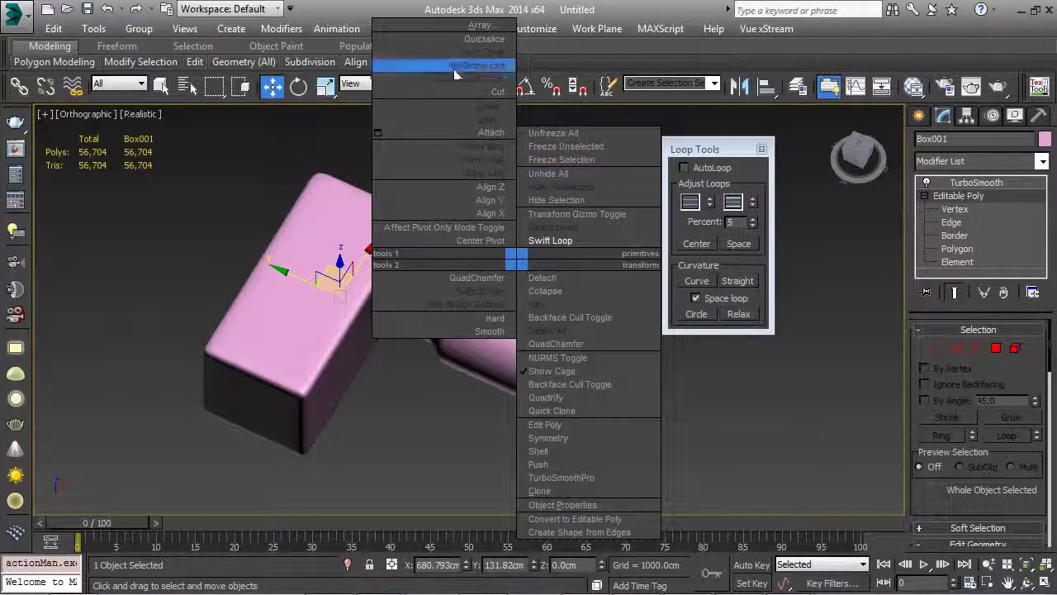
{"action": "left_click", "coordinate": [357, 393]}
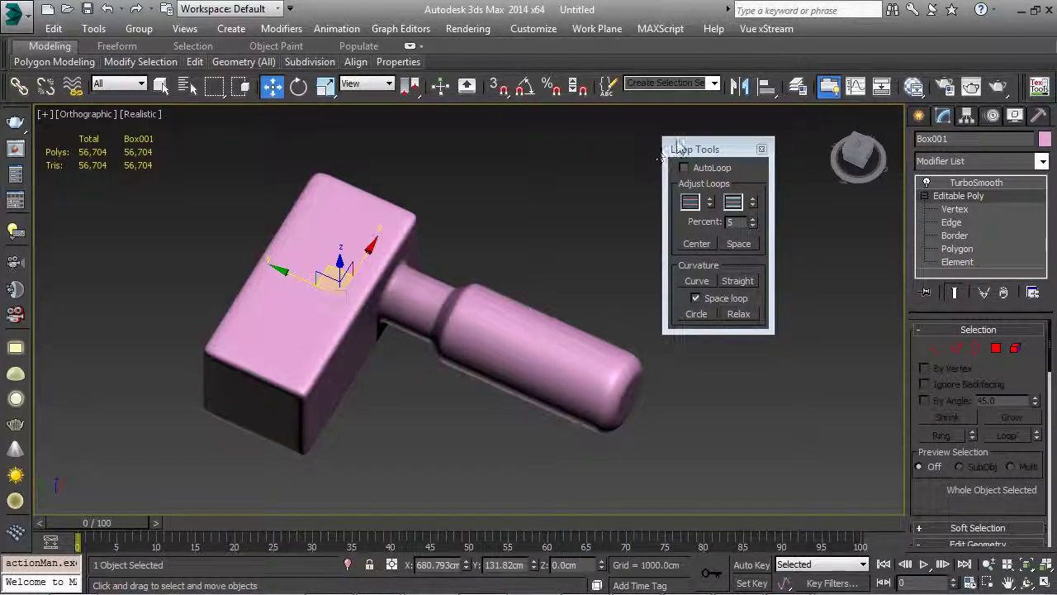
{"action": "left_click", "coordinate": [763, 150]}
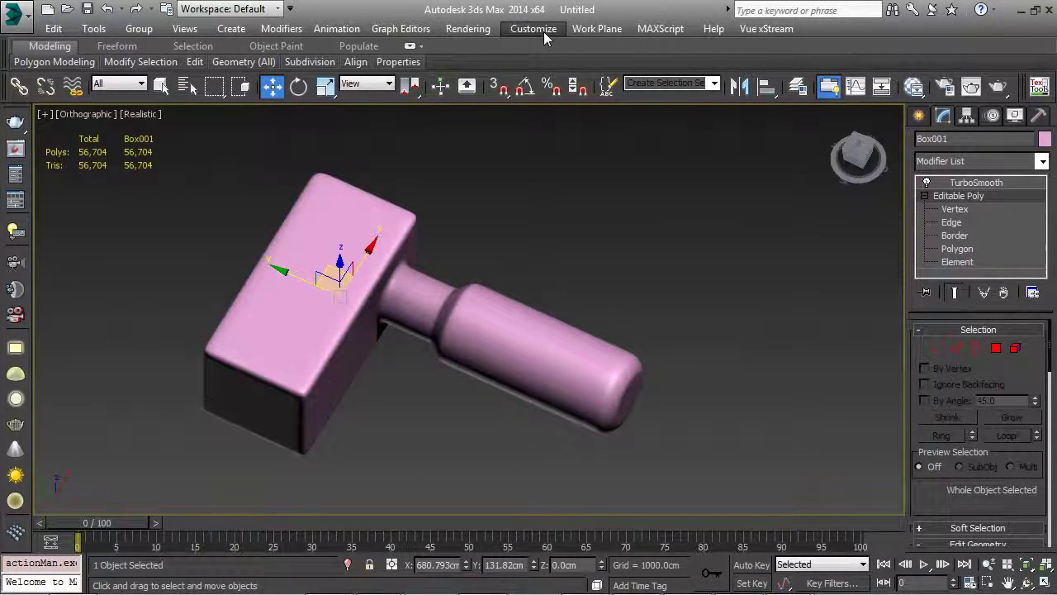
Step: Open the user interface customization for quad menus and choose the Modeling [Ctrl+RMB] quad set
{"action": "left_click", "coordinate": [538, 32]}
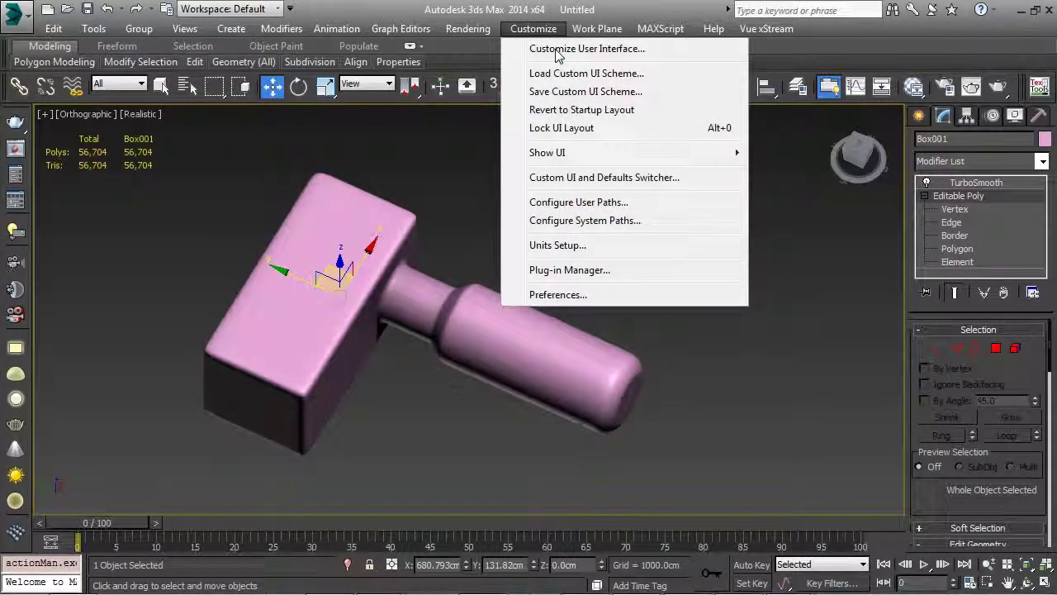
{"action": "left_click", "coordinate": [558, 51]}
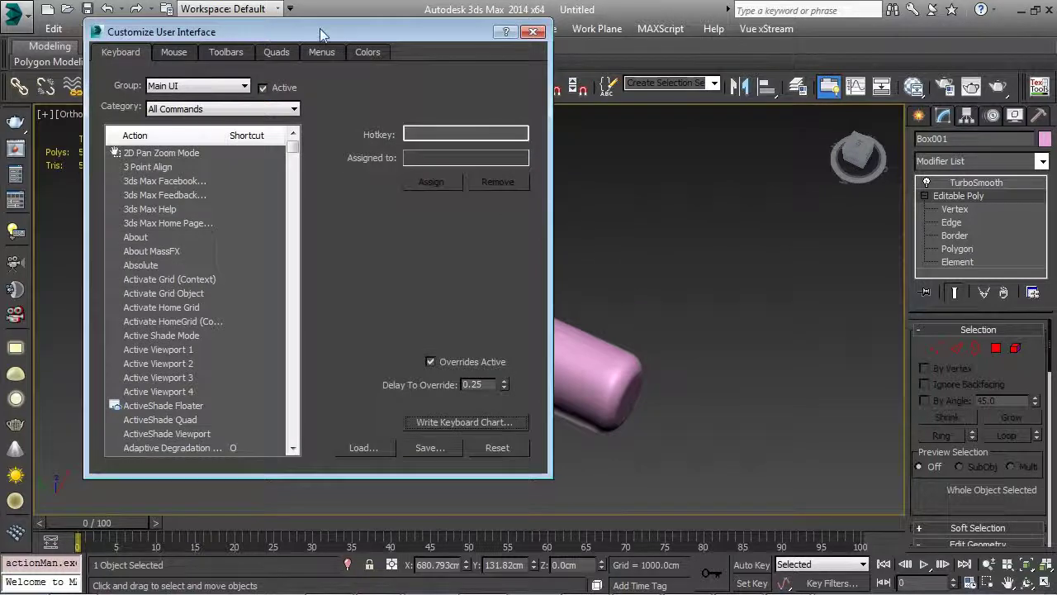
{"action": "left_click_drag", "start_coordinate": [324, 33], "coordinate": [509, 33]}
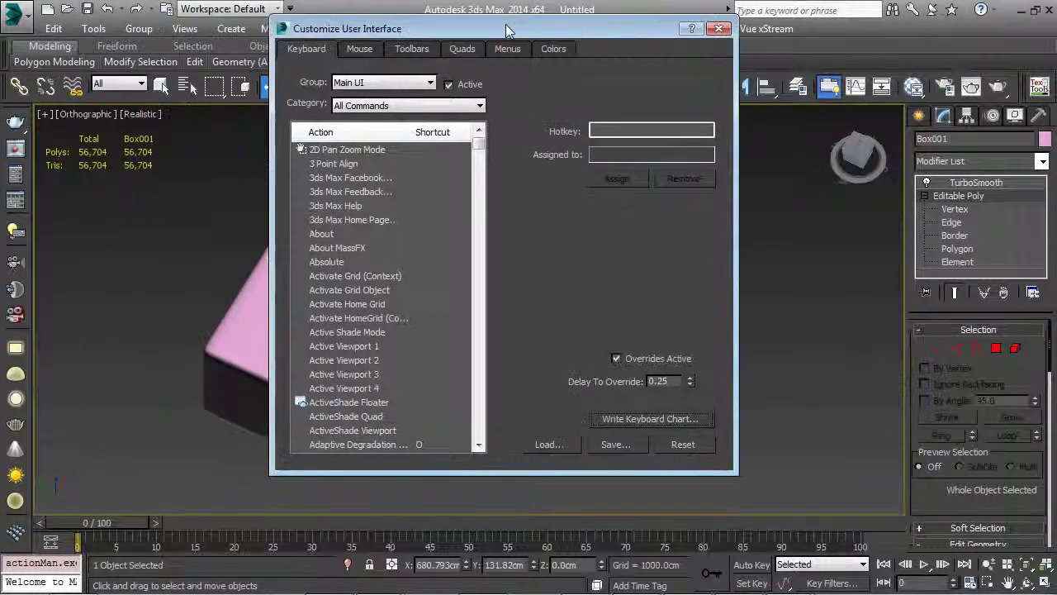
{"action": "left_click", "coordinate": [462, 51]}
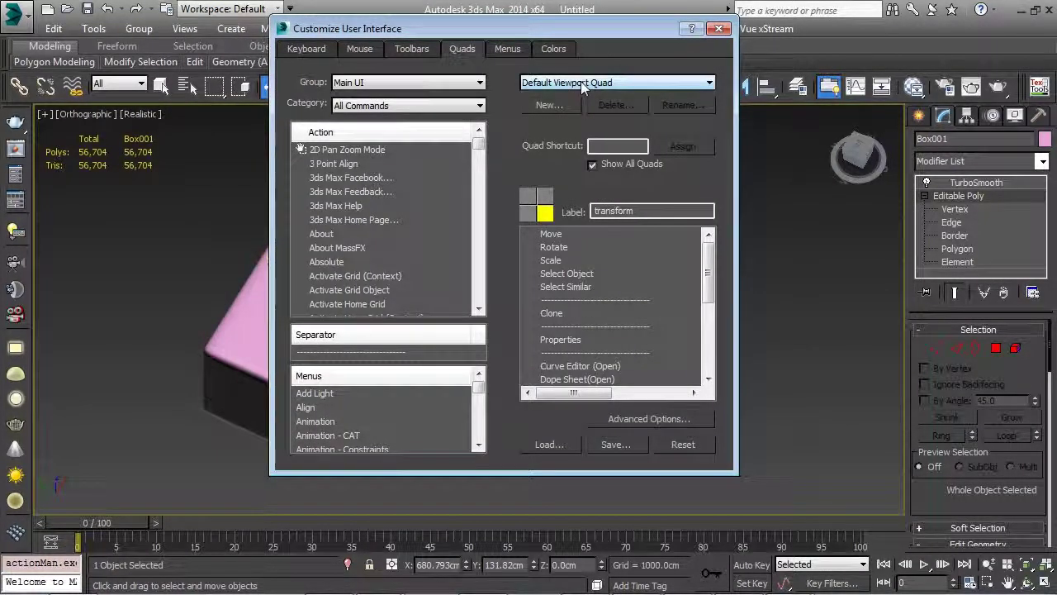
{"action": "left_click", "coordinate": [582, 83]}
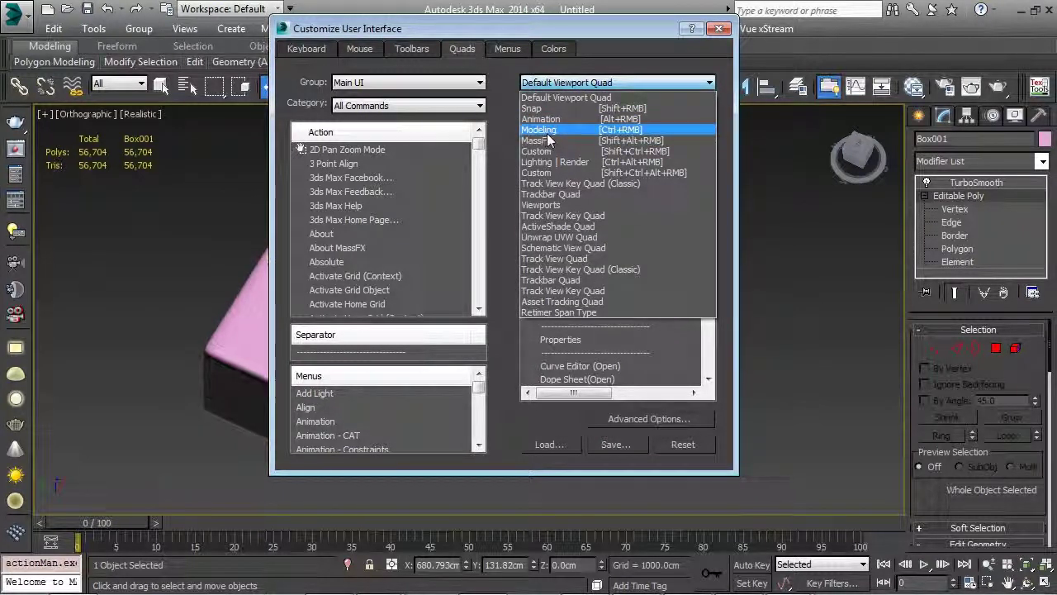
{"action": "left_click", "coordinate": [634, 132]}
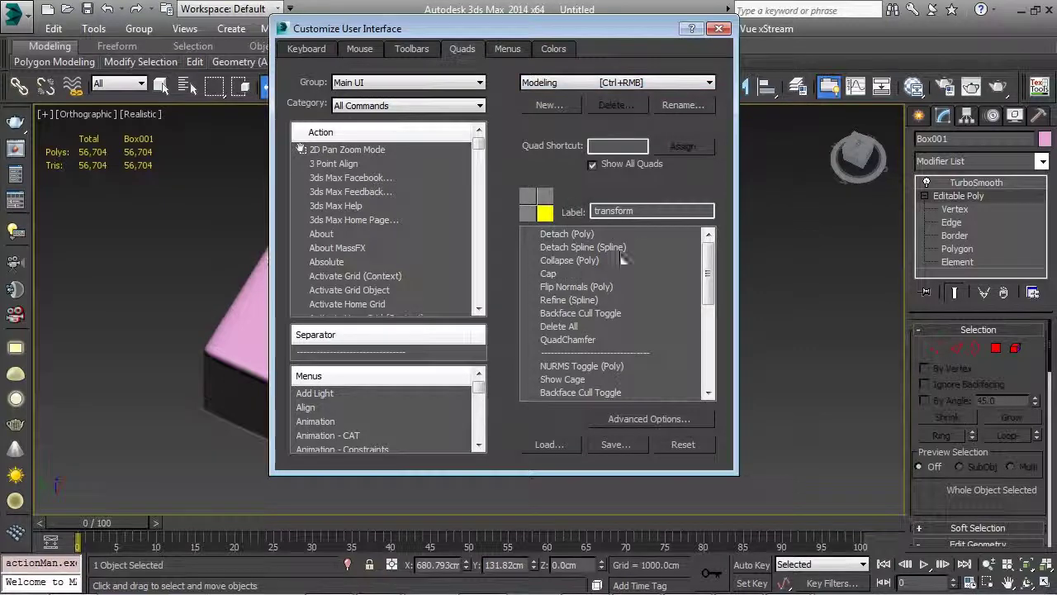
Step: Compare the transform quadrant's command list with the Modeling quad menu shown in the viewport
{"action": "left_click_drag", "start_coordinate": [588, 34], "coordinate": [375, 21]}
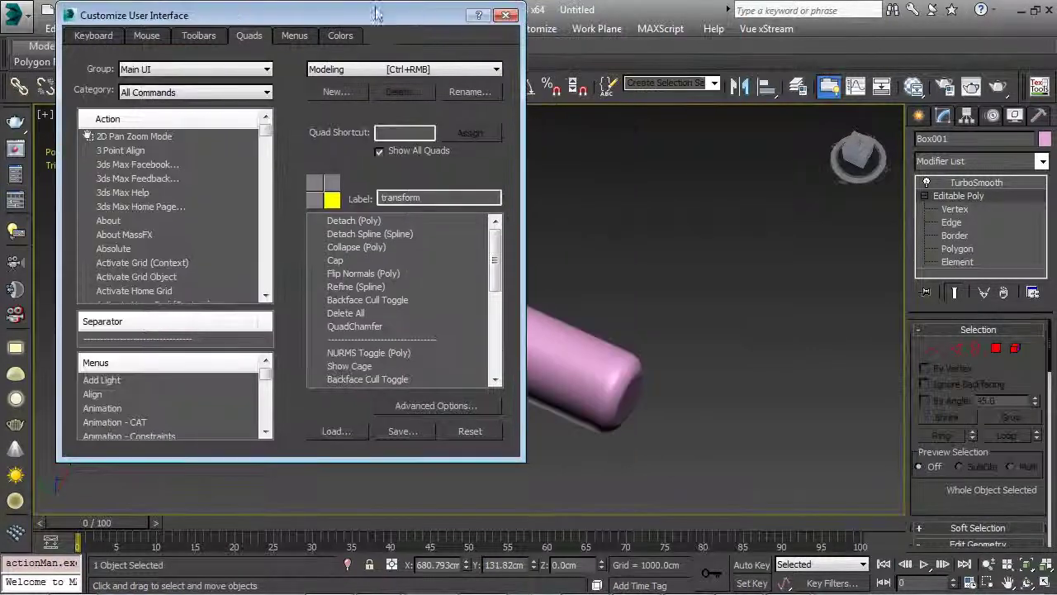
{"action": "right_click", "coordinate": [717, 240], "text": "ctrl"}
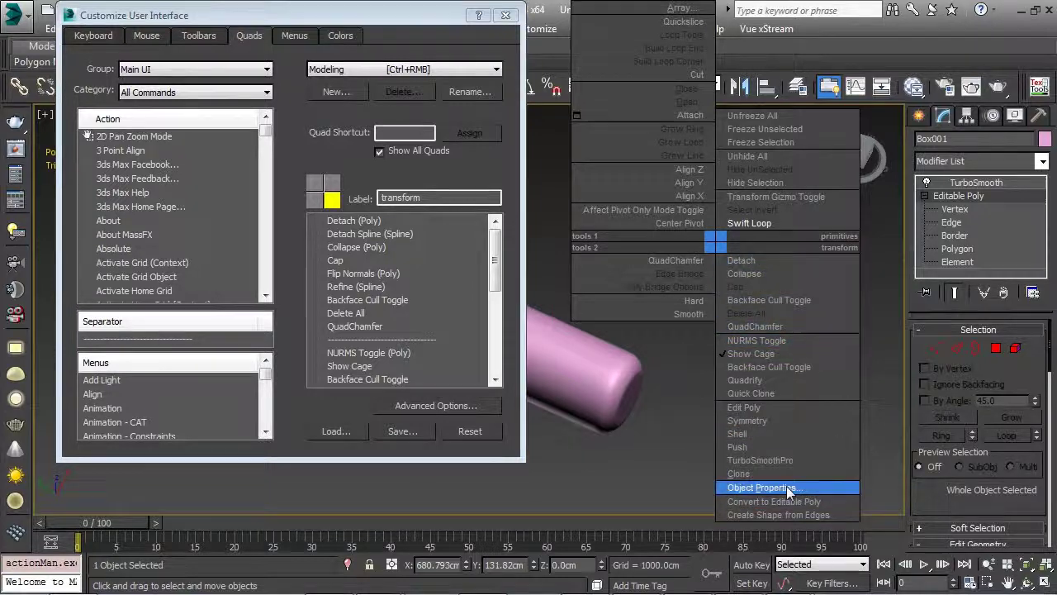
{"action": "left_click", "coordinate": [335, 205]}
Step: Add the Pyramid action below Transform Gizmo Toggle in the primitives quadrant and check it in the viewport's Modeling quad menu
{"action": "left_click", "coordinate": [331, 182]}
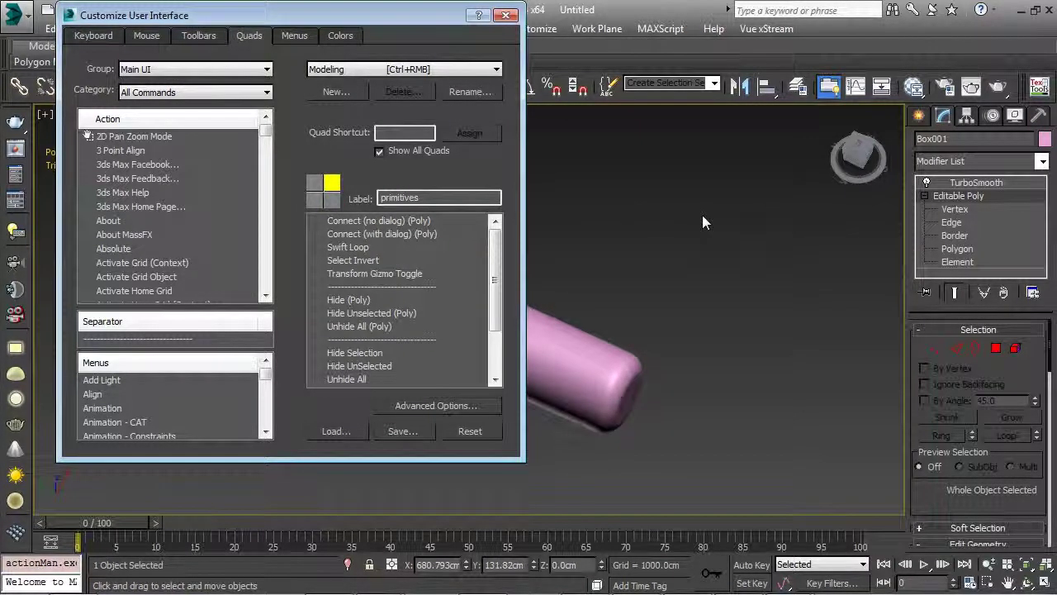
{"action": "right_click", "coordinate": [702, 215]}
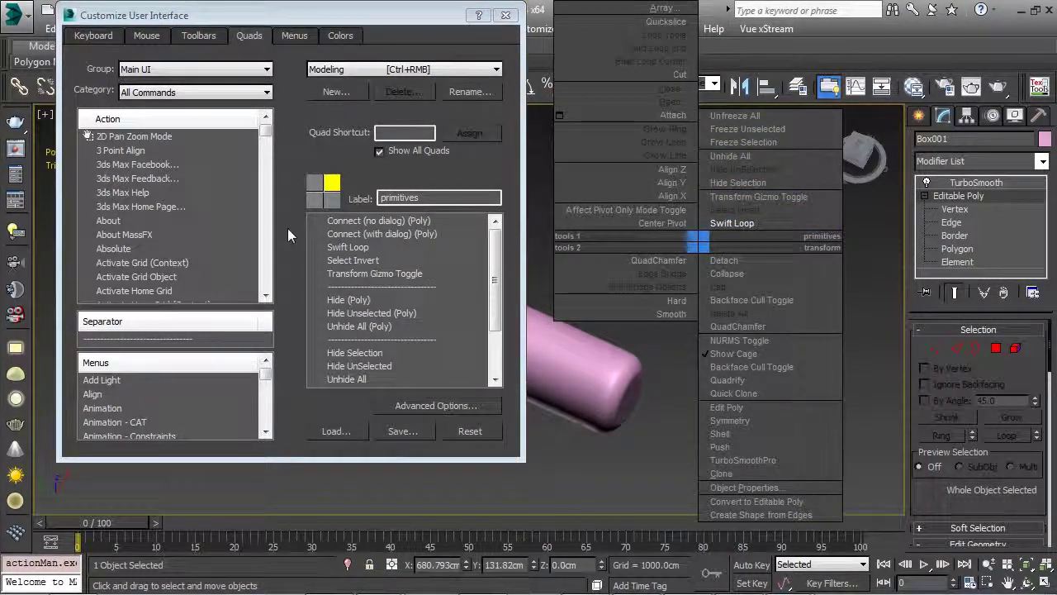
{"action": "left_click", "coordinate": [267, 124]}
{"action": "left_click_drag", "start_coordinate": [266, 128], "coordinate": [264, 225]}
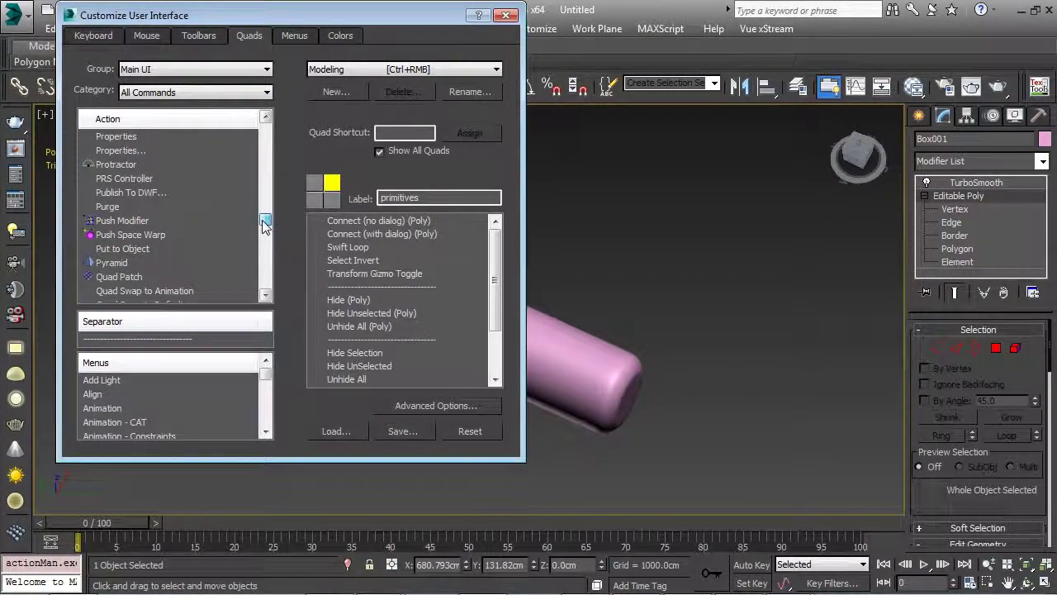
{"action": "left_click_drag", "start_coordinate": [118, 263], "coordinate": [356, 285]}
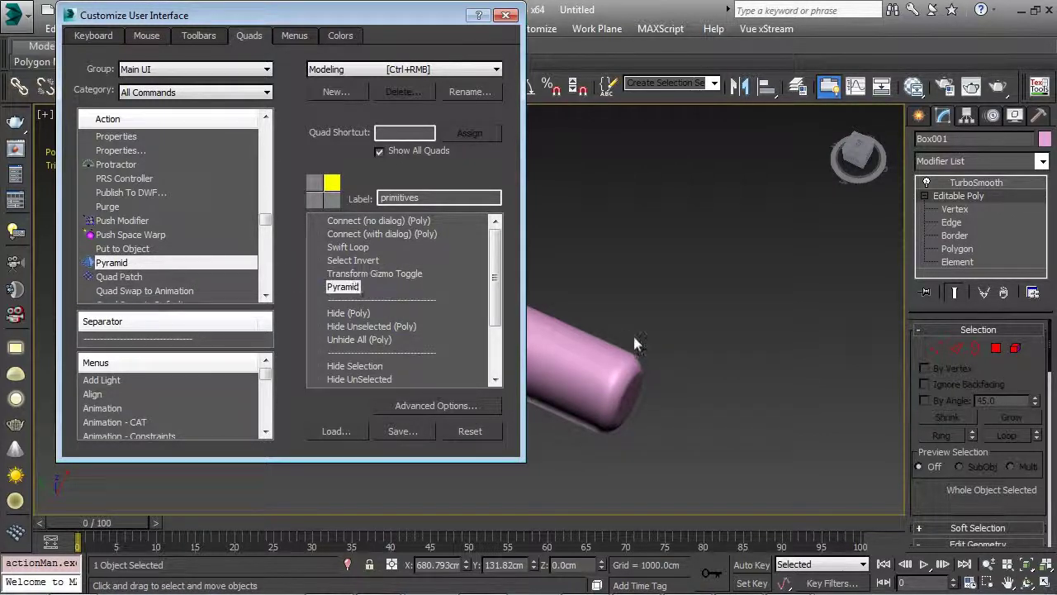
{"action": "right_click", "coordinate": [611, 309], "text": "ctrl"}
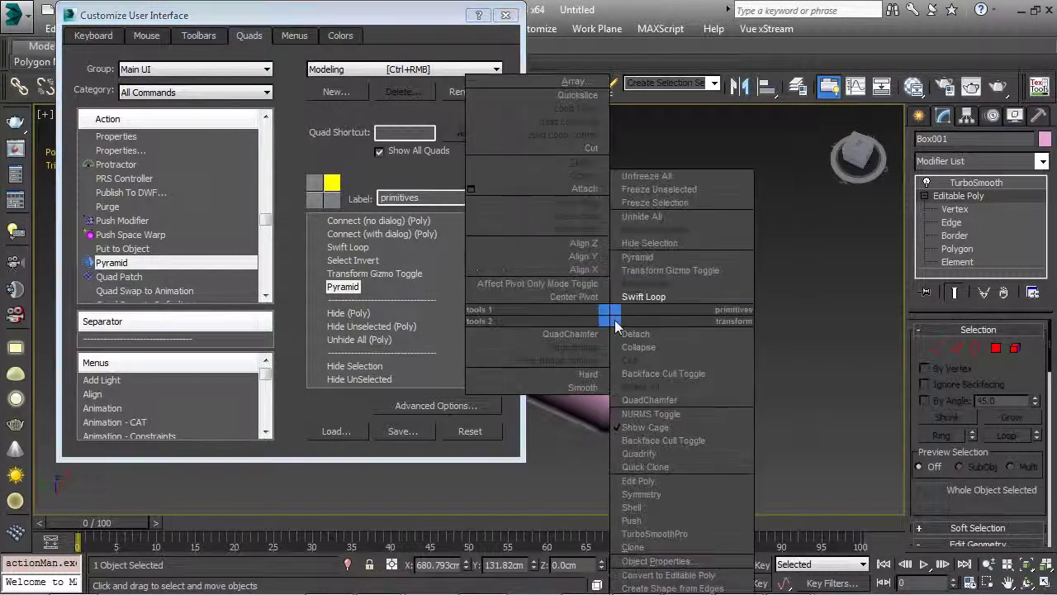
Step: Draw a pyramid primitive beside the rounded cylindrical end of the model and finish creation
{"action": "left_click_drag", "start_coordinate": [694, 311], "coordinate": [705, 265]}
{"action": "right_click", "coordinate": [645, 273]}
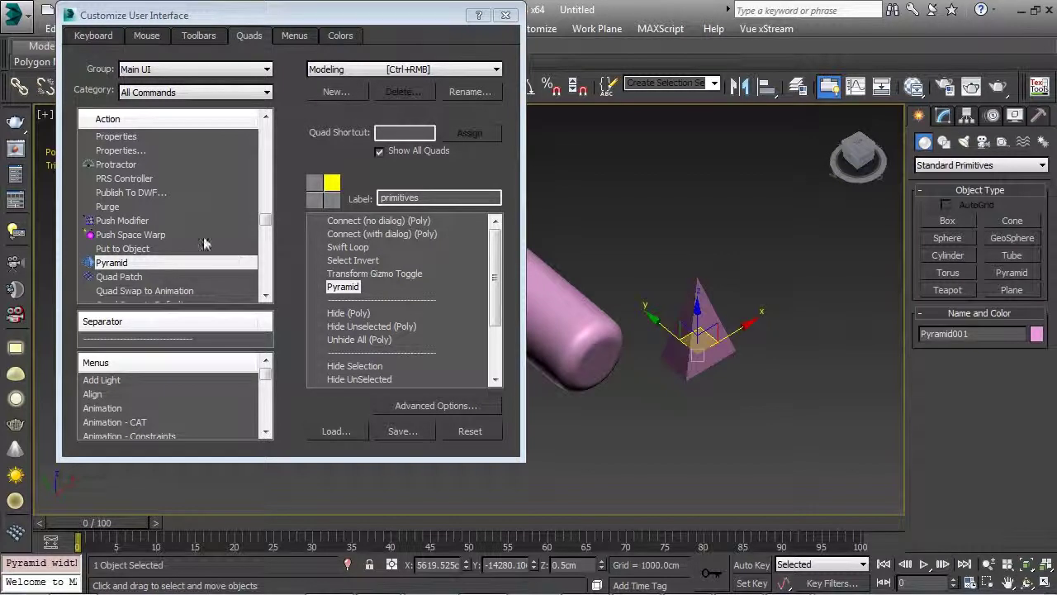
Step: Add the Quadrify action below Pyramid in the primitives quad of the Modeling quad menu, and call up that quad menu in the viewport
{"action": "left_click", "coordinate": [185, 267]}
{"action": "scroll", "coordinate": [185, 267], "scroll_direction": "down", "scroll_amount": 3}
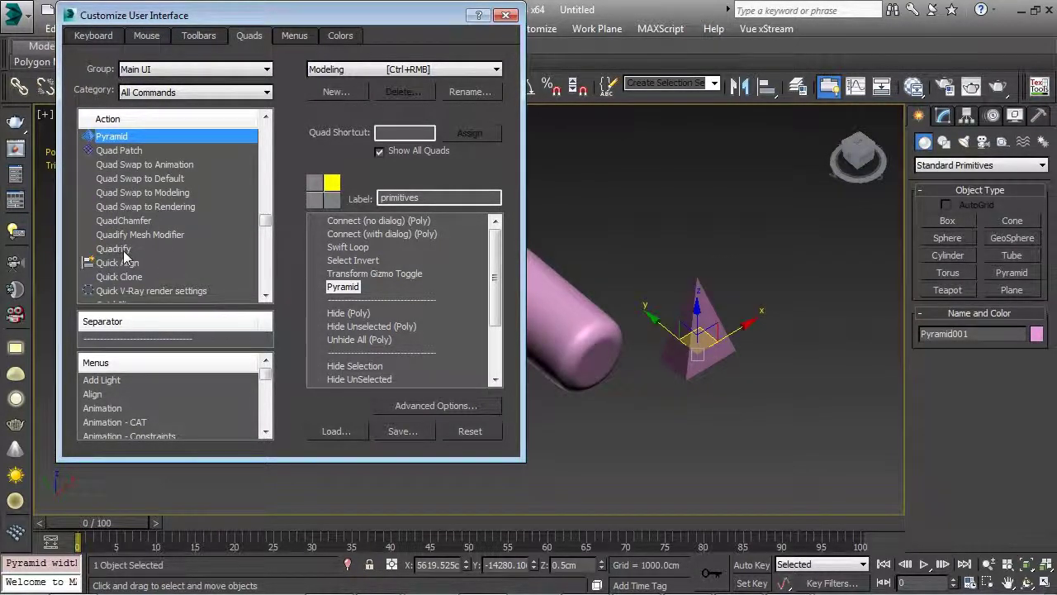
{"action": "left_click", "coordinate": [127, 251]}
{"action": "left_click_drag", "start_coordinate": [346, 293], "coordinate": [345, 294]}
{"action": "mouse_move", "coordinate": [616, 305]}
{"action": "middle_mouse_down"}
{"action": "mouse_move", "coordinate": [665, 304]}
{"action": "mouse_move", "coordinate": [622, 302]}
{"action": "middle_mouse_up"}
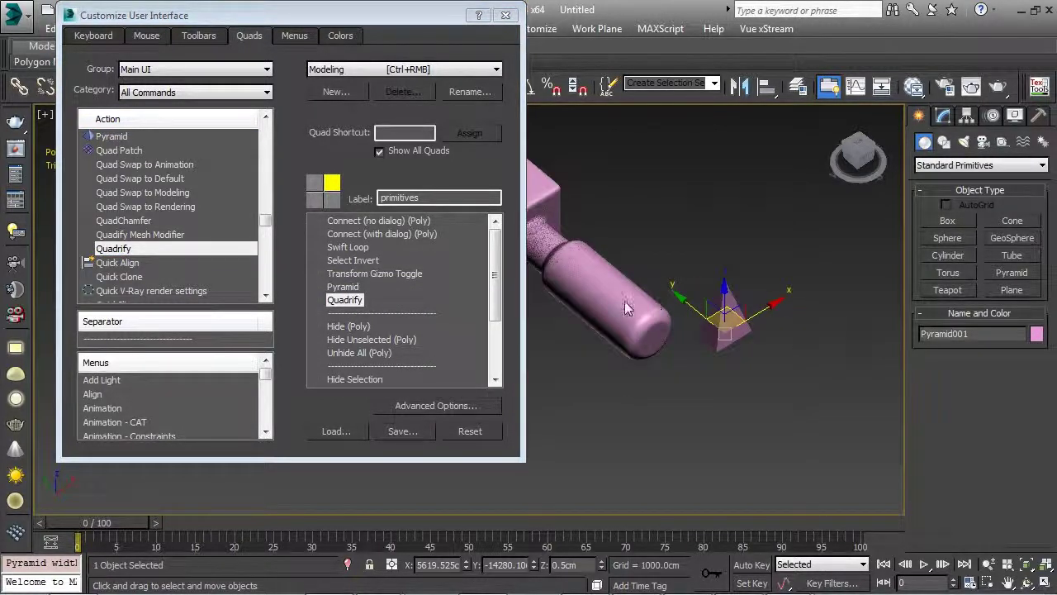
{"action": "right_click", "coordinate": [622, 302], "text": "ctrl"}
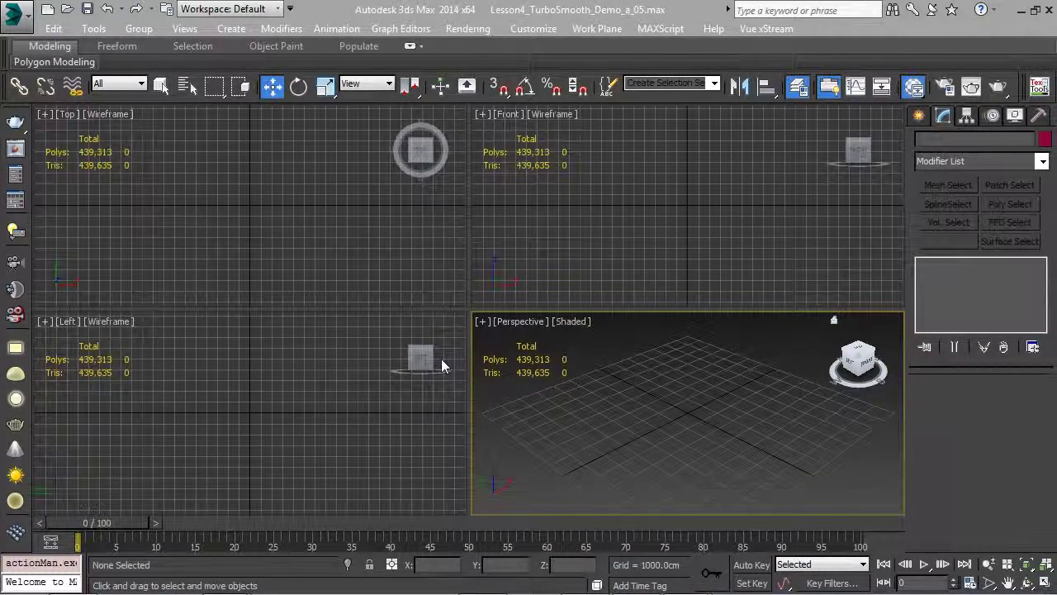
Step: Switch to Firefox and review the TurboSmooth Pro product page, including its benefits, use cases, videos and purchase section
{"action": "left_click", "coordinate": [85, 583]}
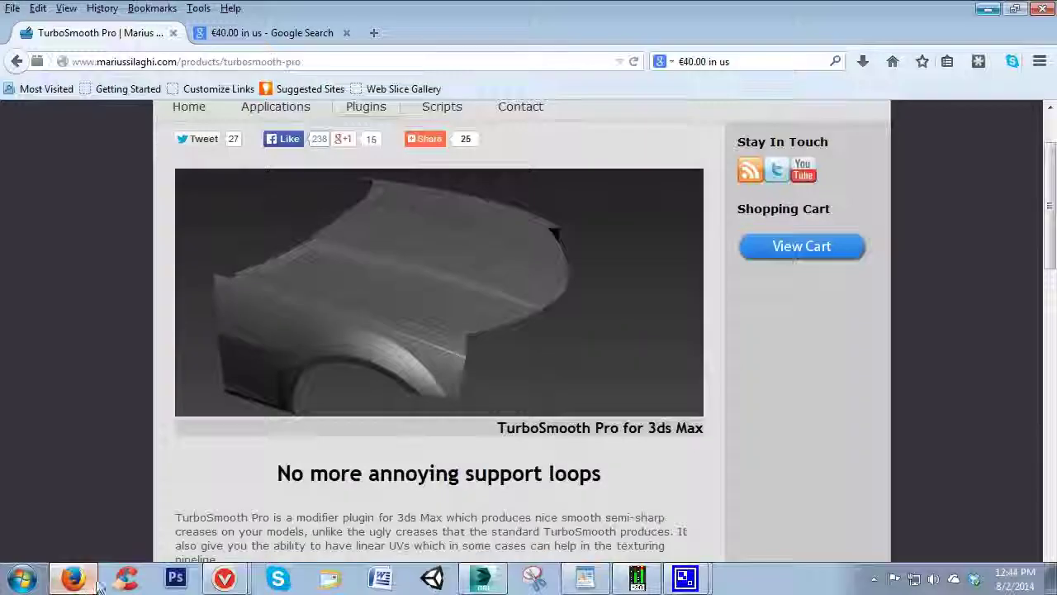
{"action": "scroll", "coordinate": [393, 356], "scroll_direction": "up", "scroll_amount": 2}
{"action": "scroll", "coordinate": [394, 361], "scroll_direction": "down", "scroll_amount": 4}
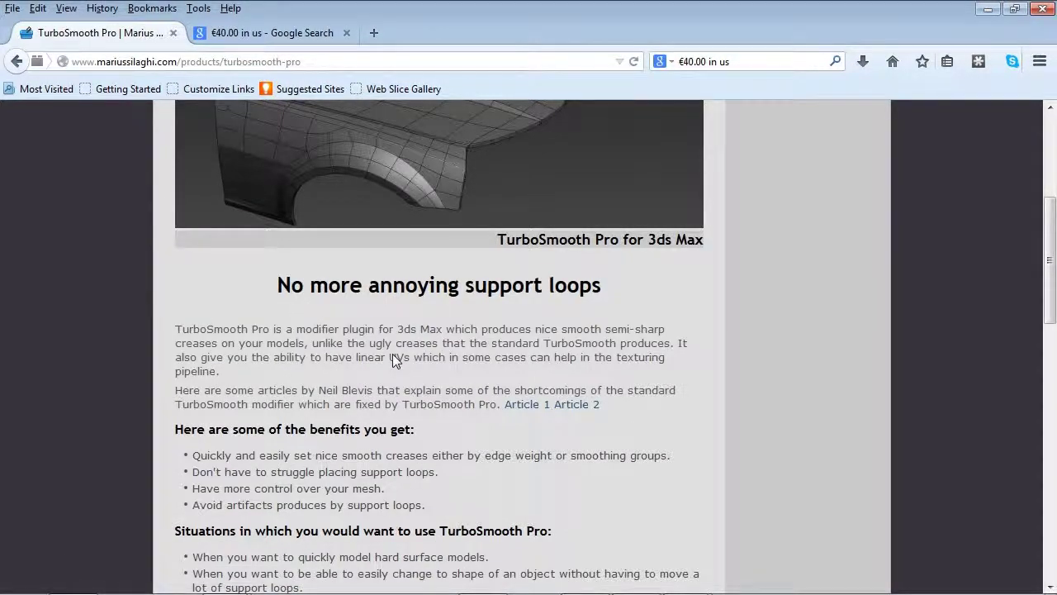
{"action": "scroll", "coordinate": [394, 361], "scroll_direction": "up", "scroll_amount": 4}
{"action": "scroll", "coordinate": [394, 361], "scroll_direction": "down", "scroll_amount": 2}
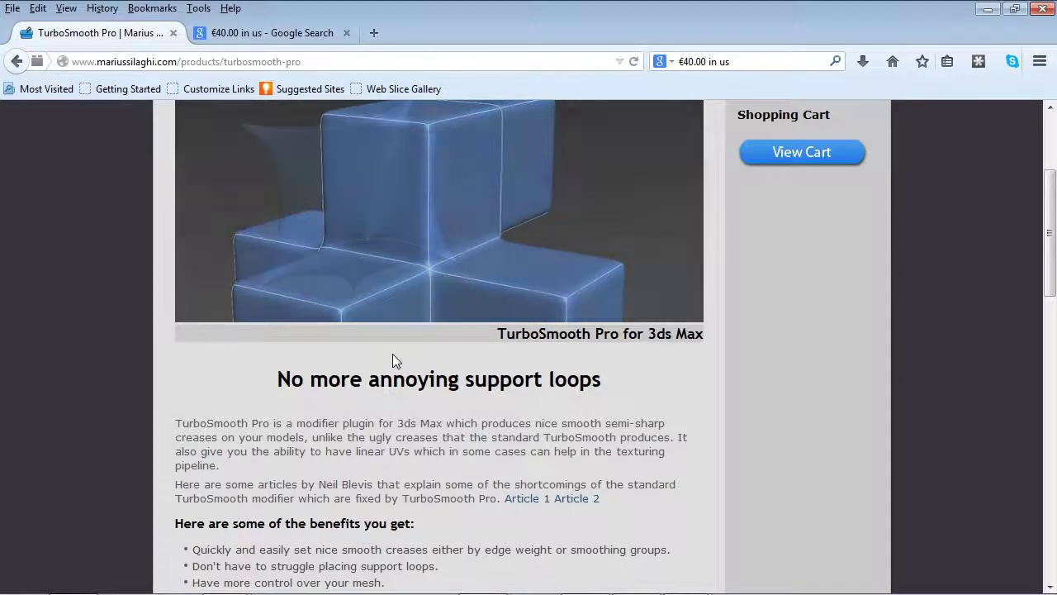
{"action": "scroll", "coordinate": [393, 355], "scroll_direction": "down", "scroll_amount": 3}
{"action": "scroll", "coordinate": [393, 360], "scroll_direction": "down", "scroll_amount": 3}
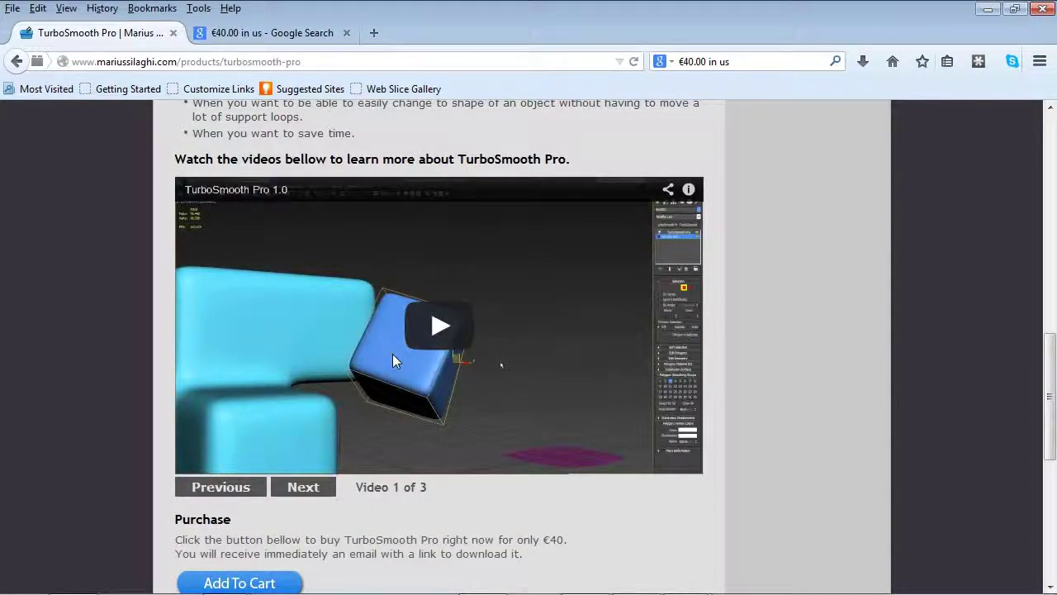
{"action": "scroll", "coordinate": [393, 360], "scroll_direction": "up", "scroll_amount": 3}
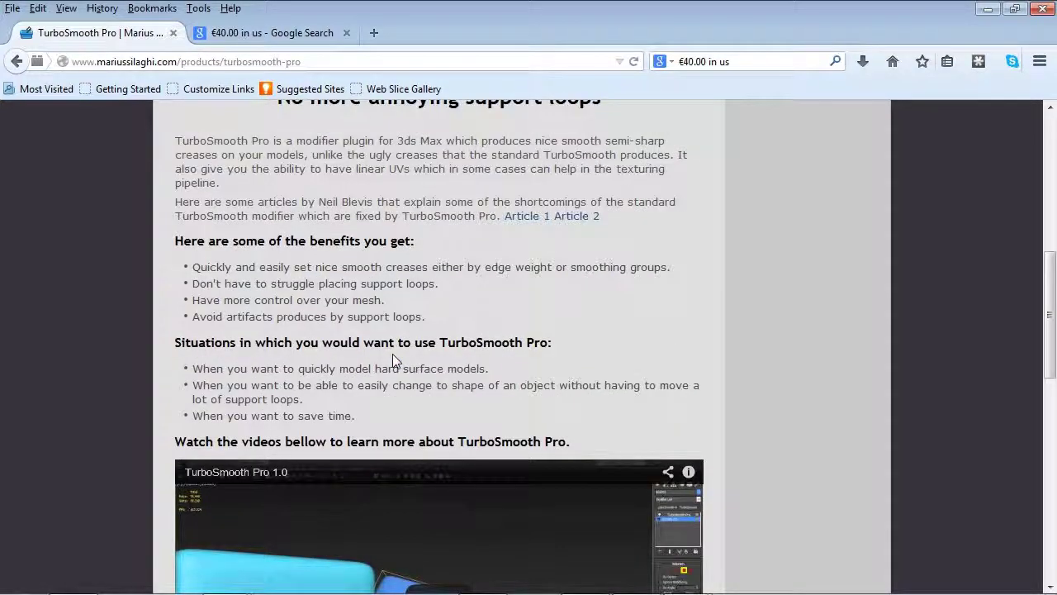
{"action": "scroll", "coordinate": [393, 358], "scroll_direction": "up", "scroll_amount": 3}
{"action": "scroll", "coordinate": [394, 359], "scroll_direction": "down", "scroll_amount": 5}
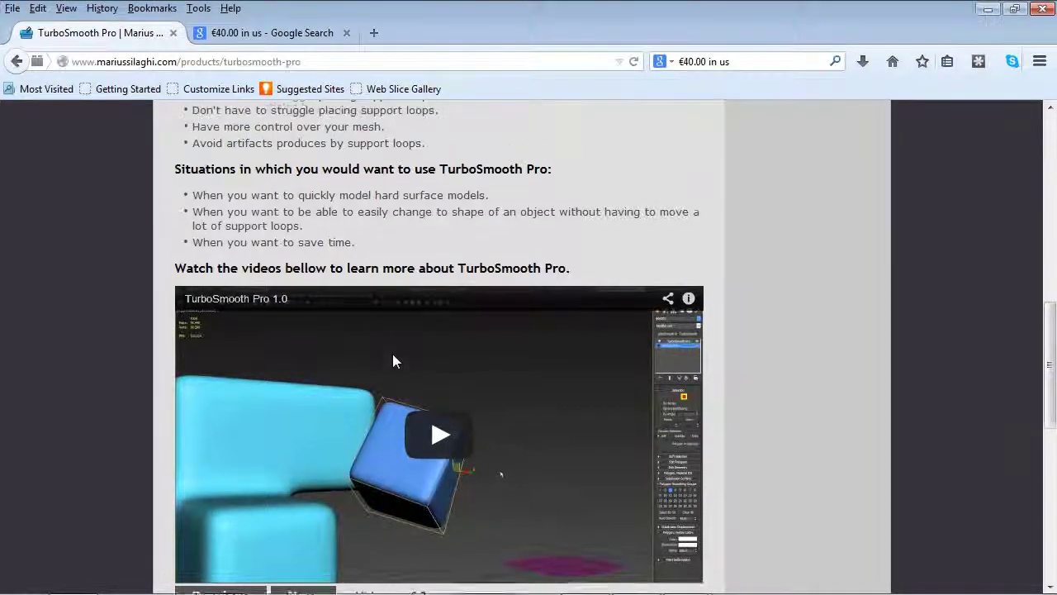
{"action": "scroll", "coordinate": [394, 357], "scroll_direction": "up", "scroll_amount": 8}
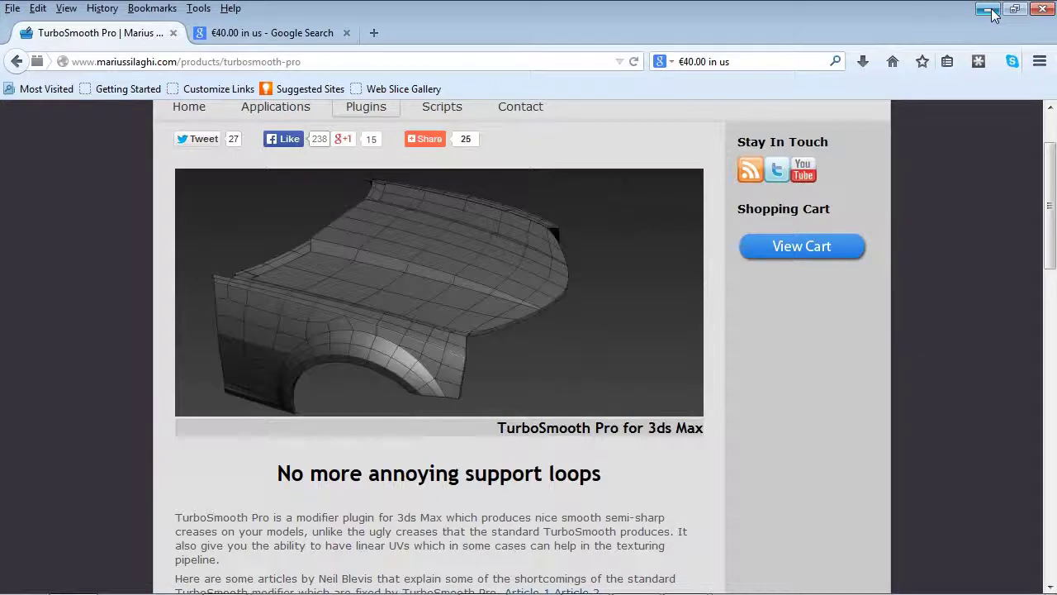
Step: Switch back to 3ds Max, maximize the Perspective viewport and change it to the Top view
{"action": "left_click", "coordinate": [989, 8]}
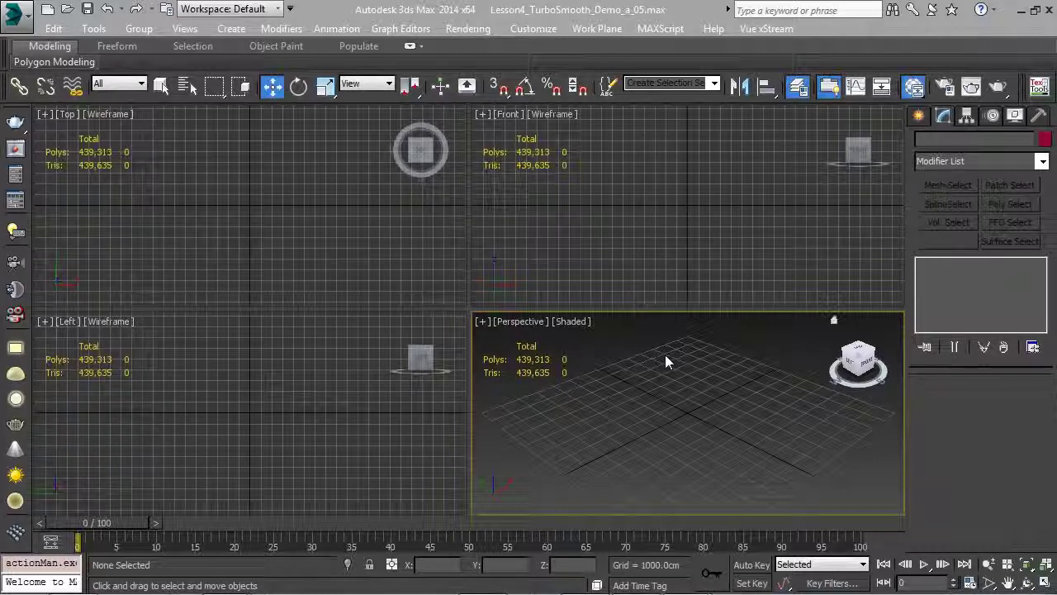
{"action": "key", "text": "alt+w"}
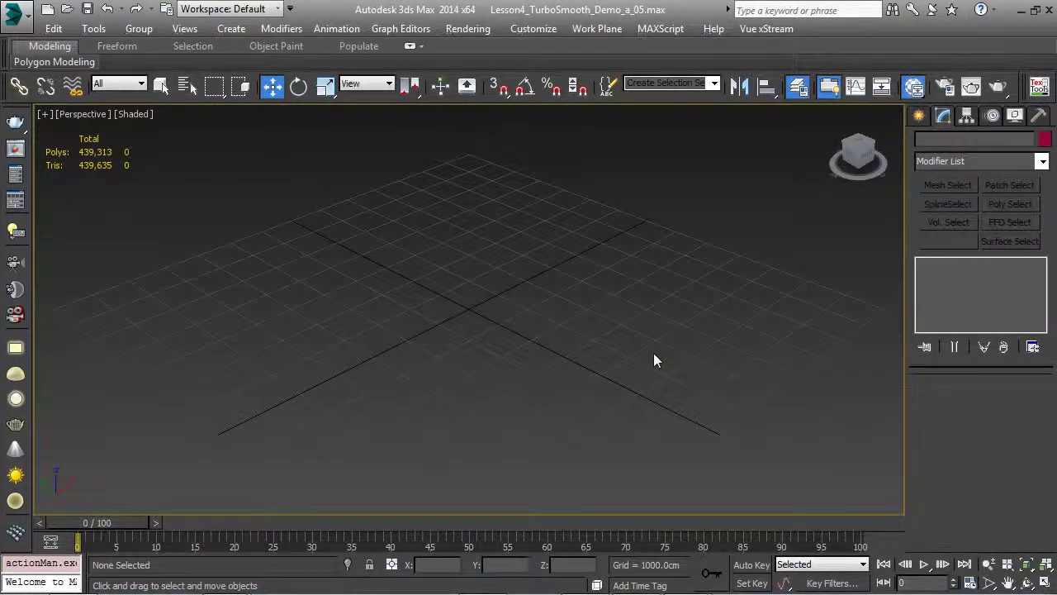
{"action": "key", "text": "t"}
Step: Draw an S-shaped Line spline running down through the middle of the Top view and end its creation
{"action": "left_click", "coordinate": [919, 115]}
{"action": "left_click", "coordinate": [944, 142]}
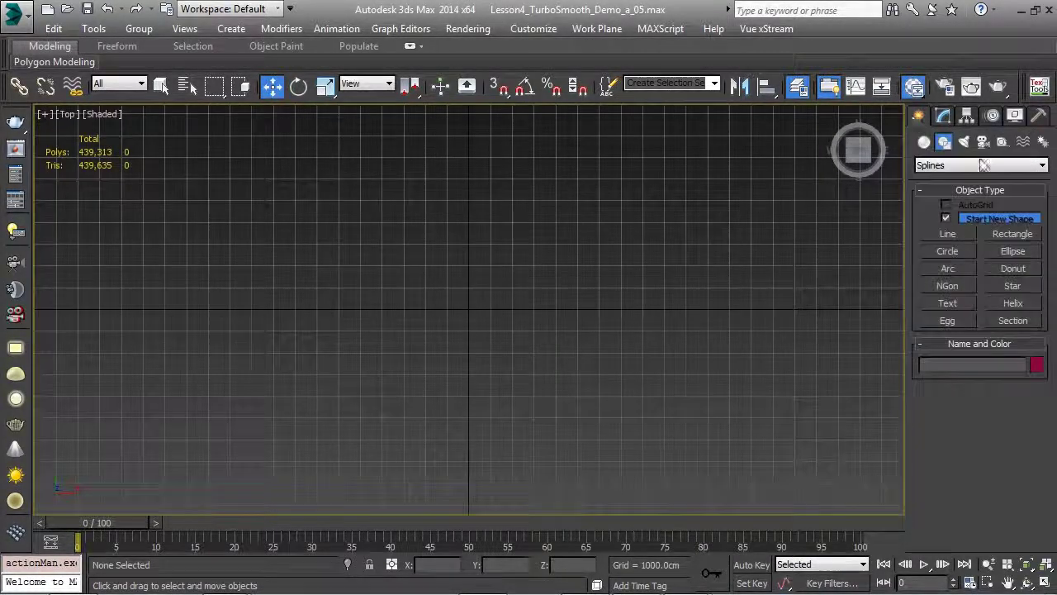
{"action": "left_click", "coordinate": [948, 235]}
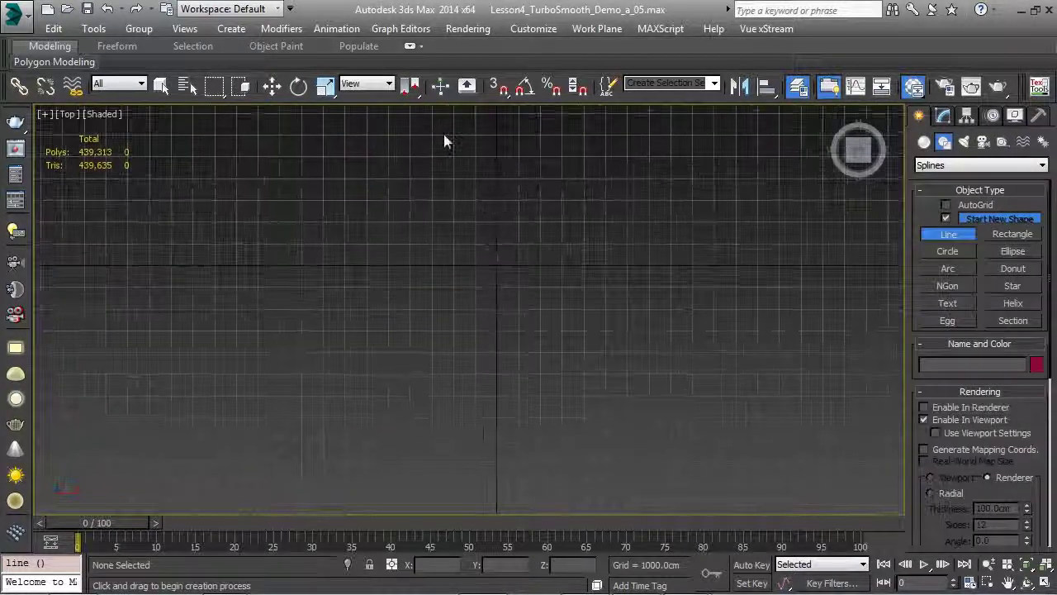
{"action": "left_click", "coordinate": [443, 133]}
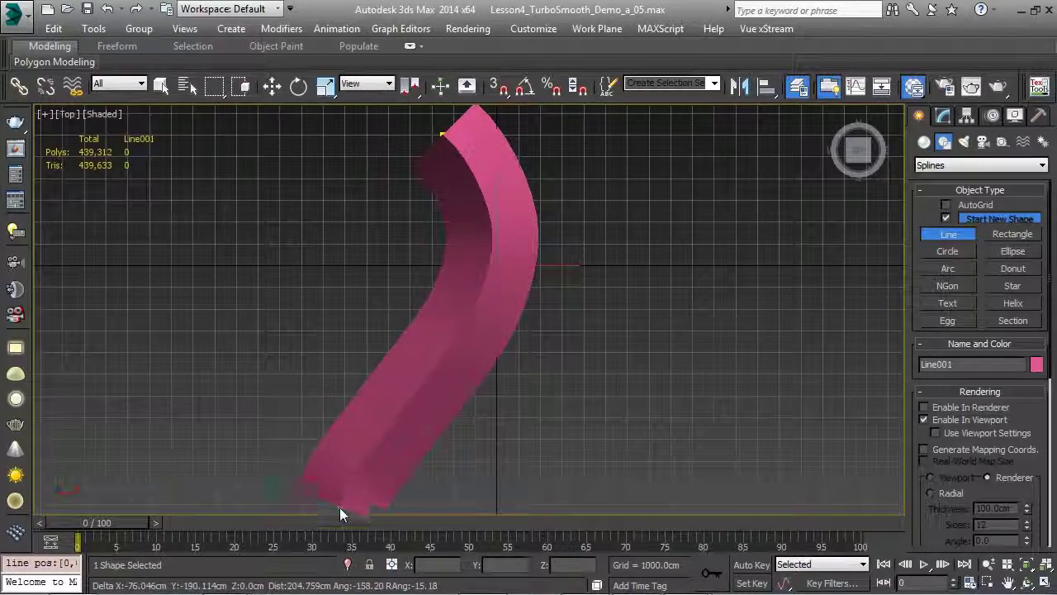
{"action": "left_click", "coordinate": [337, 532]}
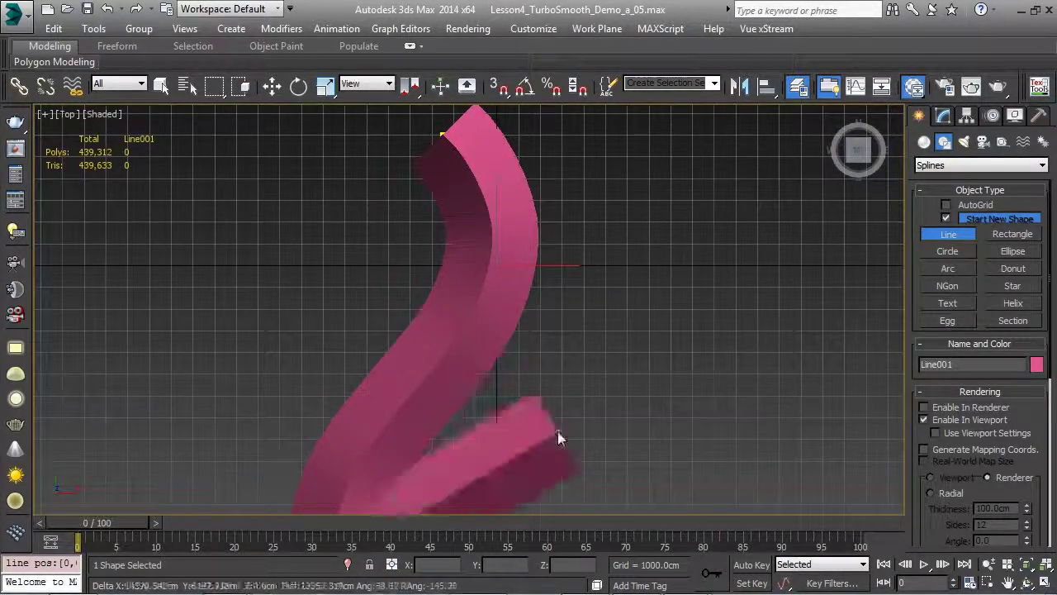
{"action": "right_click", "coordinate": [557, 432]}
Step: Show edged faces on the thick line in an angled view and hide the grid
{"action": "mouse_move", "coordinate": [553, 393]}
{"action": "middle_mouse_down", "text": "alt"}
{"action": "mouse_move", "coordinate": [523, 326]}
{"action": "mouse_move", "coordinate": [557, 347]}
{"action": "mouse_move", "coordinate": [496, 331]}
{"action": "mouse_move", "coordinate": [498, 347]}
{"action": "mouse_move", "coordinate": [544, 345]}
{"action": "mouse_move", "coordinate": [536, 335]}
{"action": "middle_mouse_up", "text": "alt"}
{"action": "key", "text": "F4"}
{"action": "key", "text": "g"}
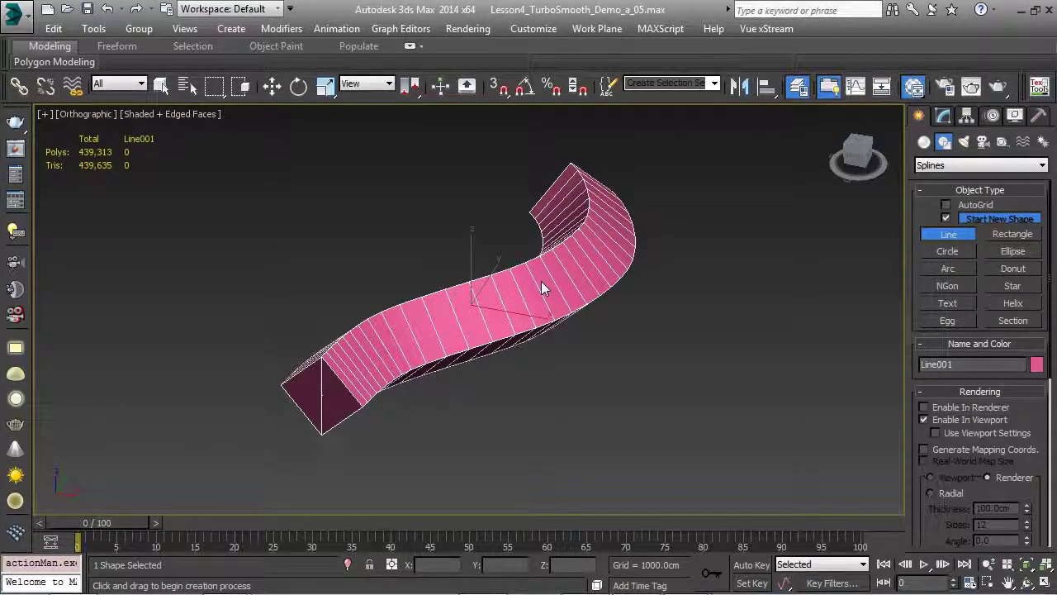
Step: Convert the S-shaped line to an Editable Poly
{"action": "right_click", "coordinate": [543, 287]}
{"action": "mouse_move", "coordinate": [608, 455]}
{"action": "left_click", "coordinate": [594, 493]}
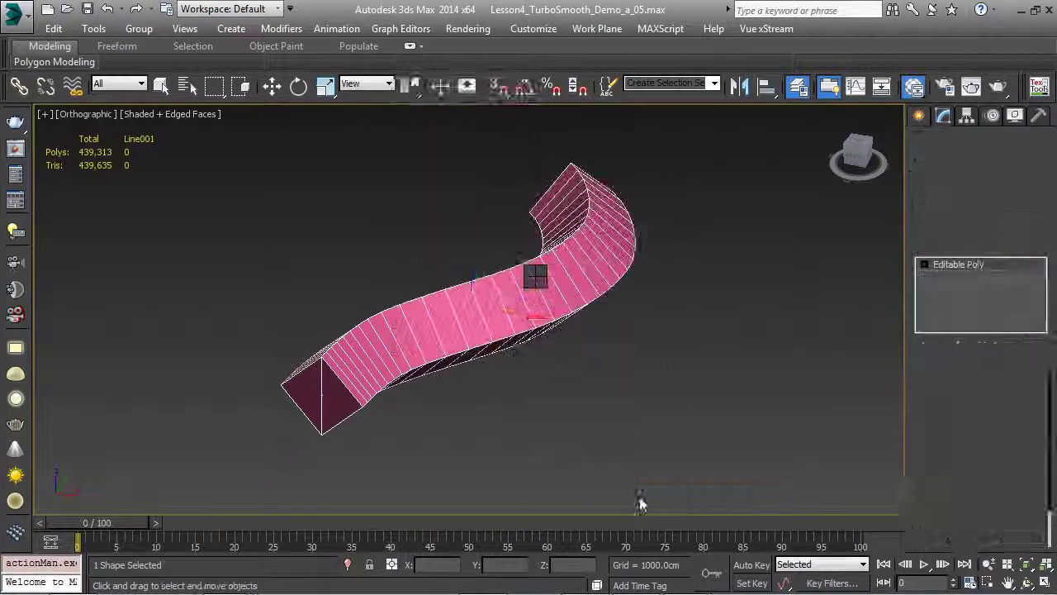
Step: Select the end cap polygons of the S-shaped tube and delete them so its ends are open
{"action": "key", "text": "1"}
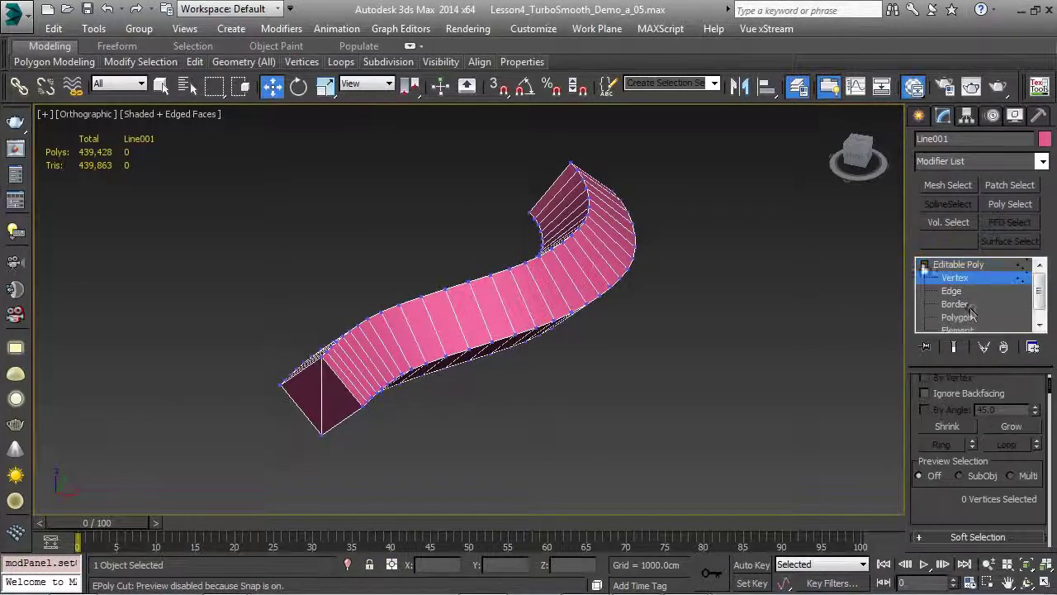
{"action": "left_click", "coordinate": [957, 317]}
{"action": "left_click", "coordinate": [330, 395]}
{"action": "left_click", "coordinate": [308, 398], "text": "ctrl"}
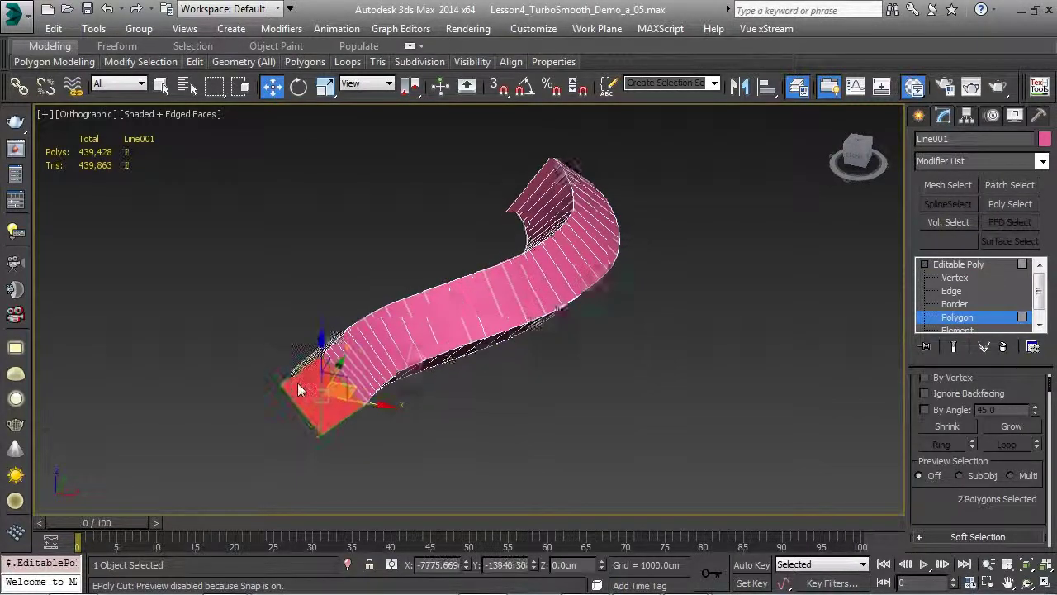
{"action": "middle_click_drag", "start_coordinate": [313, 397], "coordinate": [334, 394], "text": "alt"}
{"action": "scroll", "coordinate": [334, 395], "scroll_direction": "up", "scroll_amount": 4}
{"action": "key", "text": "shift+z"}
{"action": "key", "text": "Delete"}
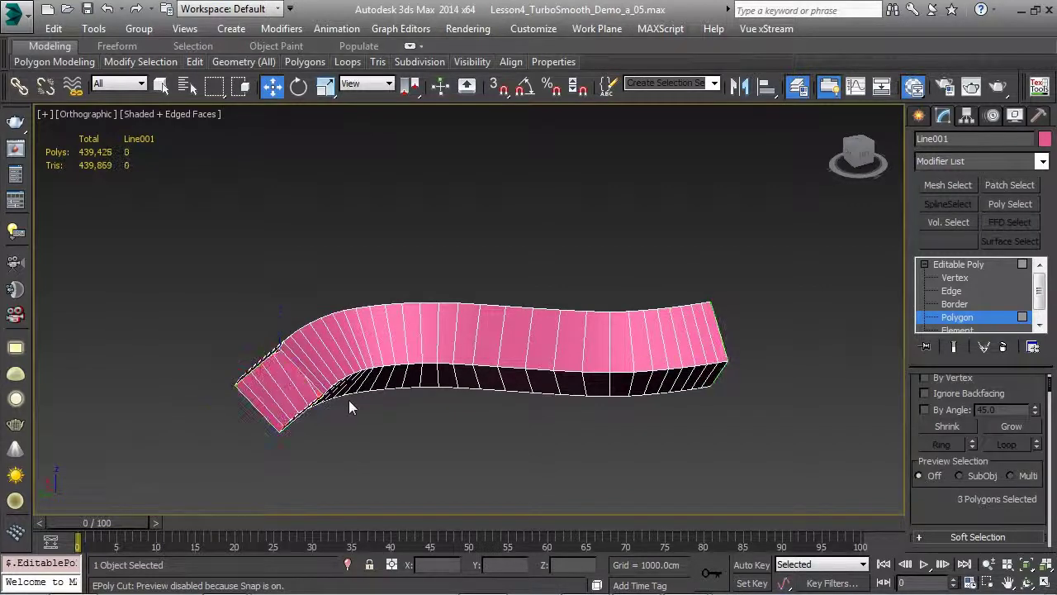
{"action": "middle_click_drag", "start_coordinate": [349, 406], "coordinate": [488, 358], "text": "alt"}
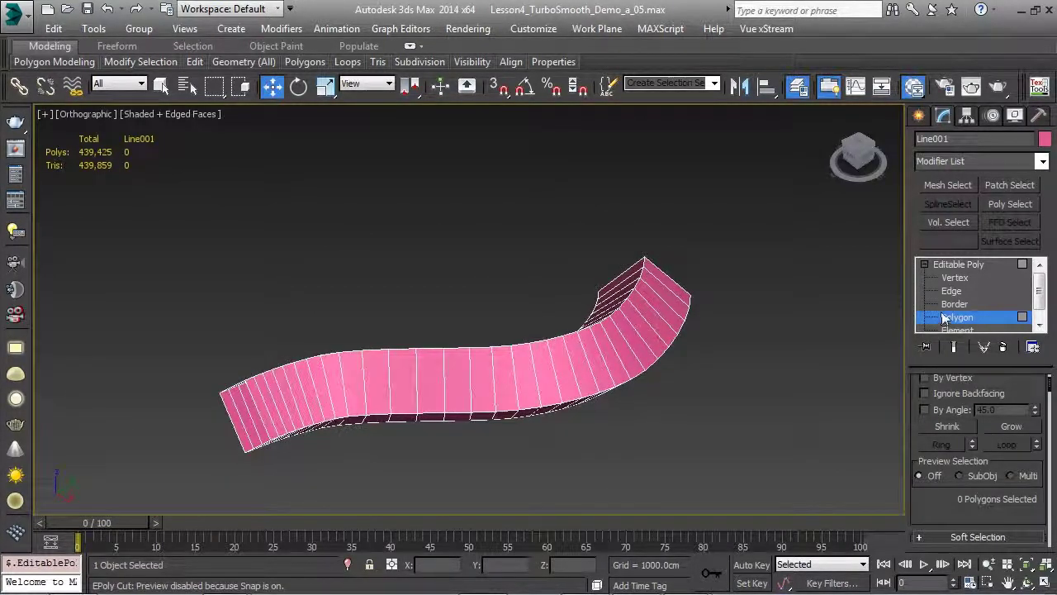
Step: Leave polygon sub-object editing and toggle Backface Cull for the open-ended tube
{"action": "key", "text": "4"}
{"action": "middle_click_drag", "start_coordinate": [686, 379], "coordinate": [588, 283], "text": "alt"}
{"action": "right_click", "coordinate": [588, 284]}
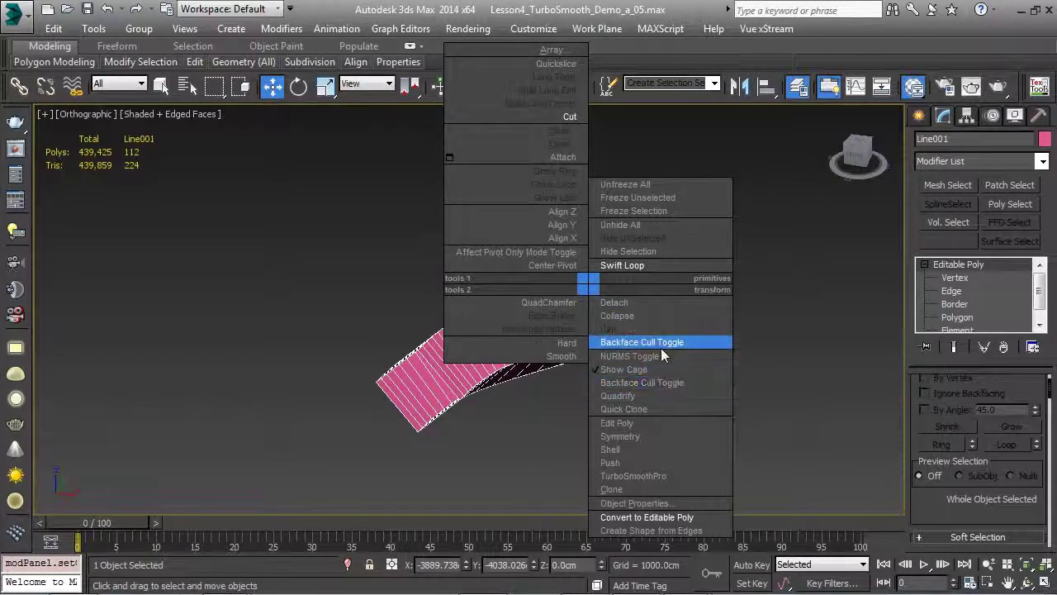
{"action": "left_click", "coordinate": [660, 346]}
{"action": "middle_click_drag", "start_coordinate": [661, 346], "coordinate": [667, 375], "text": "alt"}
{"action": "left_click", "coordinate": [667, 375]}
{"action": "left_click", "coordinate": [558, 323]}
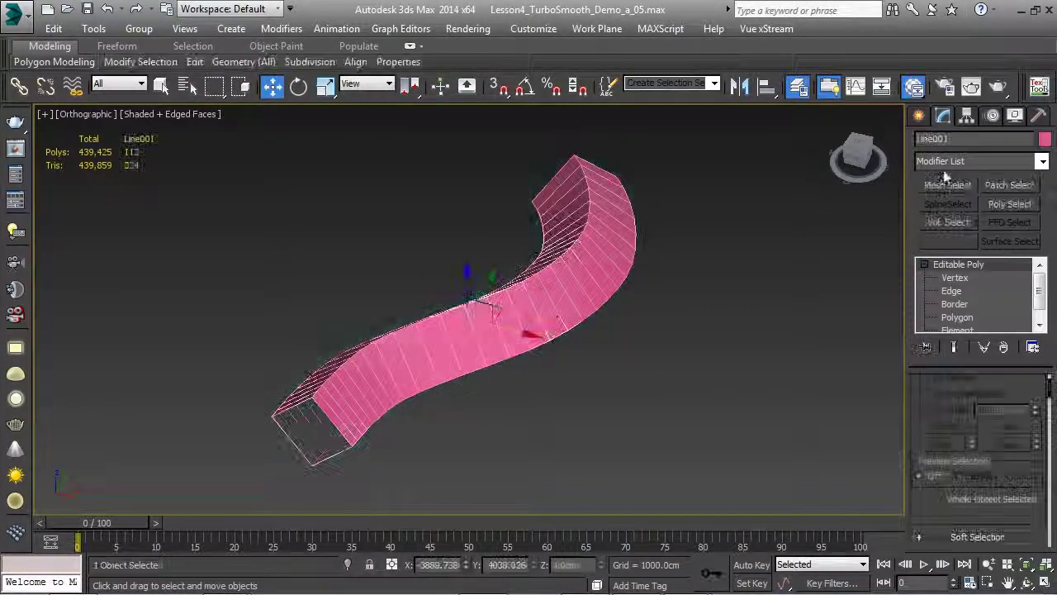
Step: Apply the TurboSmooth Pro modifier to the open-ended tube
{"action": "left_click", "coordinate": [987, 162]}
{"action": "key", "text": "t"}
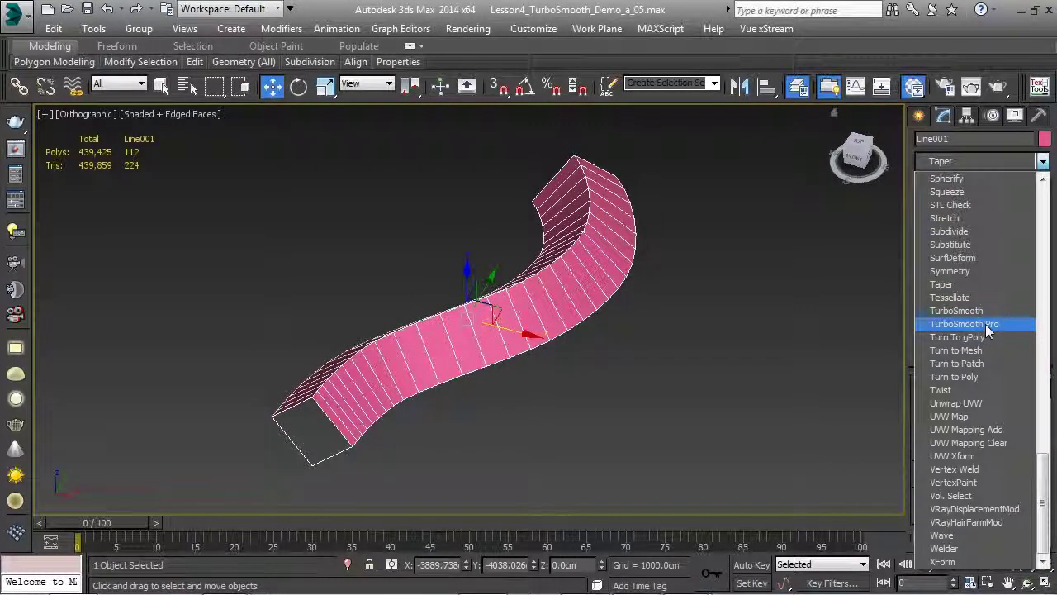
{"action": "left_click", "coordinate": [986, 323]}
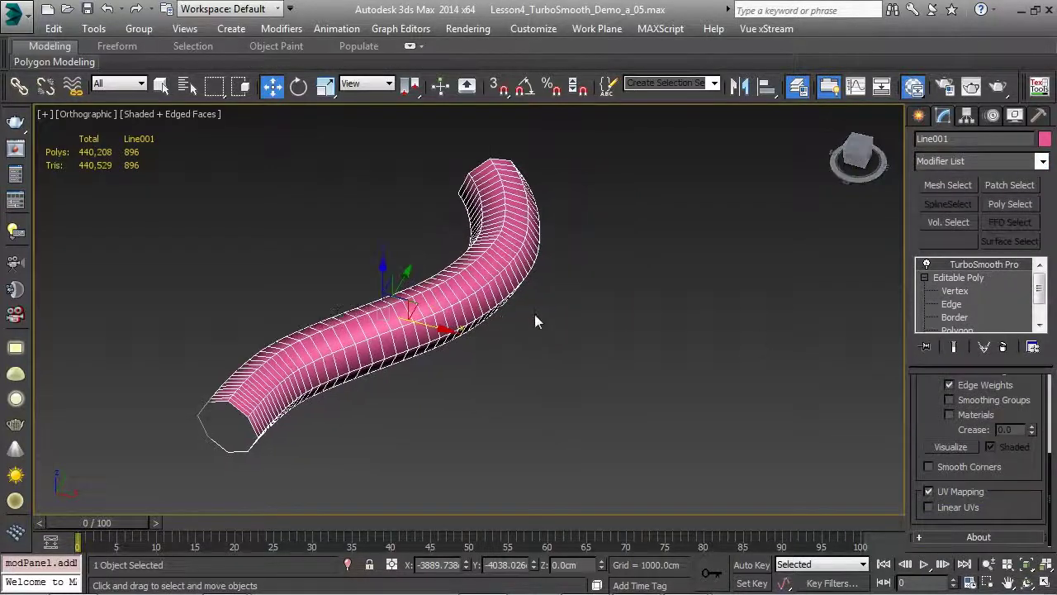
Step: Set the TurboSmooth Pro iterations to 4 and turn on Isoline Display
{"action": "scroll", "coordinate": [1035, 401], "scroll_direction": "up", "scroll_amount": 5}
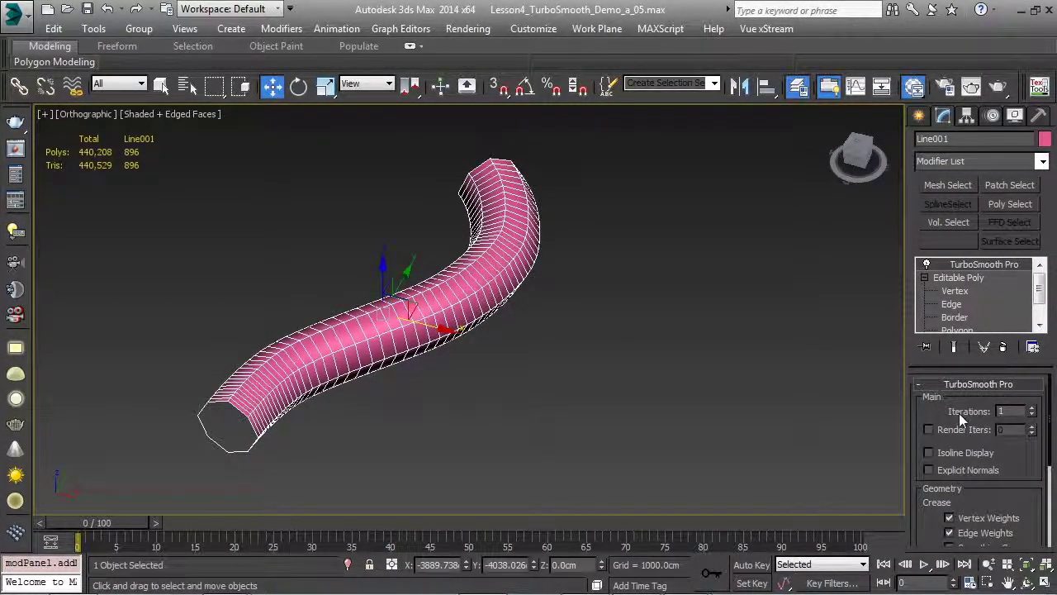
{"action": "left_click", "coordinate": [1033, 408]}
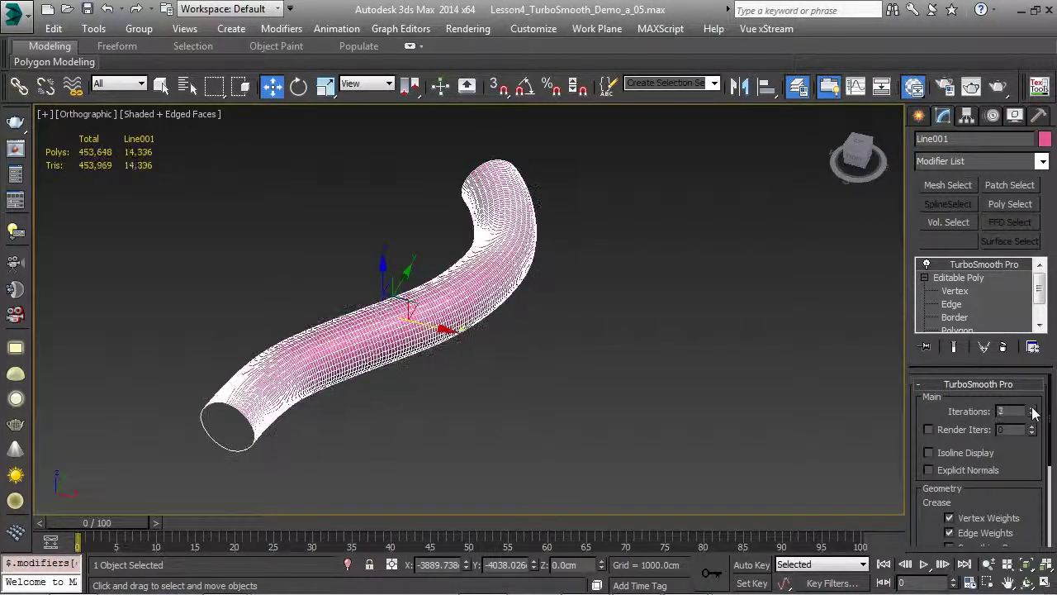
{"action": "left_click", "coordinate": [960, 451]}
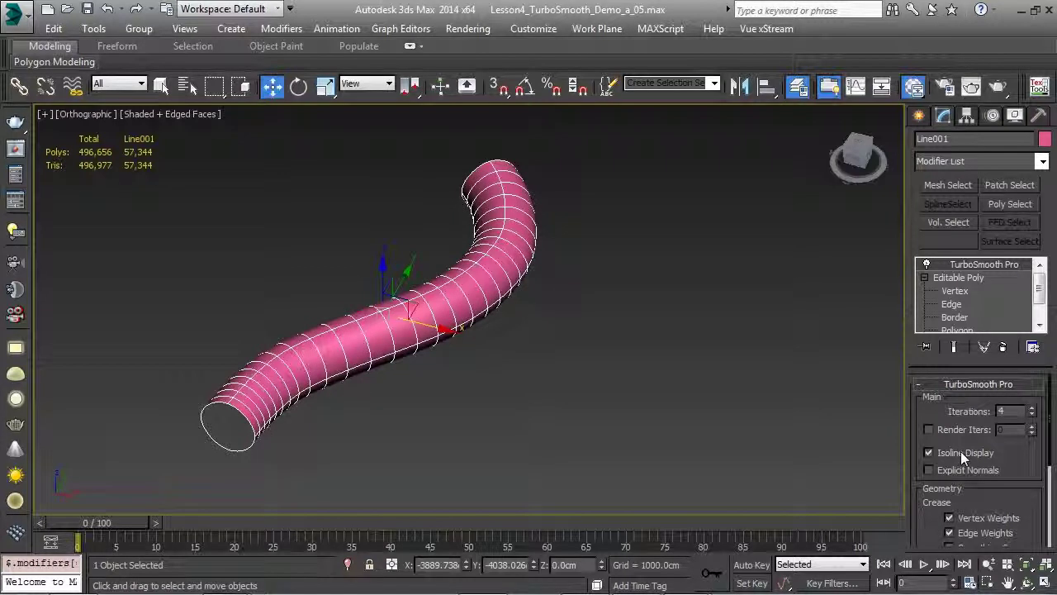
Step: Enable creasing by Smoothing Groups in TurboSmooth Pro and turn on the Visualize crease display
{"action": "left_click_drag", "start_coordinate": [1033, 471], "coordinate": [1036, 376]}
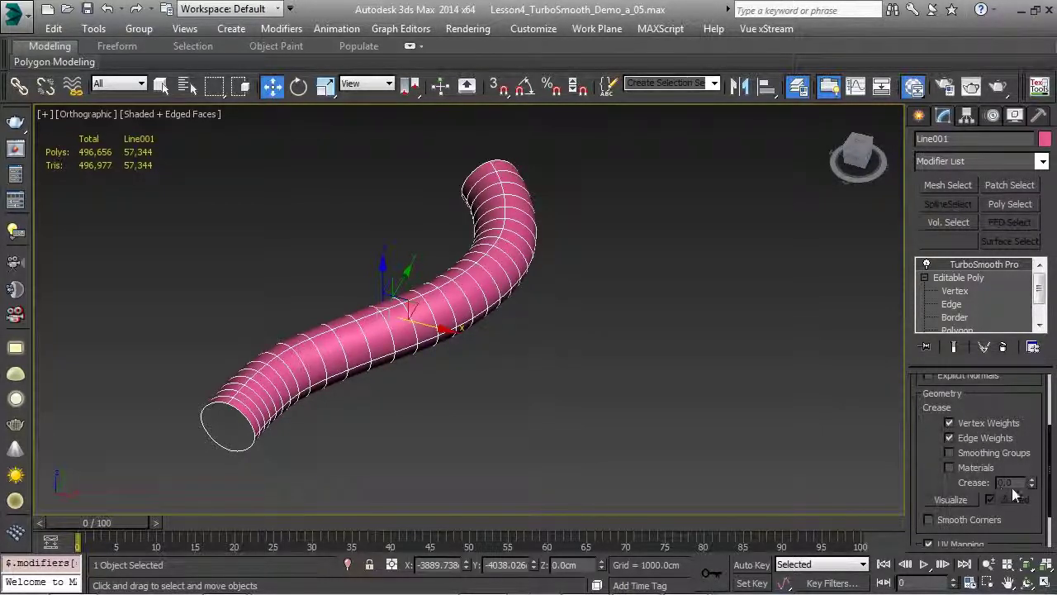
{"action": "left_click", "coordinate": [978, 456]}
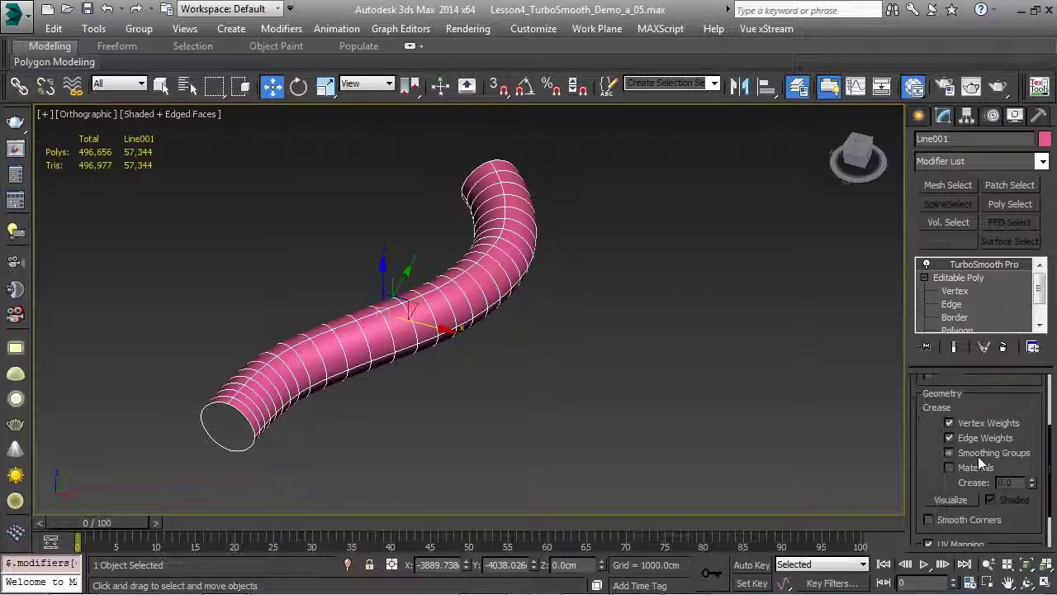
{"action": "middle_click_drag", "start_coordinate": [644, 375], "coordinate": [786, 376]}
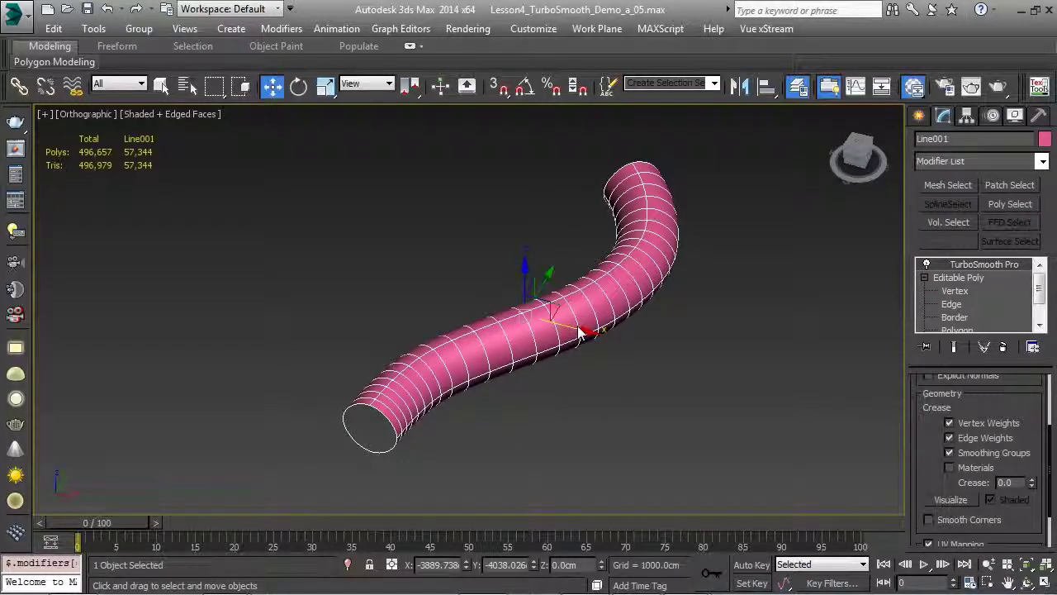
{"action": "middle_click_drag", "start_coordinate": [657, 337], "coordinate": [694, 289], "text": "alt"}
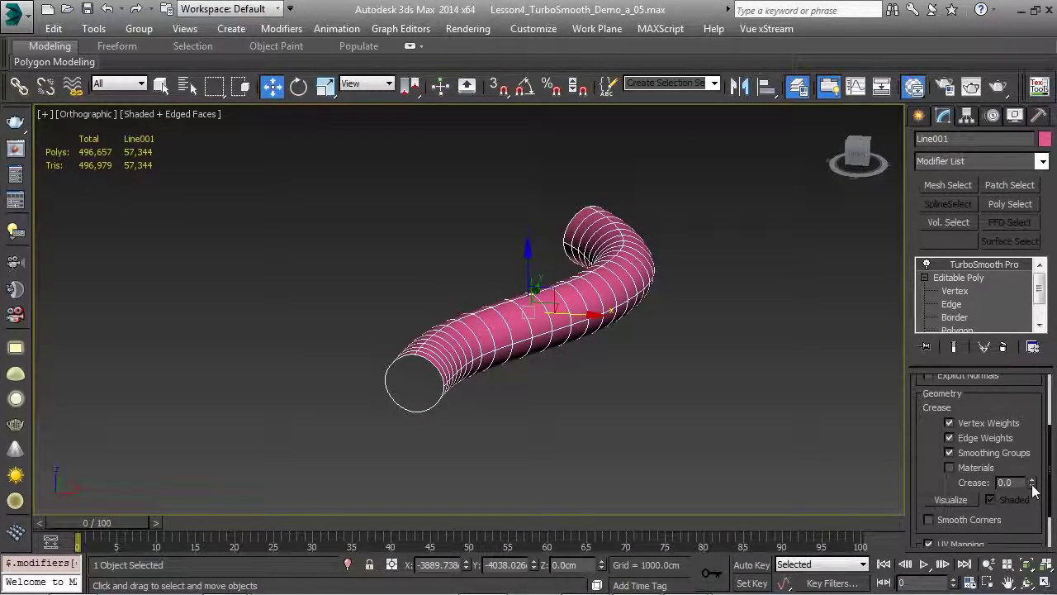
{"action": "left_click", "coordinate": [970, 500]}
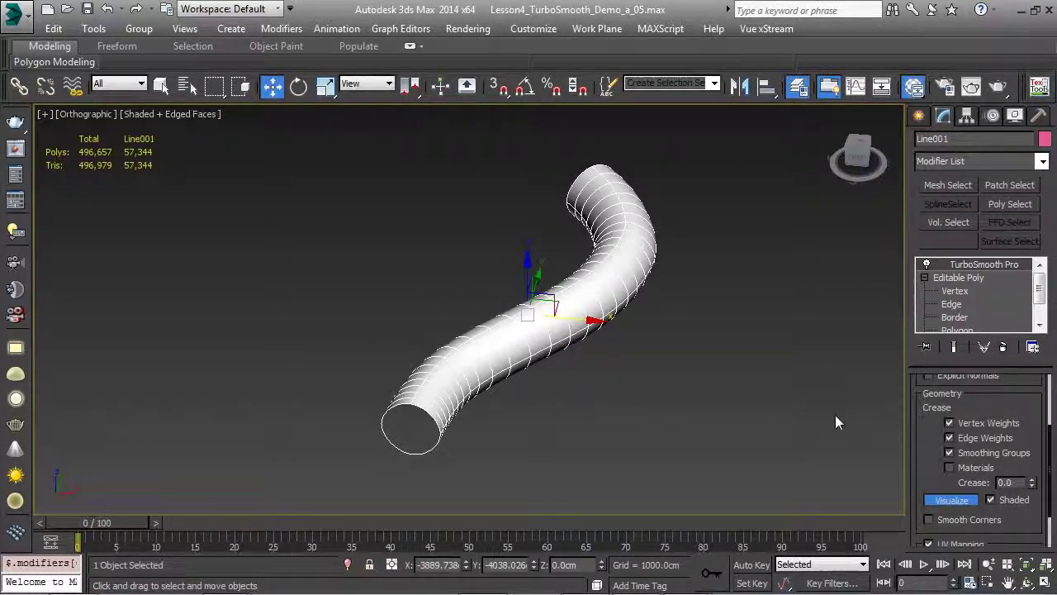
Step: Set the TurboSmooth Pro crease to 3.97 and turn off the crease visualization
{"action": "left_click_drag", "start_coordinate": [1034, 489], "coordinate": [1002, 250]}
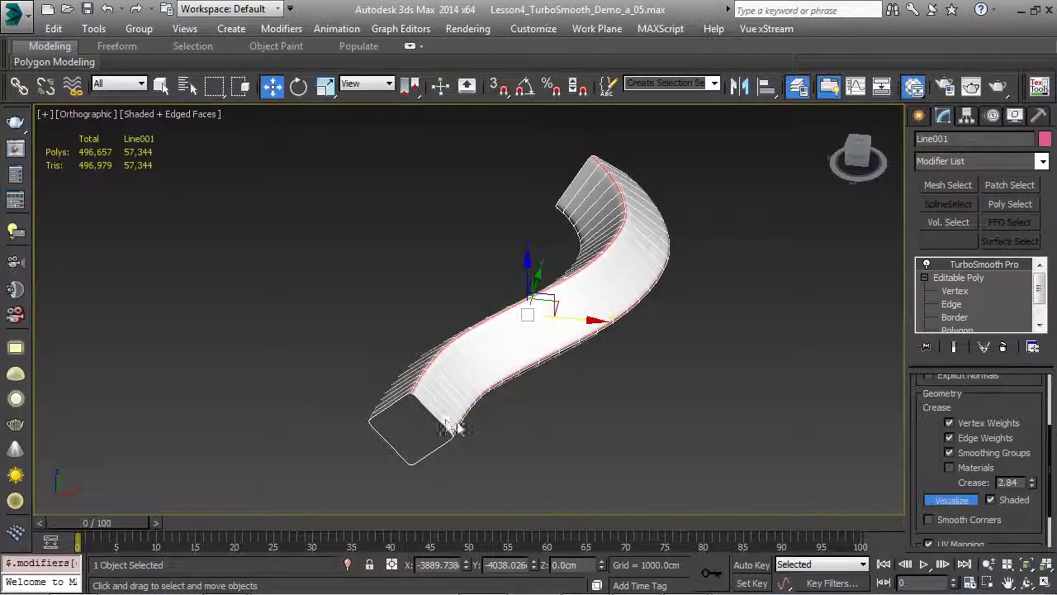
{"action": "middle_click_drag", "start_coordinate": [438, 413], "coordinate": [558, 322], "text": "alt"}
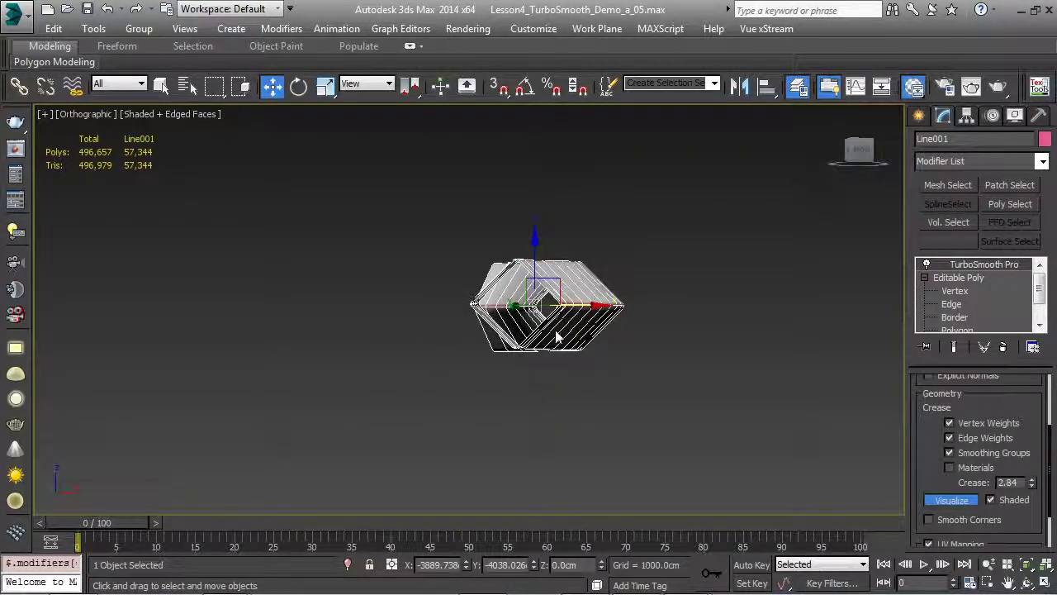
{"action": "middle_click_drag", "start_coordinate": [494, 356], "coordinate": [536, 400], "text": "alt"}
{"action": "left_click_drag", "start_coordinate": [1037, 461], "coordinate": [1034, 347]}
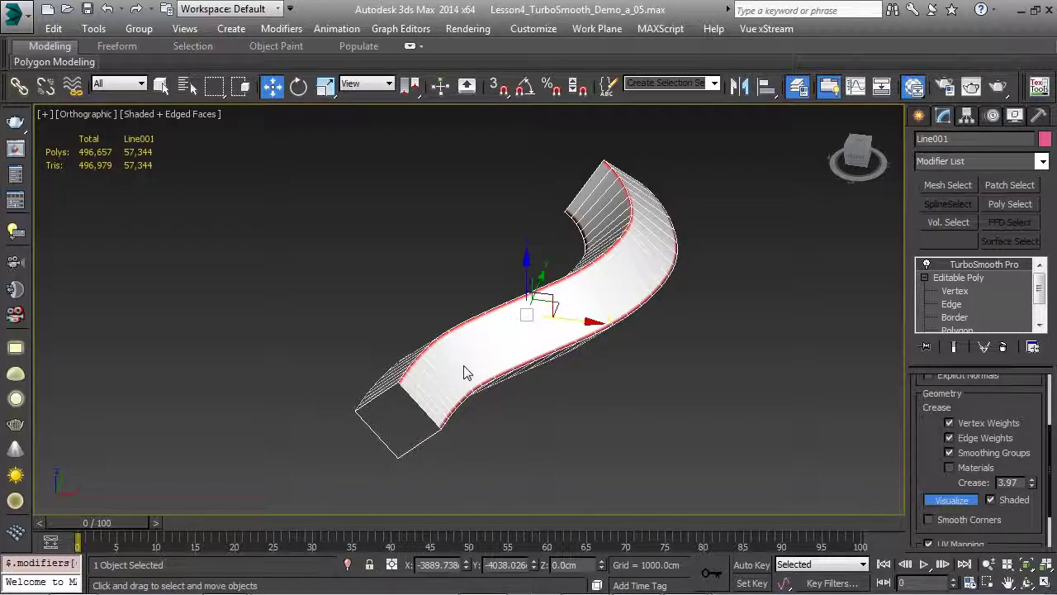
{"action": "left_click", "coordinate": [952, 501]}
{"action": "middle_click_drag", "start_coordinate": [682, 366], "coordinate": [609, 375], "text": "alt"}
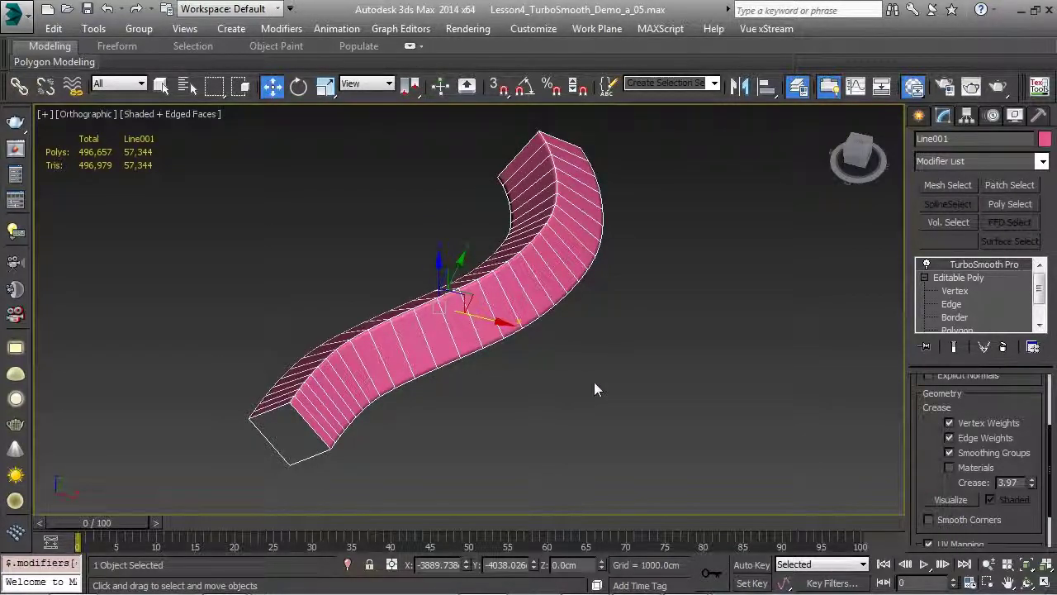
Step: Assign the Standard material Material #62 to the tube in the Slate Material Editor
{"action": "key", "text": "m"}
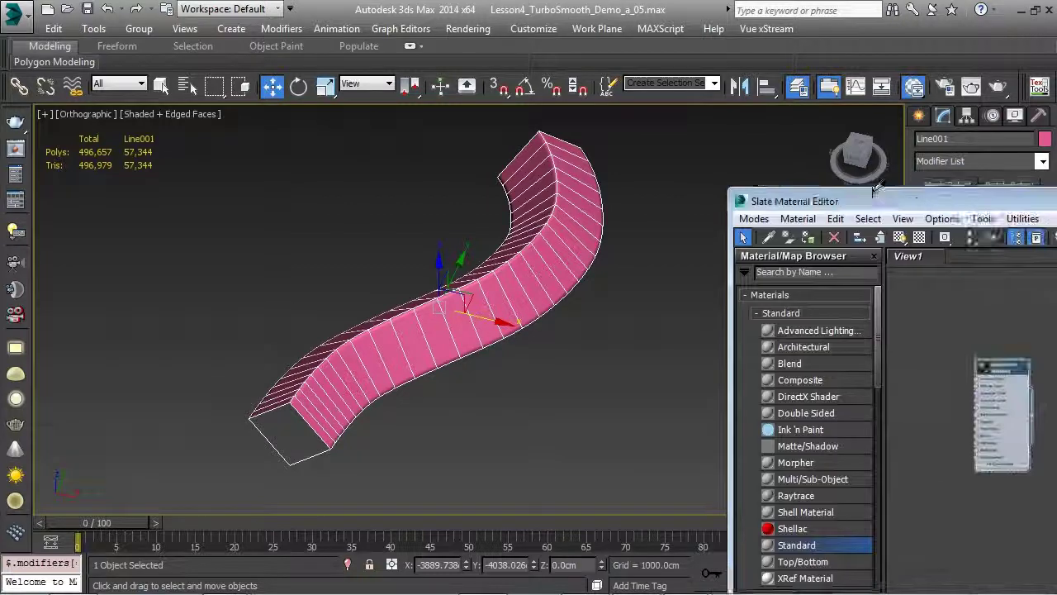
{"action": "middle_click_drag", "start_coordinate": [453, 252], "coordinate": [413, 253], "text": "alt"}
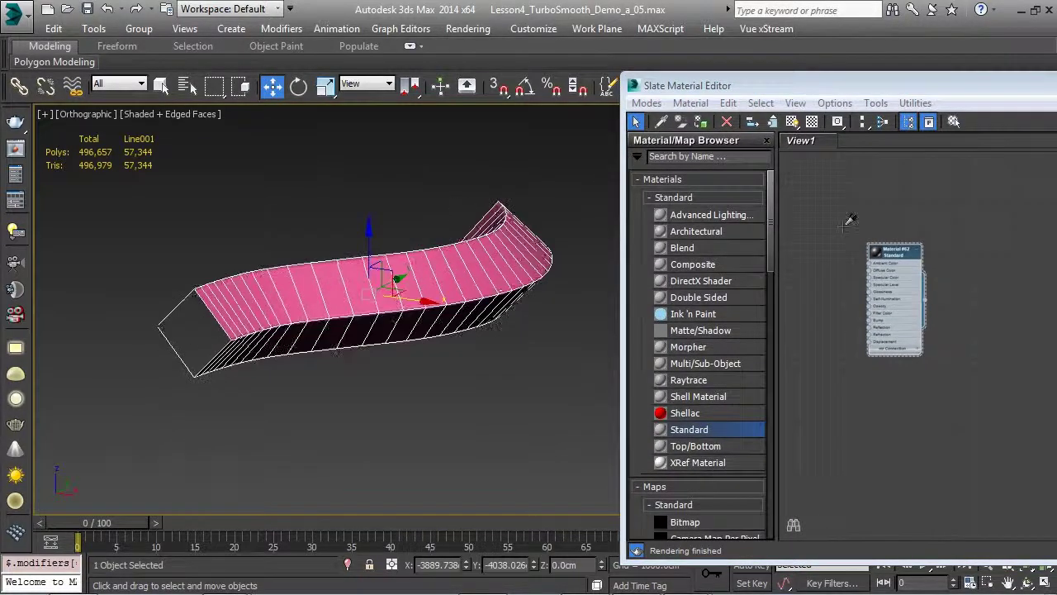
{"action": "right_click", "coordinate": [895, 242]}
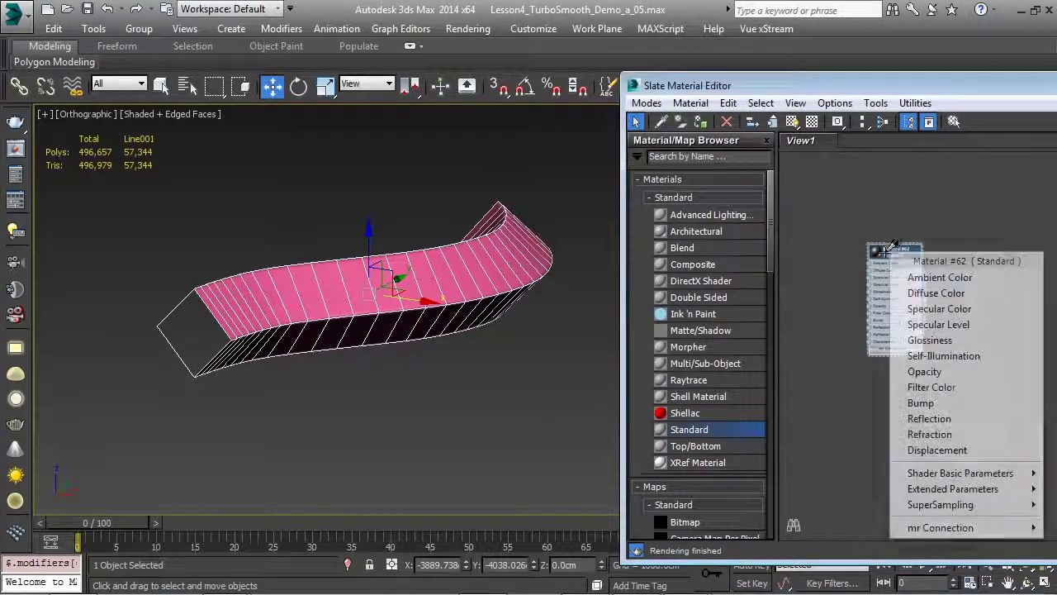
{"action": "left_click_drag", "start_coordinate": [885, 83], "coordinate": [552, 48]}
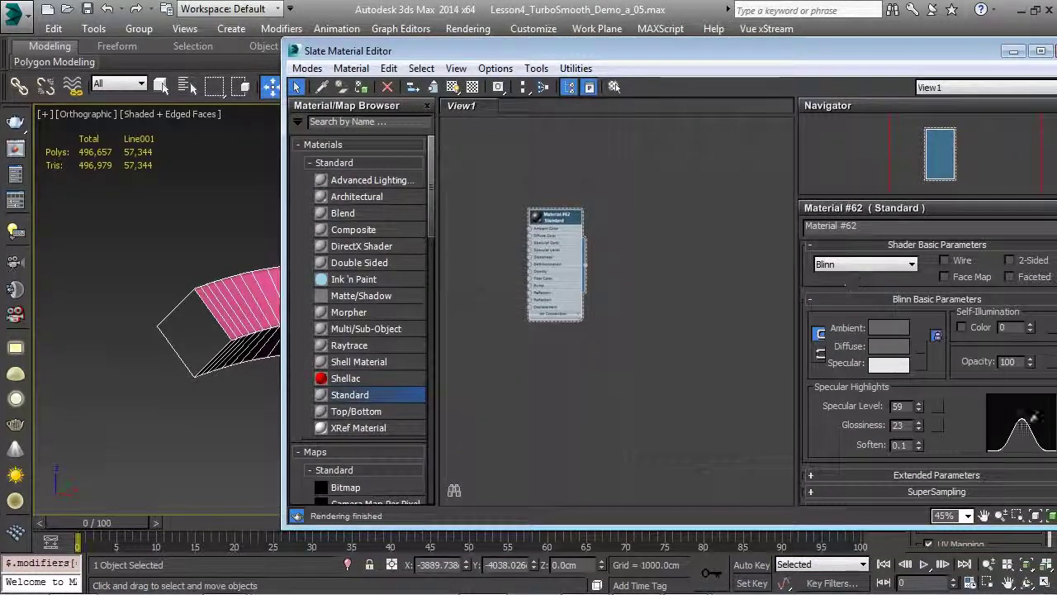
{"action": "right_click", "coordinate": [563, 211]}
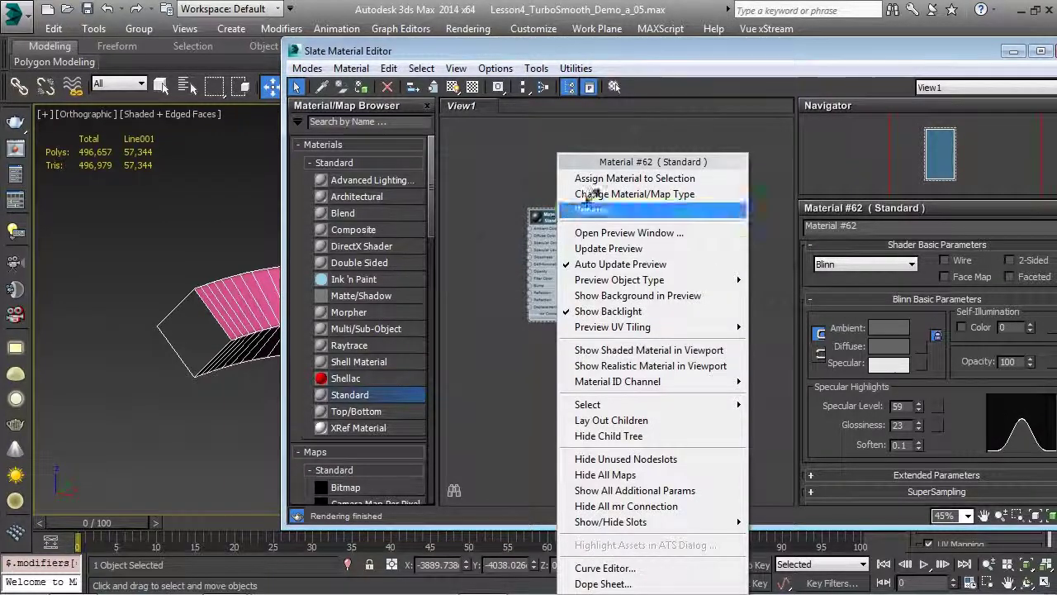
{"action": "left_click", "coordinate": [634, 178]}
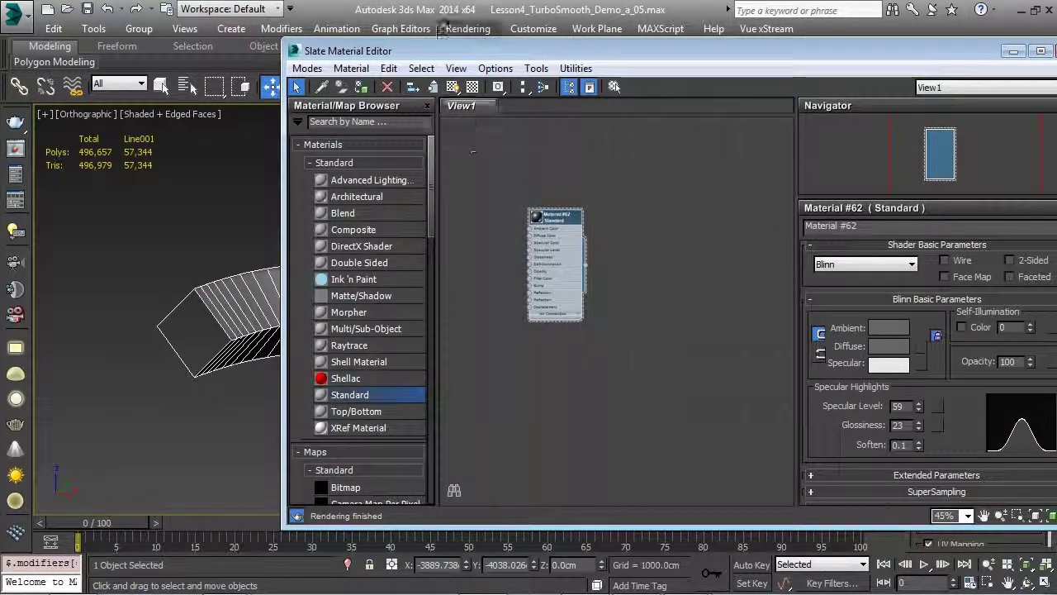
{"action": "left_click", "coordinate": [404, 38]}
{"action": "middle_click_drag", "start_coordinate": [809, 310], "coordinate": [661, 247], "text": "alt"}
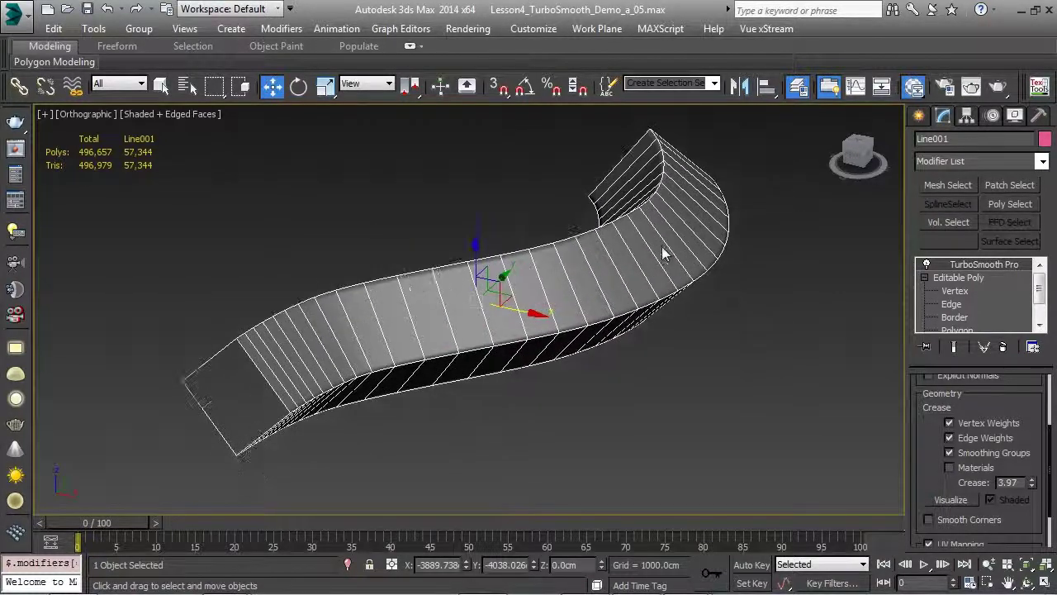
Step: Go to the Editable Poly level below TurboSmooth Pro and turn on Show End Result
{"action": "right_click", "coordinate": [668, 236]}
{"action": "left_click", "coordinate": [982, 277]}
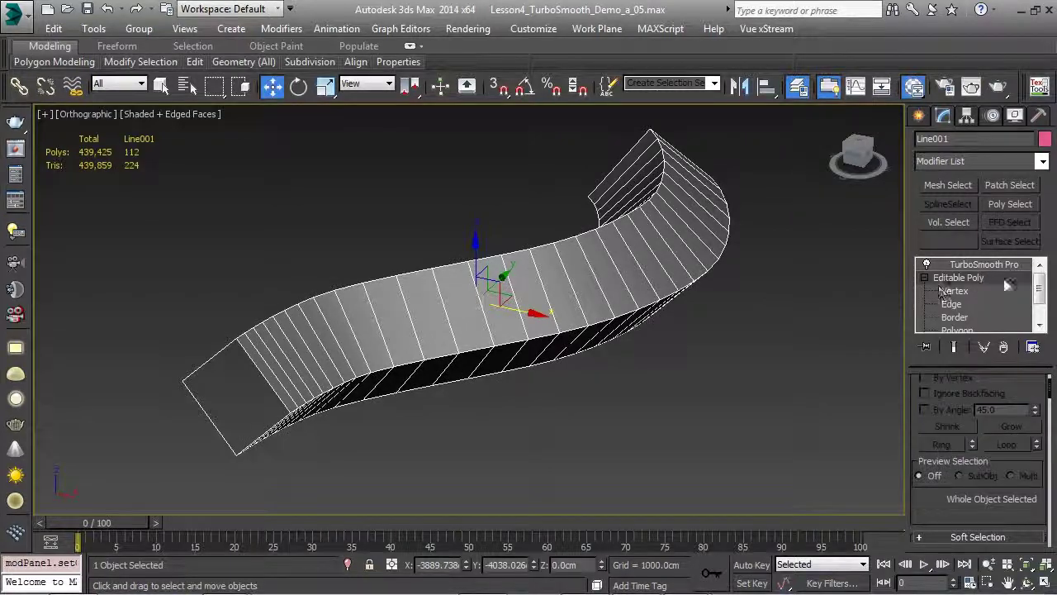
{"action": "left_click", "coordinate": [958, 348]}
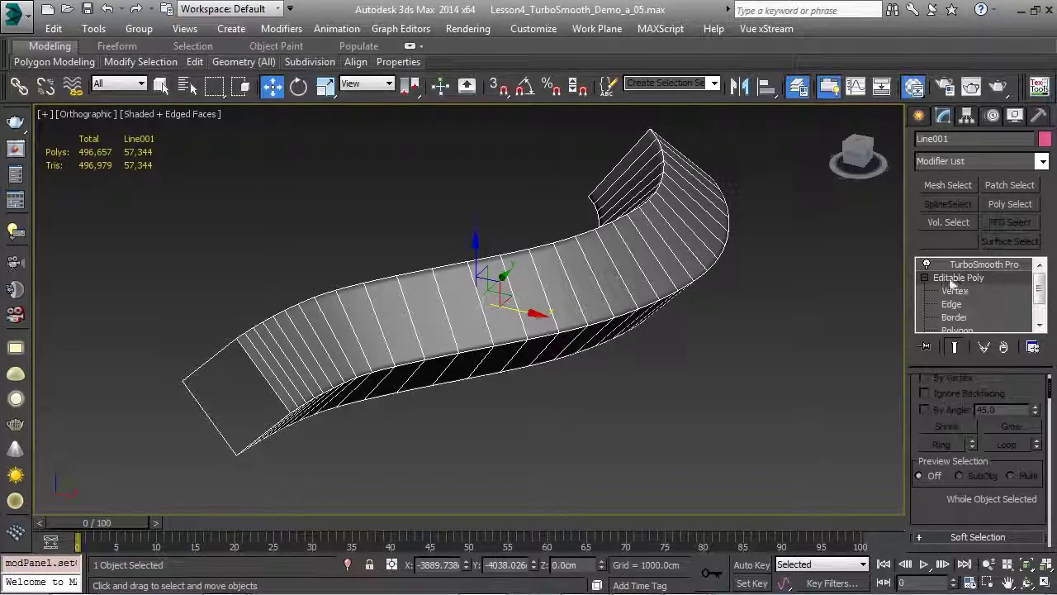
Step: Insert a lengthwise edge loop along the middle of the tube's upper face
{"action": "middle_click_drag", "start_coordinate": [764, 275], "coordinate": [597, 243], "text": "alt"}
{"action": "right_click", "coordinate": [641, 242]}
{"action": "left_click", "coordinate": [673, 223]}
{"action": "left_click", "coordinate": [671, 252]}
{"action": "key", "text": "w"}
Step: Extrude the new lengthwise edge loop inward to form a groove along the tube's upper face
{"action": "key", "text": "2"}
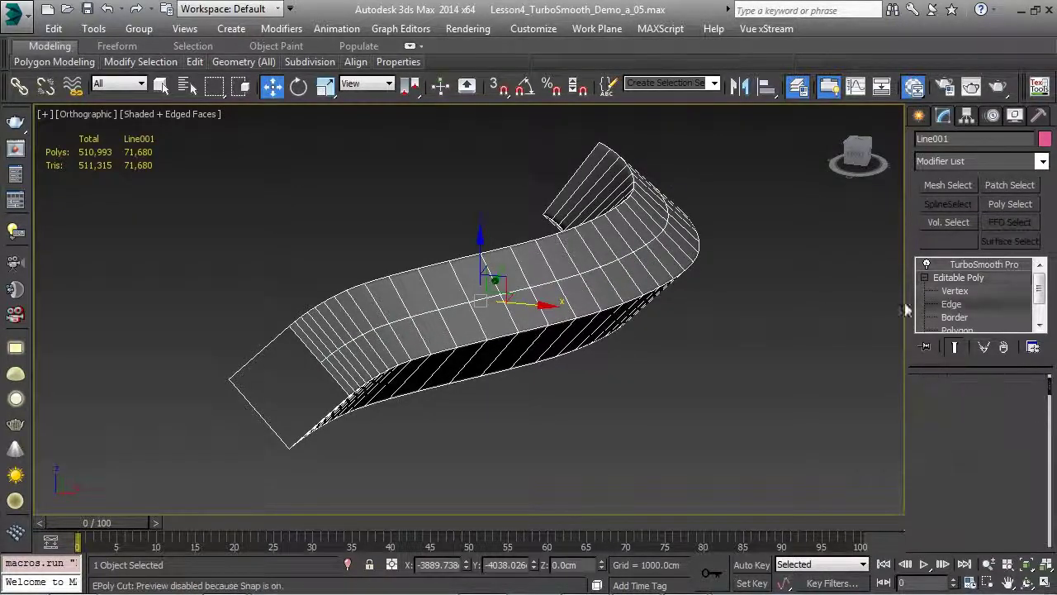
{"action": "scroll", "coordinate": [682, 225], "scroll_direction": "up", "scroll_amount": 3}
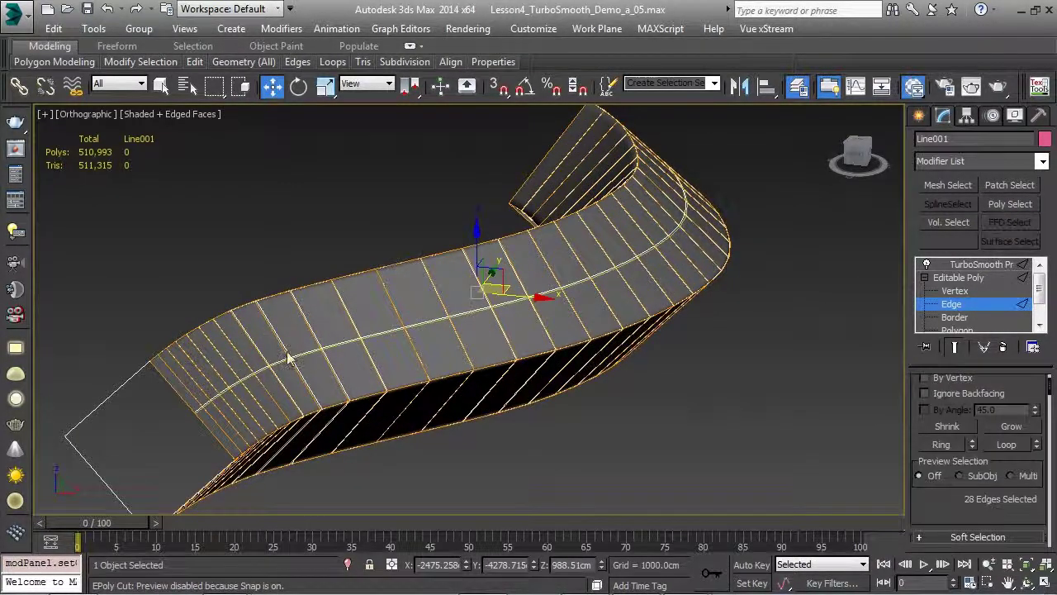
{"action": "right_click", "coordinate": [625, 281]}
{"action": "left_click", "coordinate": [636, 239]}
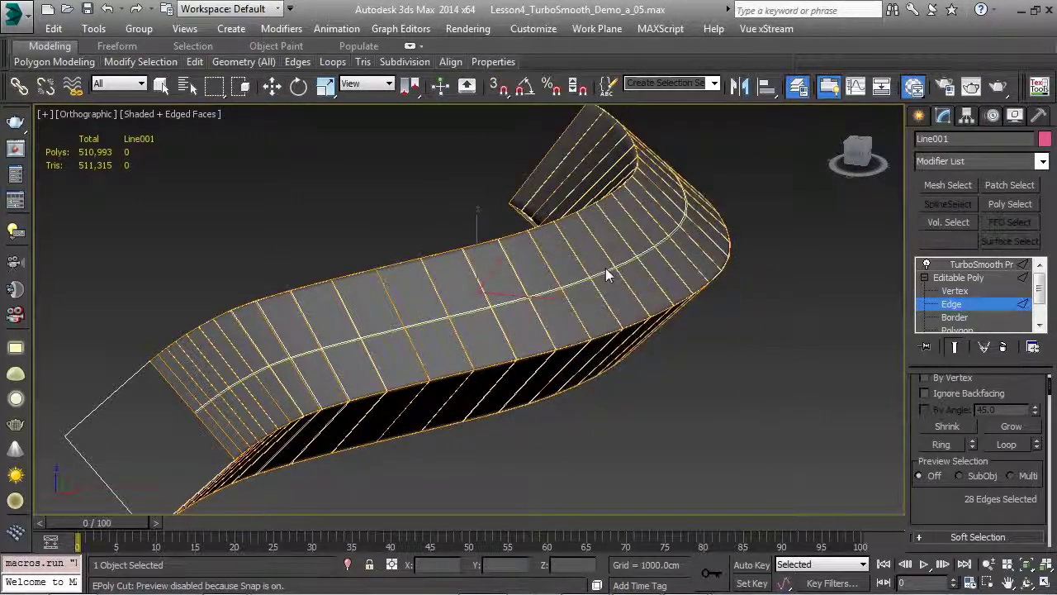
{"action": "left_click_drag", "start_coordinate": [604, 276], "coordinate": [620, 293]}
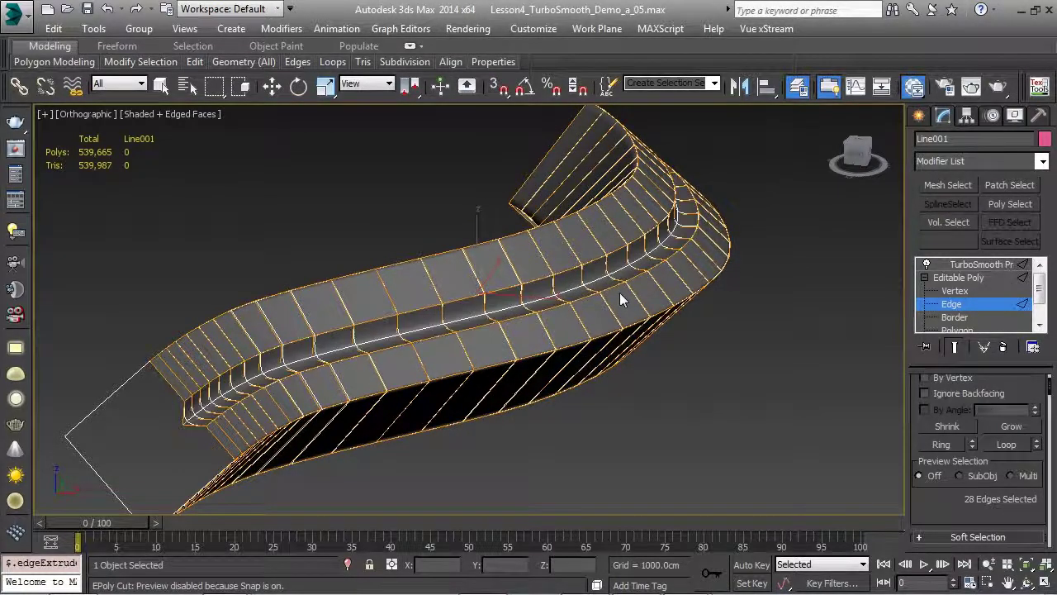
{"action": "key", "text": "w"}
Step: Leave edge editing, deselect the tube and turn off Edged Faces to inspect the smoothed groove
{"action": "left_click", "coordinate": [991, 306]}
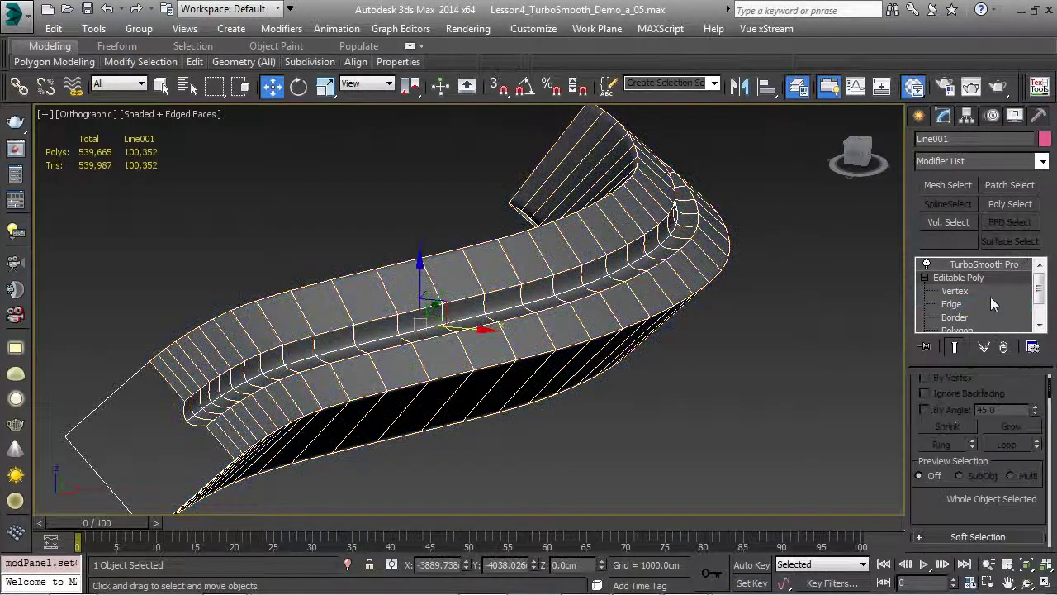
{"action": "left_click", "coordinate": [978, 266]}
{"action": "left_click", "coordinate": [789, 341]}
{"action": "key", "text": "F4"}
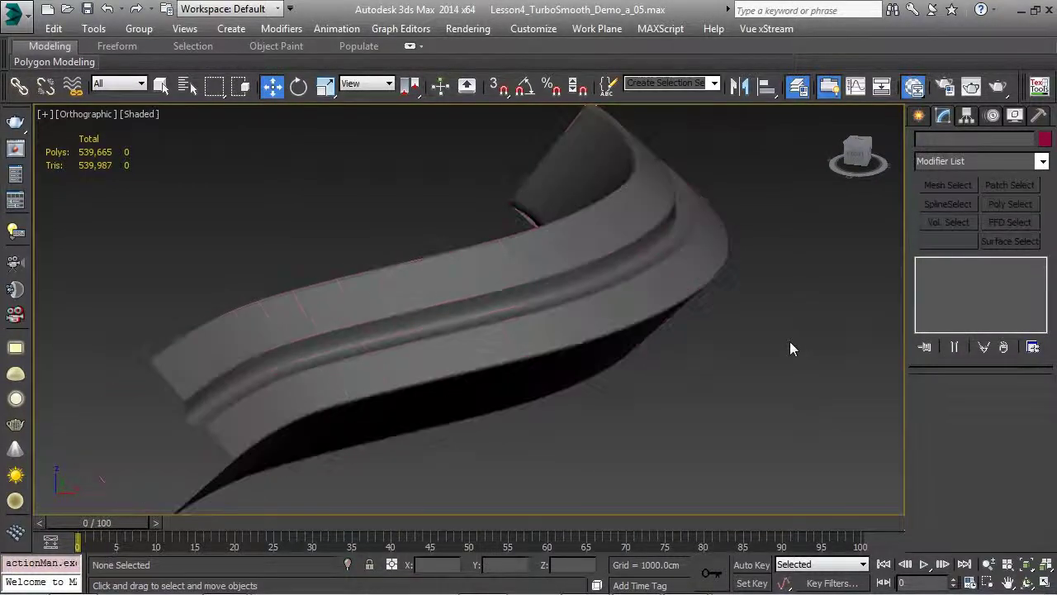
{"action": "middle_click_drag", "start_coordinate": [672, 269], "coordinate": [626, 270], "text": "alt"}
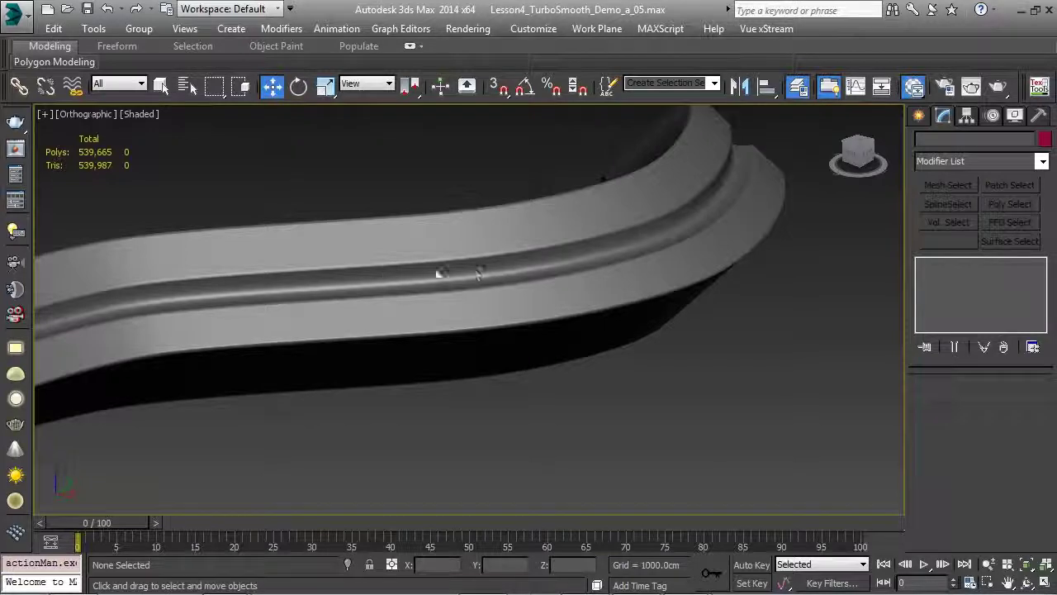
{"action": "middle_click_drag", "start_coordinate": [471, 307], "coordinate": [536, 297], "text": "alt"}
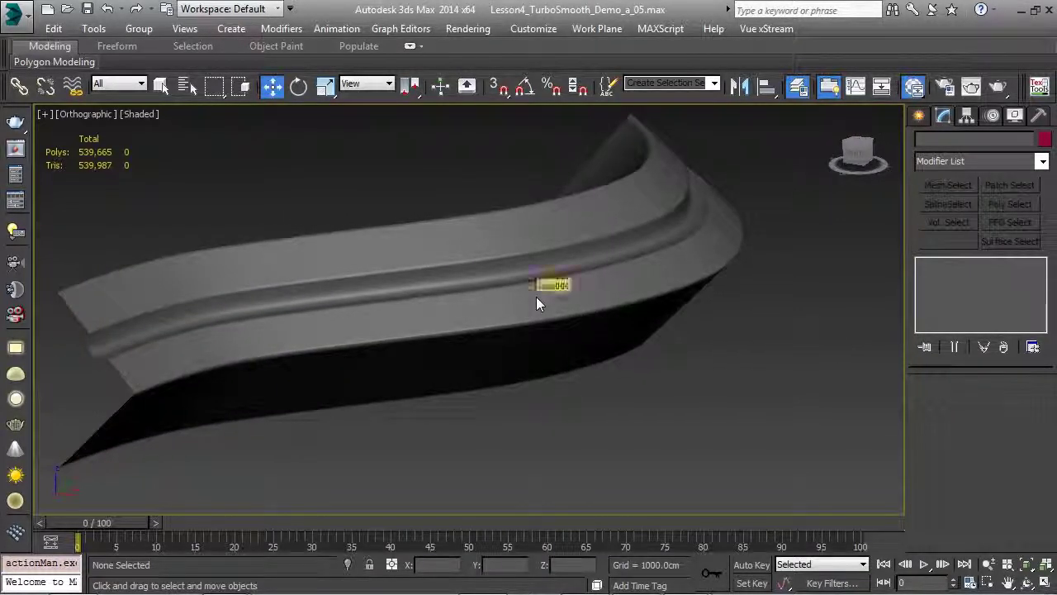
Step: Select the edge loop running along the bottom of the tube's groove and check it in wireframe
{"action": "left_click", "coordinate": [537, 296]}
{"action": "left_click", "coordinate": [951, 306]}
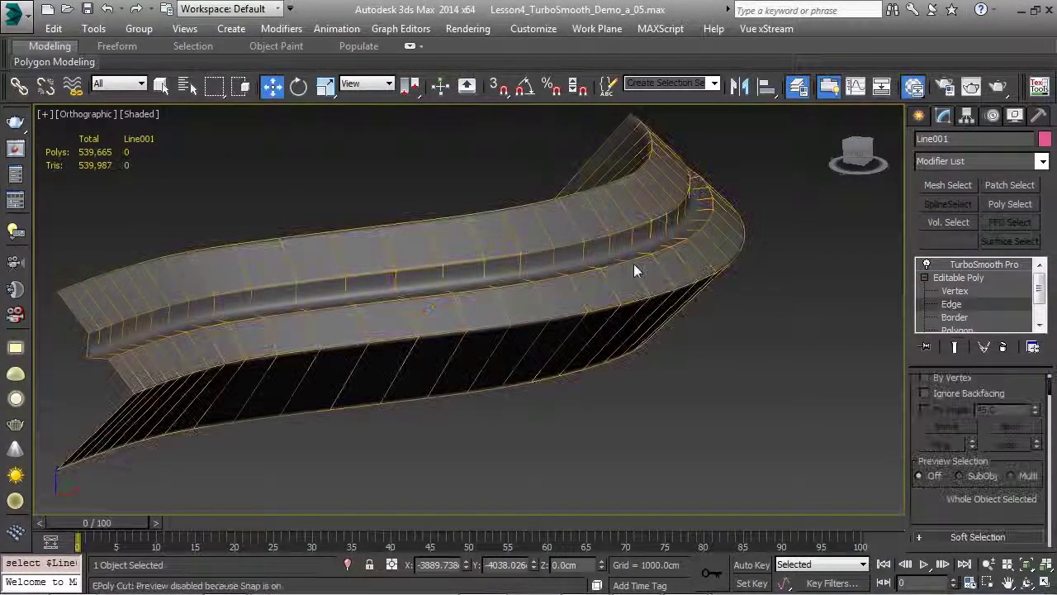
{"action": "double_click", "coordinate": [615, 254]}
{"action": "mouse_move", "coordinate": [615, 255]}
{"action": "middle_mouse_down", "text": "alt"}
{"action": "mouse_move", "coordinate": [590, 309]}
{"action": "mouse_move", "coordinate": [552, 304]}
{"action": "middle_mouse_up", "text": "alt"}
{"action": "key", "text": "F3"}
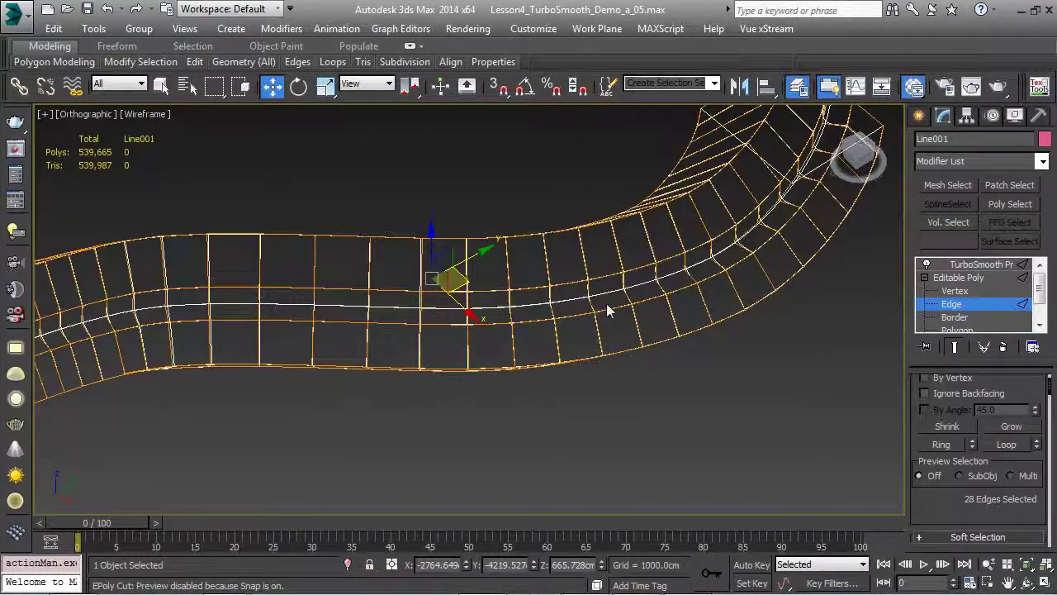
{"action": "key", "text": "F3"}
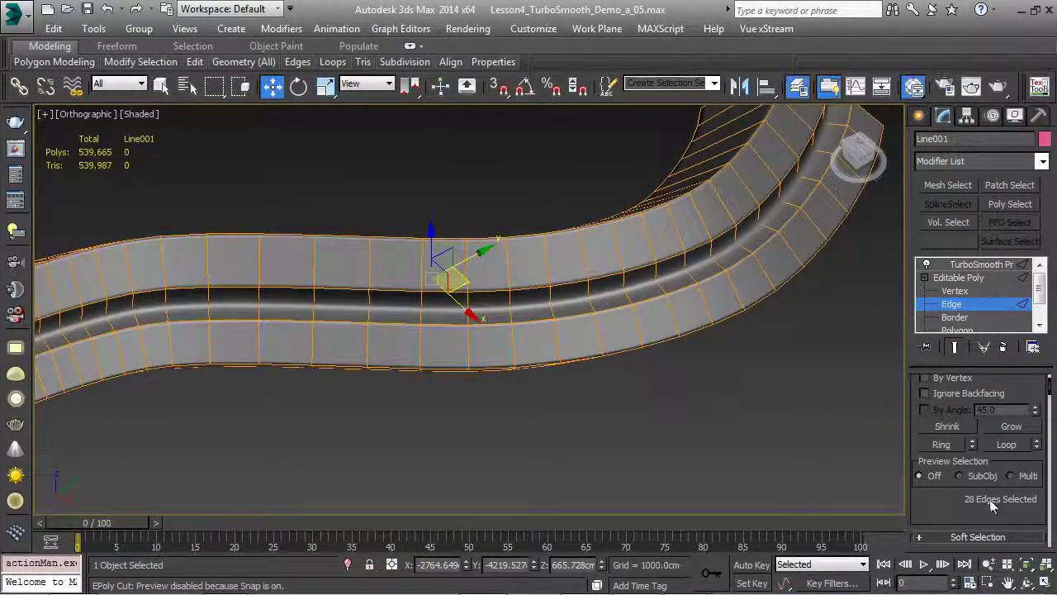
Step: Set the weight of the groove's bottom edge loop to 5.04 and leave edge editing
{"action": "scroll", "coordinate": [985, 512], "scroll_direction": "down", "scroll_amount": 1}
{"action": "scroll", "coordinate": [985, 512], "scroll_direction": "down", "scroll_amount": 5}
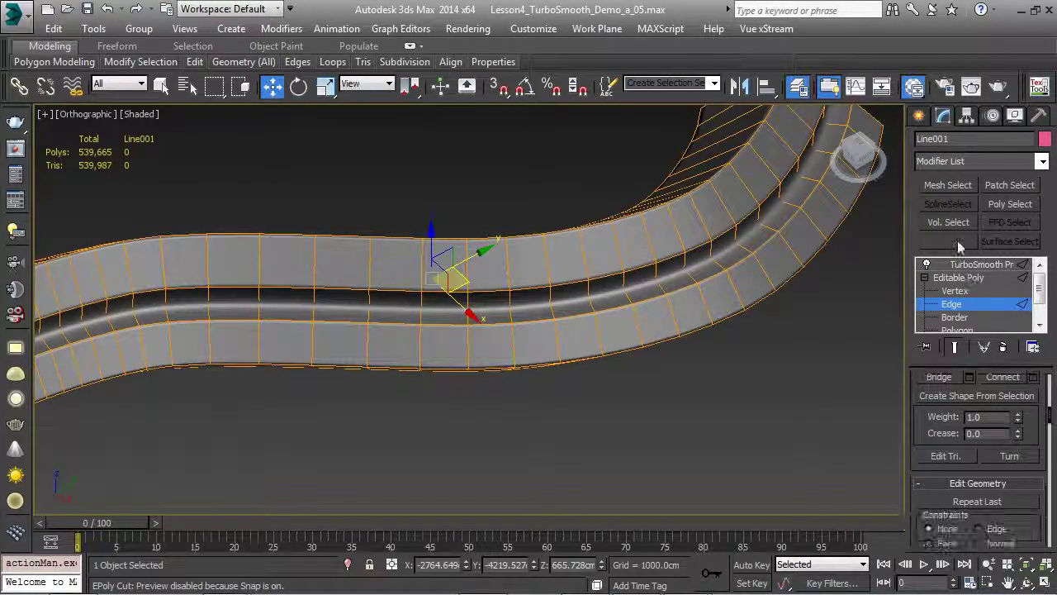
{"action": "middle_click_drag", "start_coordinate": [719, 382], "coordinate": [987, 396], "text": "alt"}
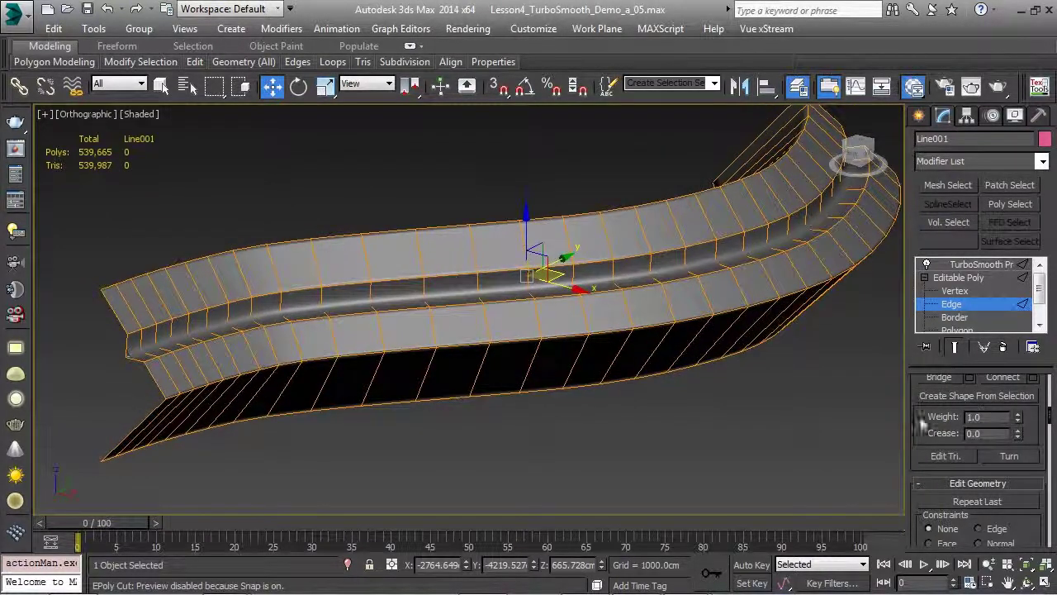
{"action": "left_click_drag", "start_coordinate": [1021, 424], "coordinate": [822, 200]}
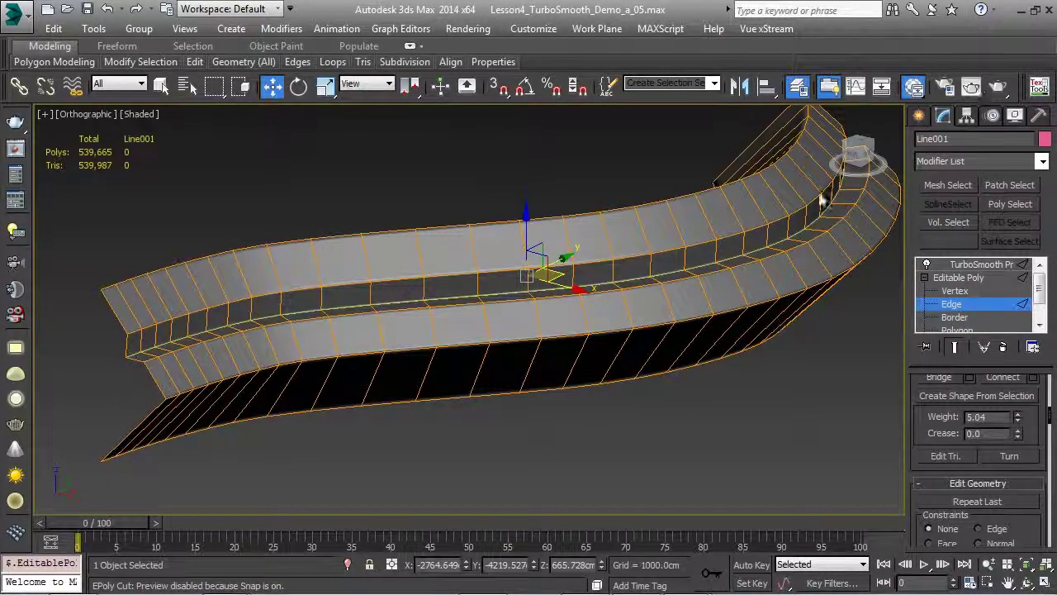
{"action": "left_click", "coordinate": [964, 305]}
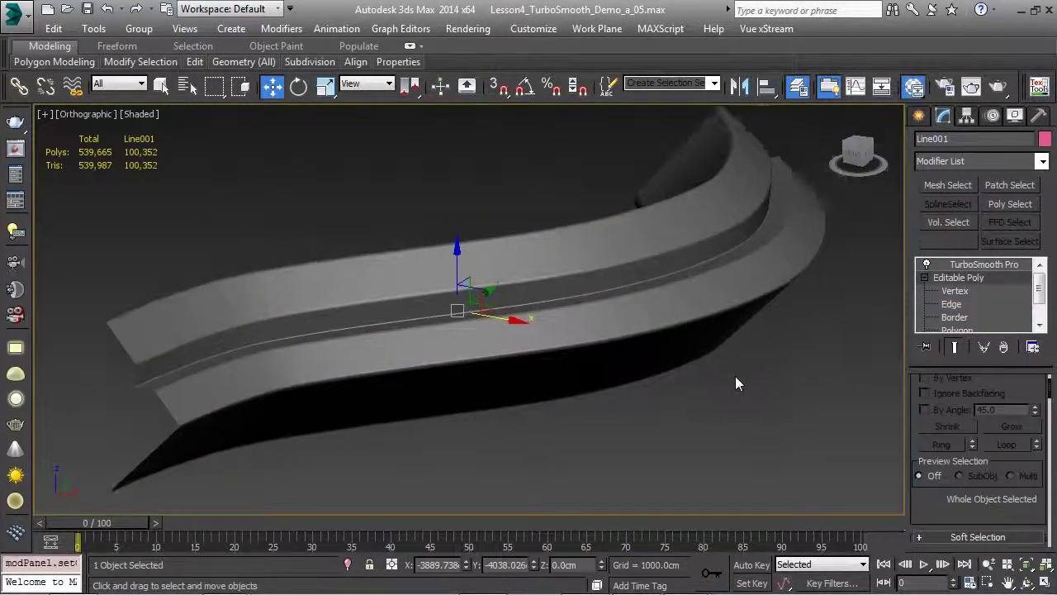
{"action": "middle_click_drag", "start_coordinate": [631, 344], "coordinate": [597, 377], "text": "alt"}
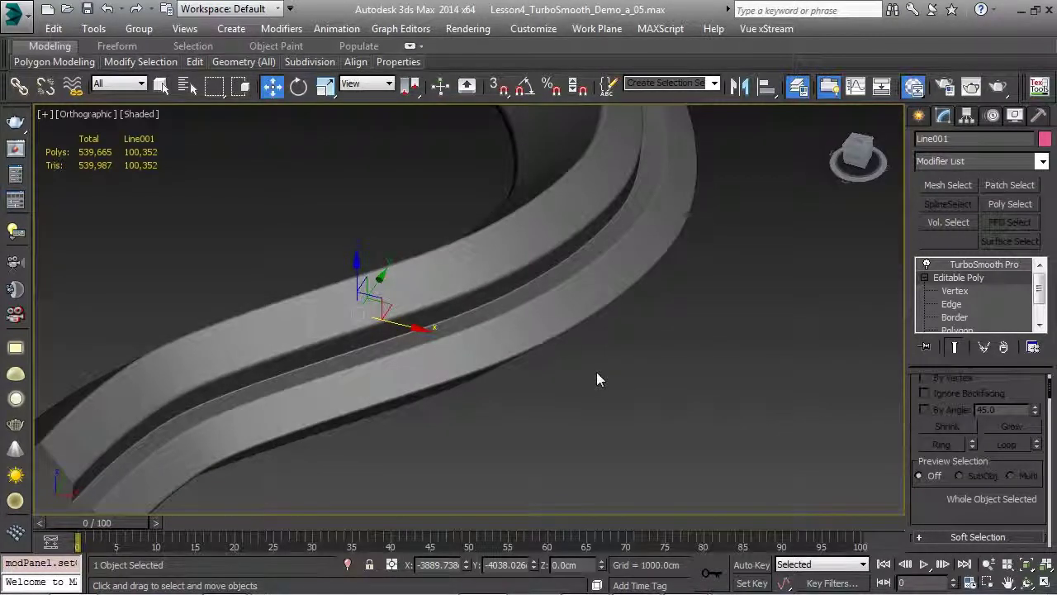
Step: Turn the TurboSmooth Pro modifier off and back on to compare the base mesh with the smoothed tube
{"action": "left_click", "coordinate": [927, 264]}
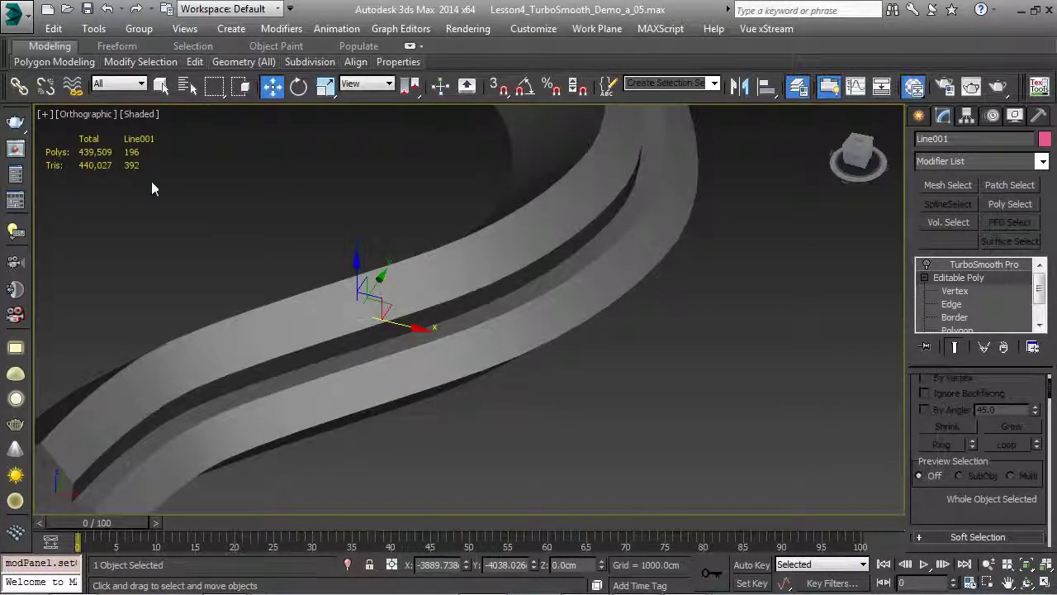
{"action": "scroll", "coordinate": [382, 274], "scroll_direction": "down", "scroll_amount": 2}
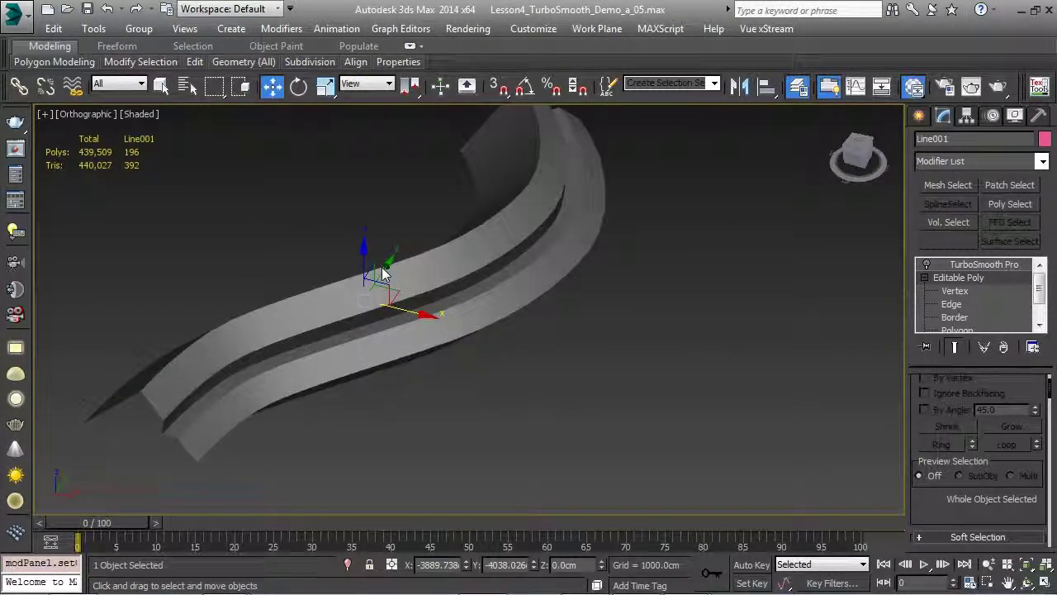
{"action": "scroll", "coordinate": [427, 285], "scroll_direction": "down", "scroll_amount": 4}
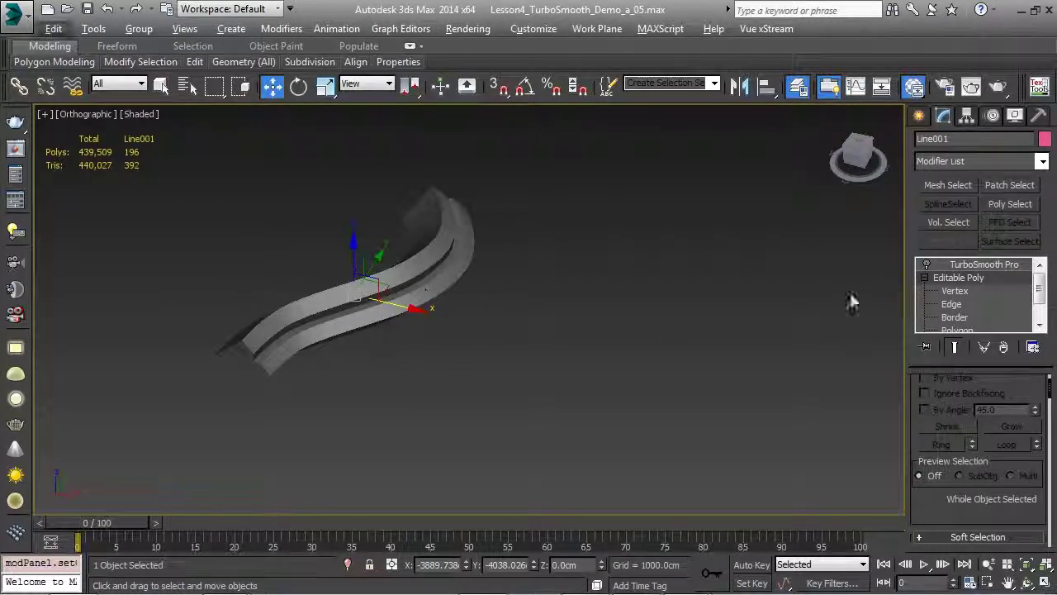
{"action": "left_click", "coordinate": [927, 264]}
Step: Clone the grooved tube beside the original as a copy and remove TurboSmooth Pro from the copy
{"action": "left_click_drag", "start_coordinate": [399, 309], "coordinate": [702, 376], "text": "shift"}
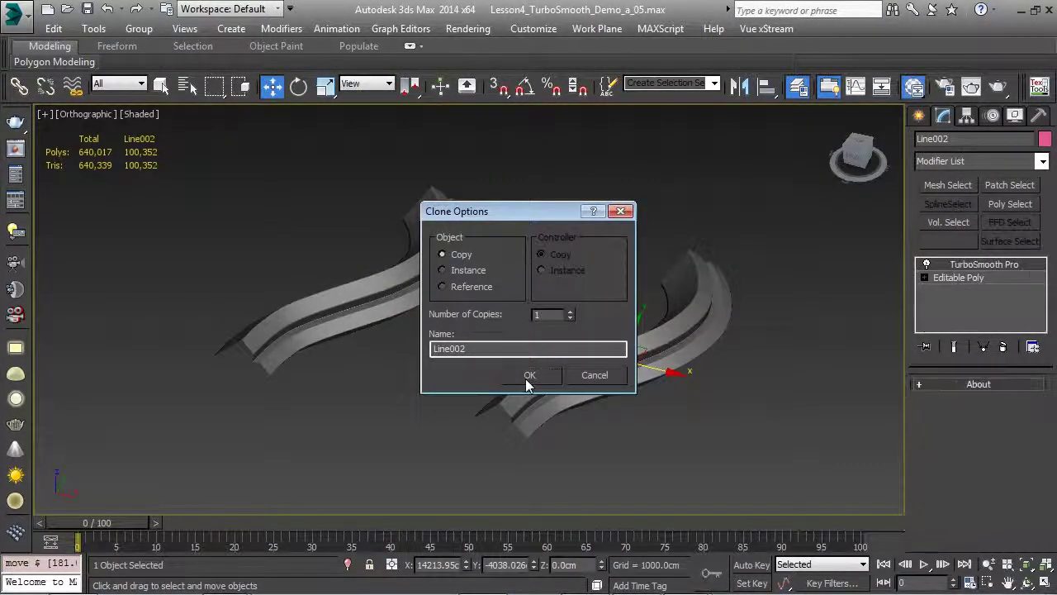
{"action": "left_click", "coordinate": [527, 376]}
{"action": "middle_click_drag", "start_coordinate": [693, 351], "coordinate": [636, 322]}
{"action": "scroll", "coordinate": [637, 331], "scroll_direction": "up", "scroll_amount": 3}
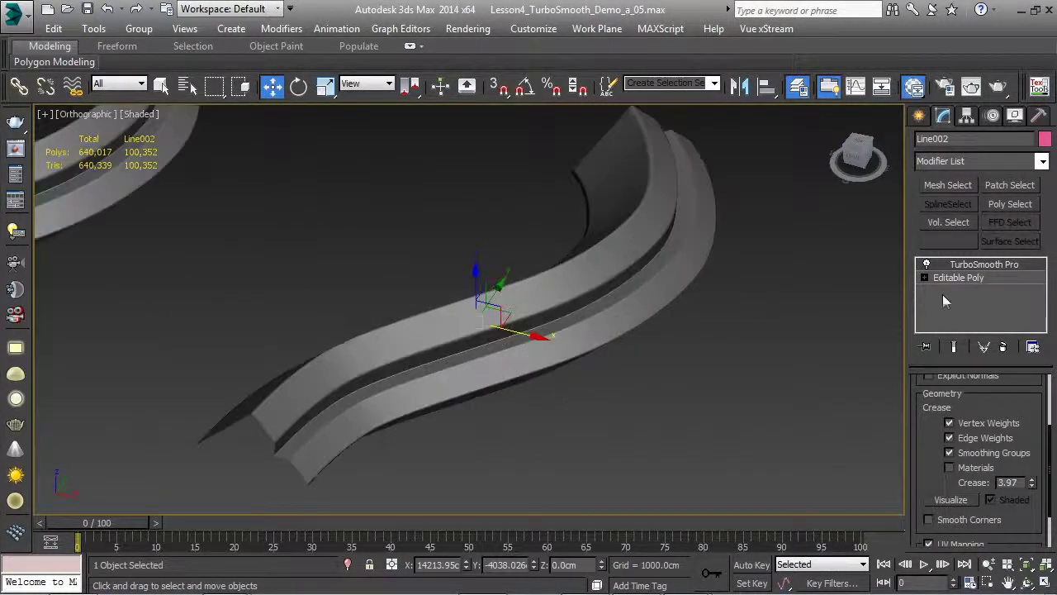
{"action": "left_click", "coordinate": [1005, 348]}
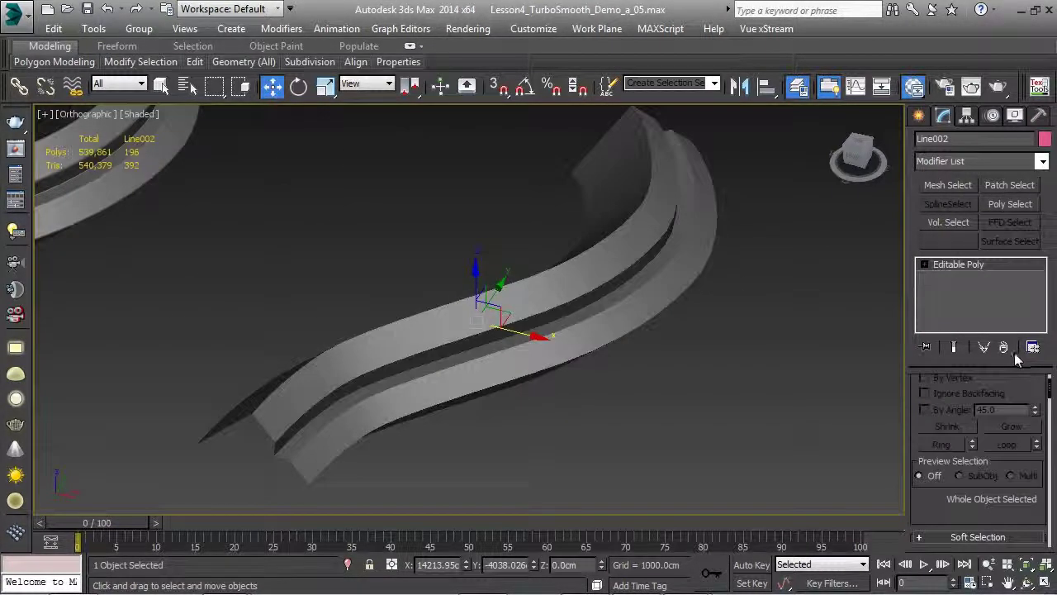
Step: Add a TurboSmooth modifier with 3 iterations and Isoline Display enabled to the copied tube
{"action": "left_click", "coordinate": [1042, 161]}
{"action": "scroll", "coordinate": [1011, 351], "scroll_direction": "down", "scroll_amount": 20}
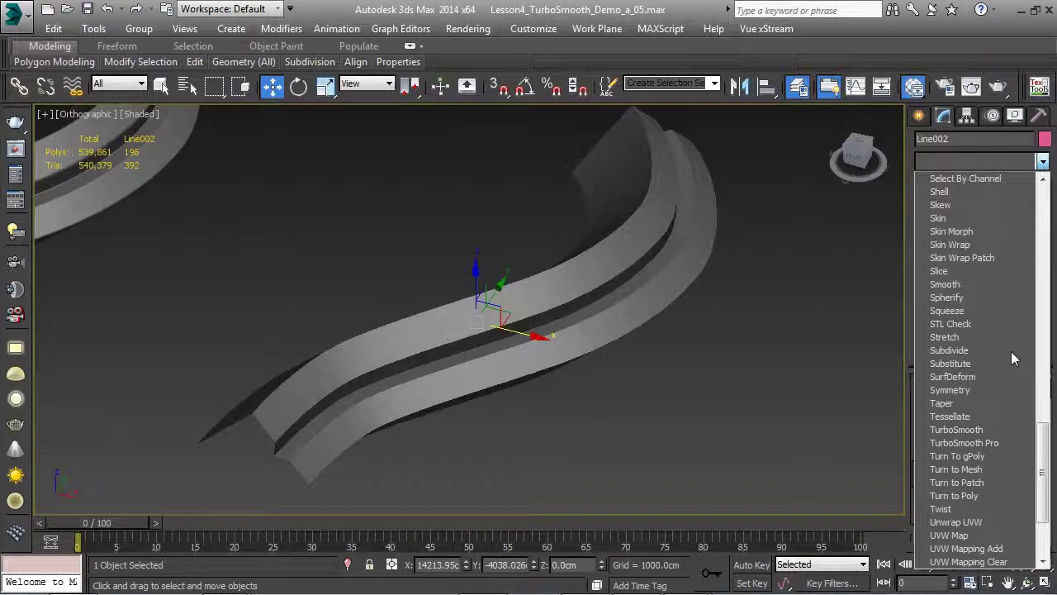
{"action": "left_click", "coordinate": [987, 312]}
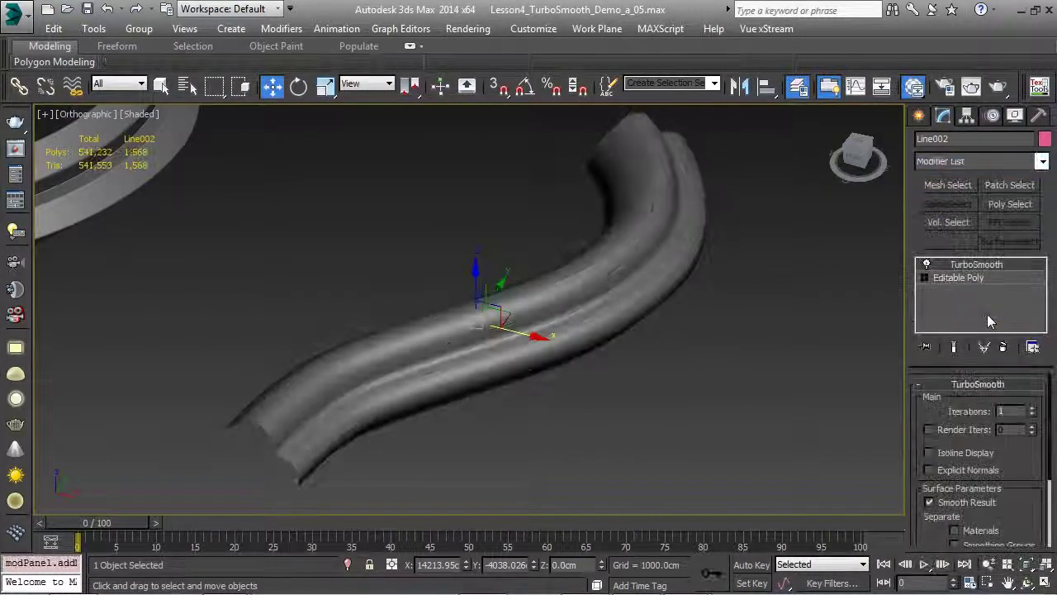
{"action": "left_click", "coordinate": [1033, 408]}
{"action": "left_click", "coordinate": [1032, 408]}
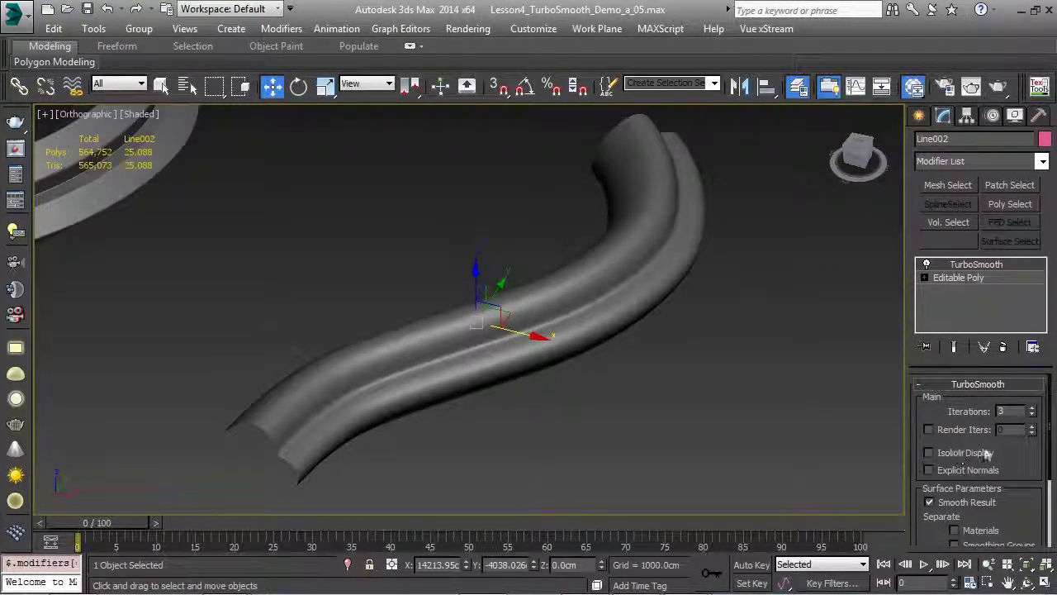
{"action": "left_click", "coordinate": [957, 455]}
Step: Insert four SwiftLoop edge loops in the copy's base mesh, beside the groove's upper edge and down its wall, with edged faces shown
{"action": "middle_click_drag", "start_coordinate": [633, 357], "coordinate": [658, 293], "text": "alt"}
{"action": "left_click", "coordinate": [958, 277]}
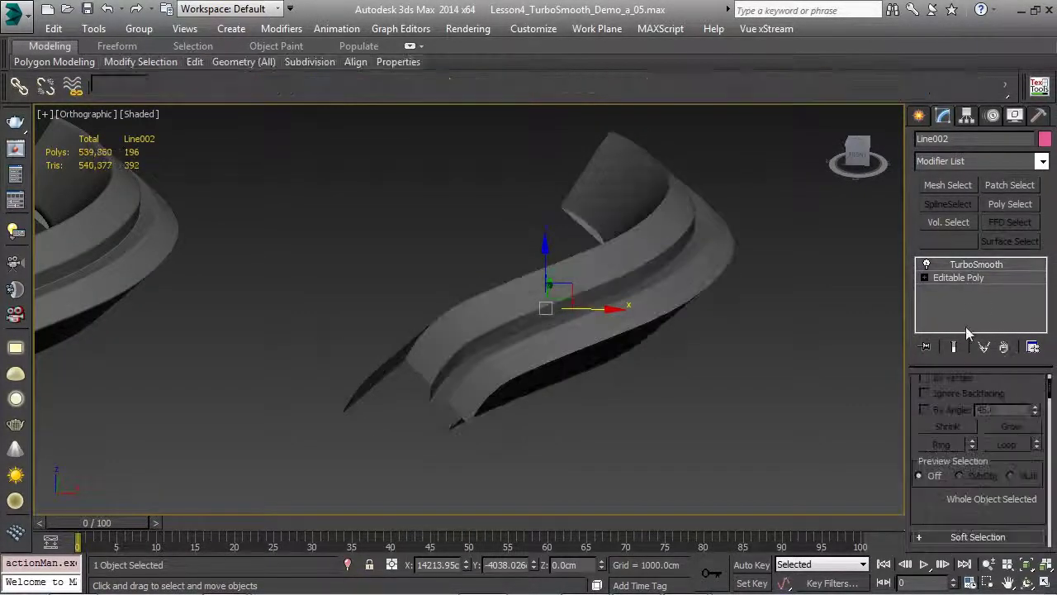
{"action": "mouse_move", "coordinate": [726, 364]}
{"action": "middle_mouse_down", "text": "alt"}
{"action": "mouse_move", "coordinate": [699, 368]}
{"action": "mouse_move", "coordinate": [684, 342]}
{"action": "mouse_move", "coordinate": [698, 291]}
{"action": "mouse_move", "coordinate": [716, 290]}
{"action": "middle_mouse_up", "text": "alt"}
{"action": "key", "text": "F4"}
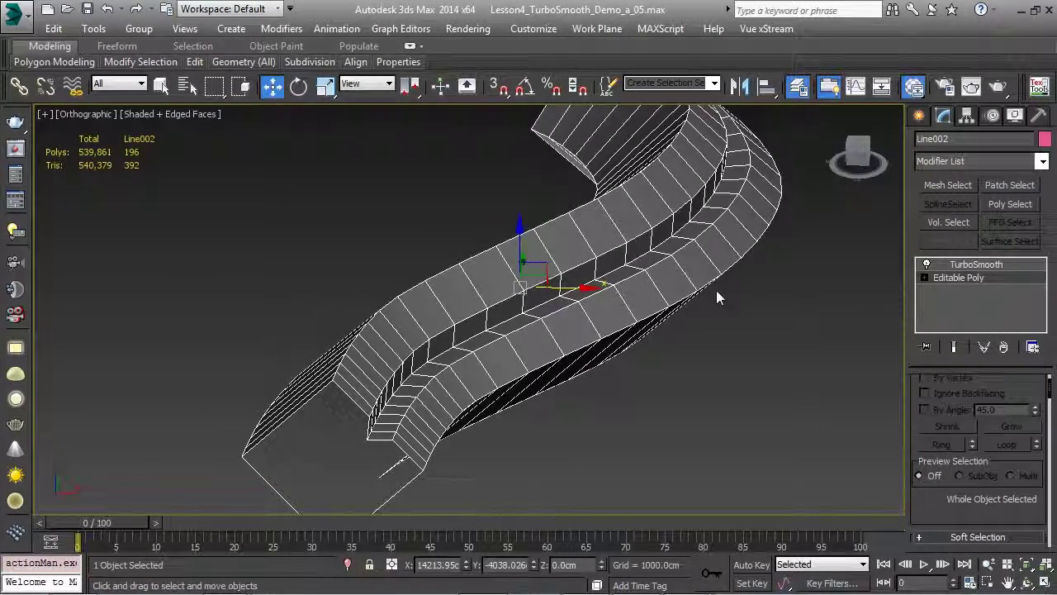
{"action": "left_click", "coordinate": [961, 281]}
{"action": "key", "text": "1"}
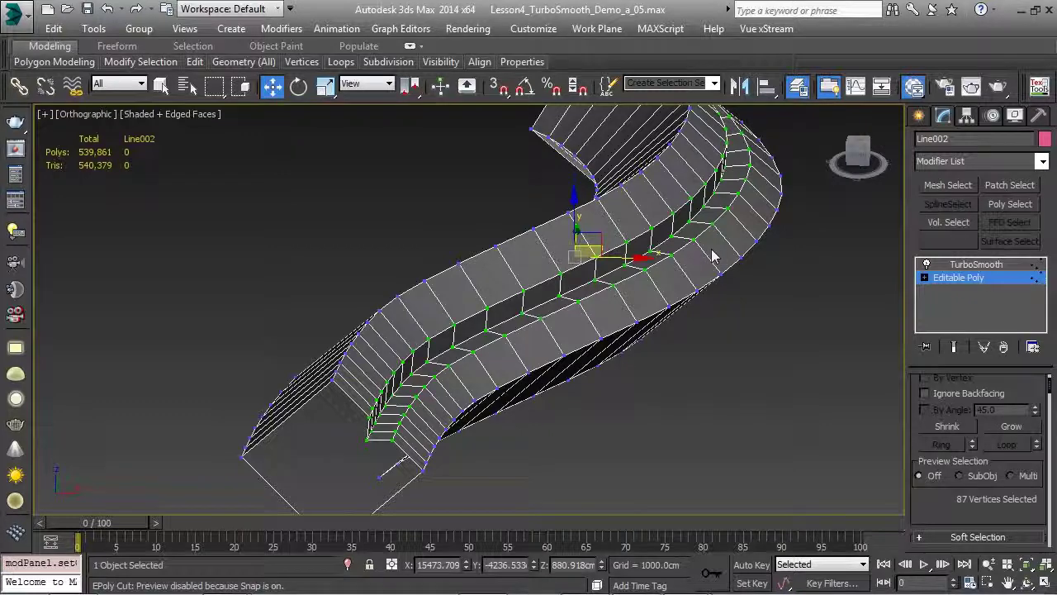
{"action": "left_click", "coordinate": [962, 279]}
{"action": "right_click", "coordinate": [636, 241]}
{"action": "left_click", "coordinate": [669, 223]}
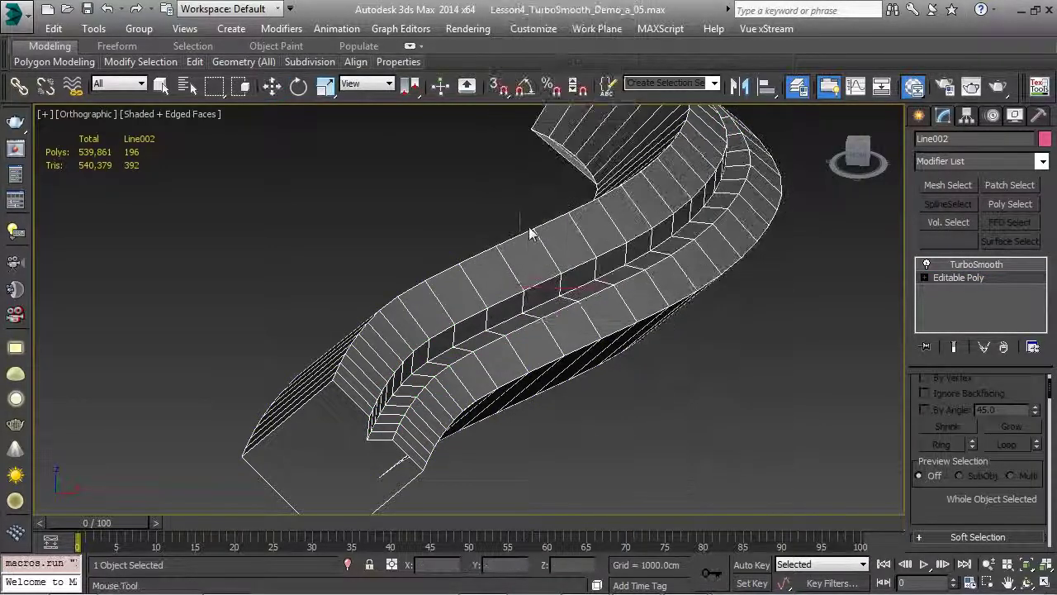
{"action": "left_click", "coordinate": [502, 259]}
{"action": "left_click", "coordinate": [527, 291]}
{"action": "left_click", "coordinate": [529, 298]}
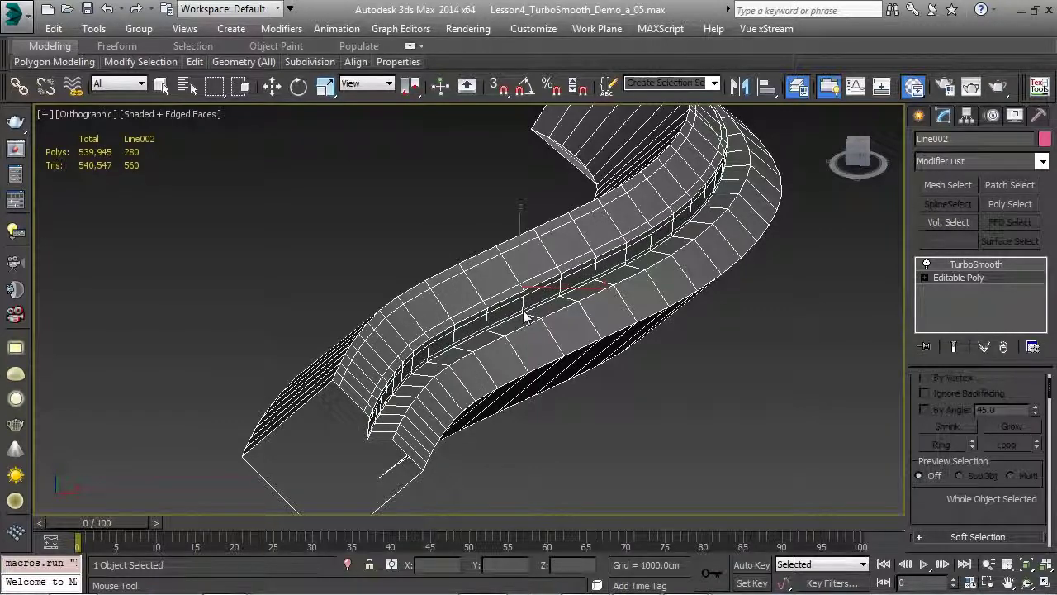
{"action": "left_click", "coordinate": [526, 312]}
Step: Preview the copy's smoothed result briefly and insert four more edge loops across the groove's floor and the adjoining outer band
{"action": "left_click", "coordinate": [955, 348]}
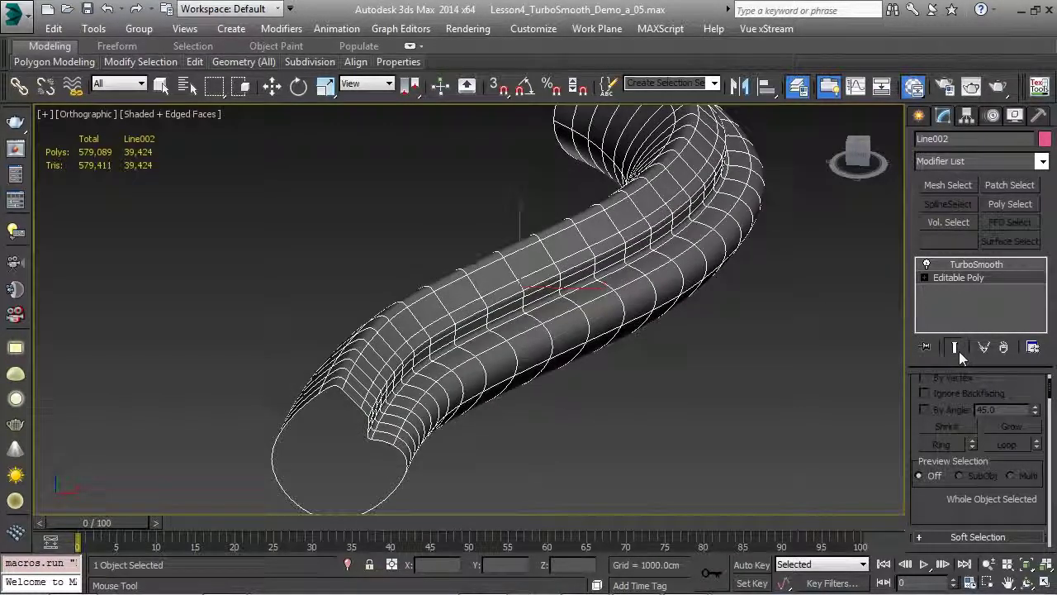
{"action": "left_click", "coordinate": [955, 347]}
{"action": "middle_click_drag", "start_coordinate": [663, 275], "coordinate": [582, 304], "text": "alt"}
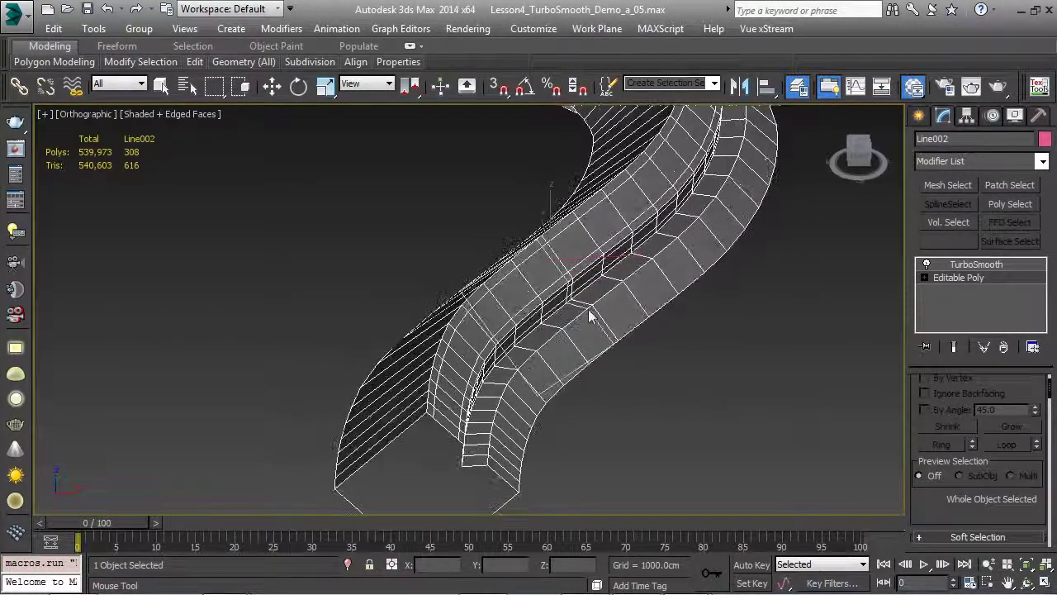
{"action": "left_click", "coordinate": [584, 307]}
{"action": "left_click", "coordinate": [601, 308]}
{"action": "left_click", "coordinate": [612, 323]}
{"action": "left_click", "coordinate": [621, 334]}
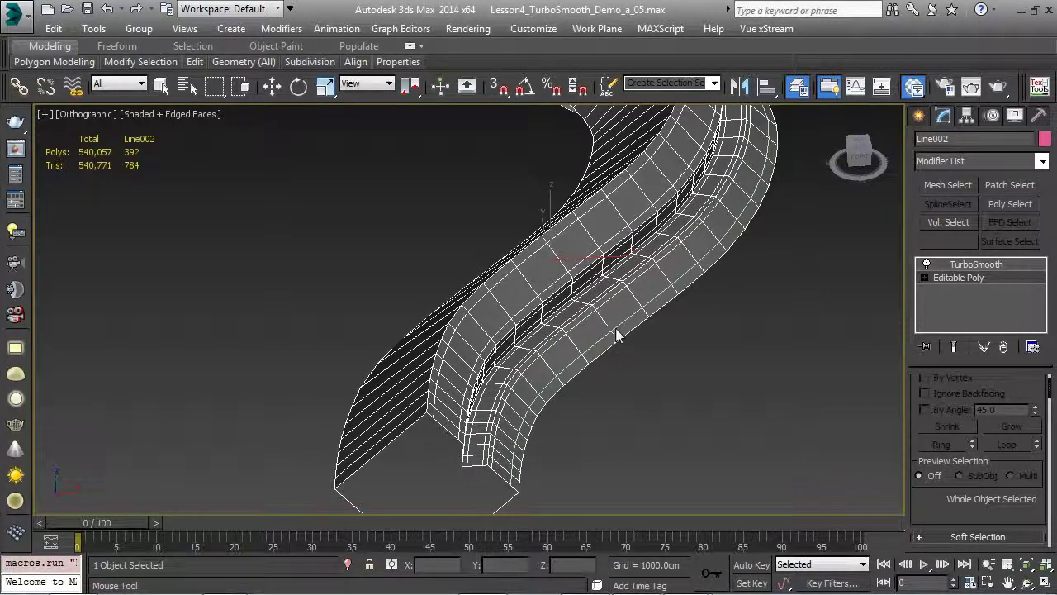
Step: Insert six more edge loops near the remaining sides and underside edges of the copied tube, and show the smoothed end result
{"action": "middle_click_drag", "start_coordinate": [617, 335], "coordinate": [578, 297], "text": "alt"}
{"action": "left_click", "coordinate": [532, 359]}
{"action": "left_click", "coordinate": [655, 376]}
{"action": "middle_click_drag", "start_coordinate": [655, 376], "coordinate": [719, 207], "text": "alt"}
{"action": "left_click", "coordinate": [776, 204]}
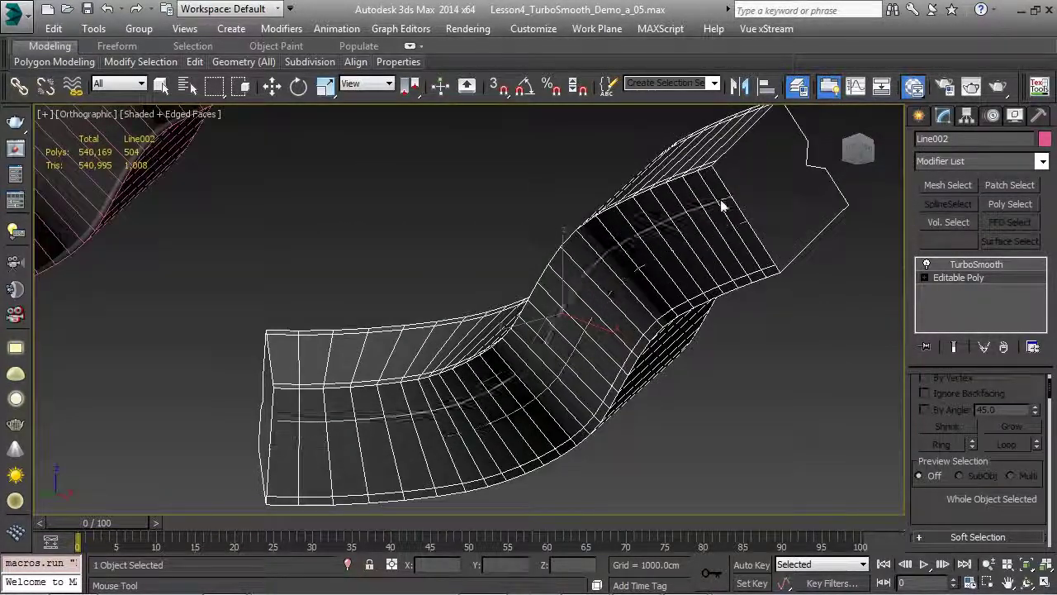
{"action": "left_click", "coordinate": [731, 243]}
{"action": "middle_click_drag", "start_coordinate": [731, 244], "coordinate": [478, 272], "text": "alt"}
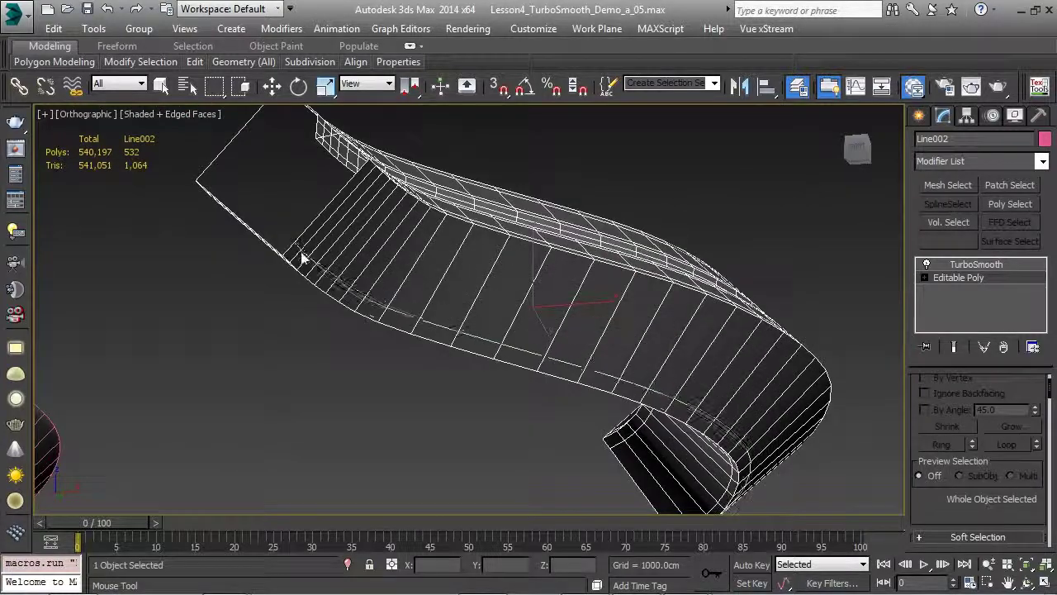
{"action": "left_click", "coordinate": [369, 182]}
{"action": "left_click", "coordinate": [371, 196]}
{"action": "middle_click_drag", "start_coordinate": [371, 196], "coordinate": [678, 322], "text": "alt"}
{"action": "key", "text": "w"}
{"action": "left_click", "coordinate": [954, 346]}
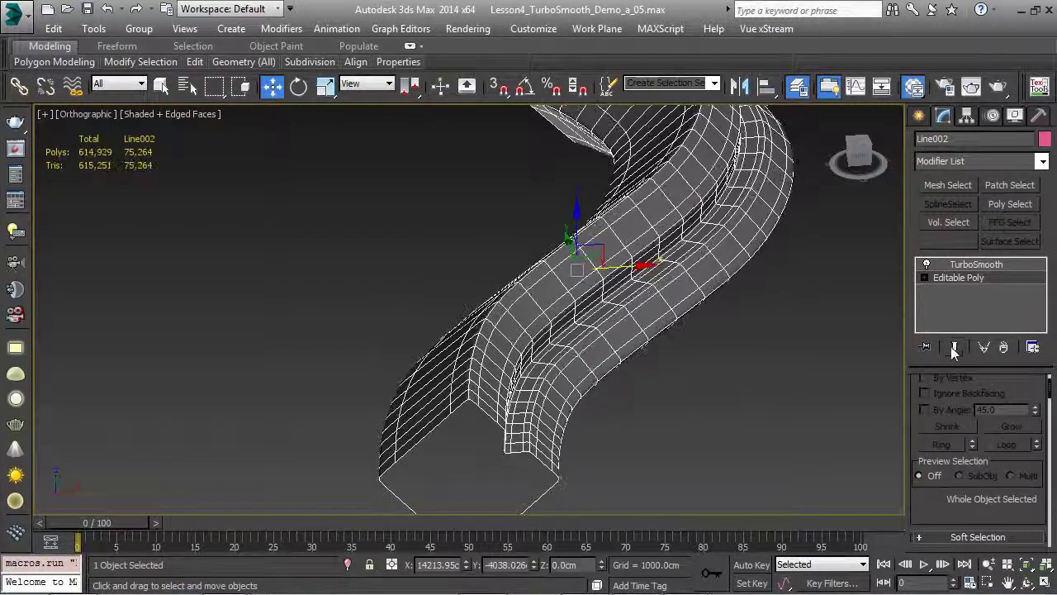
Step: Inspect the smoothed groove up close and insert two more SwiftLoop edge loops beside its bottom corner
{"action": "key", "text": "F4"}
{"action": "scroll", "coordinate": [666, 379], "scroll_direction": "down", "scroll_amount": 3}
{"action": "mouse_move", "coordinate": [646, 380]}
{"action": "middle_mouse_down", "text": "alt"}
{"action": "mouse_move", "coordinate": [608, 383]}
{"action": "mouse_move", "coordinate": [642, 352]}
{"action": "mouse_move", "coordinate": [607, 336]}
{"action": "mouse_move", "coordinate": [637, 382]}
{"action": "mouse_move", "coordinate": [636, 355]}
{"action": "mouse_move", "coordinate": [584, 337]}
{"action": "middle_mouse_up", "text": "alt"}
{"action": "scroll", "coordinate": [595, 330], "scroll_direction": "up", "scroll_amount": 5}
{"action": "key", "text": "F4"}
{"action": "scroll", "coordinate": [584, 337], "scroll_direction": "up", "scroll_amount": 5}
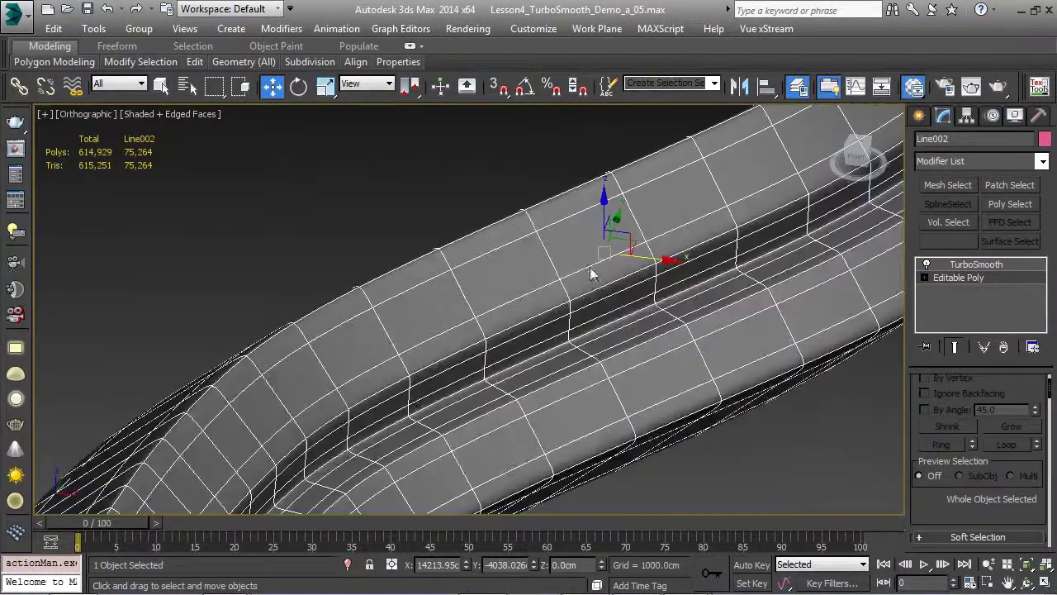
{"action": "right_click", "coordinate": [668, 334]}
{"action": "left_click", "coordinate": [694, 307]}
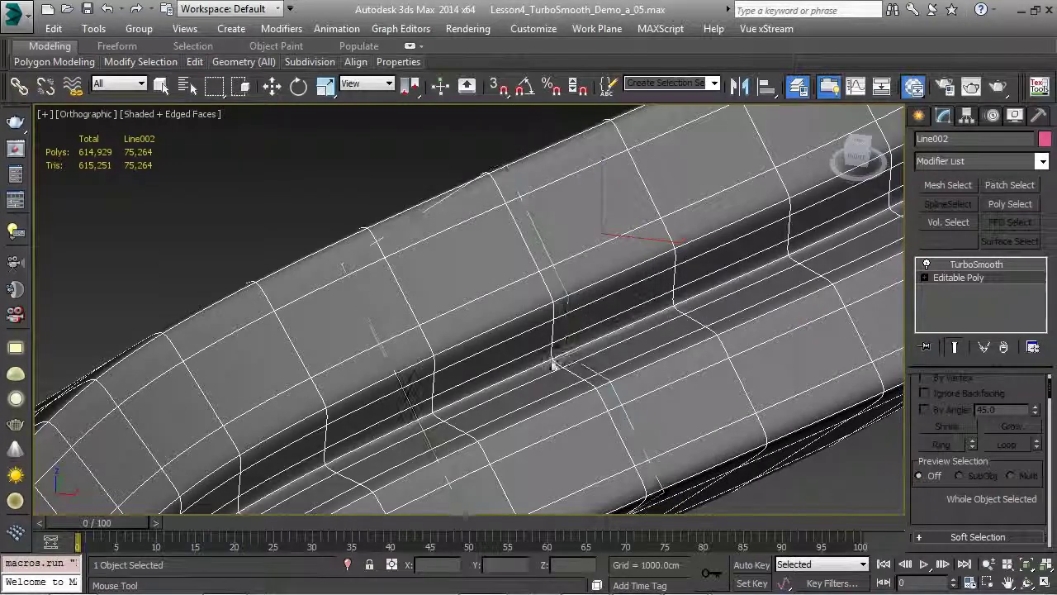
{"action": "left_click", "coordinate": [553, 362]}
{"action": "left_click", "coordinate": [604, 380]}
{"action": "key", "text": "w"}
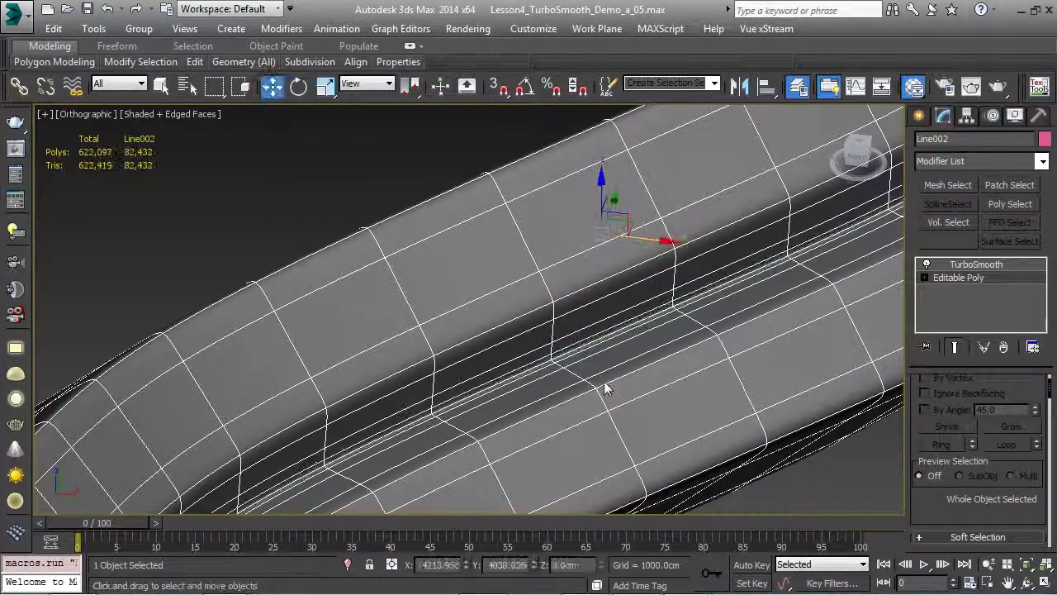
Step: Move the copy close to the original tube and turn off the smoothing modifiers on both to compare their base meshes
{"action": "key", "text": "F4"}
{"action": "scroll", "coordinate": [604, 381], "scroll_direction": "down", "scroll_amount": 6}
{"action": "scroll", "coordinate": [547, 363], "scroll_direction": "down", "scroll_amount": 4}
{"action": "middle_click_drag", "start_coordinate": [715, 326], "coordinate": [613, 351], "text": "alt"}
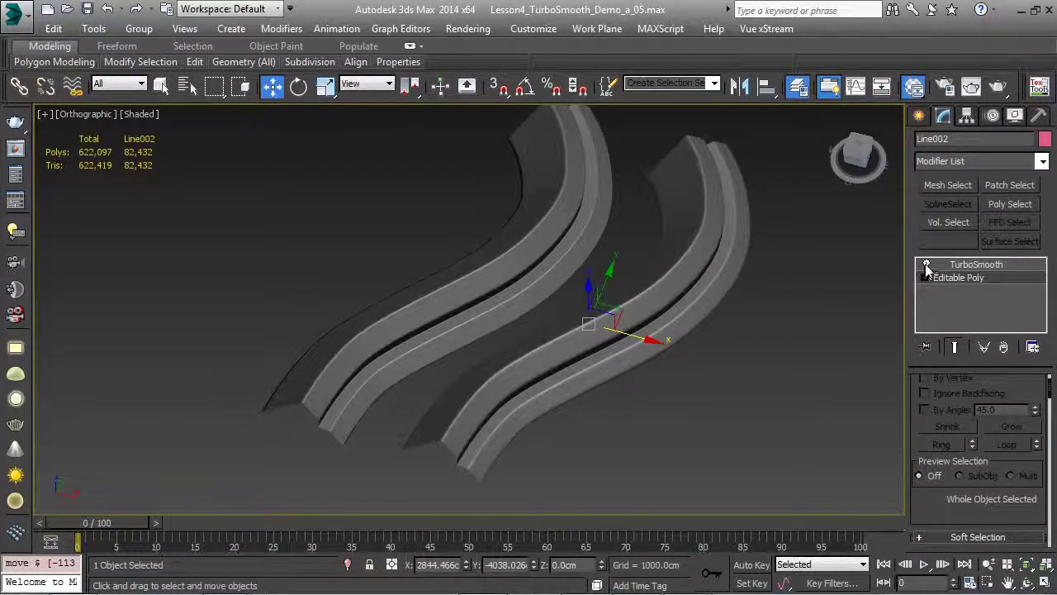
{"action": "left_click", "coordinate": [926, 265]}
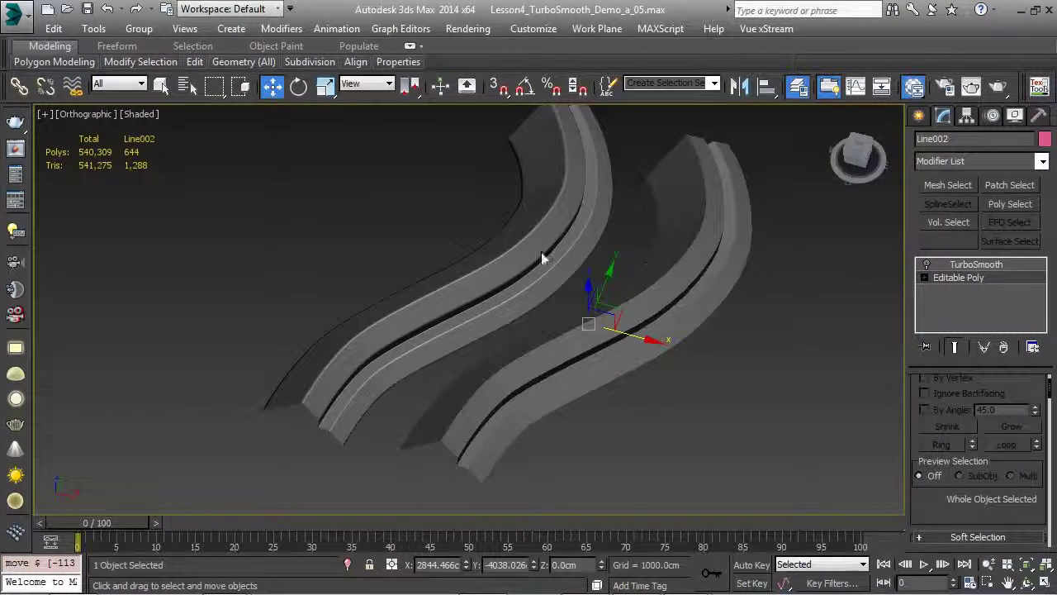
{"action": "left_click", "coordinate": [540, 251]}
{"action": "left_click", "coordinate": [927, 264]}
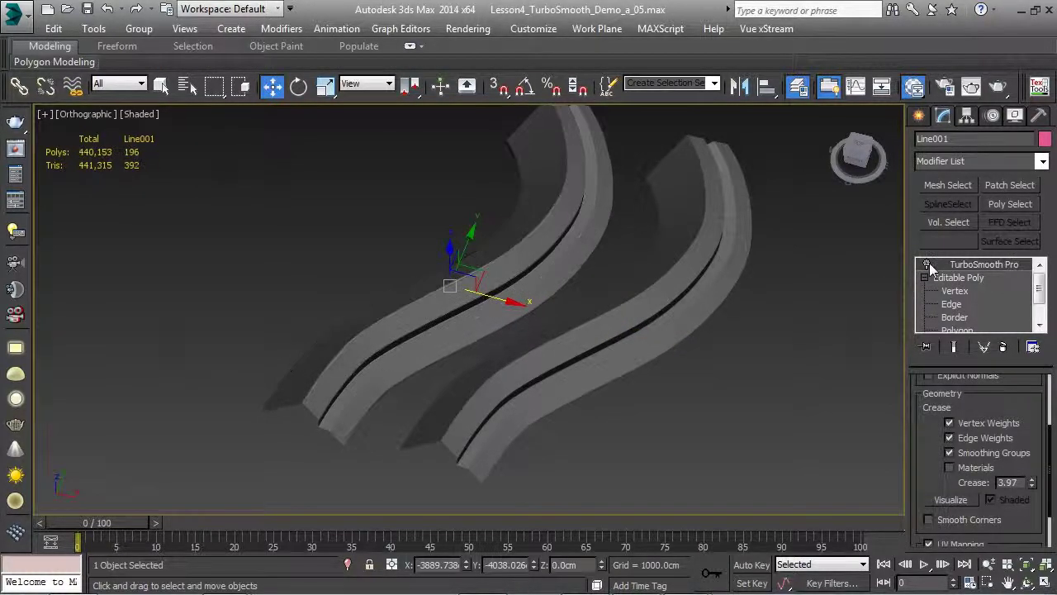
{"action": "left_click", "coordinate": [696, 284]}
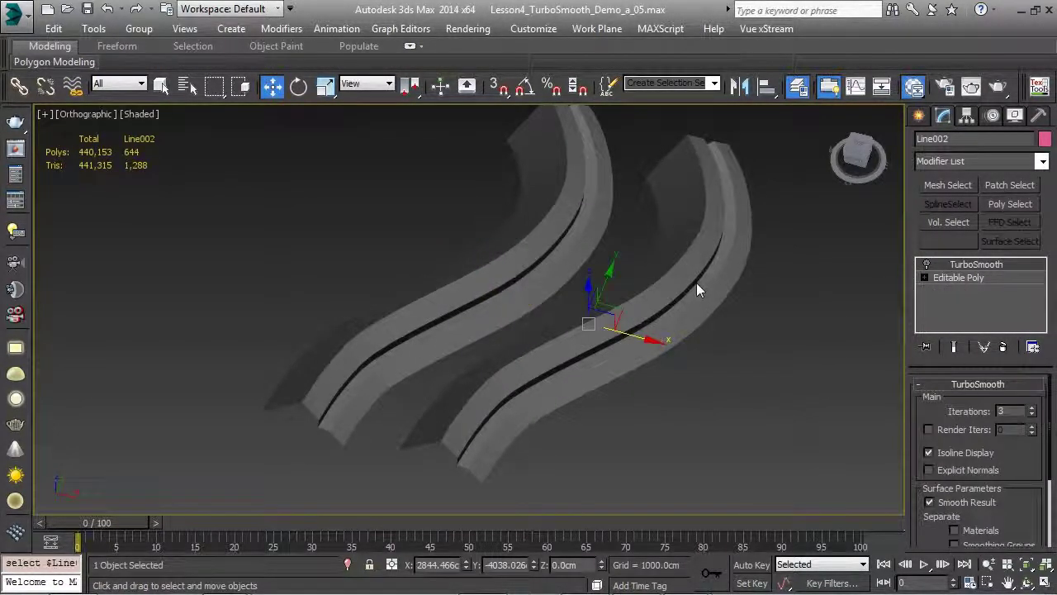
{"action": "middle_click_drag", "start_coordinate": [719, 300], "coordinate": [702, 318], "text": "alt"}
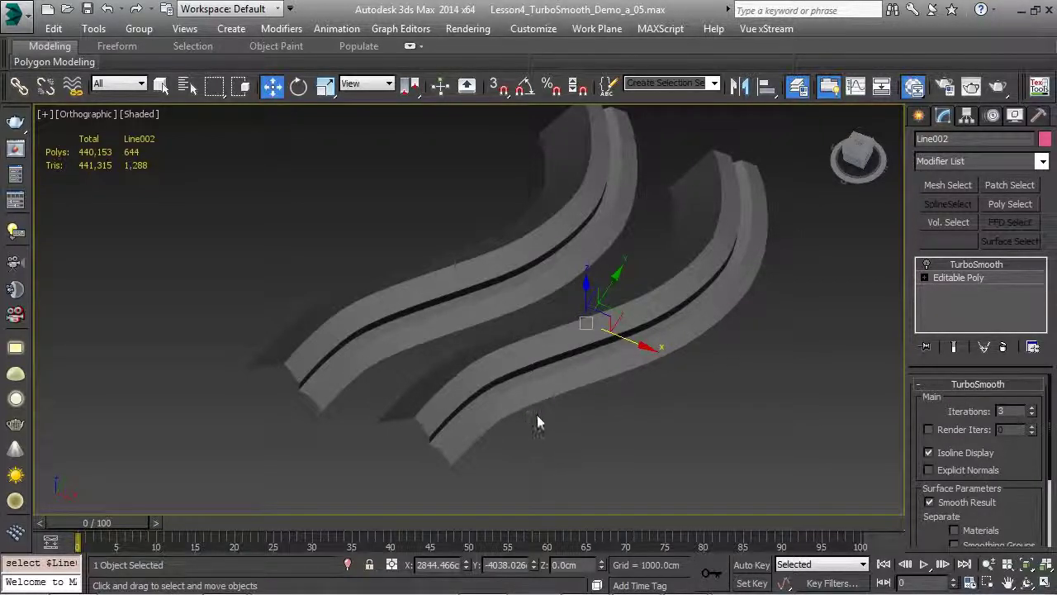
Step: Select both grooved tubes and delete them from the scene
{"action": "middle_click_drag", "start_coordinate": [643, 447], "coordinate": [588, 450]}
{"action": "scroll", "coordinate": [593, 438], "scroll_direction": "down", "scroll_amount": 3}
{"action": "left_click_drag", "start_coordinate": [715, 293], "coordinate": [397, 390]}
{"action": "key", "text": "Delete"}
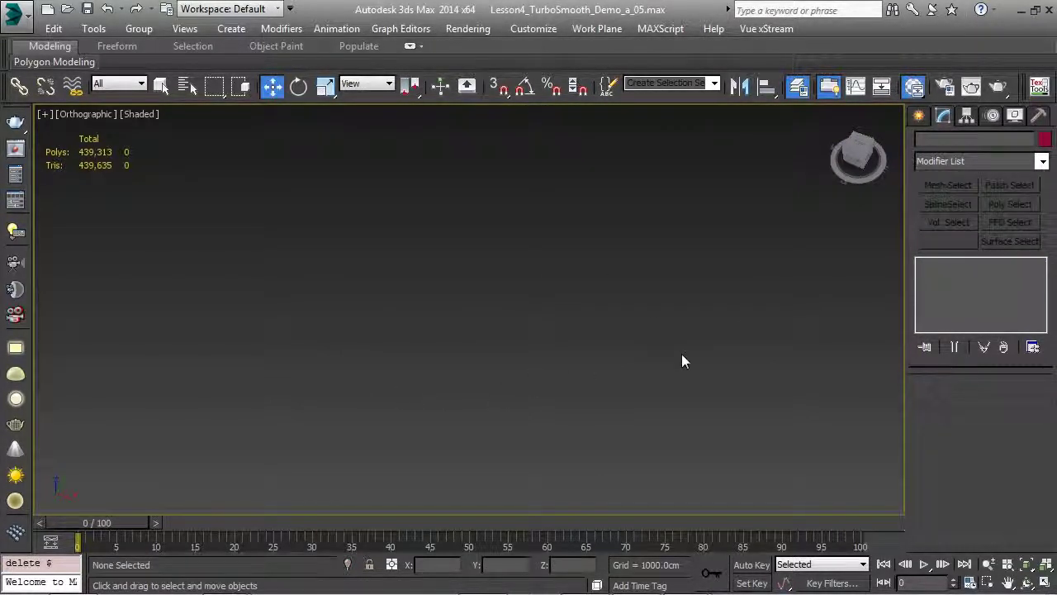
Step: Unhide the TurboSmooth layer in the front view, then select and frame its two feather-shaped objects
{"action": "key", "text": "f"}
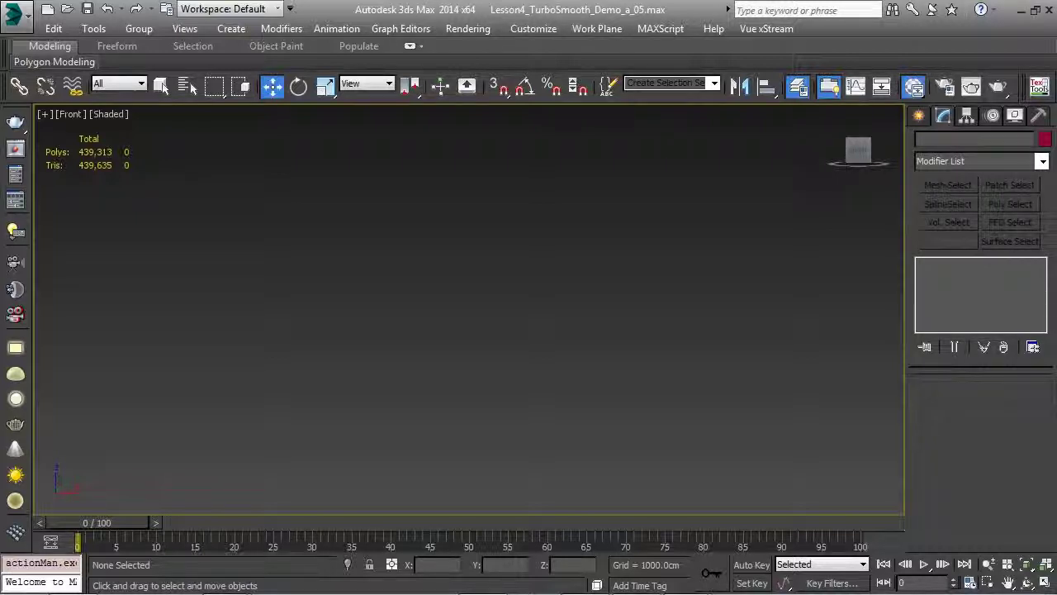
{"action": "left_click", "coordinate": [829, 86]}
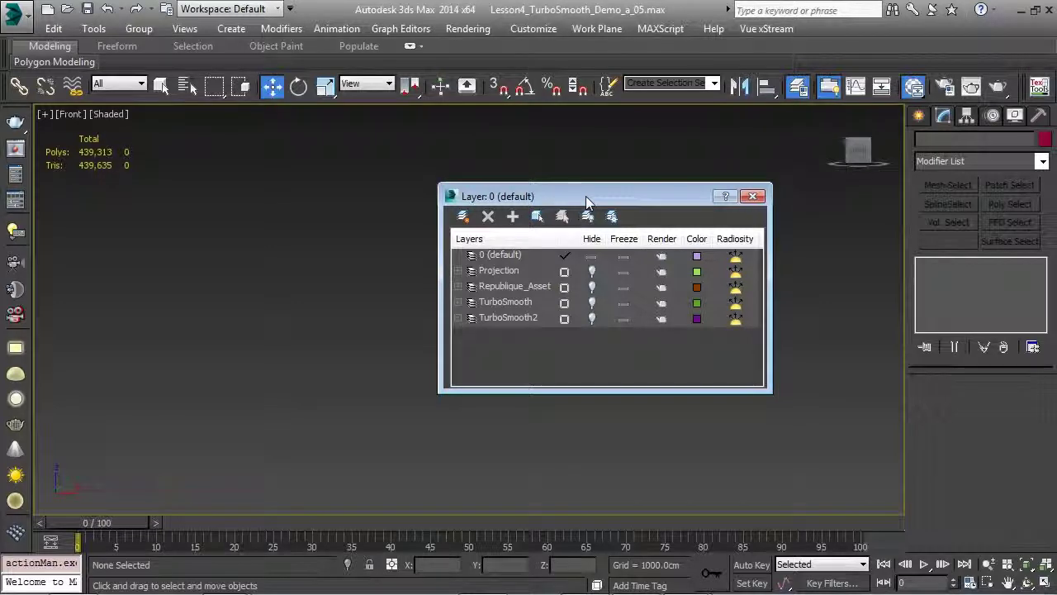
{"action": "left_click", "coordinate": [593, 302]}
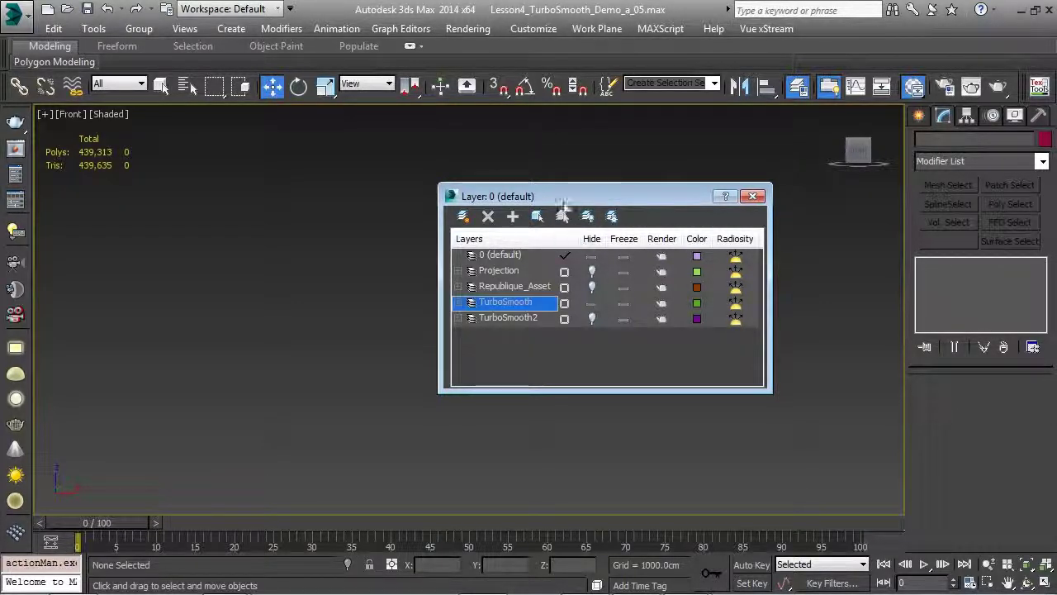
{"action": "left_click_drag", "start_coordinate": [560, 201], "coordinate": [738, 185]}
{"action": "left_click_drag", "start_coordinate": [500, 181], "coordinate": [352, 343]}
{"action": "key", "text": "z"}
{"action": "middle_click_drag", "start_coordinate": [451, 278], "coordinate": [386, 288]}
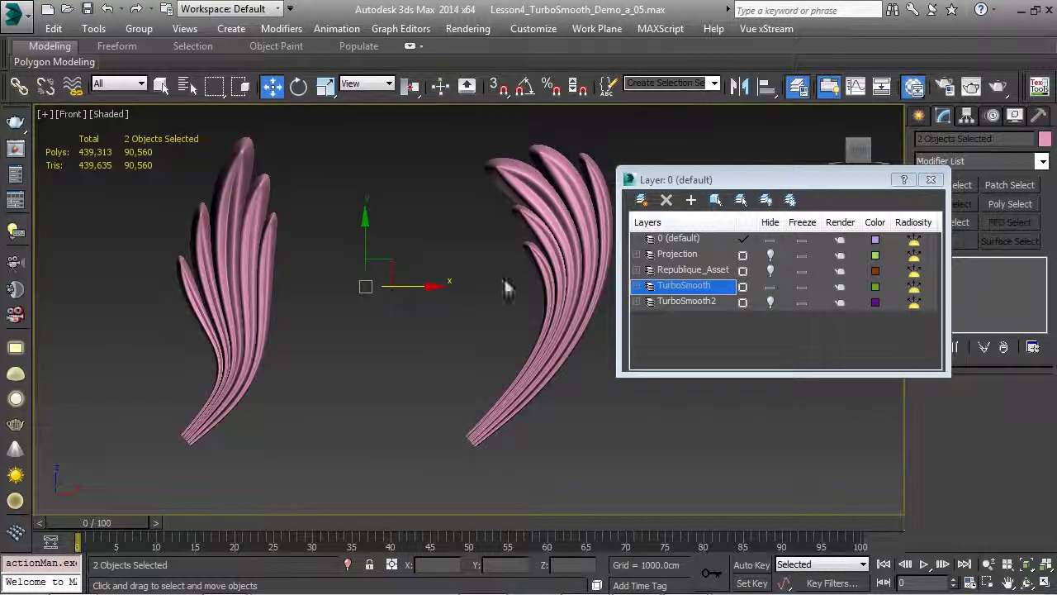
Step: Show edged faces on the feather shapes, select the curled Turbo object and close the layer manager
{"action": "key", "text": "F3"}
{"action": "key", "text": "F3"}
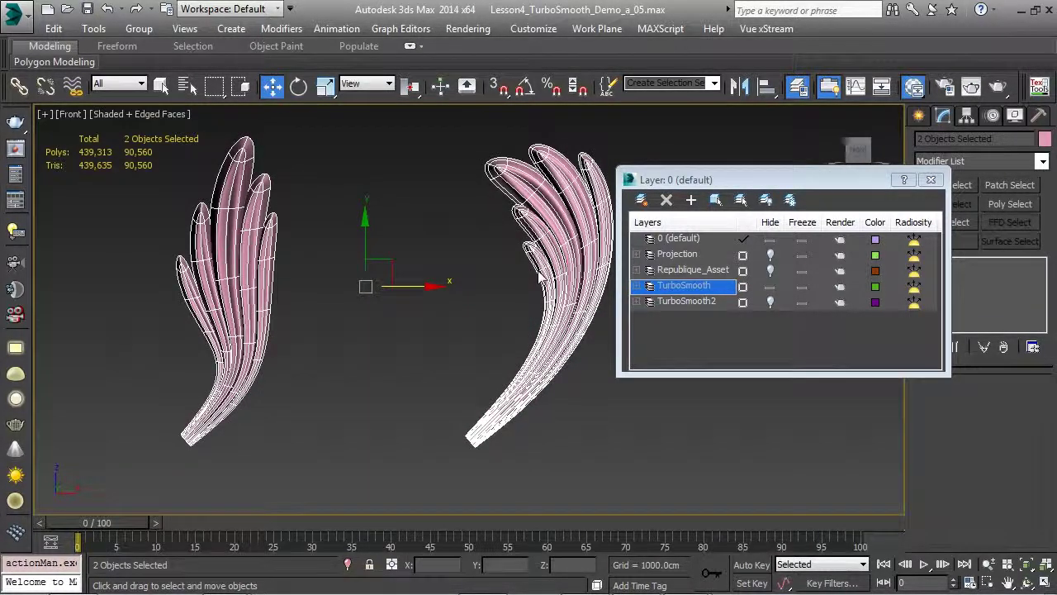
{"action": "left_click", "coordinate": [573, 254]}
{"action": "key", "text": "F4"}
{"action": "key", "text": "F4"}
{"action": "middle_click_drag", "start_coordinate": [572, 255], "coordinate": [545, 238]}
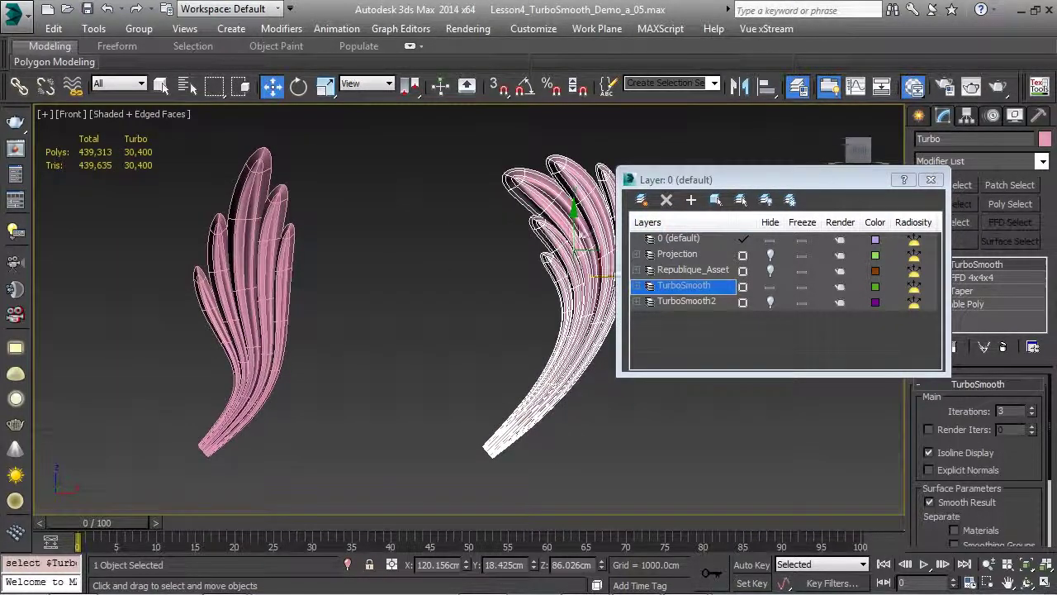
{"action": "left_click_drag", "start_coordinate": [823, 180], "coordinate": [844, 184]}
{"action": "left_click", "coordinate": [952, 184]}
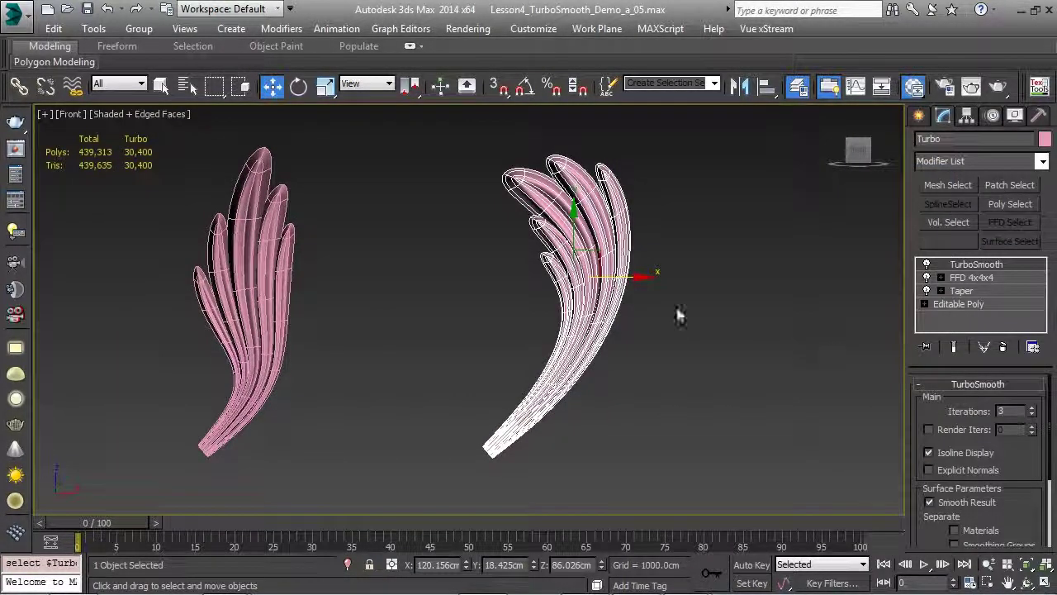
Step: Turn TurboSmooth off and back on for the curled Turbo object to compare its base mesh with the smoothed shape
{"action": "scroll", "coordinate": [680, 311], "scroll_direction": "up", "scroll_amount": 5}
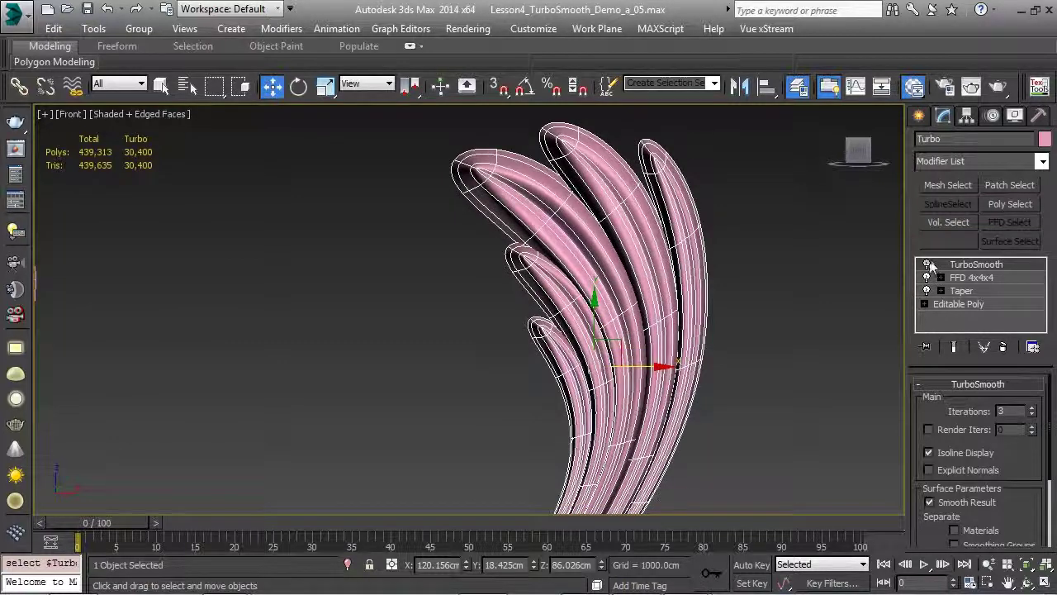
{"action": "left_click", "coordinate": [927, 263]}
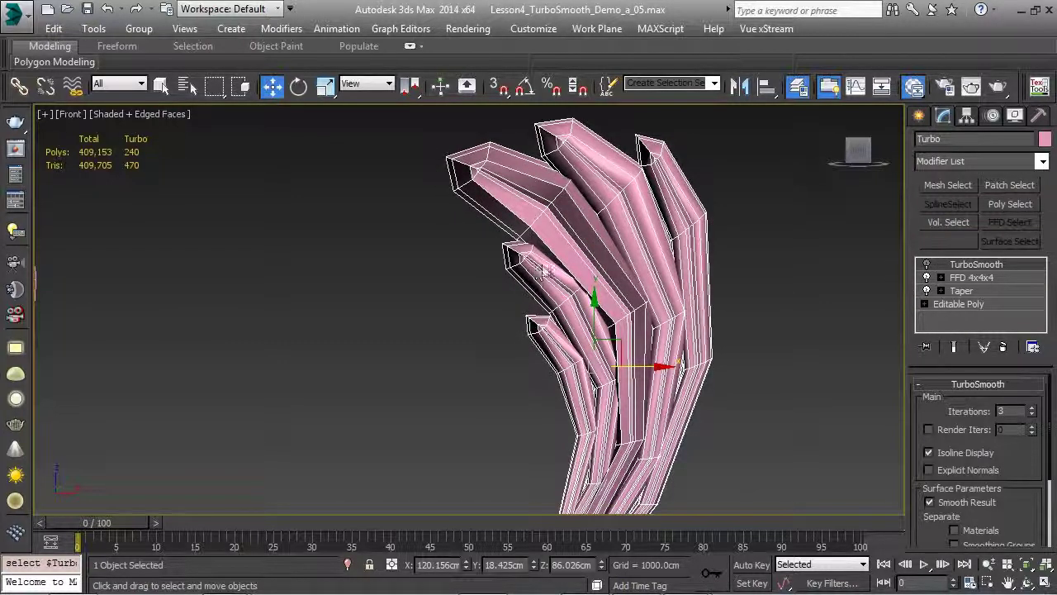
{"action": "left_click", "coordinate": [926, 264]}
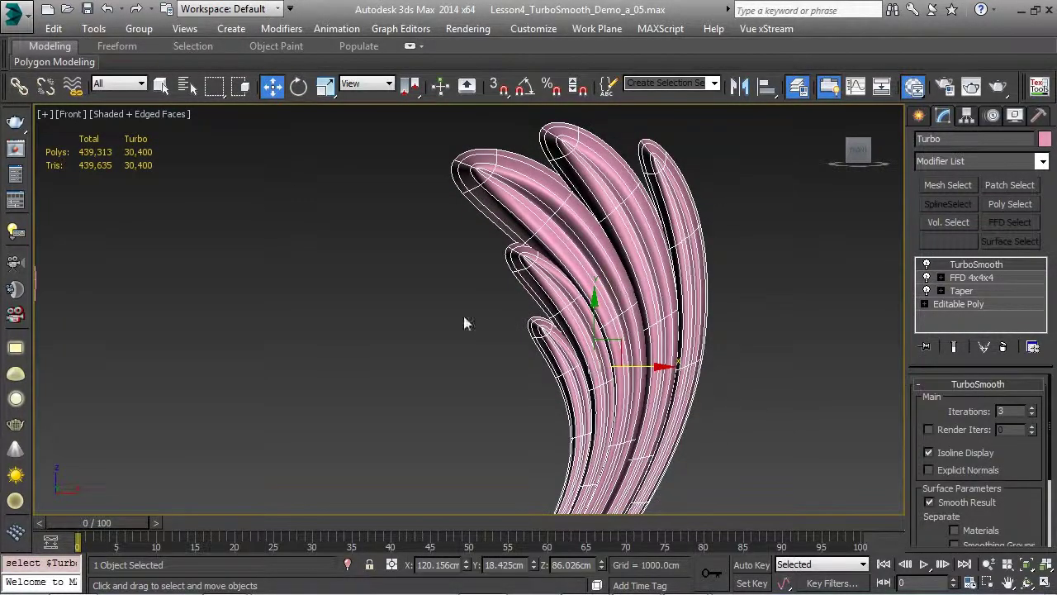
Step: Select the TurboPro feather object and turn off its TurboSmooth Pro modifier to examine the base mesh
{"action": "scroll", "coordinate": [574, 306], "scroll_direction": "up", "scroll_amount": 2}
{"action": "scroll", "coordinate": [607, 311], "scroll_direction": "down", "scroll_amount": 5}
{"action": "middle_click_drag", "start_coordinate": [335, 324], "coordinate": [719, 259]}
{"action": "left_click", "coordinate": [498, 286]}
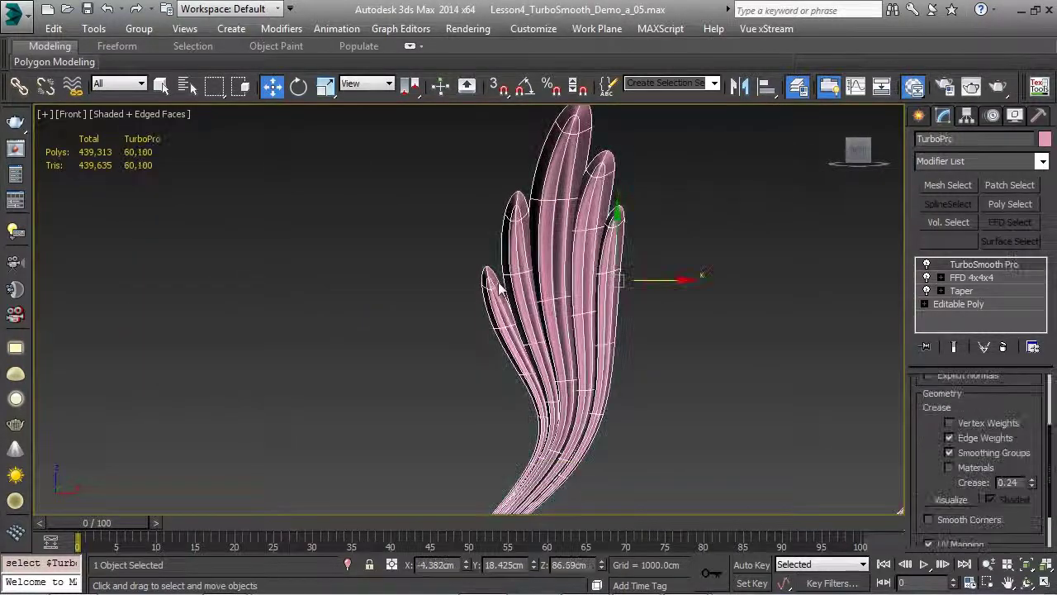
{"action": "left_click", "coordinate": [926, 264]}
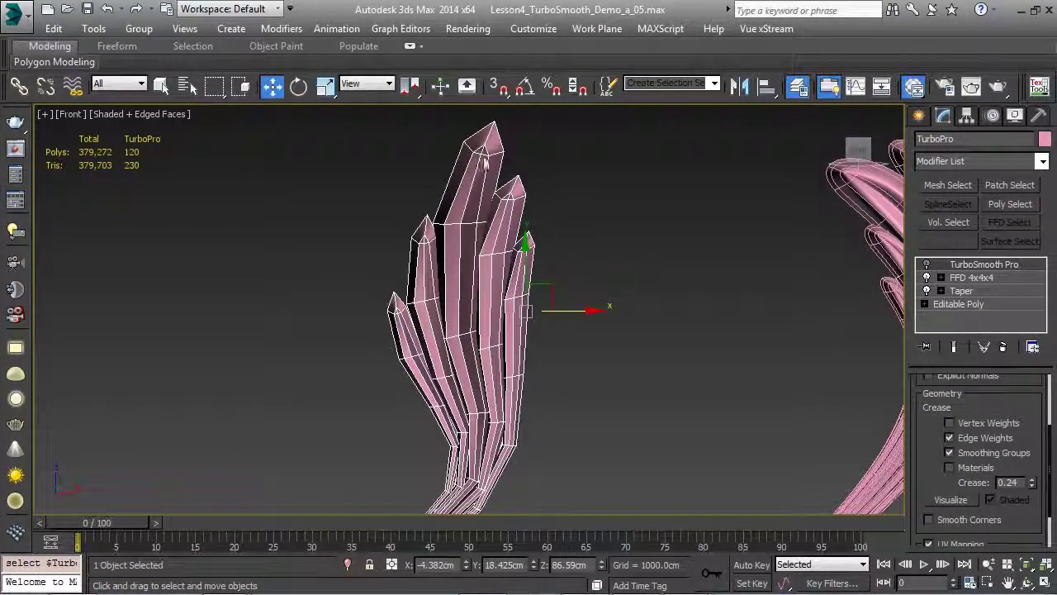
Step: Turn TurboSmooth Pro back on for the feather and place an independent copy about 100 cm to its left
{"action": "left_click", "coordinate": [927, 264]}
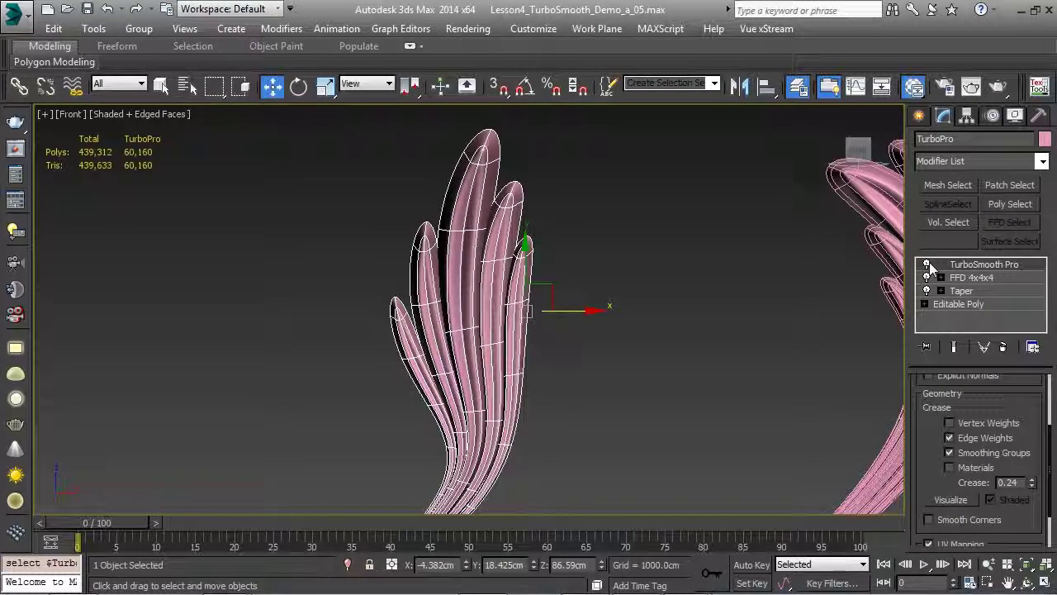
{"action": "scroll", "coordinate": [647, 307], "scroll_direction": "down", "scroll_amount": 3}
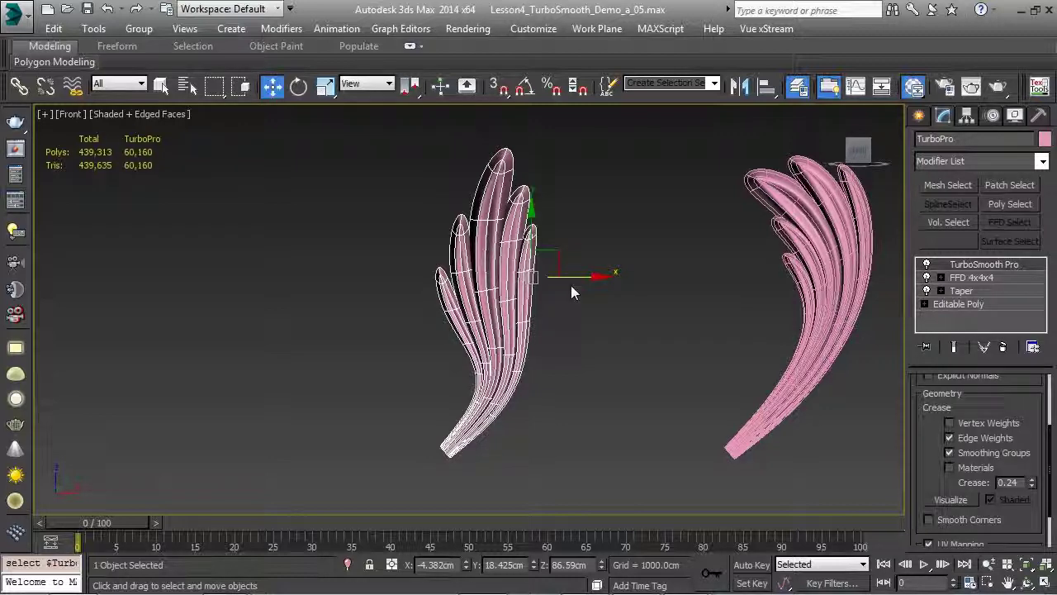
{"action": "left_click_drag", "start_coordinate": [602, 277], "coordinate": [366, 275], "text": "shift"}
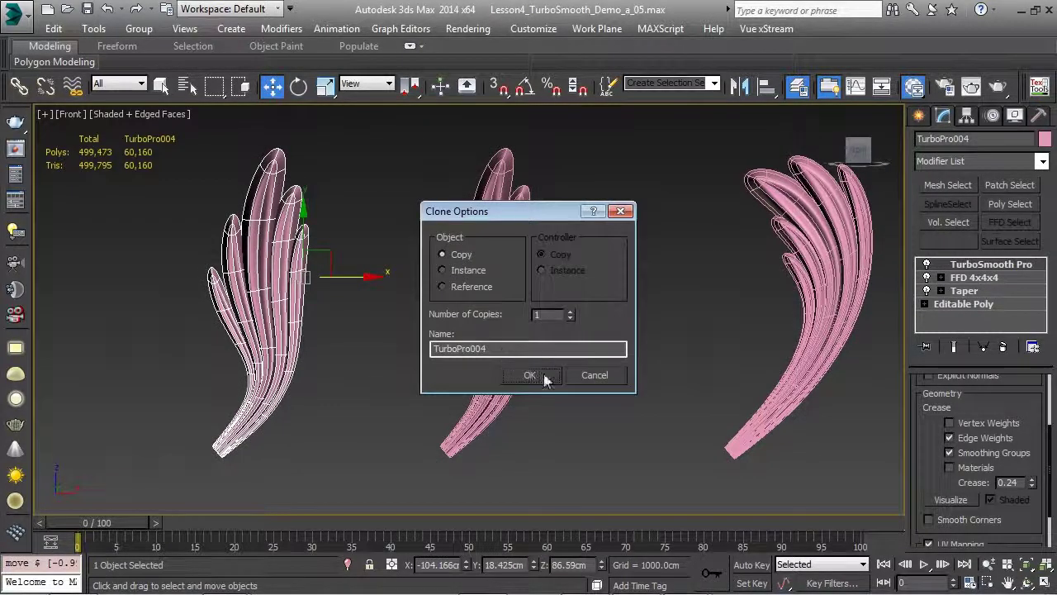
{"action": "left_click", "coordinate": [535, 372]}
Step: At the copy's FFD 4x4x4 level, rotate the second row of control points from the tips and shift it right
{"action": "left_click", "coordinate": [976, 281]}
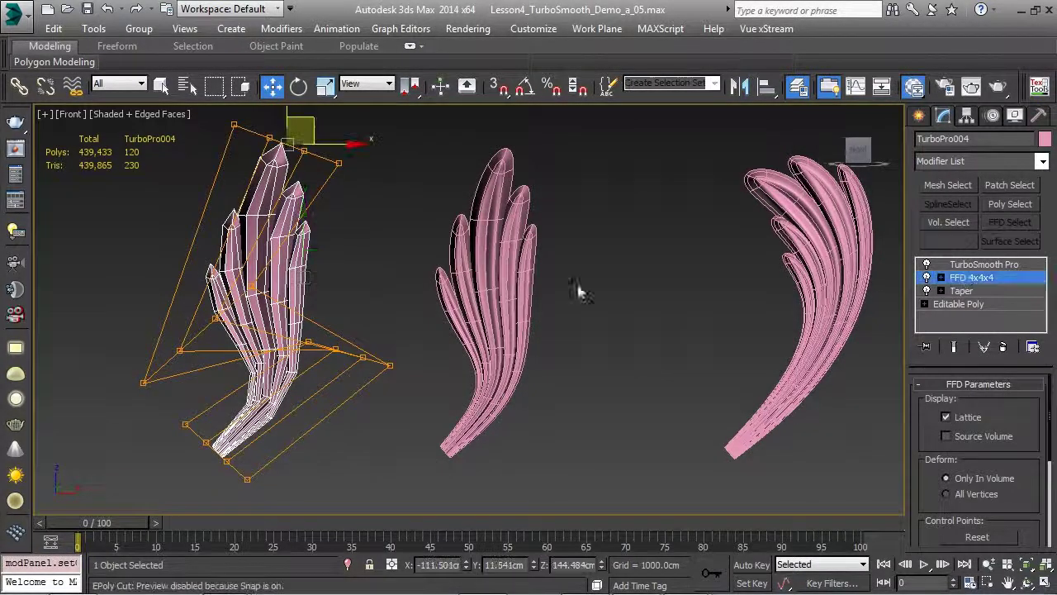
{"action": "middle_click_drag", "start_coordinate": [339, 291], "coordinate": [521, 291]}
{"action": "left_click_drag", "start_coordinate": [272, 308], "coordinate": [367, 378]}
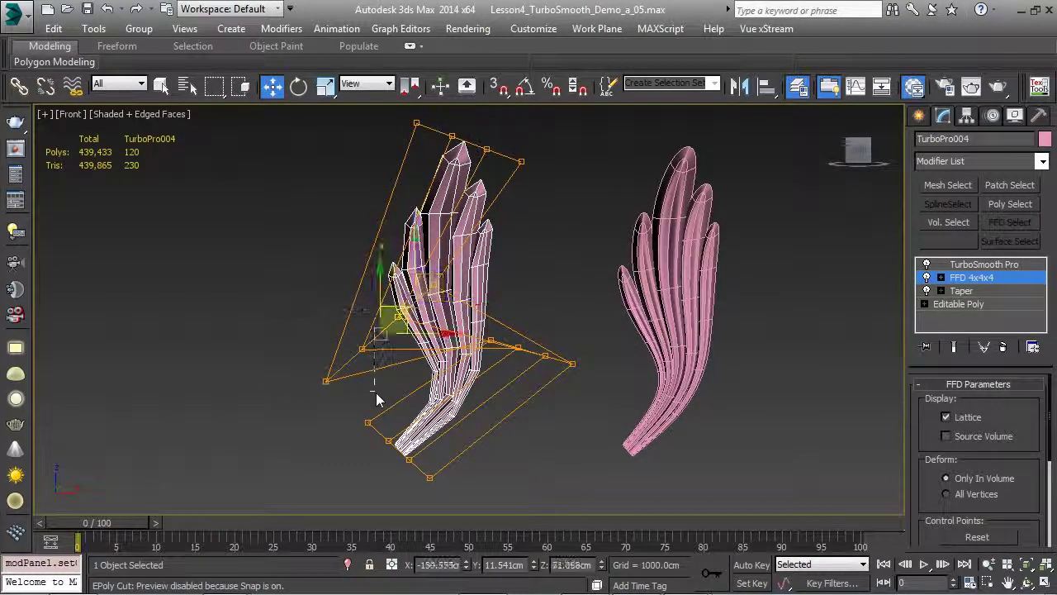
{"action": "key", "text": "e"}
{"action": "left_click_drag", "start_coordinate": [440, 286], "coordinate": [537, 285]}
{"action": "key", "text": "w"}
Step: Select the FFD lattice's top row of control points, rotate it and move it up and left to stretch the tips
{"action": "left_click_drag", "start_coordinate": [565, 127], "coordinate": [355, 231]}
{"action": "middle_click_drag", "start_coordinate": [355, 231], "coordinate": [352, 290]}
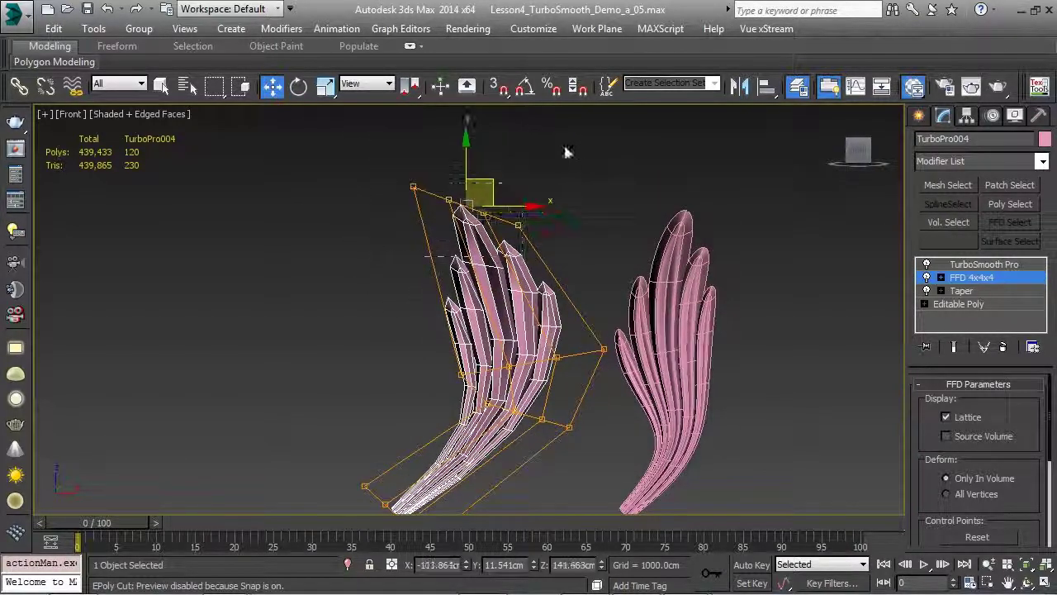
{"action": "key", "text": "e"}
{"action": "left_click_drag", "start_coordinate": [499, 161], "coordinate": [398, 132]}
{"action": "key", "text": "w"}
{"action": "left_click_drag", "start_coordinate": [479, 198], "coordinate": [419, 91]}
Step: Move the lattice's second row of control points upward to even out the stretched feather's curve
{"action": "left_click_drag", "start_coordinate": [347, 315], "coordinate": [621, 363]}
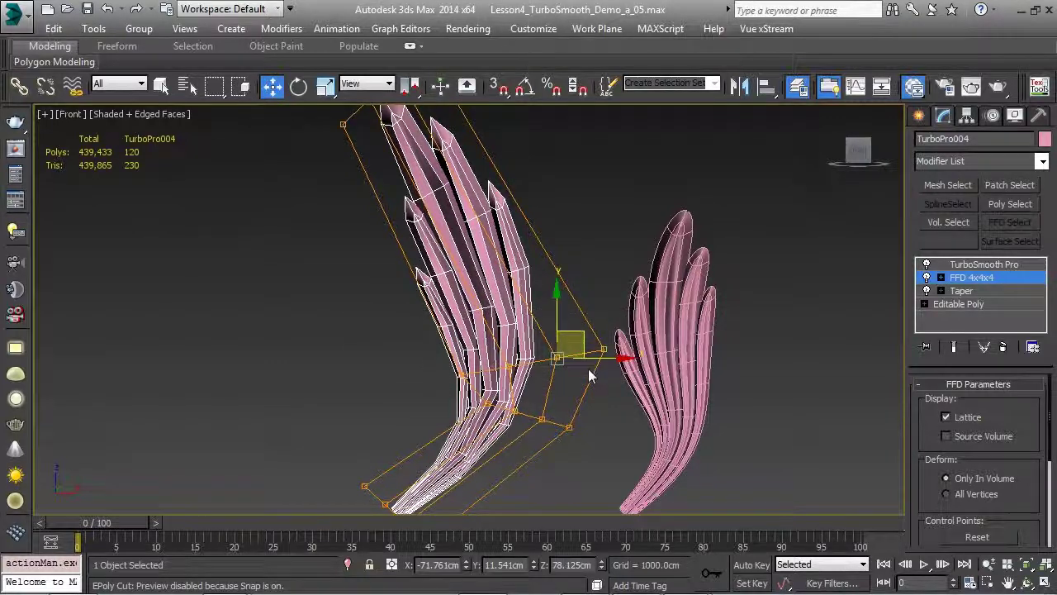
{"action": "left_click_drag", "start_coordinate": [547, 350], "coordinate": [593, 227]}
{"action": "scroll", "coordinate": [557, 310], "scroll_direction": "down", "scroll_amount": 2}
{"action": "scroll", "coordinate": [546, 311], "scroll_direction": "up", "scroll_amount": 3}
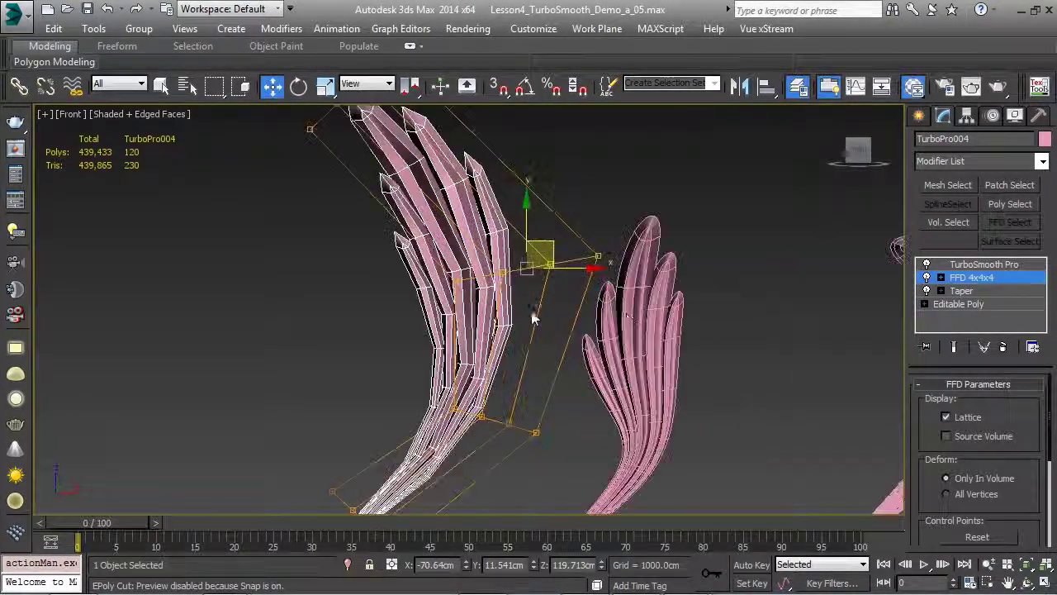
{"action": "middle_click_drag", "start_coordinate": [570, 359], "coordinate": [537, 295]}
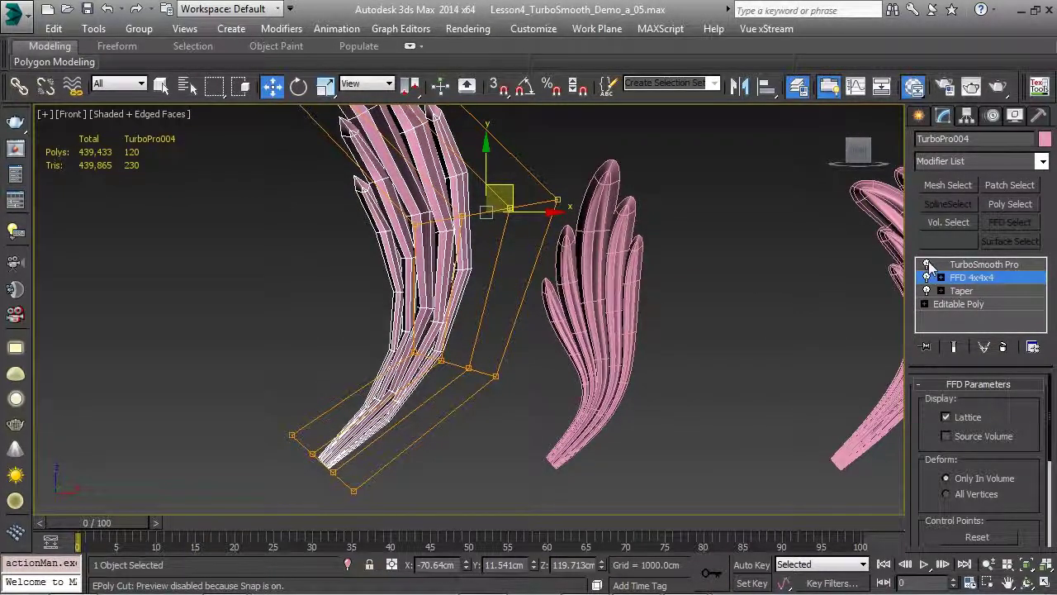
Step: Return to the copy's TurboSmooth Pro level and turn off edged faces to compare the smoothed feathers
{"action": "left_click", "coordinate": [983, 265]}
{"action": "scroll", "coordinate": [495, 330], "scroll_direction": "down", "scroll_amount": 2}
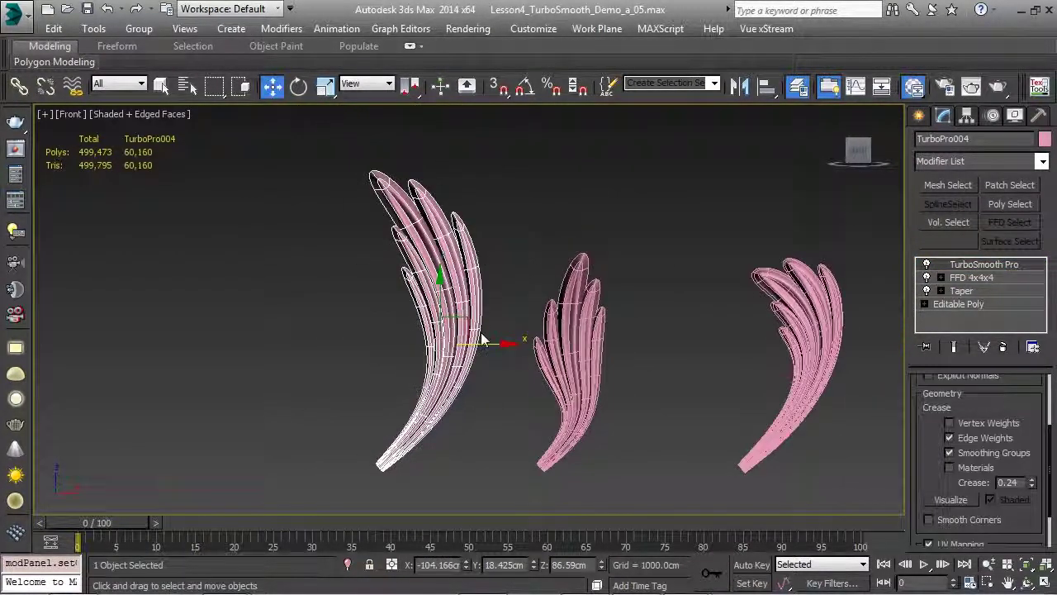
{"action": "key", "text": "F4"}
{"action": "middle_click_drag", "start_coordinate": [506, 294], "coordinate": [499, 326]}
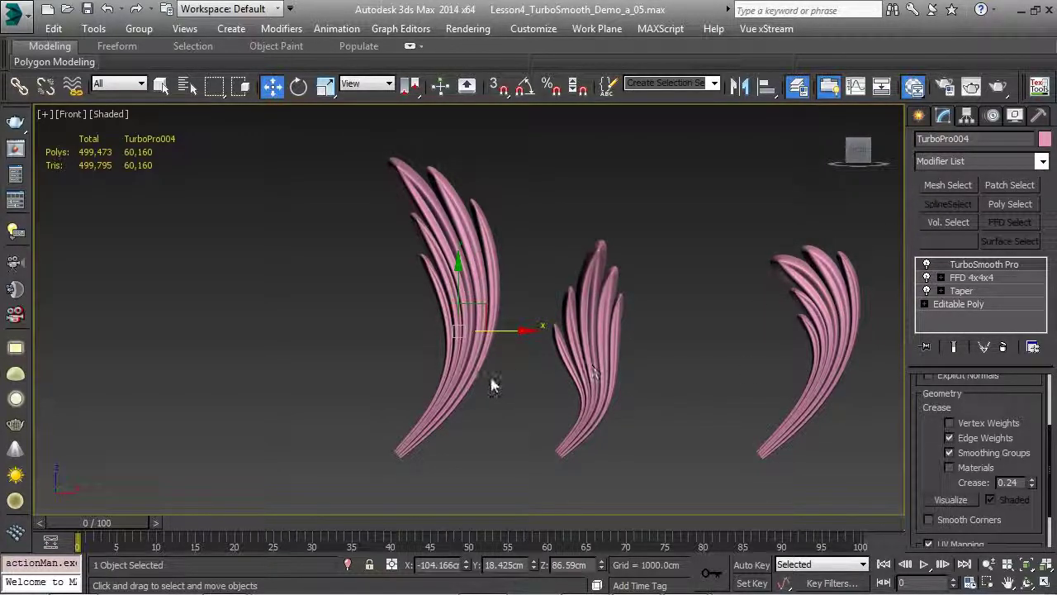
{"action": "middle_click_drag", "start_coordinate": [555, 338], "coordinate": [580, 333]}
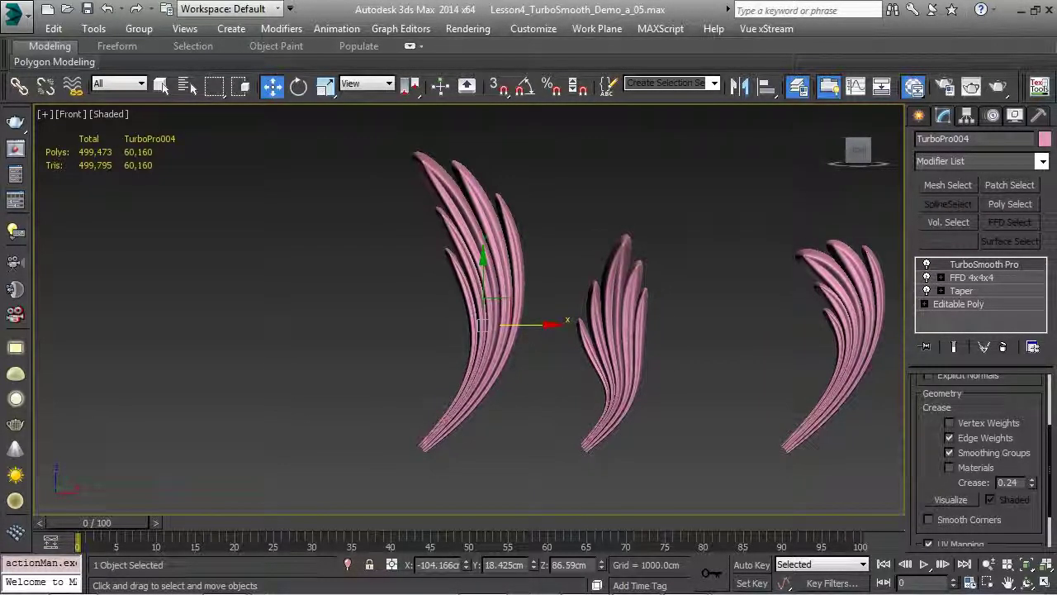
Step: Hide the TurboSmooth layer and show TurboSmooth2, then frame the full ornament and select its tall central feathers
{"action": "left_click", "coordinate": [798, 86]}
{"action": "left_click_drag", "start_coordinate": [793, 245], "coordinate": [733, 238]}
{"action": "left_click", "coordinate": [811, 345]}
{"action": "left_click", "coordinate": [727, 361]}
{"action": "key", "text": "z"}
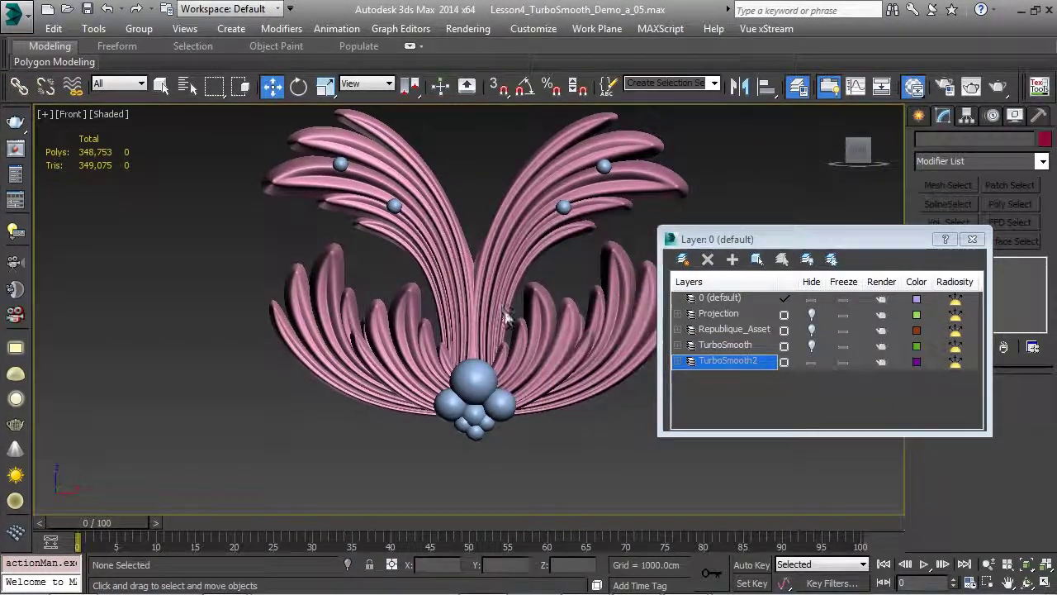
{"action": "left_click", "coordinate": [972, 239]}
{"action": "left_click", "coordinate": [501, 247]}
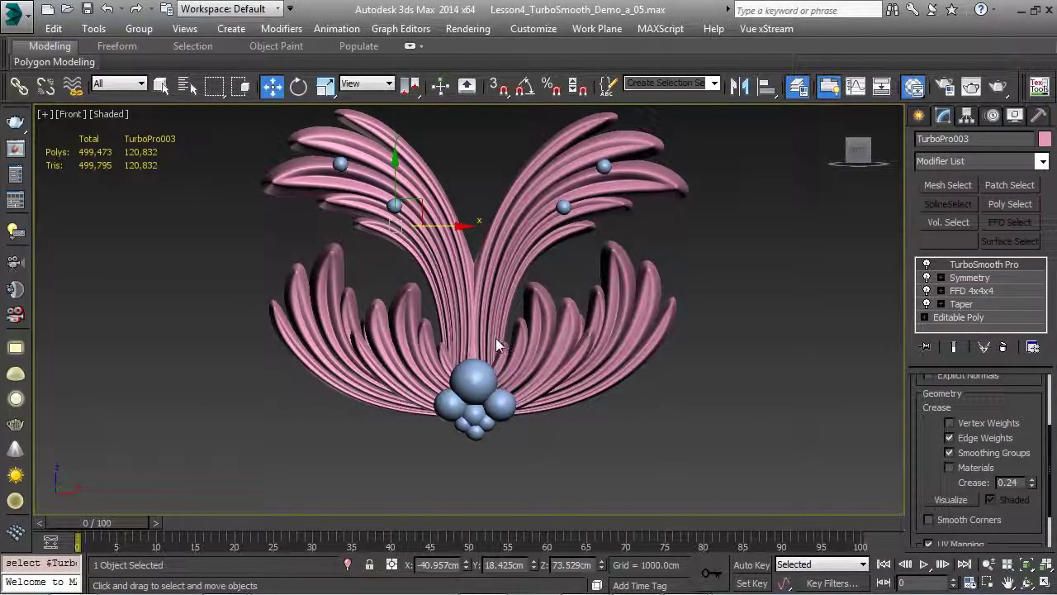
{"action": "middle_click_drag", "start_coordinate": [496, 338], "coordinate": [493, 367]}
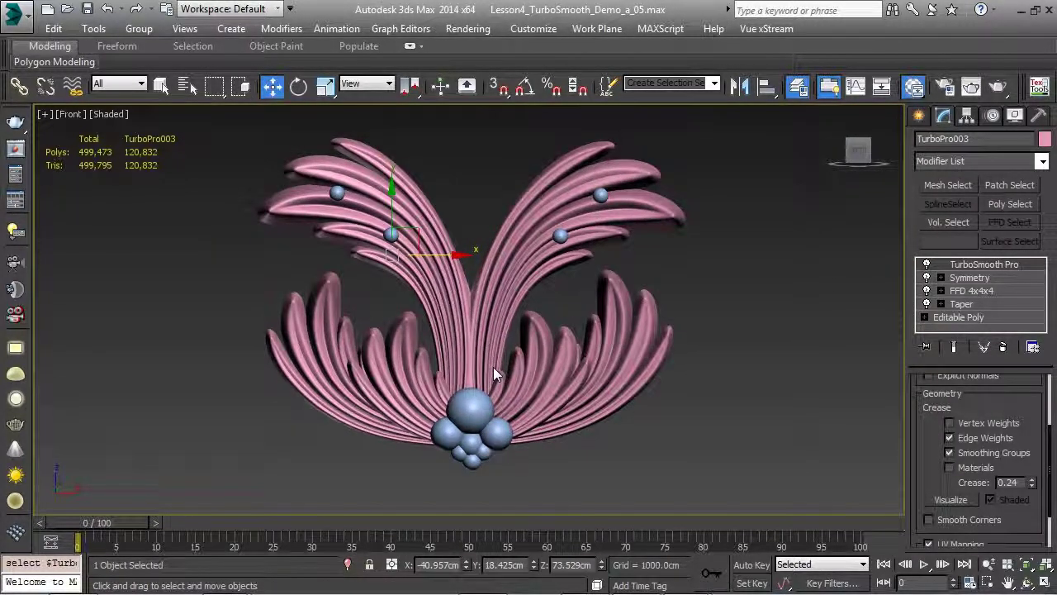
Step: Unhide the Projection layer and select the projection plane behind the ornament
{"action": "left_click", "coordinate": [797, 85]}
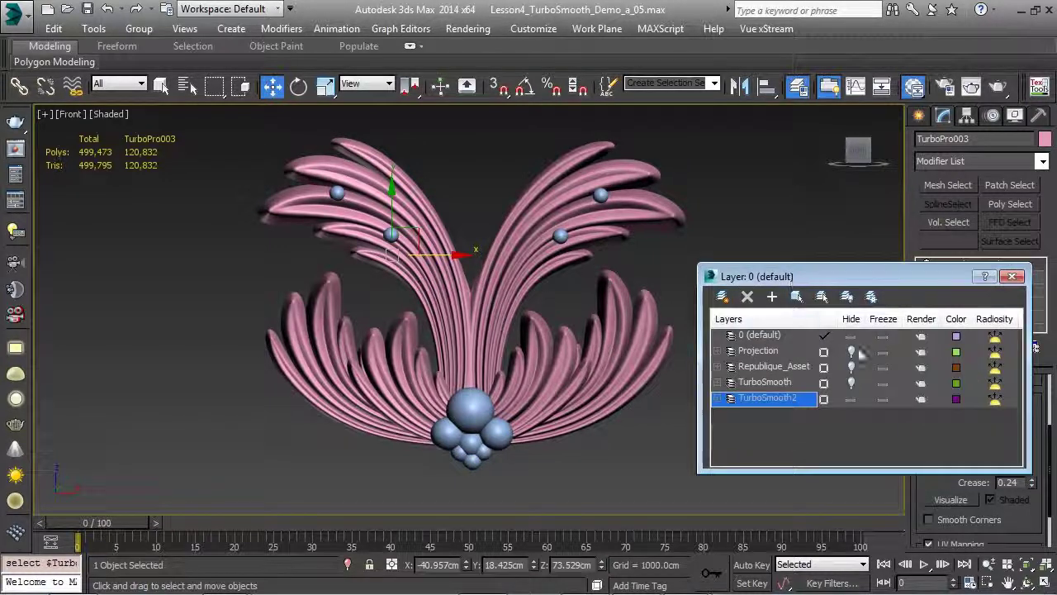
{"action": "left_click", "coordinate": [852, 352]}
{"action": "left_click", "coordinate": [652, 267]}
{"action": "middle_click_drag", "start_coordinate": [652, 267], "coordinate": [471, 318], "text": "alt"}
{"action": "left_click", "coordinate": [352, 302]}
Step: Open Render To Texture for the projection plane and review its projection mapping and output map settings
{"action": "left_click", "coordinate": [467, 28]}
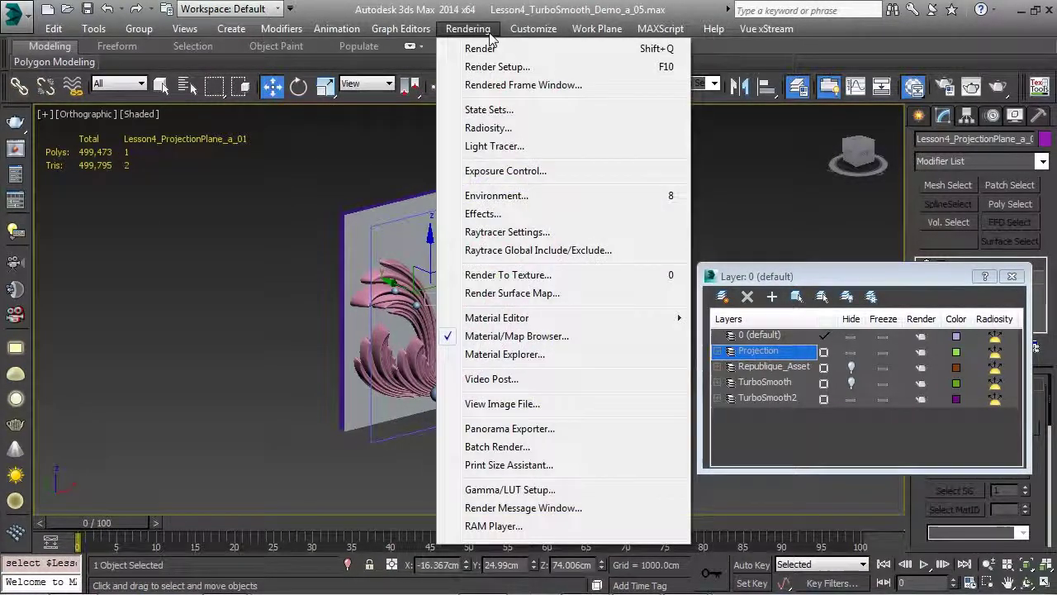
{"action": "left_click", "coordinate": [508, 274]}
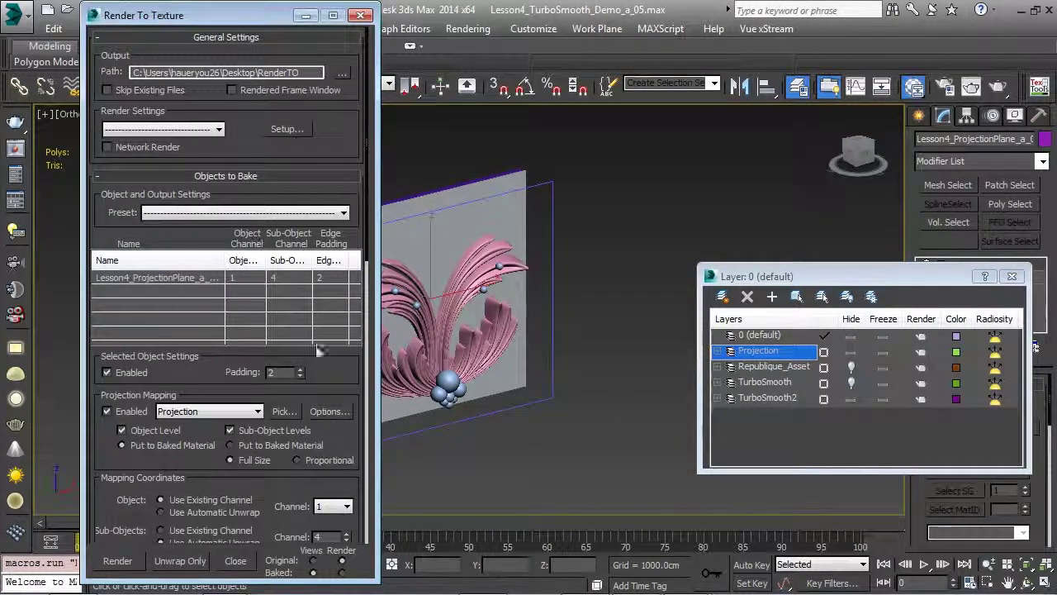
{"action": "scroll", "coordinate": [318, 283], "scroll_direction": "down", "scroll_amount": 5}
{"action": "left_click_drag", "start_coordinate": [316, 276], "coordinate": [314, 121]}
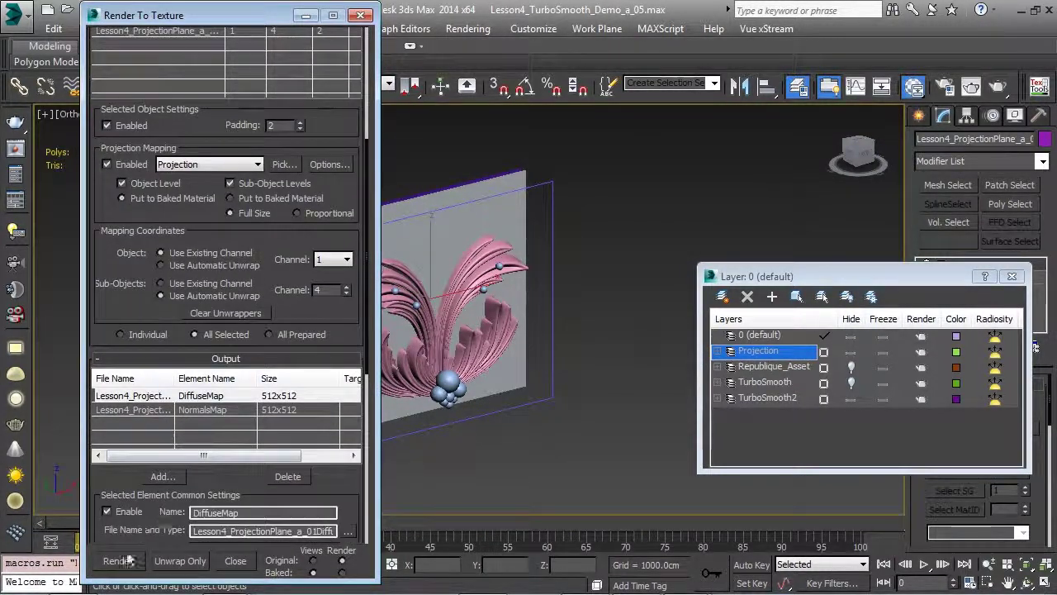
Step: Bake the plane's DiffuseMap and NormalsMap at 512x512, continuing without target map slots, and close Render To Texture
{"action": "left_click", "coordinate": [122, 565]}
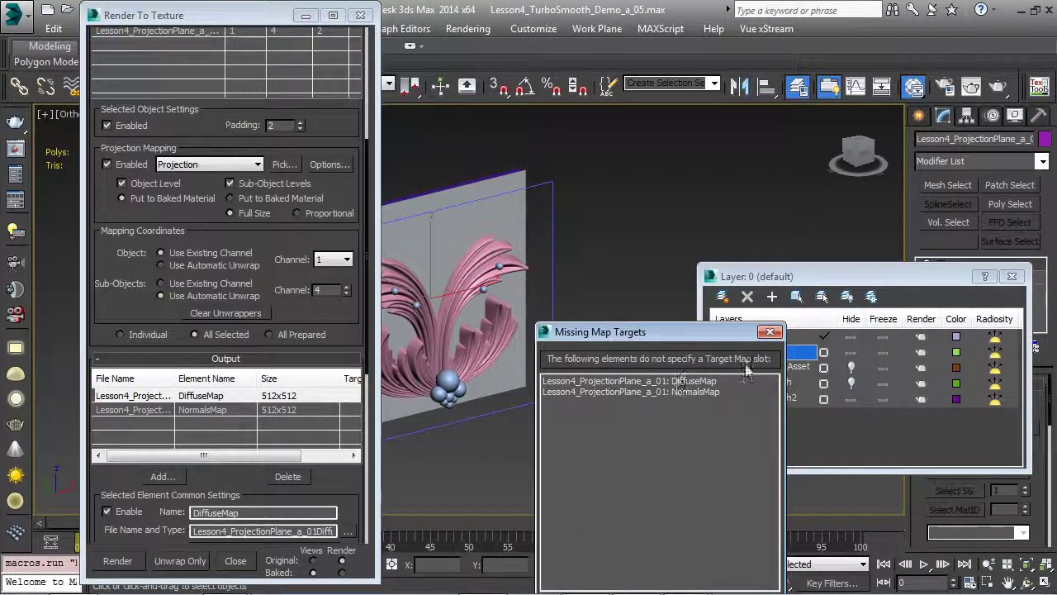
{"action": "left_click_drag", "start_coordinate": [758, 334], "coordinate": [536, 116]}
{"action": "left_click", "coordinate": [405, 380]}
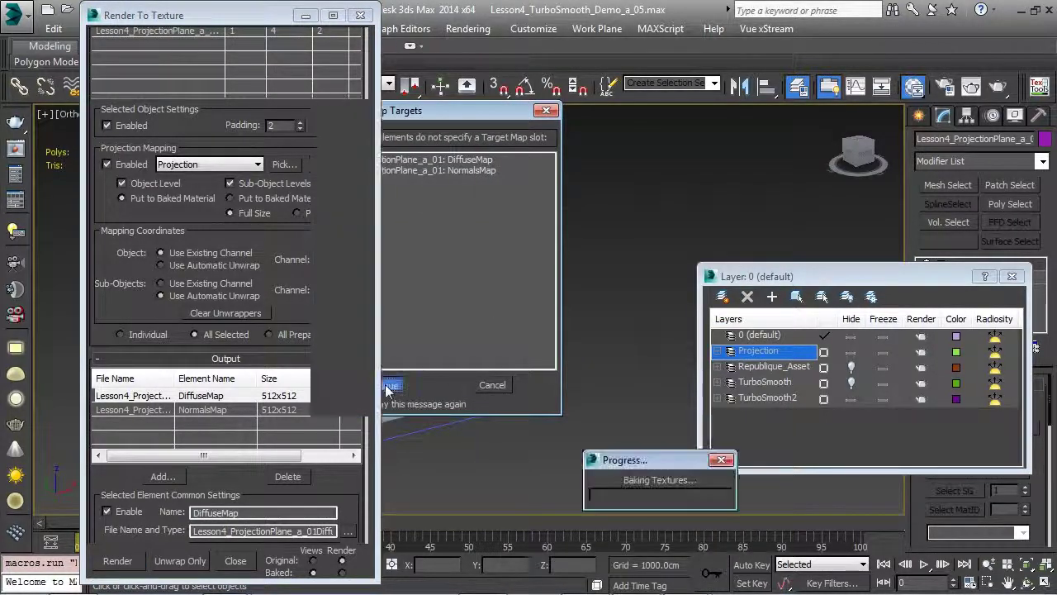
{"action": "left_click", "coordinate": [634, 501]}
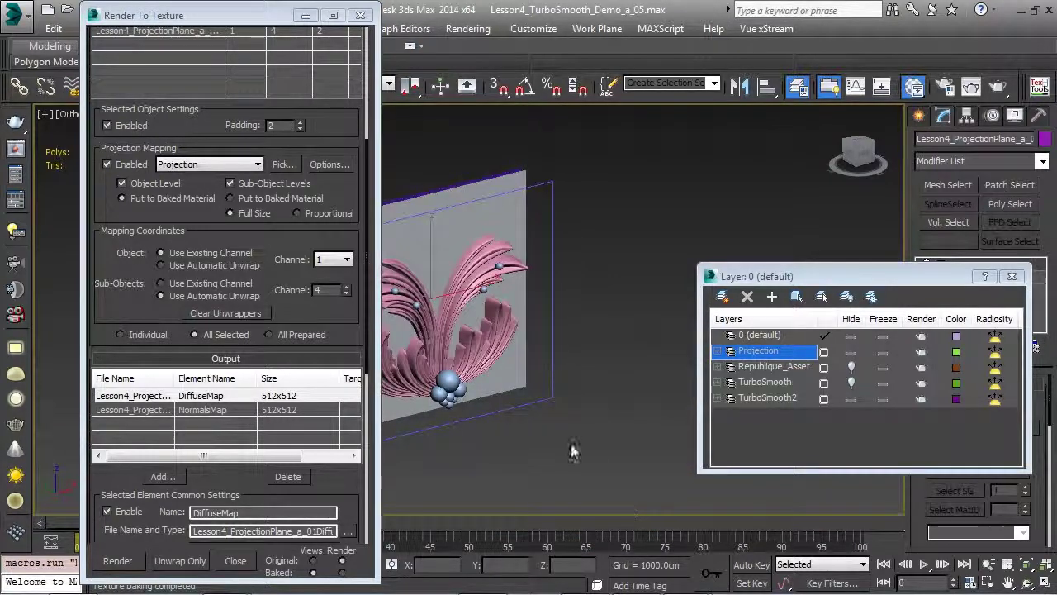
{"action": "left_click", "coordinate": [360, 14]}
{"action": "middle_click_drag", "start_coordinate": [363, 240], "coordinate": [423, 283], "text": "alt"}
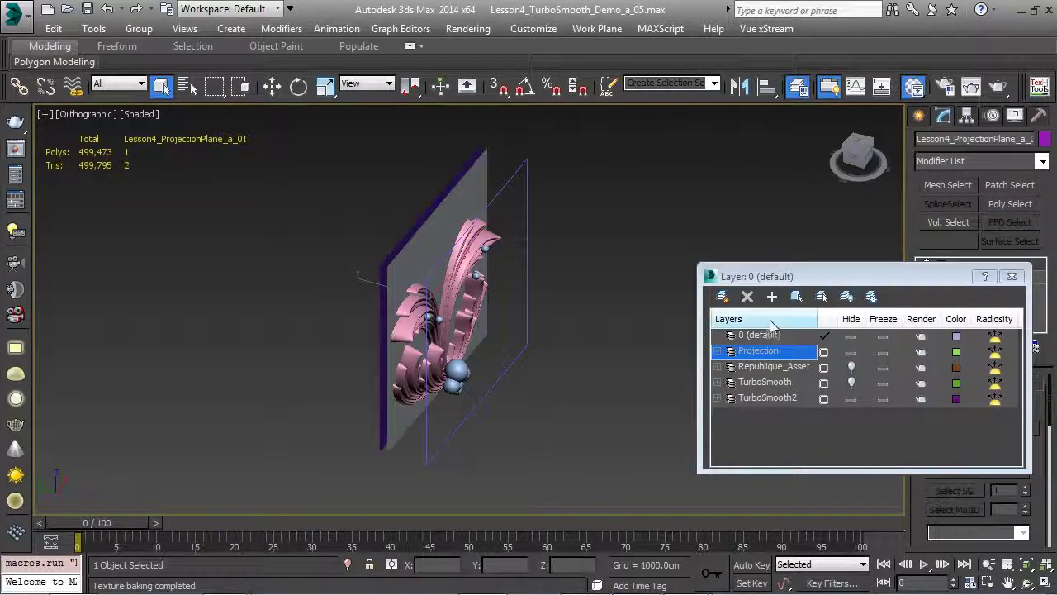
{"action": "left_click_drag", "start_coordinate": [783, 281], "coordinate": [687, 160]}
{"action": "middle_click_drag", "start_coordinate": [520, 333], "coordinate": [417, 329], "text": "alt"}
{"action": "scroll", "coordinate": [413, 338], "scroll_direction": "up", "scroll_amount": 2}
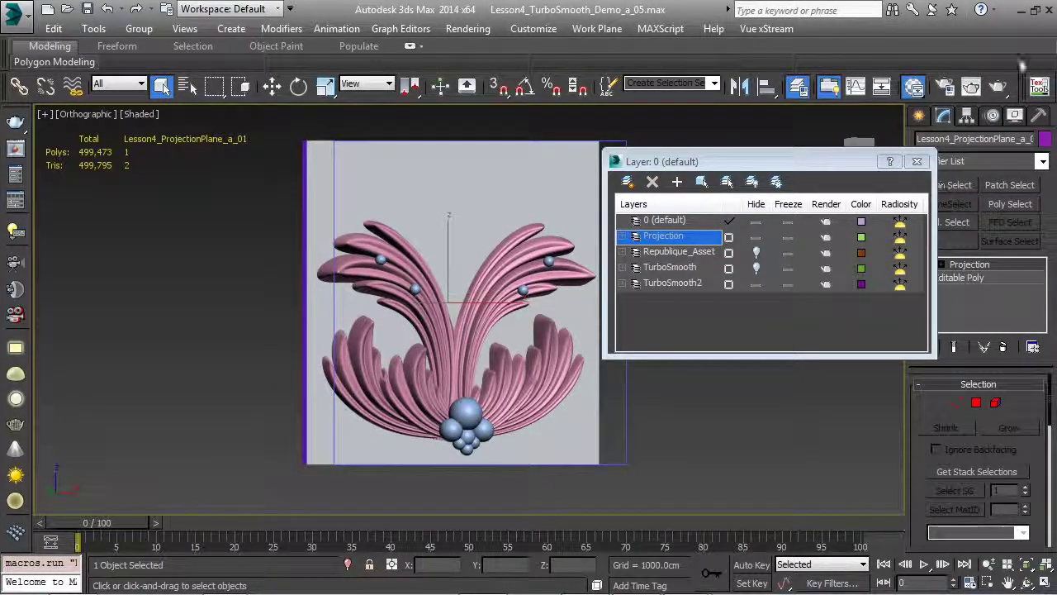
Step: Minimize 3ds Max and open the baked Lesson4_ProjectionPlane_a_01DiffuseMap from the RenderTO folder in Photoshop
{"action": "left_click", "coordinate": [1027, 11]}
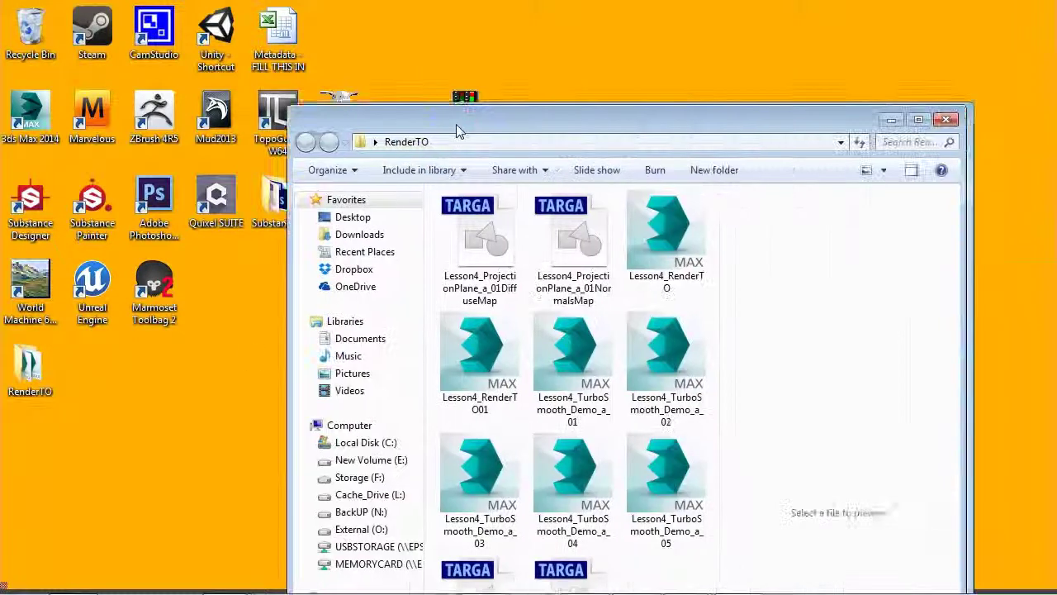
{"action": "right_click", "coordinate": [453, 231]}
{"action": "left_click", "coordinate": [441, 237]}
{"action": "double_click", "coordinate": [440, 236]}
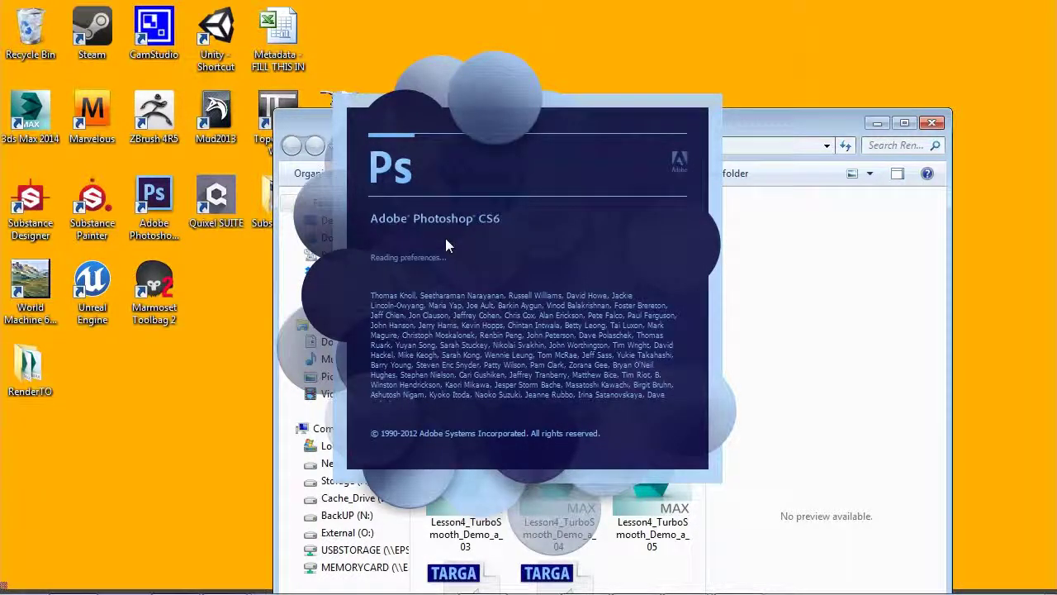
Step: Close the RenderTO folder, cancel the writable files replacement and switch back to 3ds Max
{"action": "left_click", "coordinate": [931, 122]}
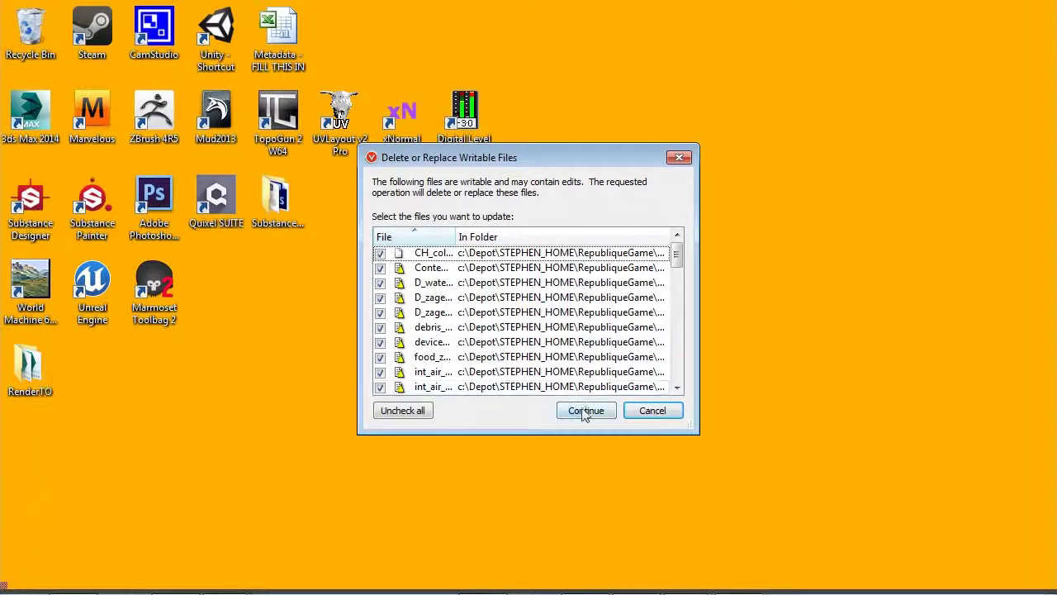
{"action": "left_click", "coordinate": [634, 415]}
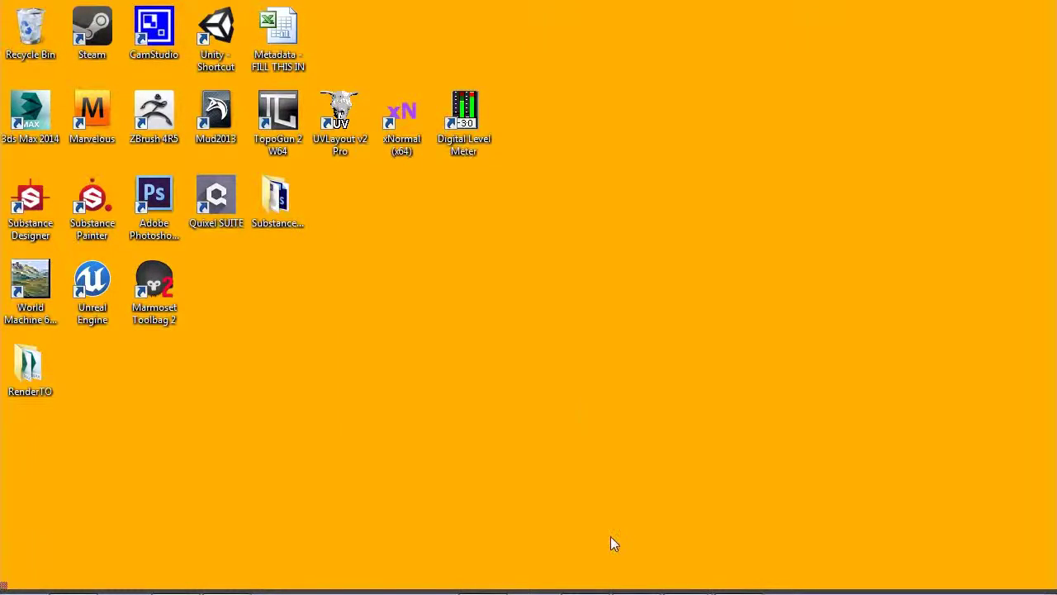
{"action": "mouse_move", "coordinate": [192, 583]}
{"action": "left_click", "coordinate": [483, 578]}
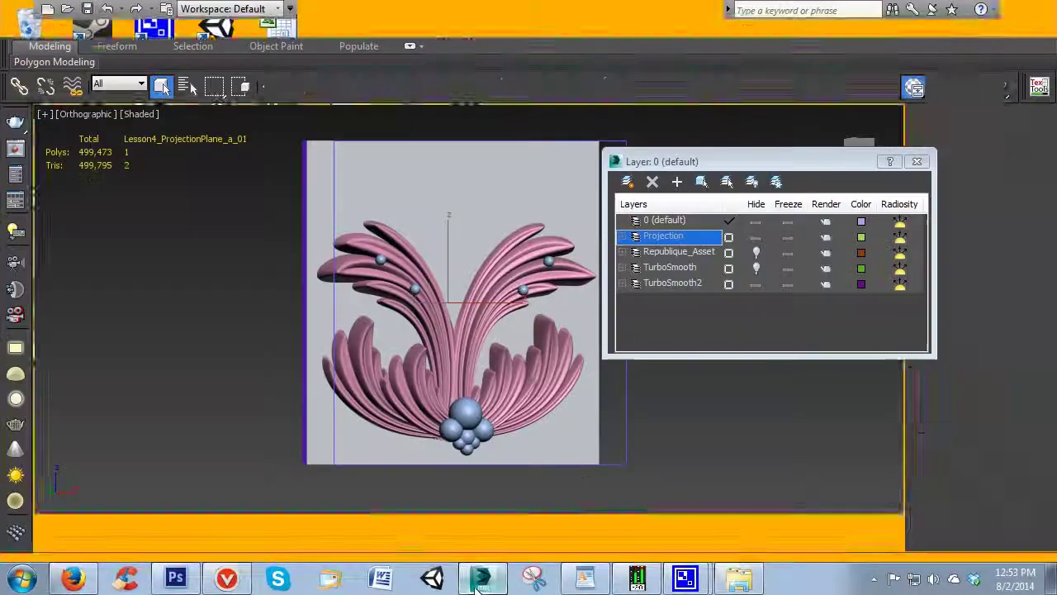
Step: Hide the TurboSmooth2 and Projection layers, unhide Republique_Asset and close the layer manager
{"action": "middle_click_drag", "start_coordinate": [476, 343], "coordinate": [462, 376], "text": "alt"}
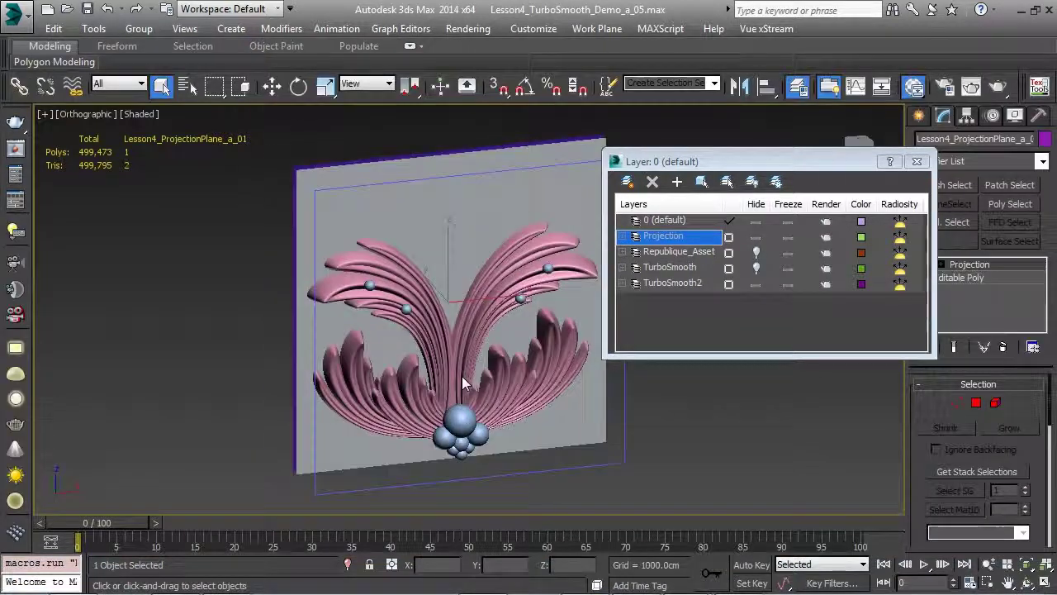
{"action": "left_click", "coordinate": [756, 284]}
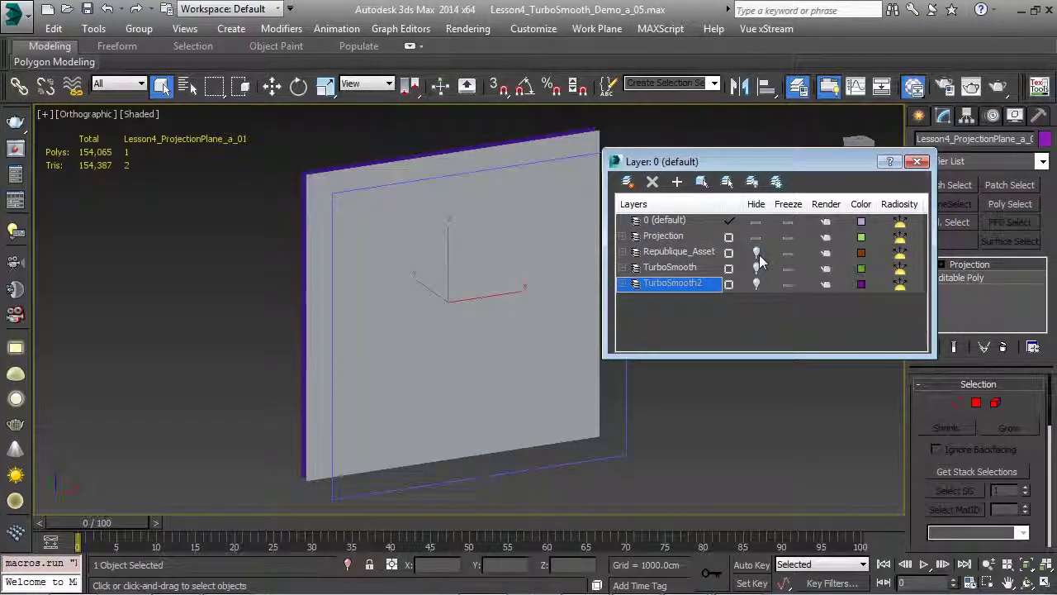
{"action": "left_click", "coordinate": [756, 252]}
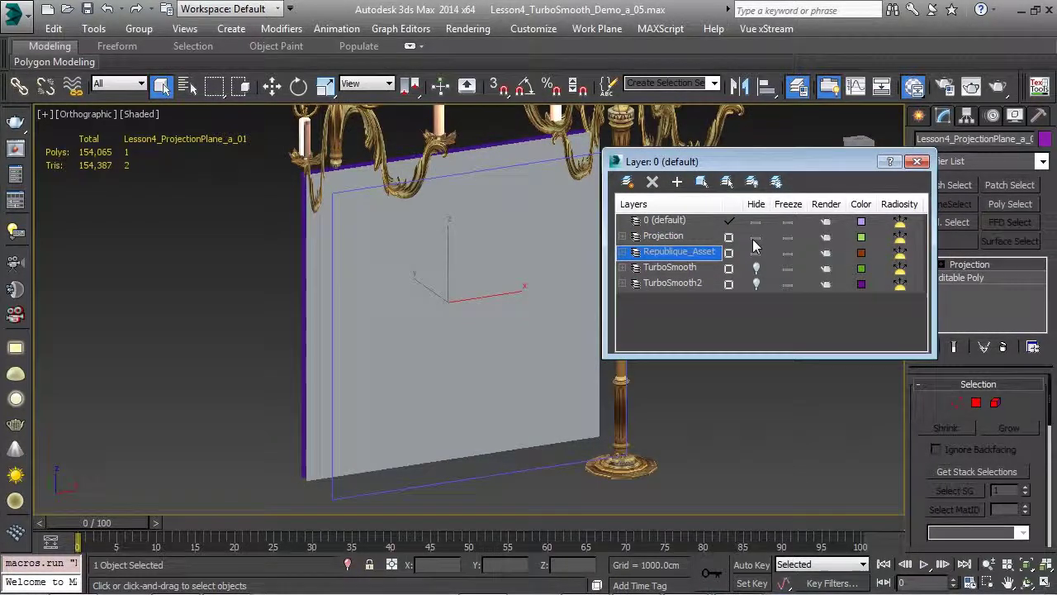
{"action": "left_click", "coordinate": [757, 236]}
{"action": "middle_click_drag", "start_coordinate": [466, 250], "coordinate": [395, 295]}
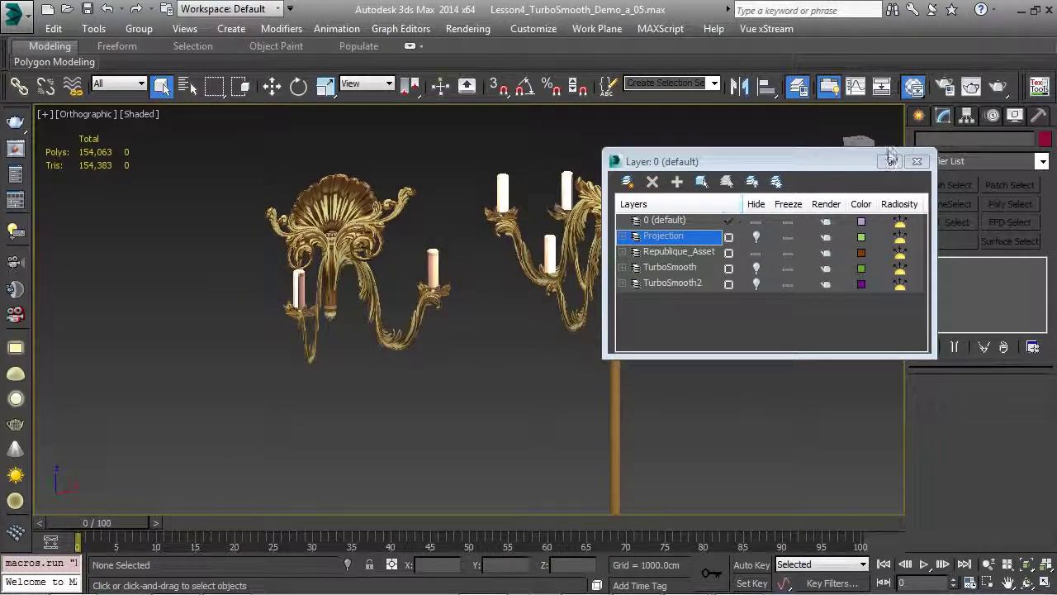
{"action": "left_click", "coordinate": [917, 161]}
Step: View the wall sconce and standing candelabra together in perspective and select the wall_final object
{"action": "middle_click_drag", "start_coordinate": [490, 263], "coordinate": [514, 267]}
{"action": "key", "text": "p"}
{"action": "middle_click_drag", "start_coordinate": [396, 256], "coordinate": [523, 350]}
{"action": "left_click", "coordinate": [471, 293]}
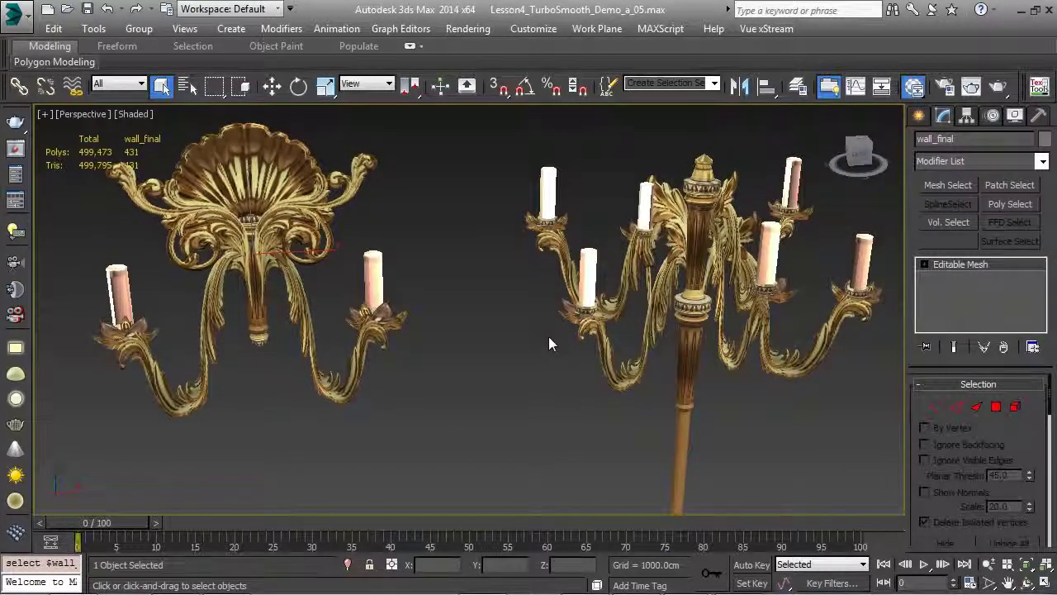
{"action": "middle_click_drag", "start_coordinate": [548, 336], "coordinate": [559, 343]}
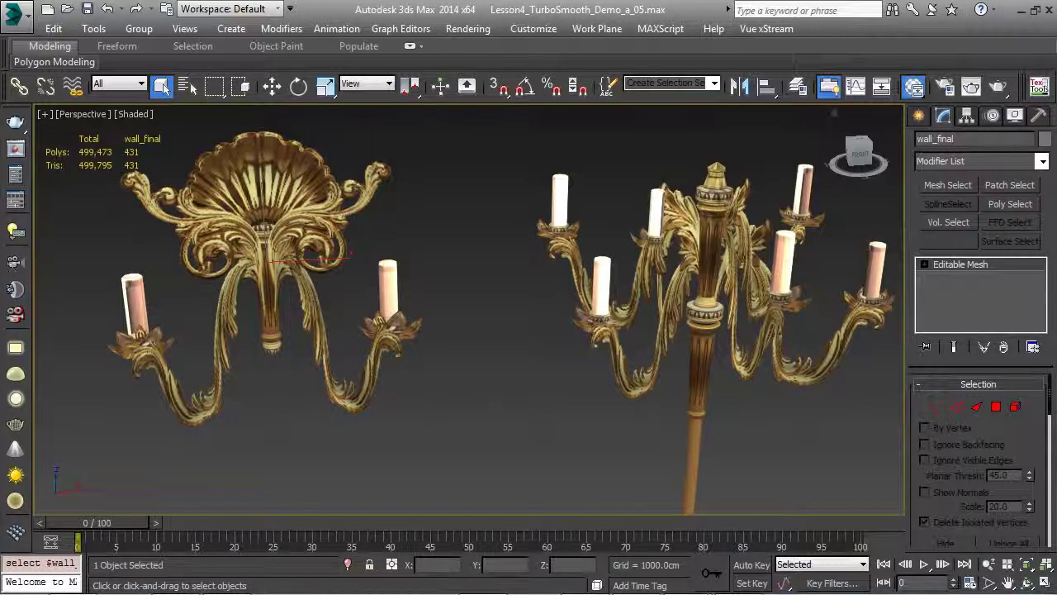
{"action": "middle_click_drag", "start_coordinate": [456, 343], "coordinate": [532, 349], "text": "alt"}
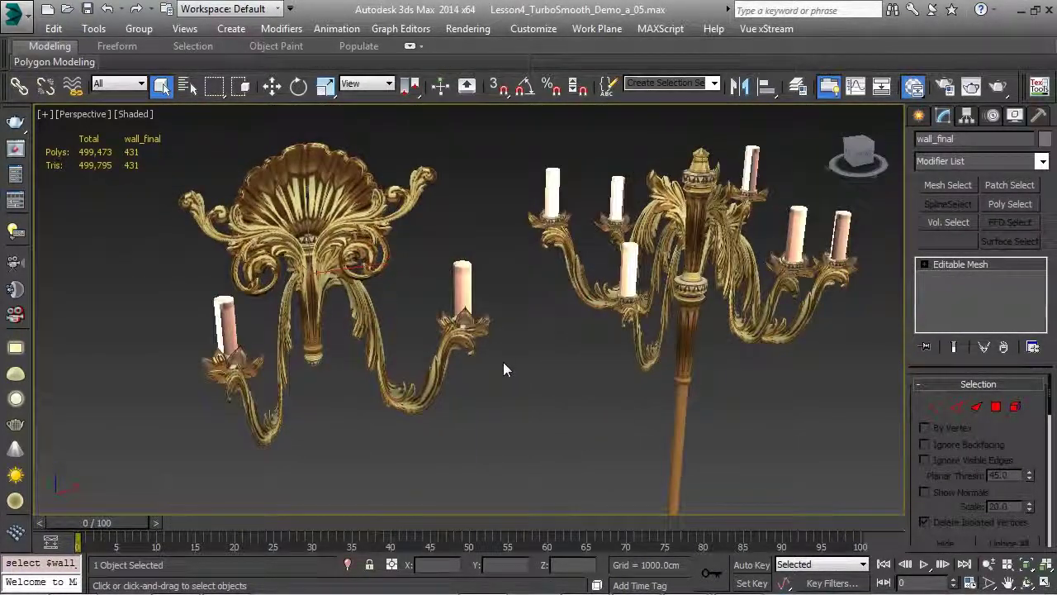
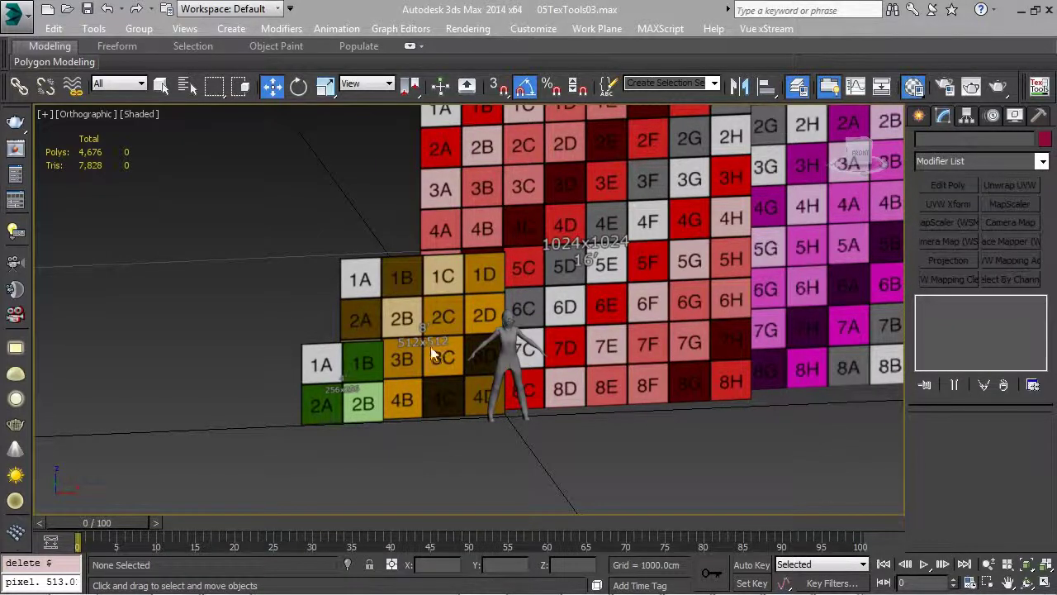
Step: Examine the 256x256, 512x512, 1024x1024 and 2048x2048 checker planes and compare their sizes with the human figure
{"action": "middle_click_drag", "start_coordinate": [526, 345], "coordinate": [598, 294]}
{"action": "scroll", "coordinate": [514, 291], "scroll_direction": "up", "scroll_amount": 2}
{"action": "scroll", "coordinate": [422, 317], "scroll_direction": "up", "scroll_amount": 2}
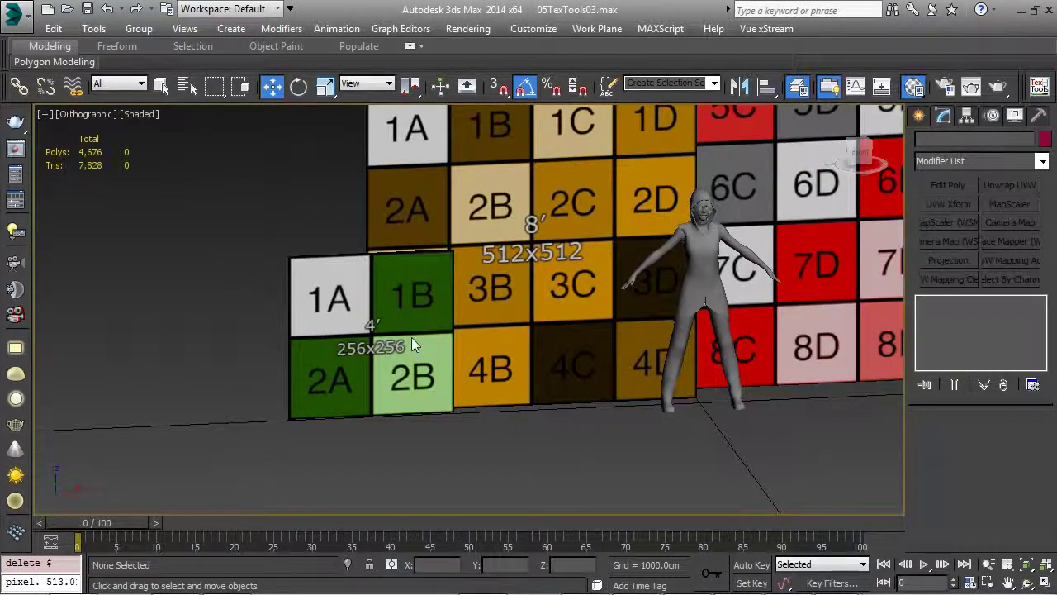
{"action": "scroll", "coordinate": [383, 360], "scroll_direction": "up", "scroll_amount": 2}
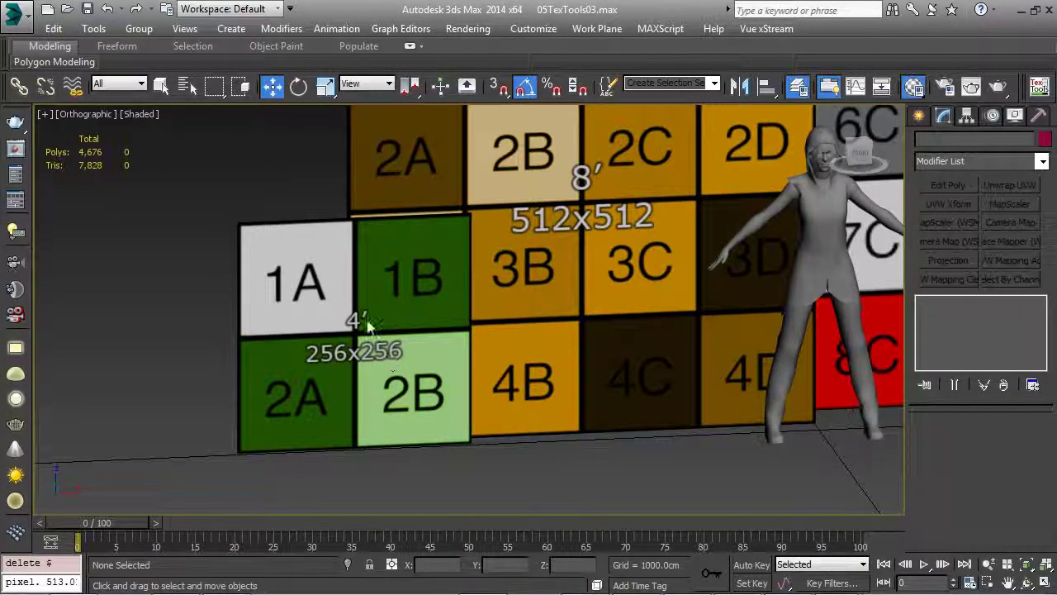
{"action": "middle_click_drag", "start_coordinate": [614, 315], "coordinate": [430, 429]}
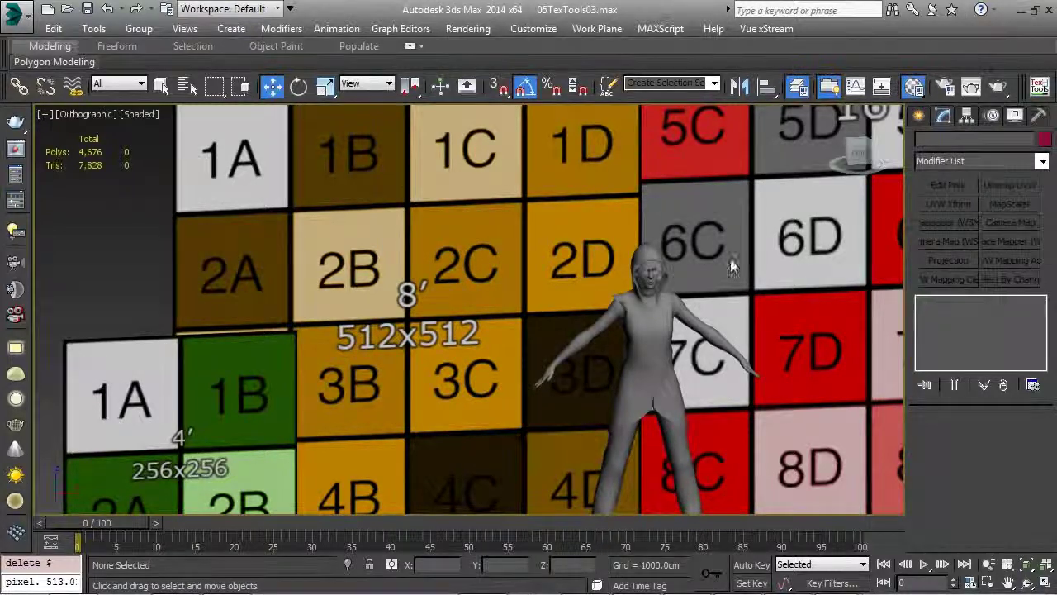
{"action": "middle_click_drag", "start_coordinate": [613, 275], "coordinate": [467, 313]}
{"action": "scroll", "coordinate": [468, 313], "scroll_direction": "down", "scroll_amount": 2}
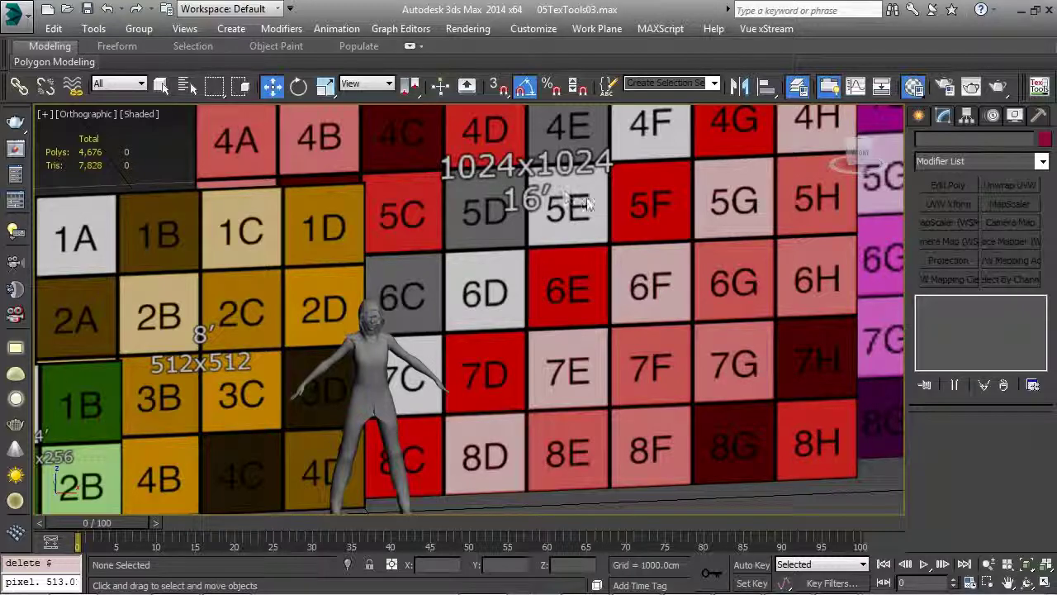
{"action": "middle_click_drag", "start_coordinate": [804, 149], "coordinate": [441, 382]}
{"action": "scroll", "coordinate": [441, 382], "scroll_direction": "down", "scroll_amount": 3}
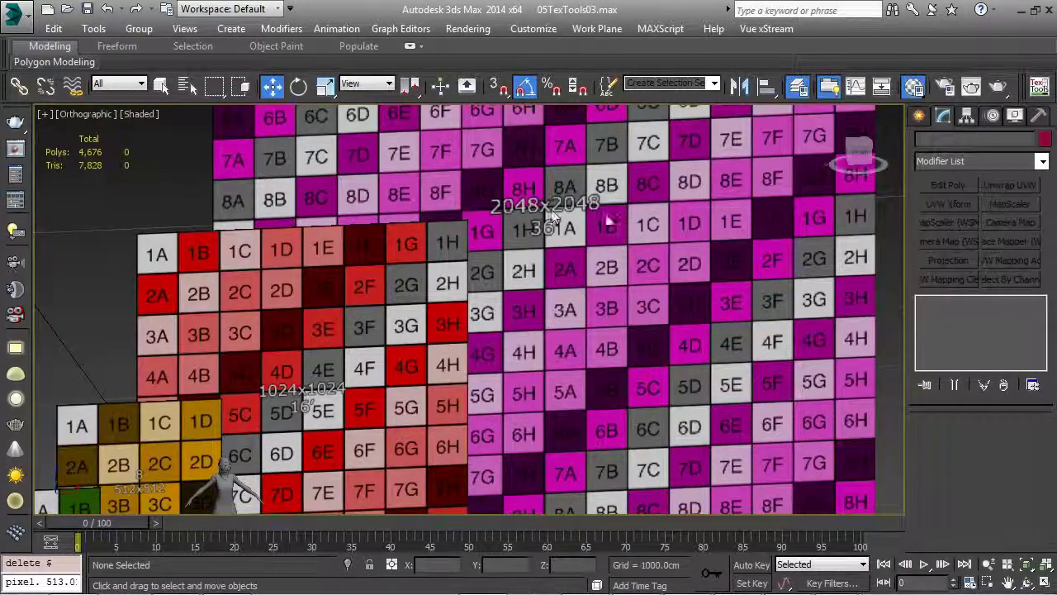
{"action": "middle_click_drag", "start_coordinate": [560, 264], "coordinate": [478, 283], "text": "alt"}
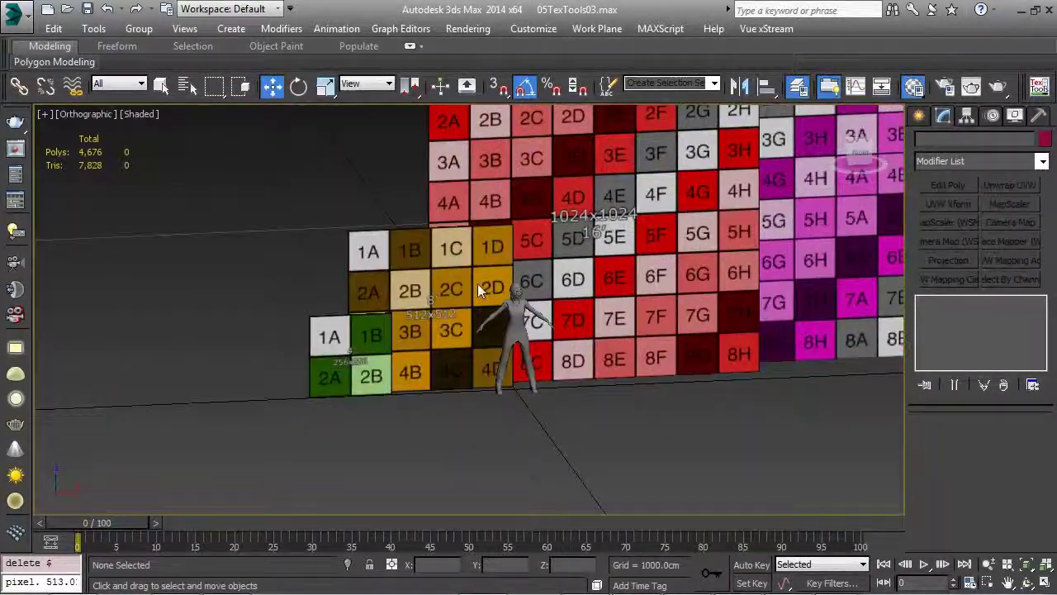
{"action": "scroll", "coordinate": [606, 214], "scroll_direction": "up", "scroll_amount": 5}
{"action": "scroll", "coordinate": [556, 249], "scroll_direction": "down", "scroll_amount": 5}
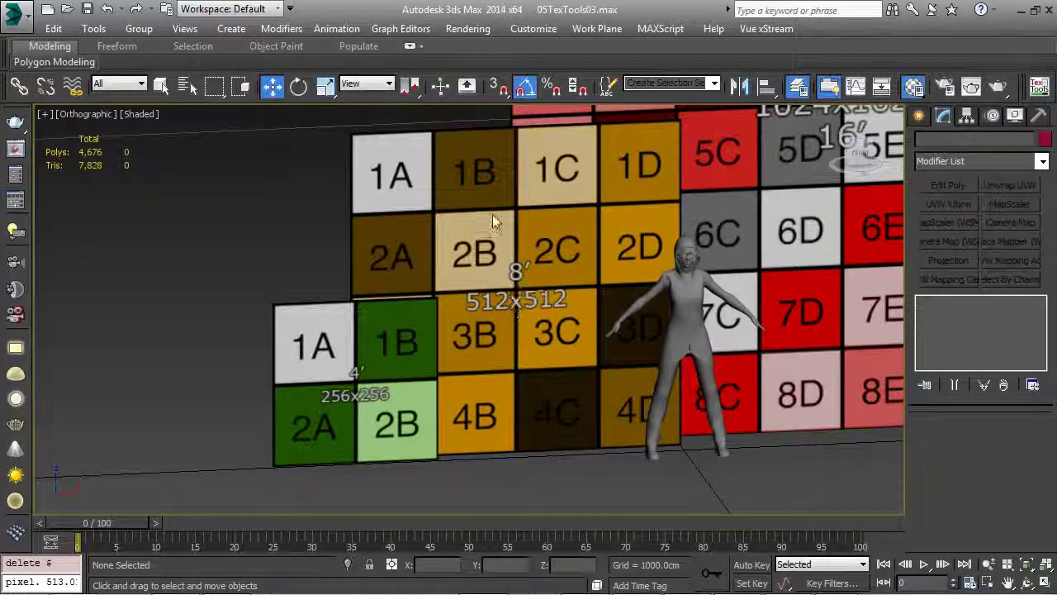
Step: Switch to Photoshop, show the brick Layer 6 in 512x512.psd, save the file and return to 3ds Max
{"action": "left_click", "coordinate": [176, 581]}
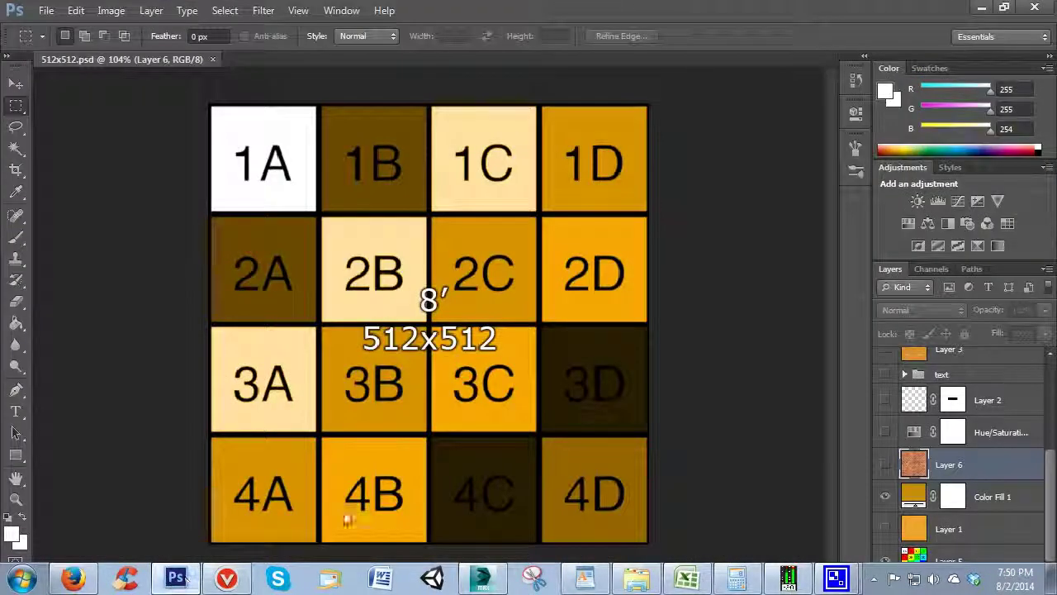
{"action": "left_click", "coordinate": [888, 466]}
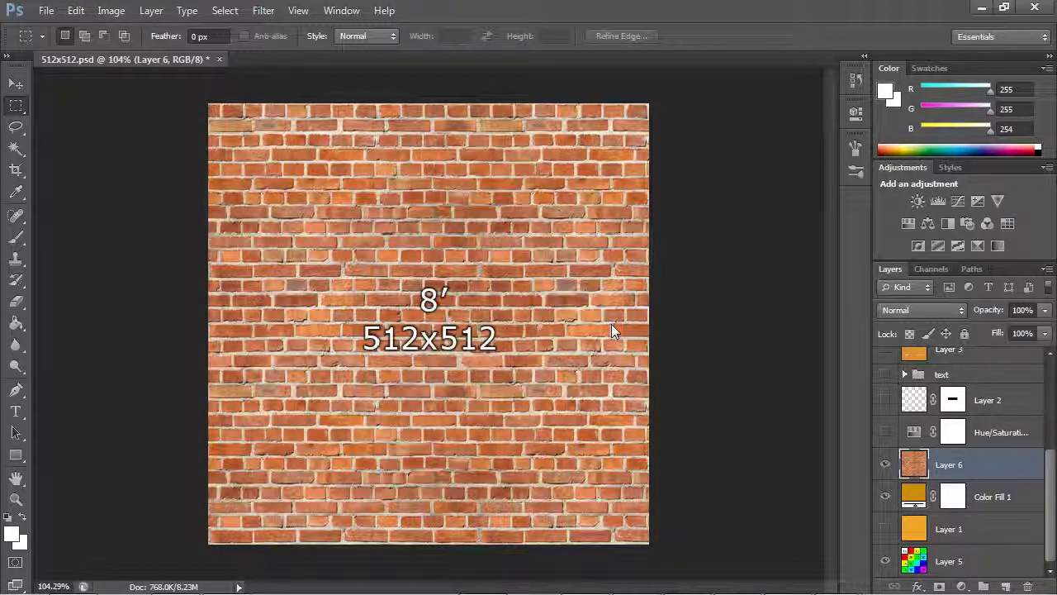
{"action": "key", "text": "ctrl+s"}
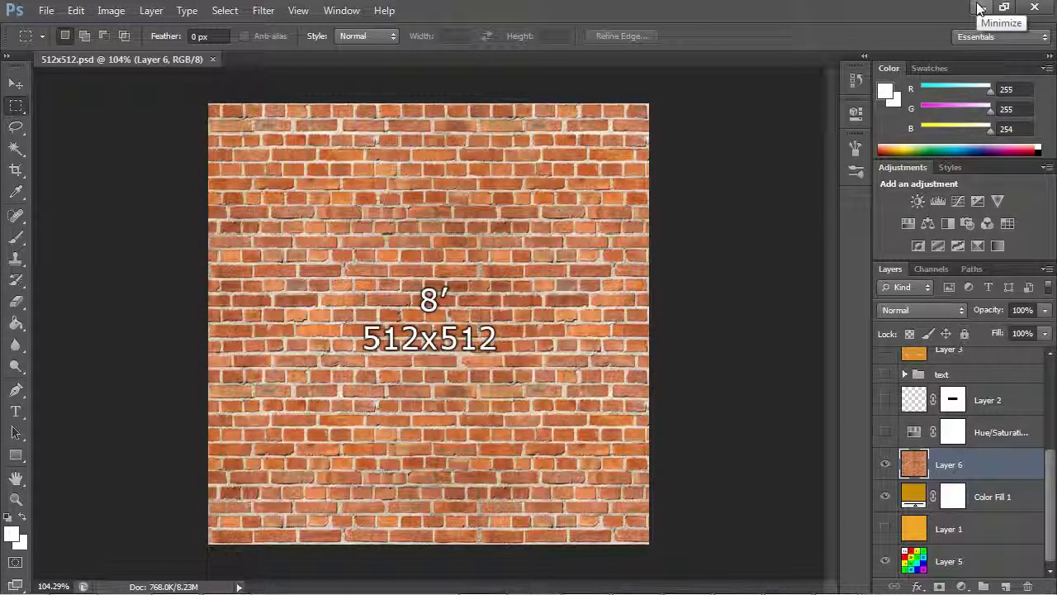
{"action": "left_click", "coordinate": [980, 8]}
Step: Examine the 8' brick plane beside the character in perspective and select the Hope figure
{"action": "middle_click_drag", "start_coordinate": [404, 306], "coordinate": [415, 334], "text": "alt"}
{"action": "key", "text": "p"}
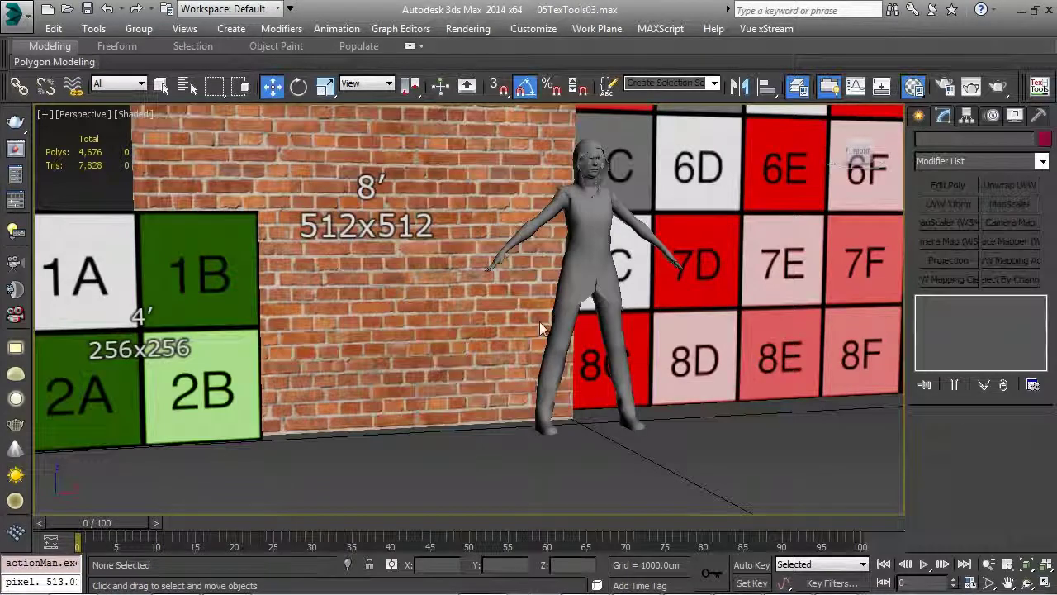
{"action": "scroll", "coordinate": [546, 375], "scroll_direction": "up", "scroll_amount": 3}
{"action": "middle_click_drag", "start_coordinate": [547, 335], "coordinate": [541, 294], "text": "alt"}
{"action": "middle_click_drag", "start_coordinate": [458, 297], "coordinate": [506, 343]}
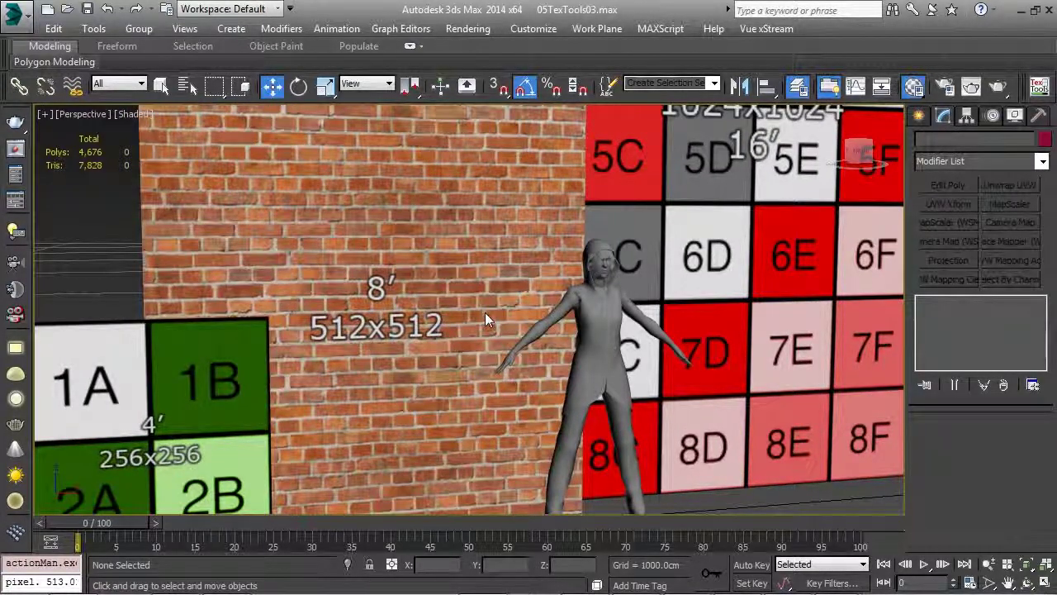
{"action": "left_click", "coordinate": [608, 318]}
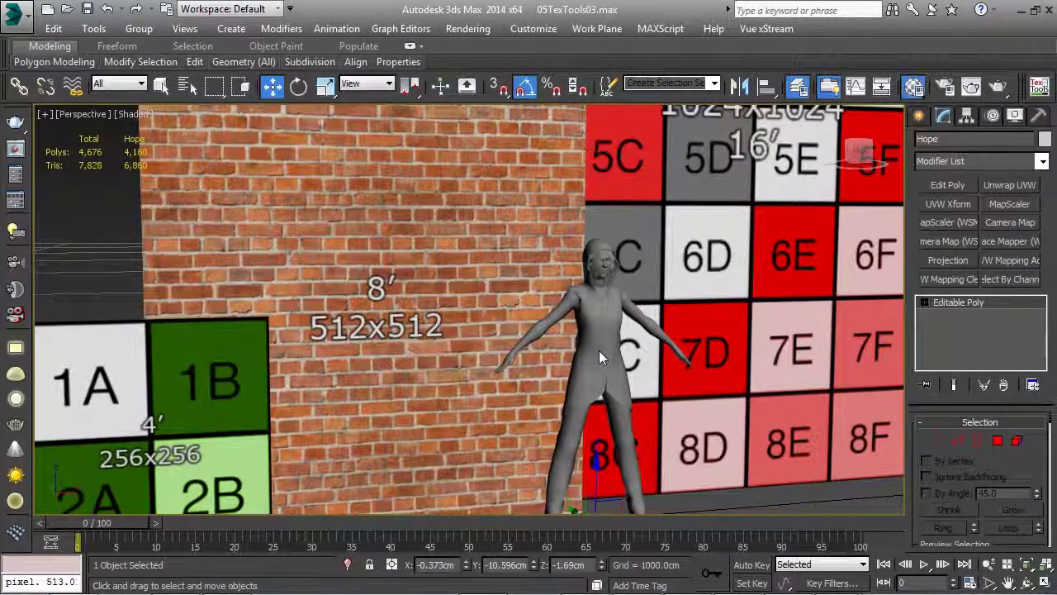
{"action": "scroll", "coordinate": [598, 350], "scroll_direction": "down", "scroll_amount": 5}
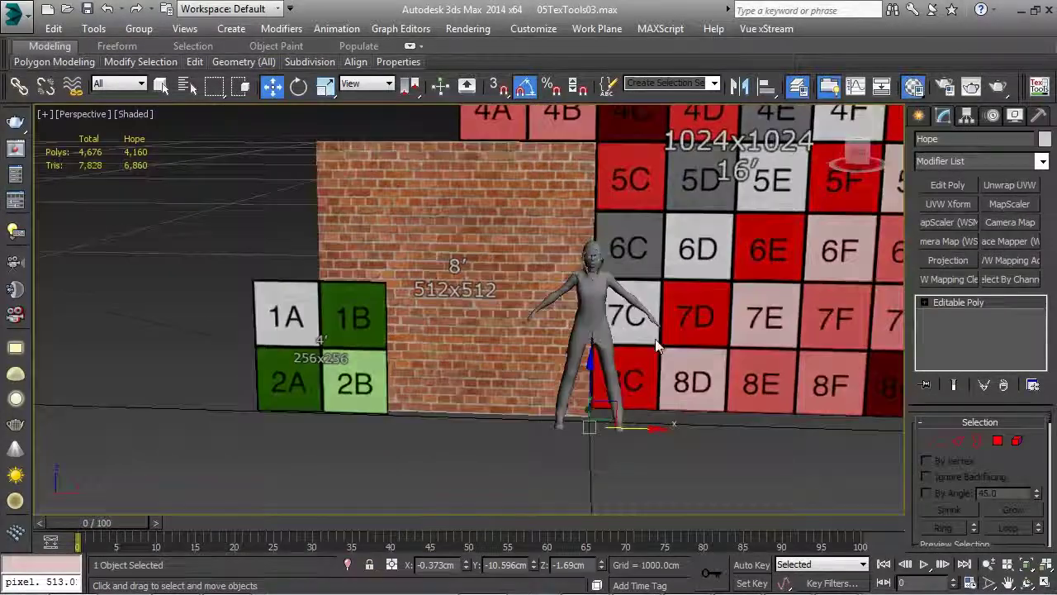
{"action": "middle_click_drag", "start_coordinate": [656, 346], "coordinate": [687, 331], "text": "alt"}
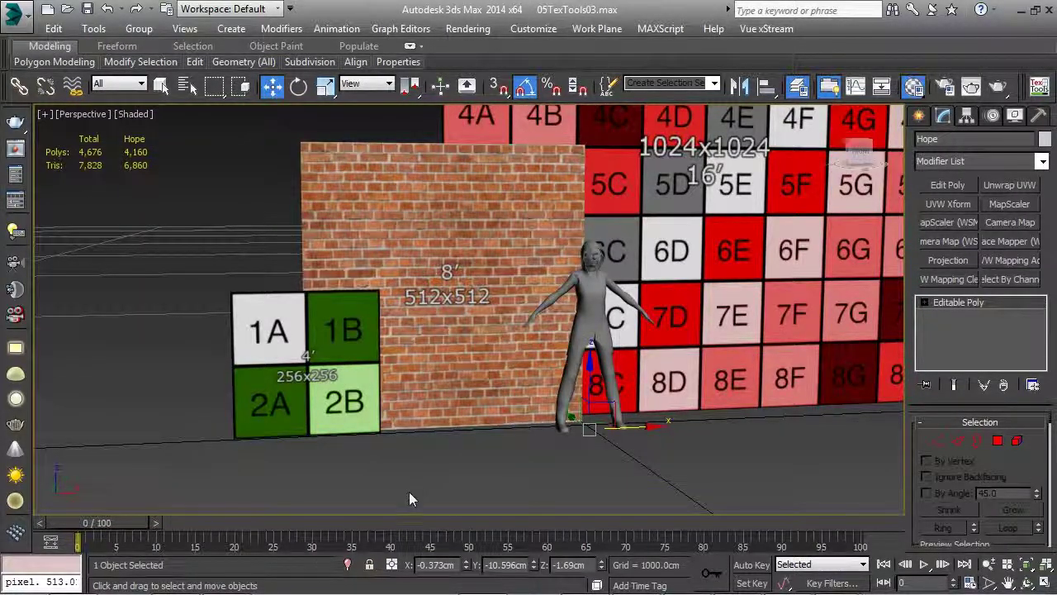
Step: Switch to Photoshop, enlarge the brick Layer 6 with Free Transform, save 512x512.psd and view the plane in 3ds Max
{"action": "left_click", "coordinate": [176, 578]}
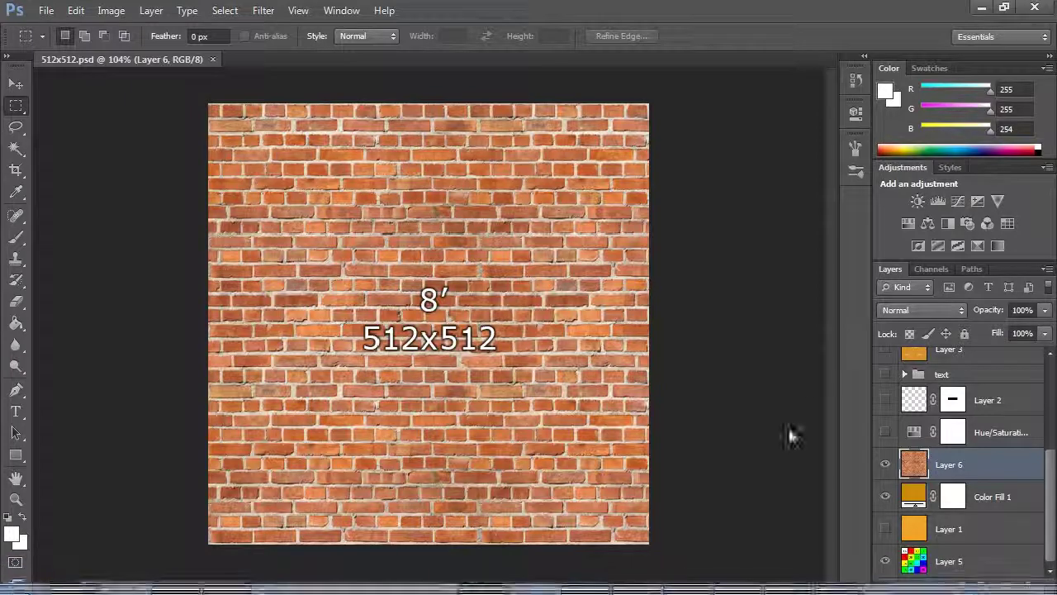
{"action": "right_click", "coordinate": [450, 307]}
{"action": "left_click", "coordinate": [522, 455]}
{"action": "scroll", "coordinate": [521, 456], "scroll_direction": "down", "scroll_amount": 5, "text": "alt"}
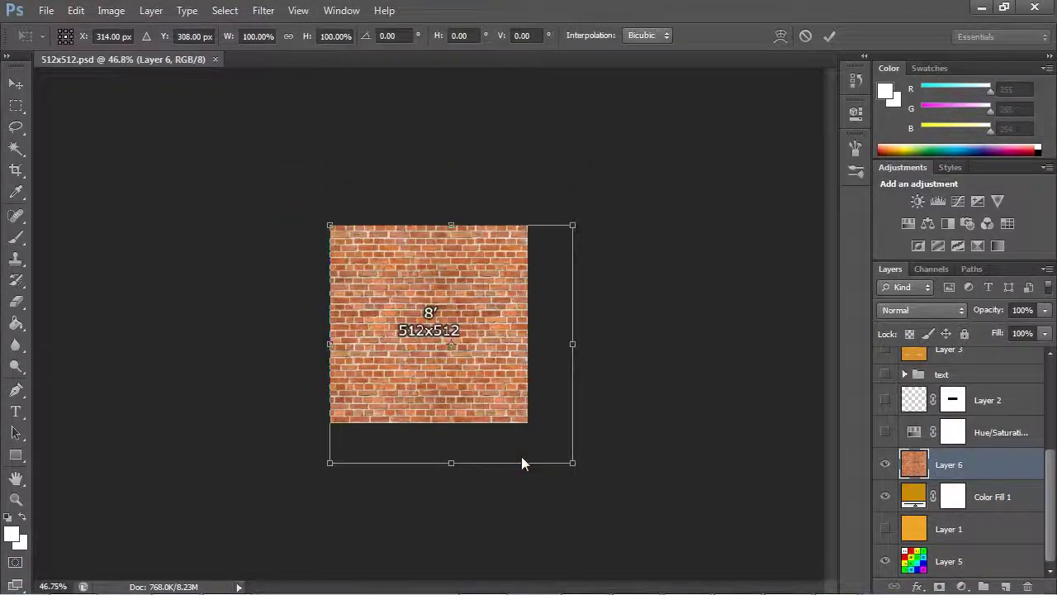
{"action": "left_click_drag", "start_coordinate": [567, 453], "coordinate": [836, 591]}
{"action": "key", "text": "Return"}
{"action": "key", "text": "m"}
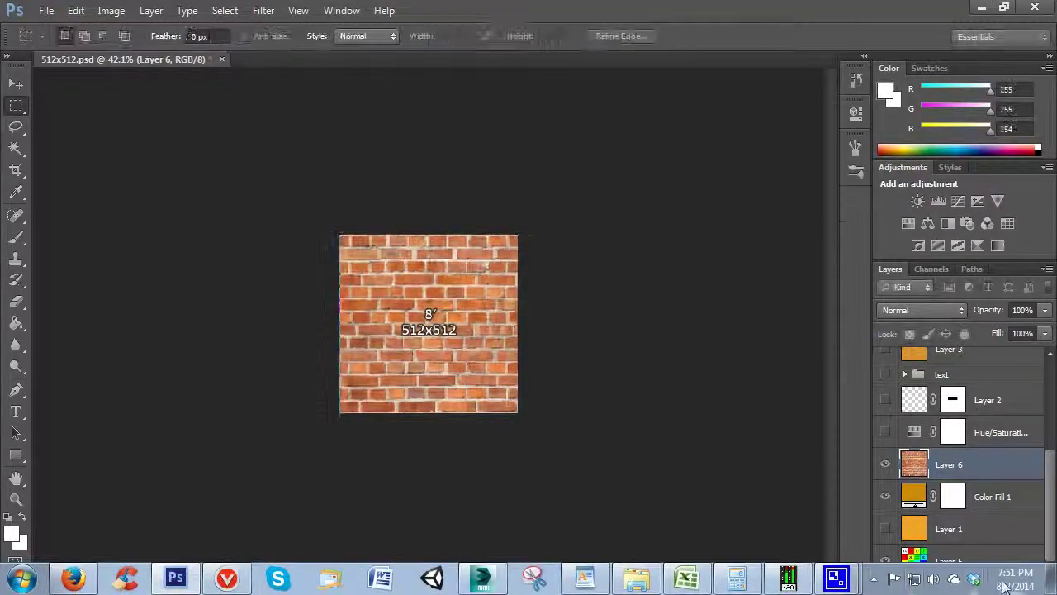
{"action": "scroll", "coordinate": [542, 413], "scroll_direction": "up", "scroll_amount": 2, "text": "alt"}
{"action": "scroll", "coordinate": [542, 413], "scroll_direction": "up", "scroll_amount": 3, "text": "alt"}
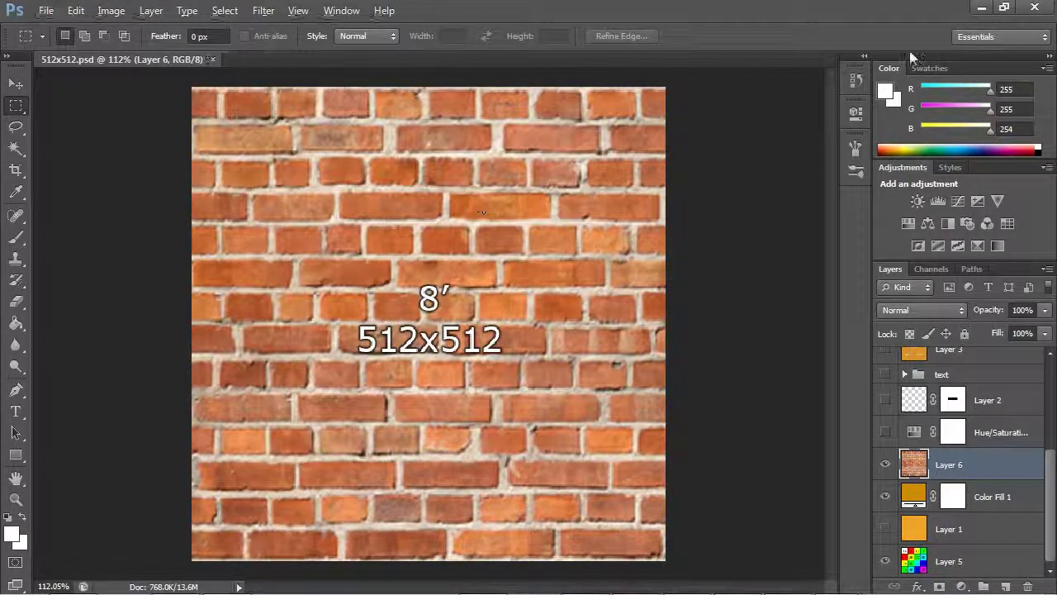
{"action": "left_click", "coordinate": [982, 8]}
{"action": "middle_click_drag", "start_coordinate": [488, 311], "coordinate": [512, 331], "text": "alt"}
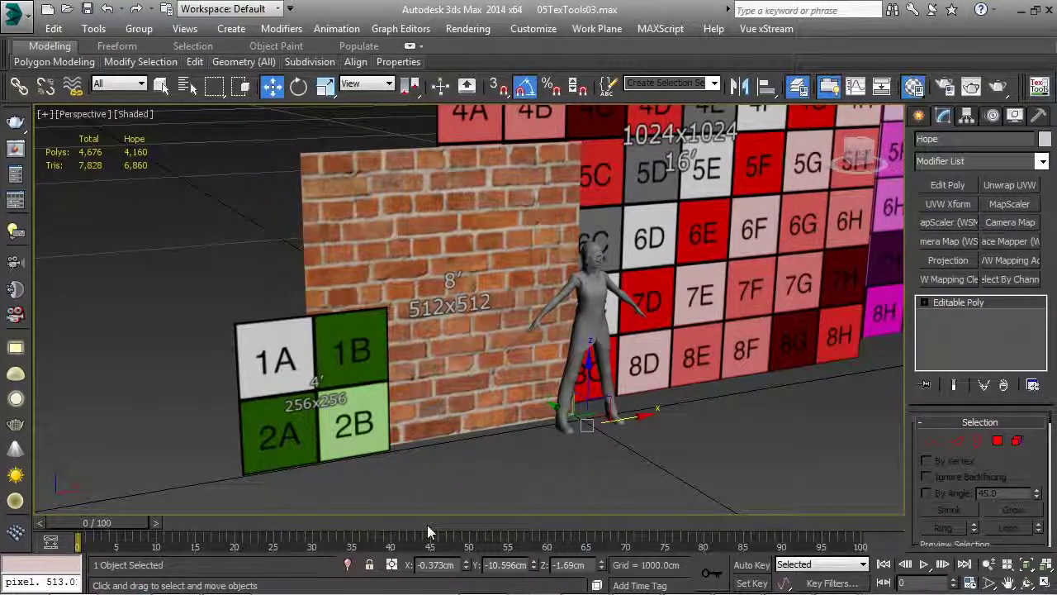
Step: Switch to Photoshop, hide the brick Layer 6 to restore the checker texture, save 512x512.psd and return to 3ds Max
{"action": "mouse_move", "coordinate": [429, 592]}
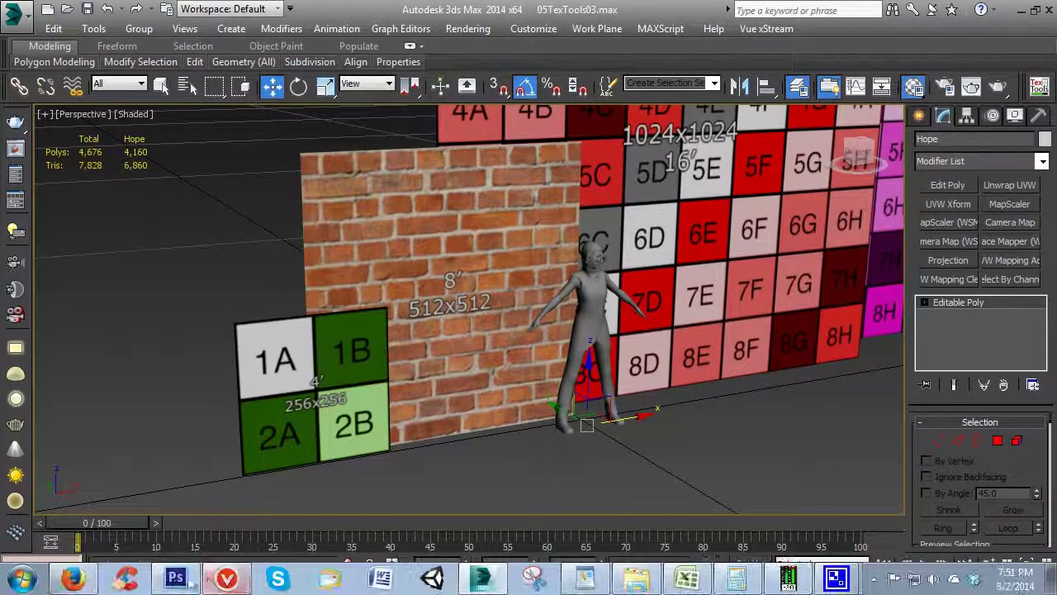
{"action": "left_click", "coordinate": [176, 579]}
{"action": "left_click", "coordinate": [886, 462]}
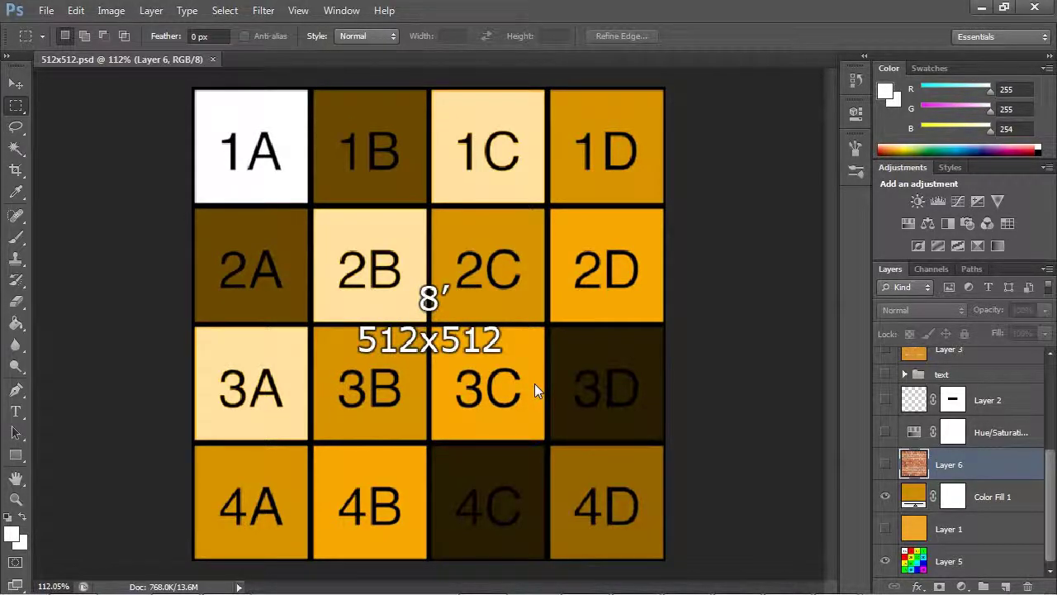
{"action": "left_click", "coordinate": [983, 8]}
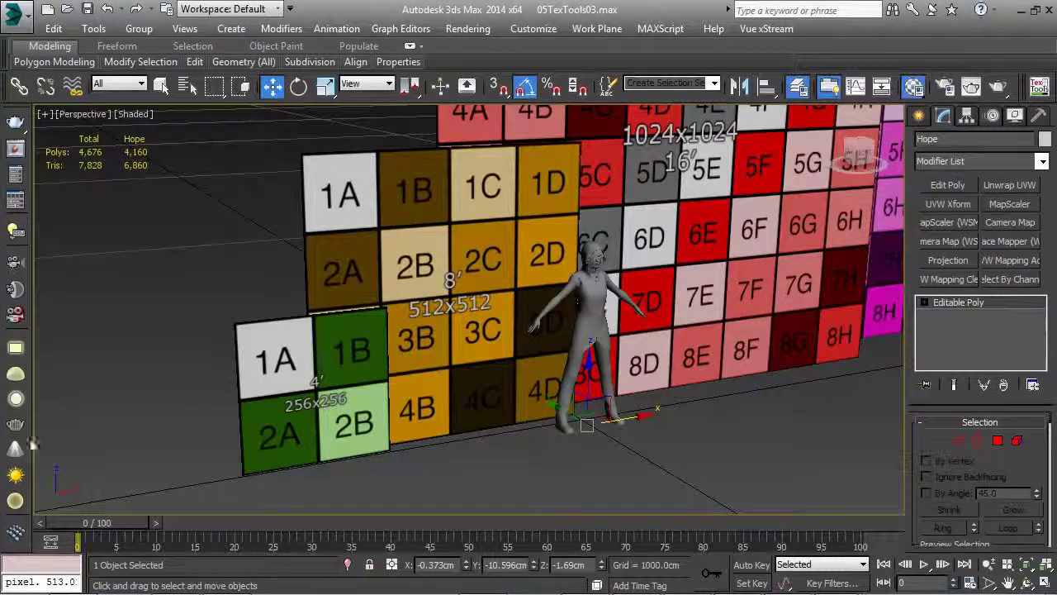
Step: Switch to Firefox and examine the TexTools page's download section and the TexTools 4.10 toolbar overview
{"action": "mouse_move", "coordinate": [116, 588]}
{"action": "left_click", "coordinate": [72, 578]}
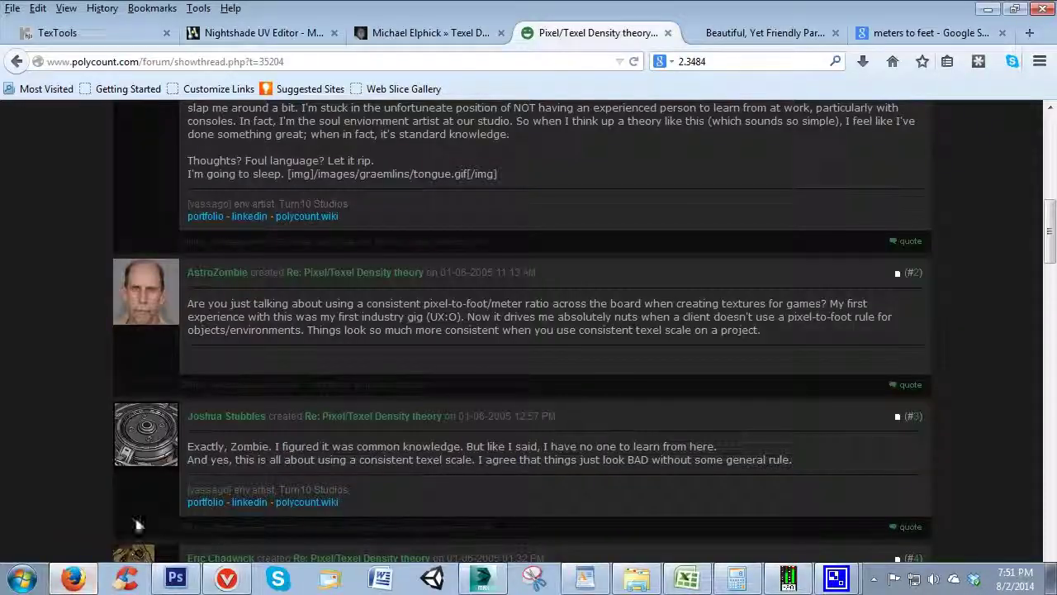
{"action": "left_click", "coordinate": [70, 33]}
{"action": "scroll", "coordinate": [242, 308], "scroll_direction": "up", "scroll_amount": 20}
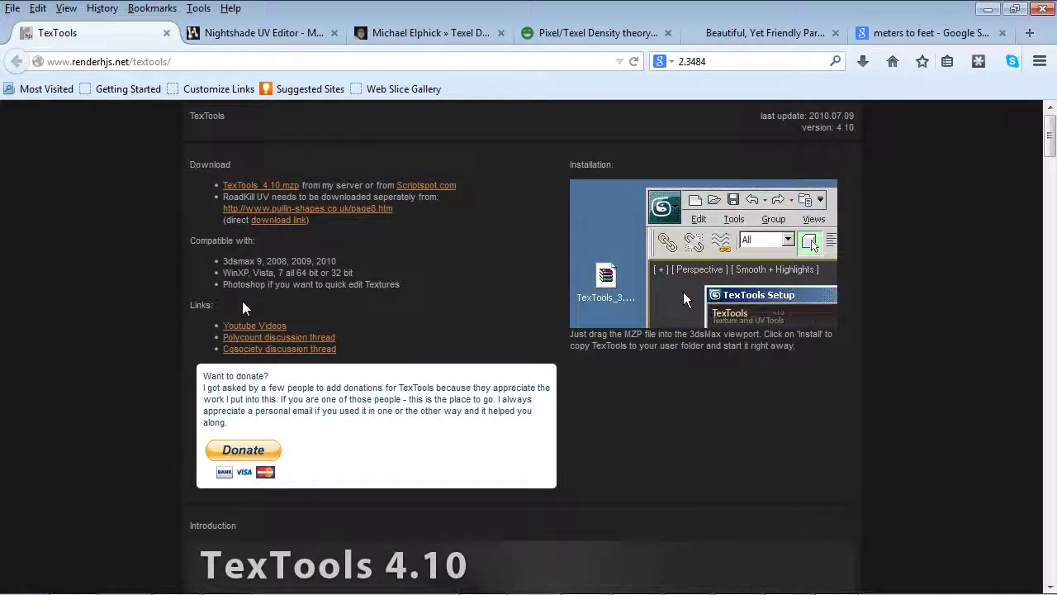
{"action": "scroll", "coordinate": [242, 308], "scroll_direction": "down", "scroll_amount": 8}
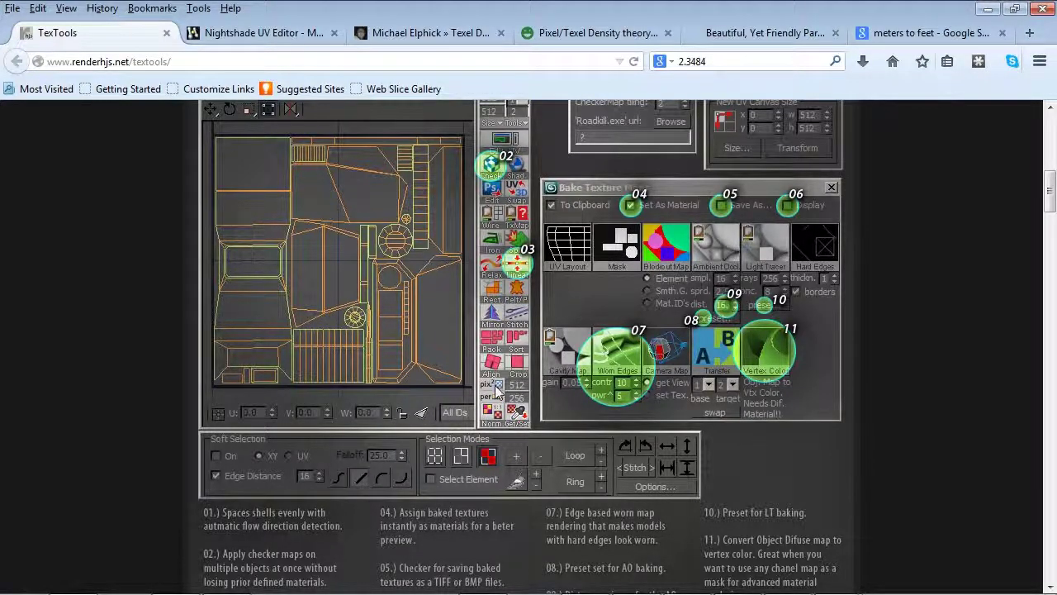
{"action": "scroll", "coordinate": [504, 388], "scroll_direction": "up", "scroll_amount": 2}
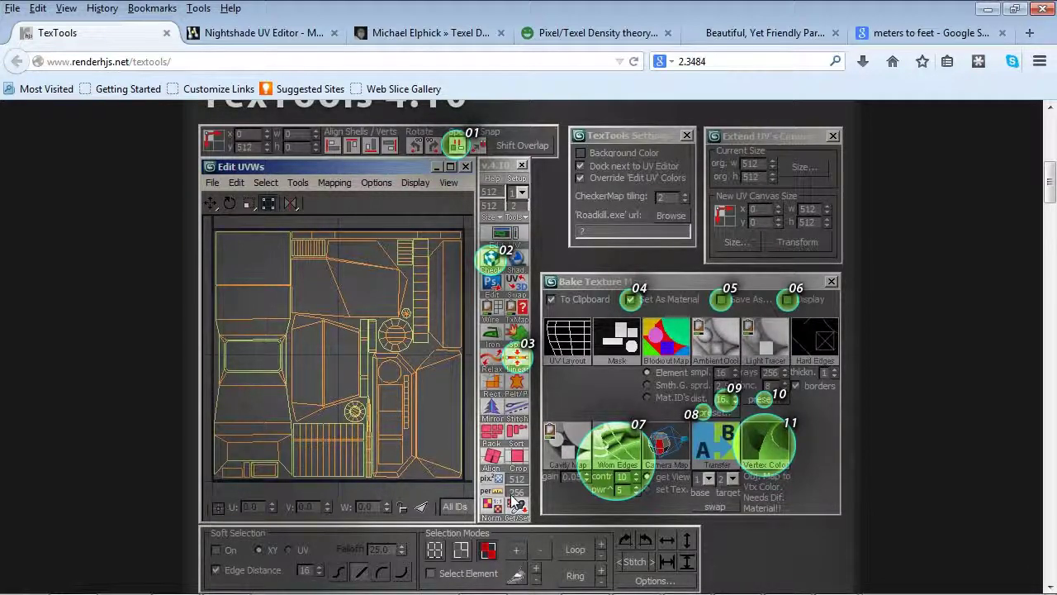
Step: Read the Texel Density section of the TexTools page, covering normalizing shells and picking and assigning texel density
{"action": "scroll", "coordinate": [512, 499], "scroll_direction": "down", "scroll_amount": 20}
{"action": "scroll", "coordinate": [510, 494], "scroll_direction": "up", "scroll_amount": 9}
{"action": "scroll", "coordinate": [510, 494], "scroll_direction": "down", "scroll_amount": 3}
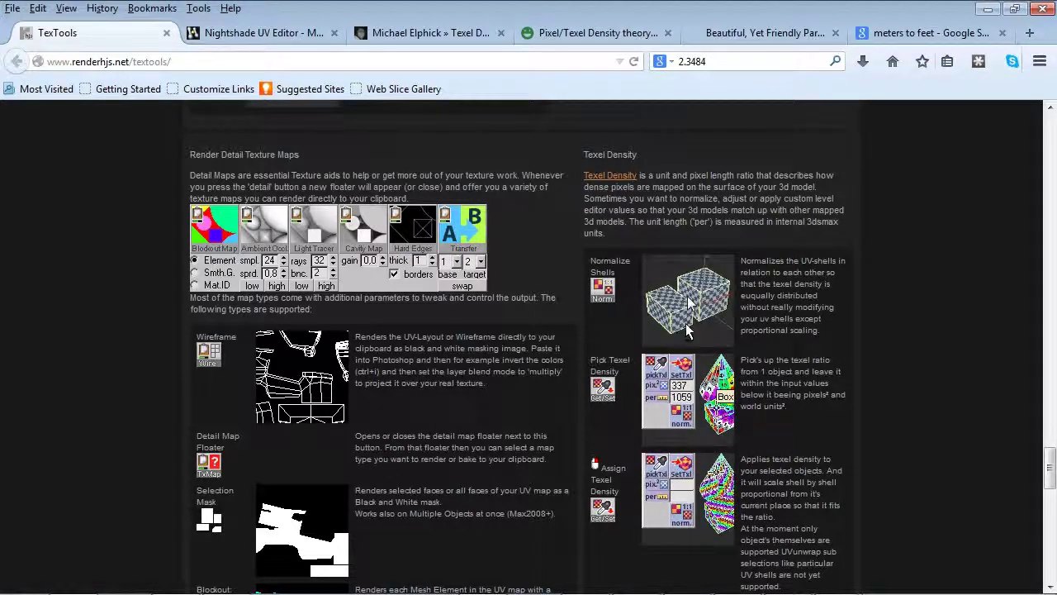
{"action": "scroll", "coordinate": [529, 347], "scroll_direction": "down", "scroll_amount": 1}
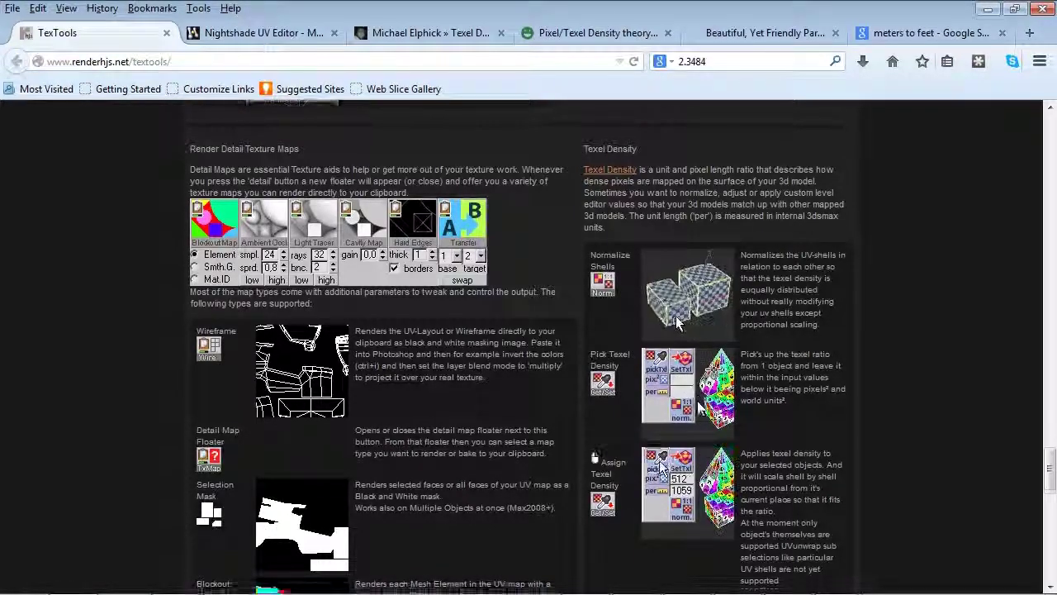
{"action": "scroll", "coordinate": [621, 309], "scroll_direction": "down", "scroll_amount": 2}
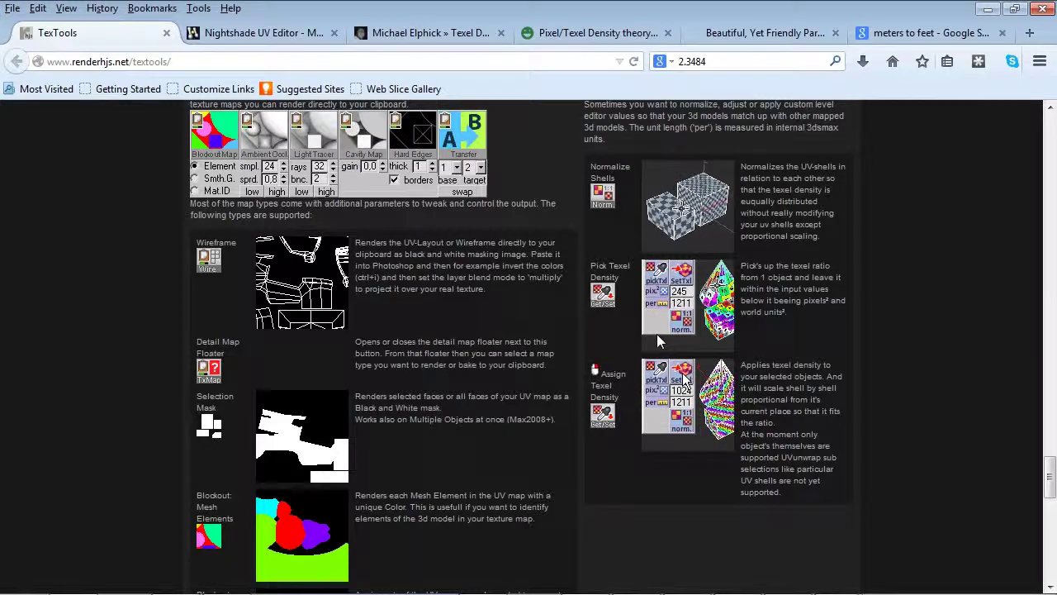
Step: View the Nightshade UV Editor page and compare the barrel scene images in the texel density article
{"action": "left_click", "coordinate": [256, 38]}
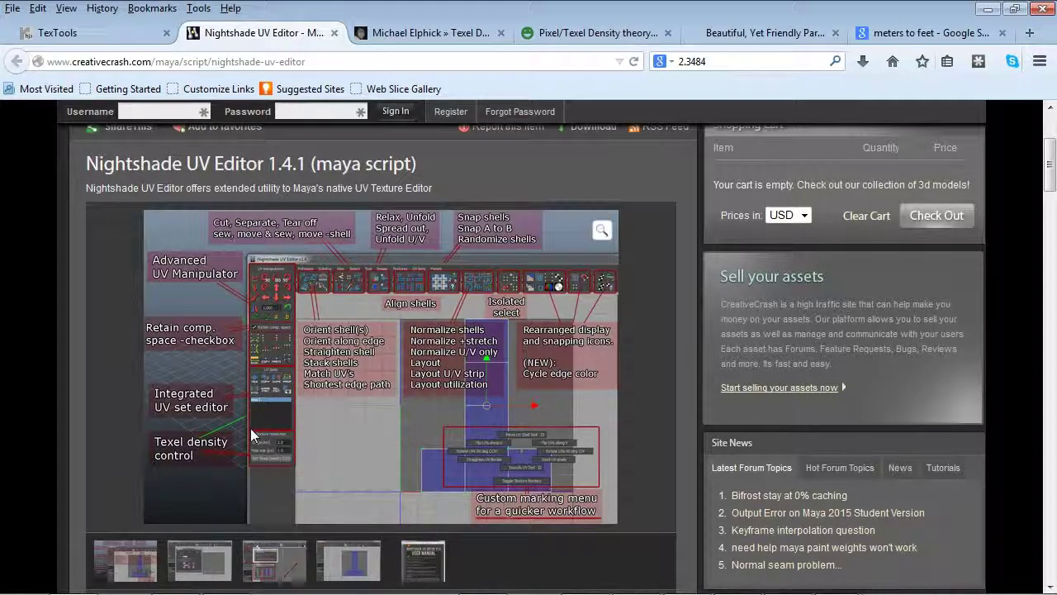
{"action": "left_click", "coordinate": [402, 38]}
{"action": "scroll", "coordinate": [460, 247], "scroll_direction": "up", "scroll_amount": 5}
{"action": "scroll", "coordinate": [460, 254], "scroll_direction": "down", "scroll_amount": 5}
{"action": "scroll", "coordinate": [233, 261], "scroll_direction": "up", "scroll_amount": 2}
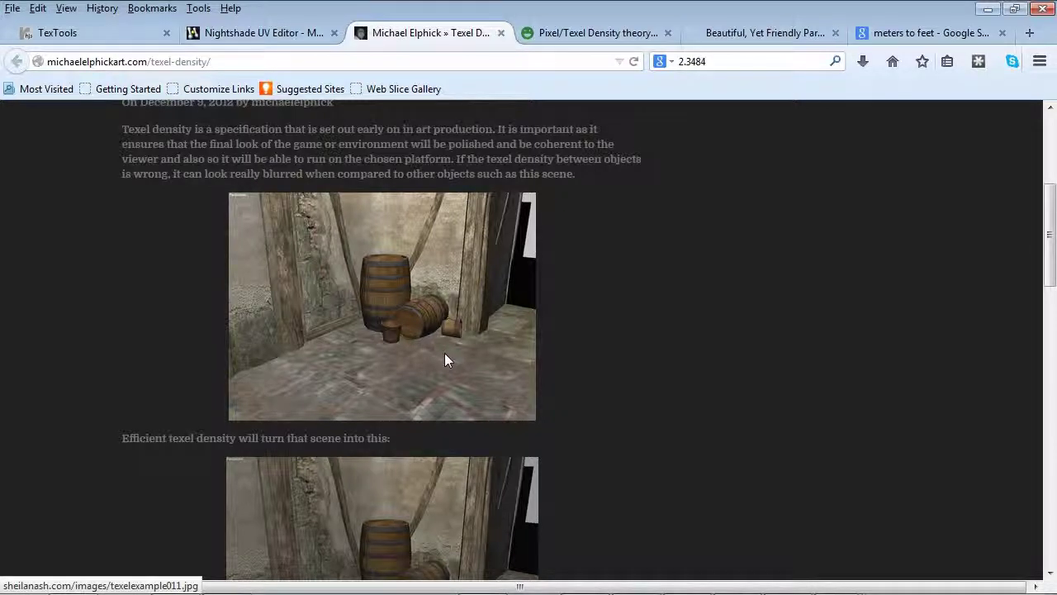
{"action": "scroll", "coordinate": [445, 356], "scroll_direction": "down", "scroll_amount": 4}
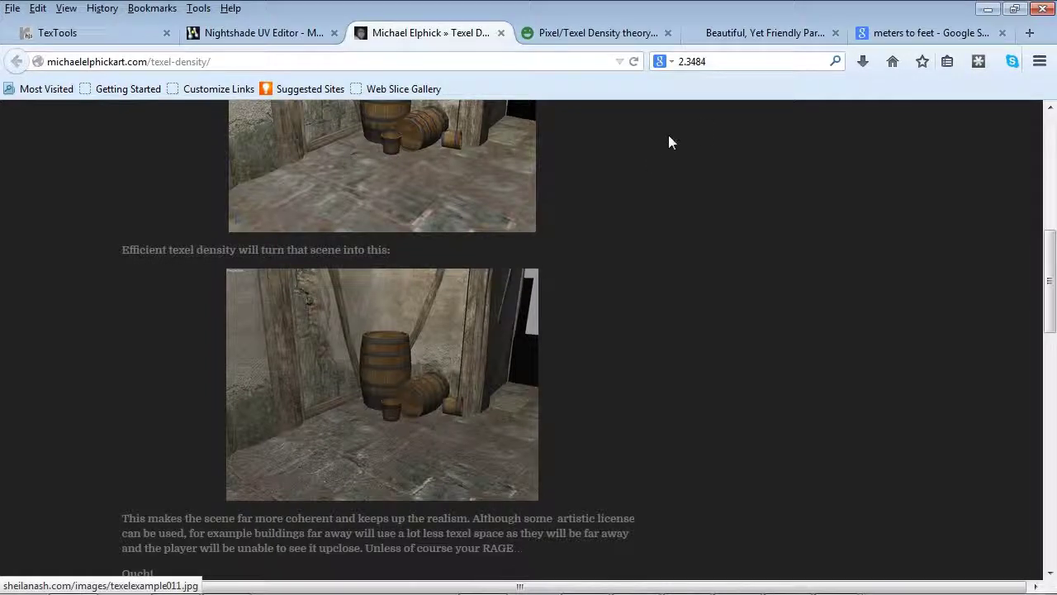
Step: View the uniform versus non-uniform texel density figure in the Beautiful, Yet Friendly article, and switch back to 3ds Max
{"action": "left_click", "coordinate": [737, 37]}
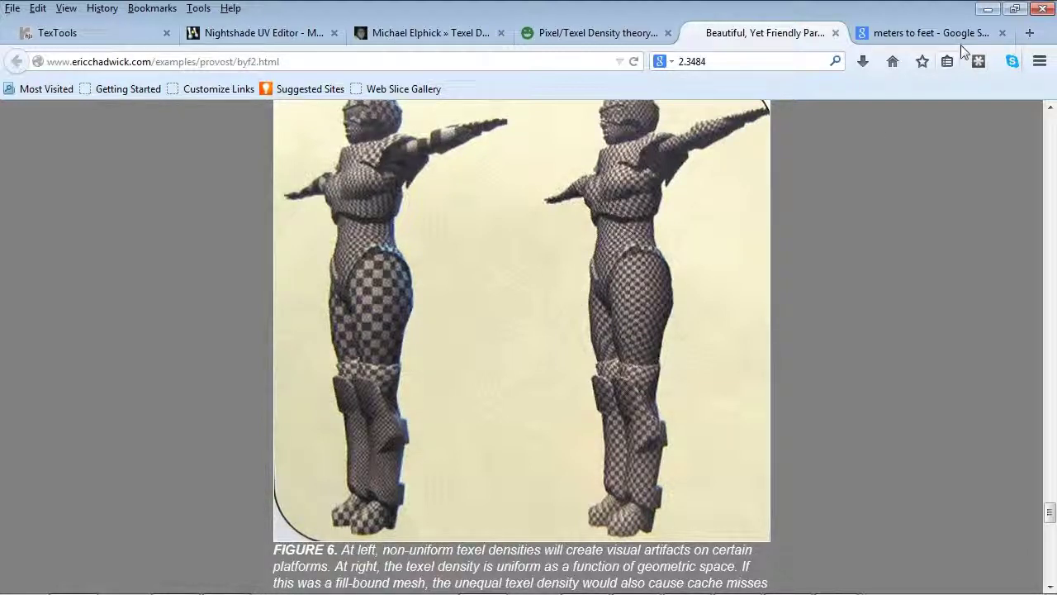
{"action": "left_click", "coordinate": [988, 8]}
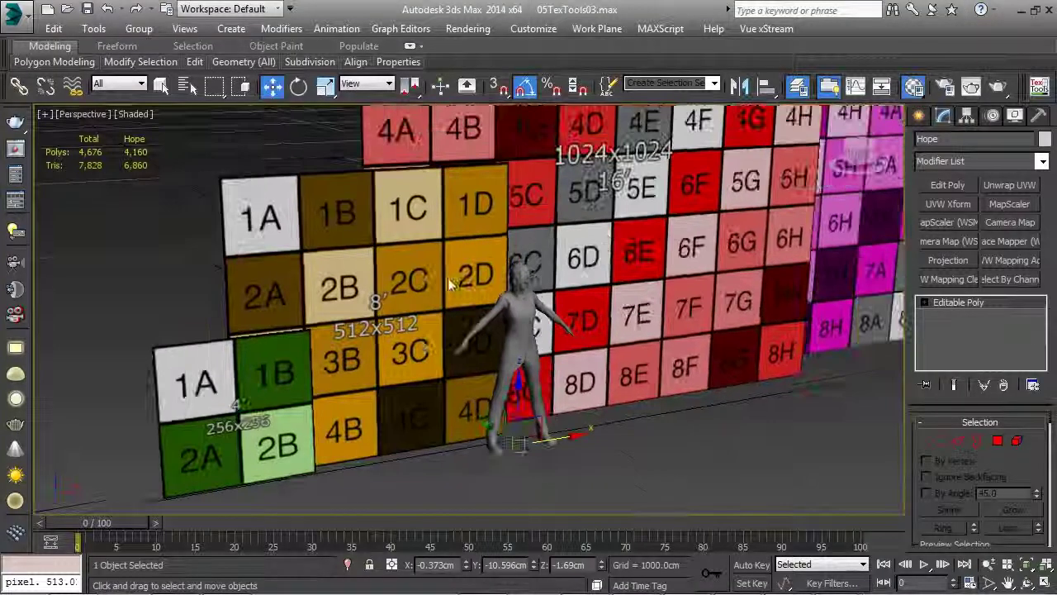
Step: Create a box about 343 cm long, 216 cm wide and 254 cm high beside the checker planes and show edged faces
{"action": "scroll", "coordinate": [450, 283], "scroll_direction": "down", "scroll_amount": 5}
{"action": "left_click", "coordinate": [920, 115]}
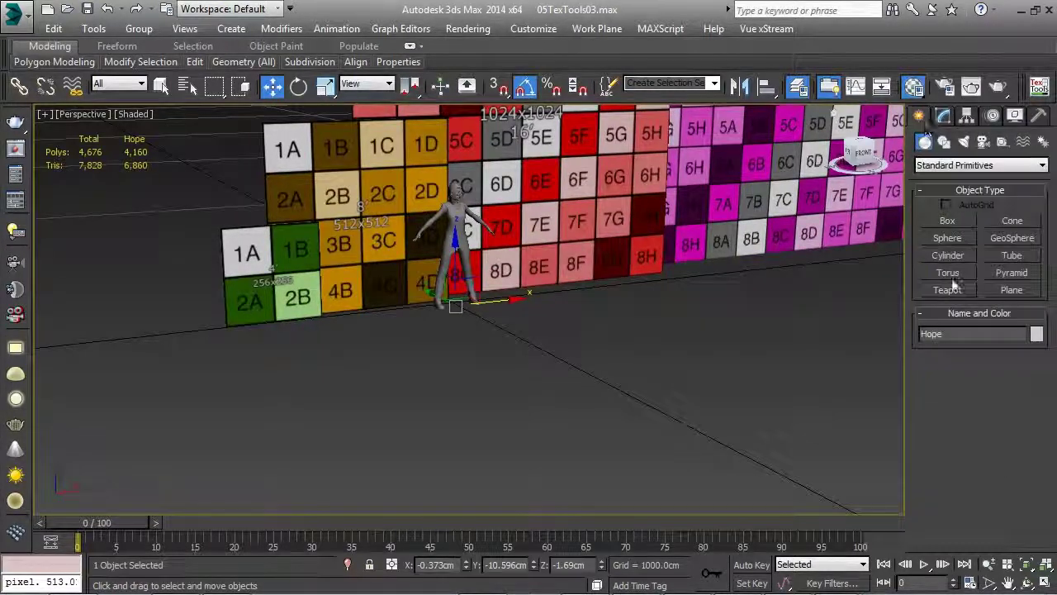
{"action": "left_click", "coordinate": [950, 221]}
{"action": "middle_click_drag", "start_coordinate": [416, 275], "coordinate": [597, 322]}
{"action": "left_click_drag", "start_coordinate": [346, 316], "coordinate": [262, 430]}
{"action": "left_click", "coordinate": [271, 215]}
{"action": "key", "text": "w"}
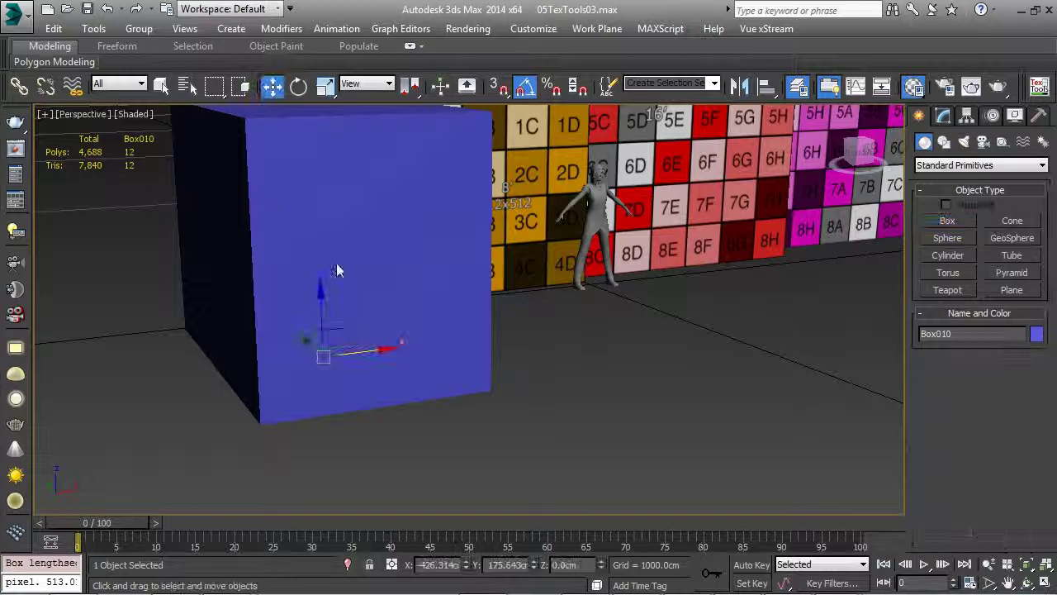
{"action": "middle_click_drag", "start_coordinate": [337, 270], "coordinate": [372, 323]}
{"action": "key", "text": "F4"}
Step: Set the box's length, width and height to 8' each
{"action": "left_click", "coordinate": [943, 116]}
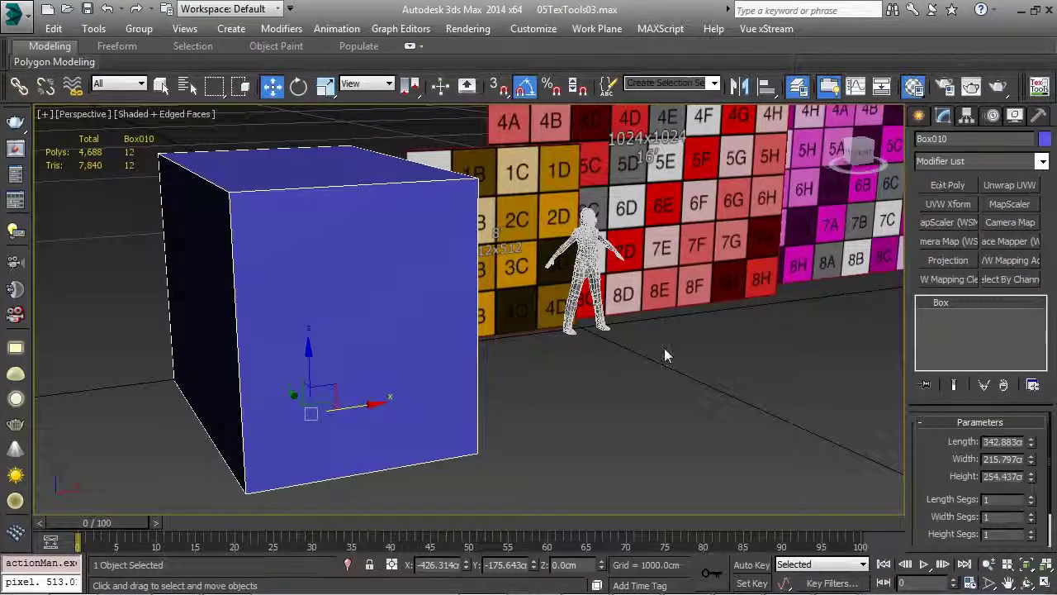
{"action": "double_click", "coordinate": [1002, 442]}
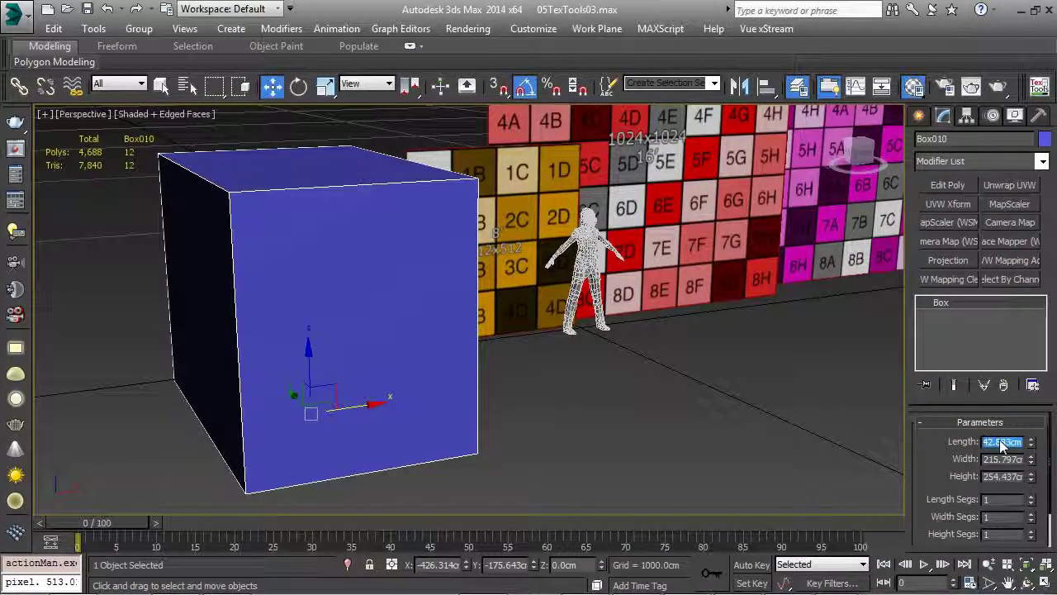
{"action": "type", "text": "8'"}
{"action": "key", "text": "Tab"}
{"action": "type", "text": "8"}
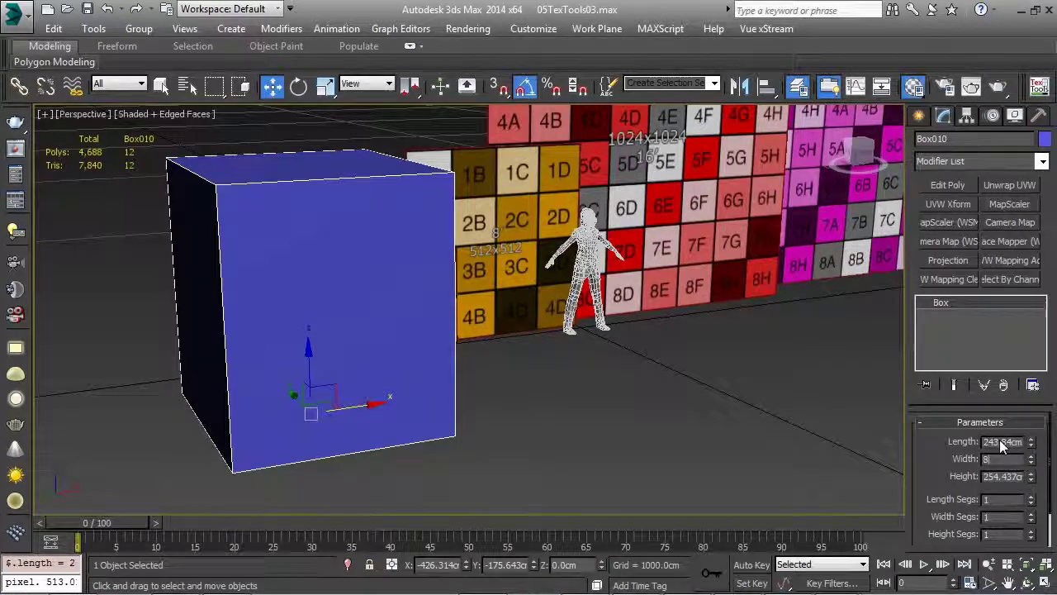
{"action": "type", "text": "'"}
{"action": "key", "text": "Tab"}
{"action": "type", "text": "8'"}
{"action": "key", "text": "Tab"}
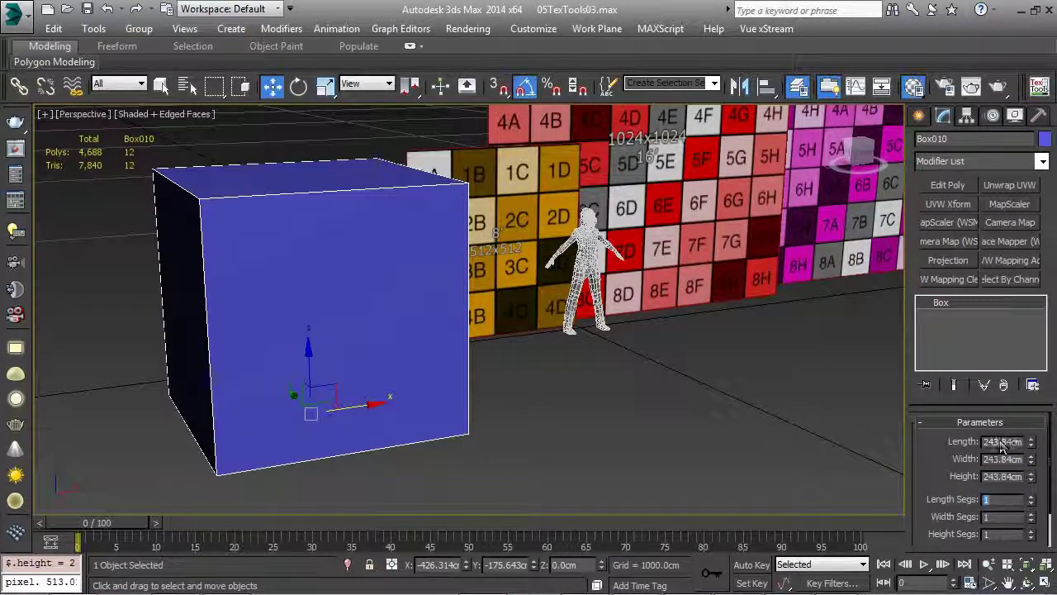
Step: Assign the 512 7 feet #1 checker material to the box and close the Material Editor
{"action": "middle_click_drag", "start_coordinate": [503, 339], "coordinate": [807, 309], "text": "alt"}
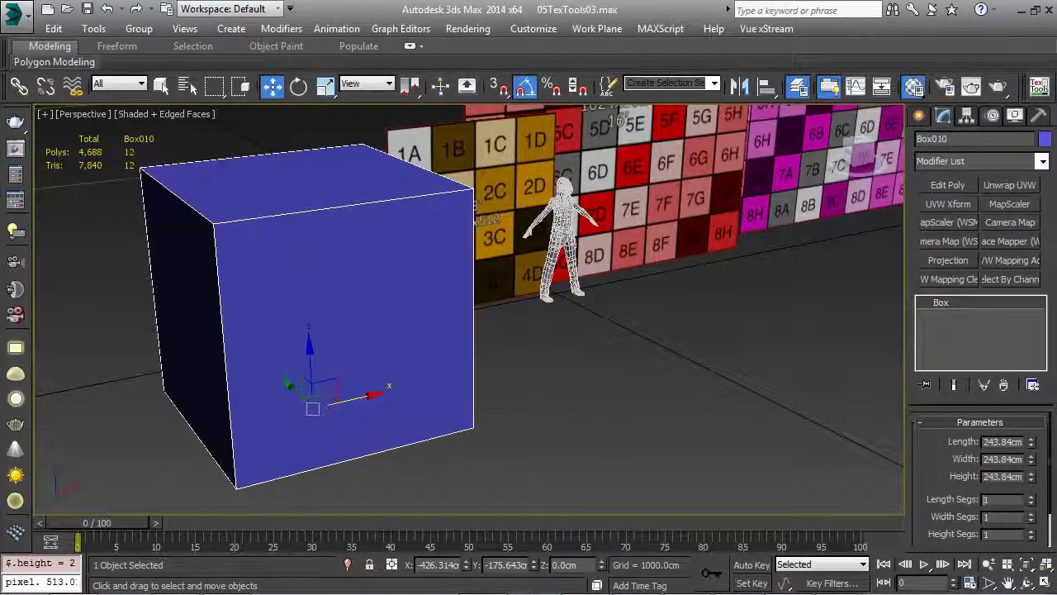
{"action": "key", "text": "m"}
{"action": "left_click", "coordinate": [725, 125]}
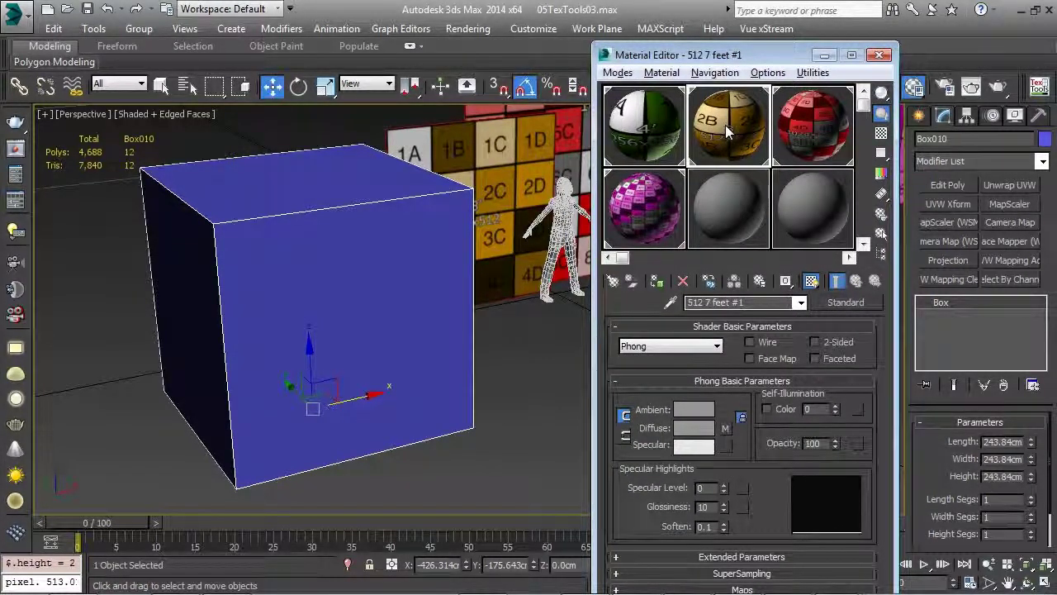
{"action": "right_click", "coordinate": [725, 124]}
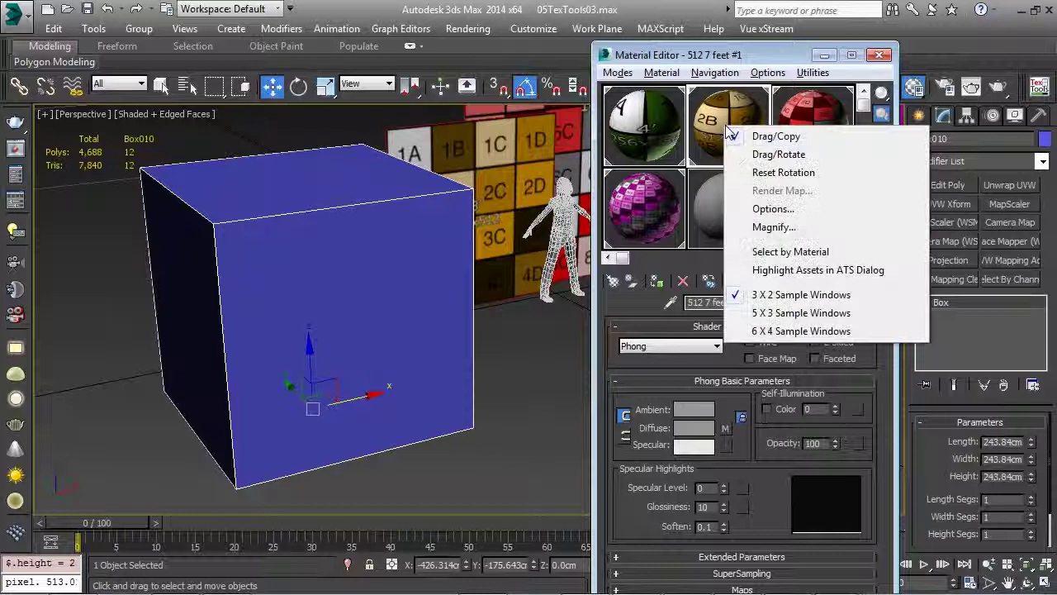
{"action": "left_click", "coordinate": [696, 125]}
{"action": "left_click_drag", "start_coordinate": [697, 126], "coordinate": [330, 273]}
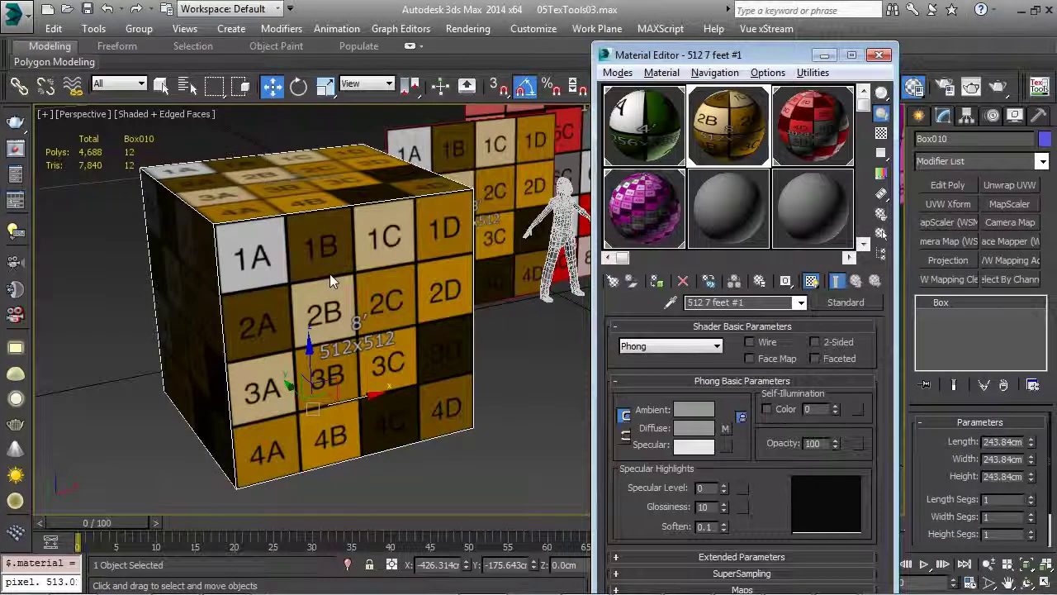
{"action": "left_click", "coordinate": [878, 55]}
{"action": "middle_click_drag", "start_coordinate": [660, 273], "coordinate": [616, 274], "text": "alt"}
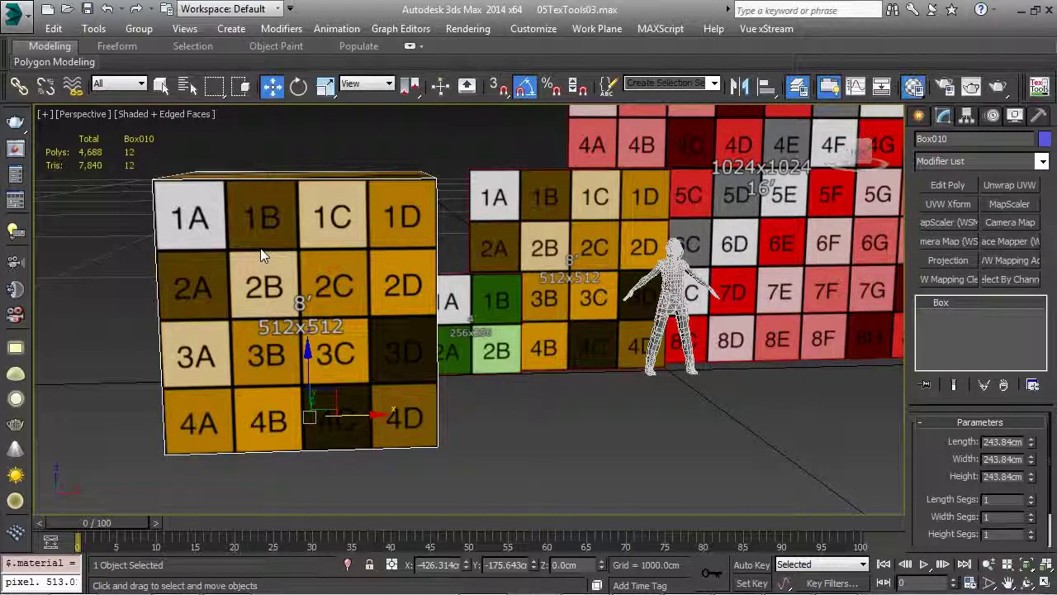
Step: Open TexTools, move its toolbar clear of the window edge, and enter the real-world distance for the 512-pixel texel density
{"action": "left_click", "coordinate": [1039, 86]}
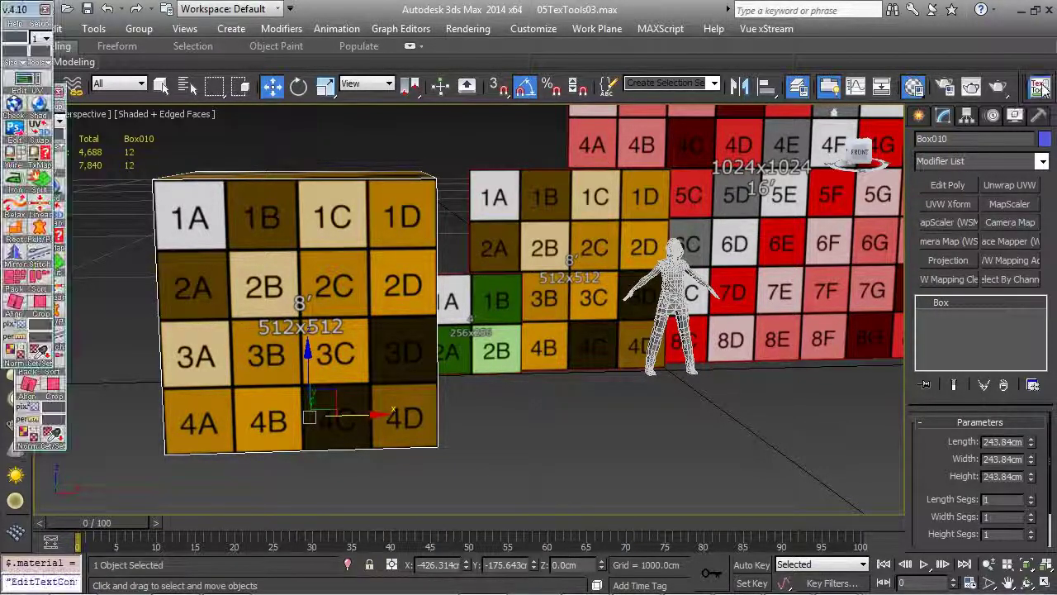
{"action": "left_click_drag", "start_coordinate": [21, 9], "coordinate": [118, 84]}
{"action": "middle_click_drag", "start_coordinate": [263, 243], "coordinate": [390, 209]}
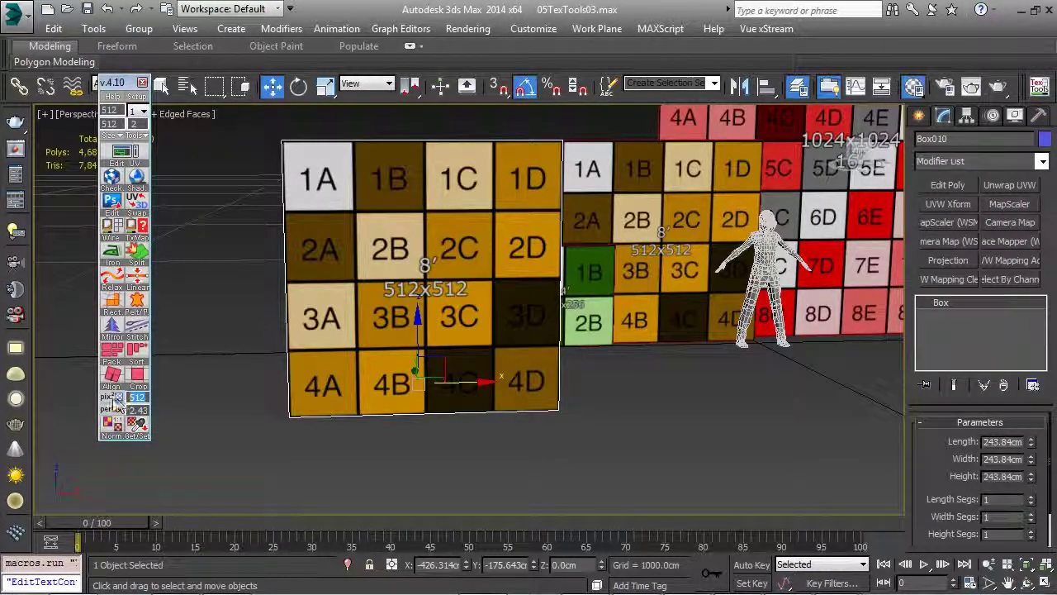
{"action": "left_click", "coordinate": [137, 411]}
{"action": "type", "text": "384"}
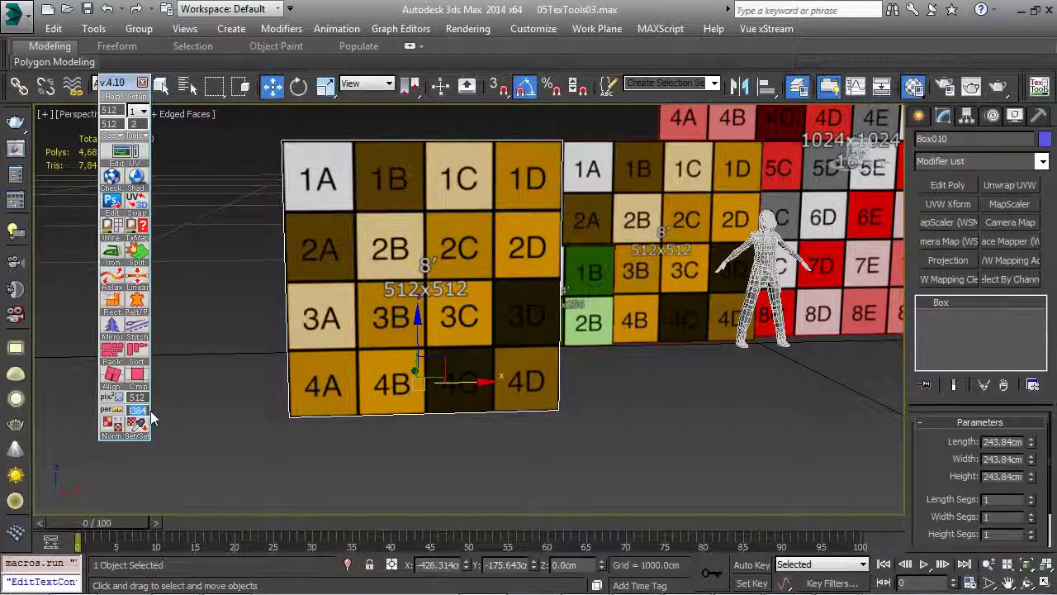
{"action": "middle_click_drag", "start_coordinate": [441, 286], "coordinate": [359, 310]}
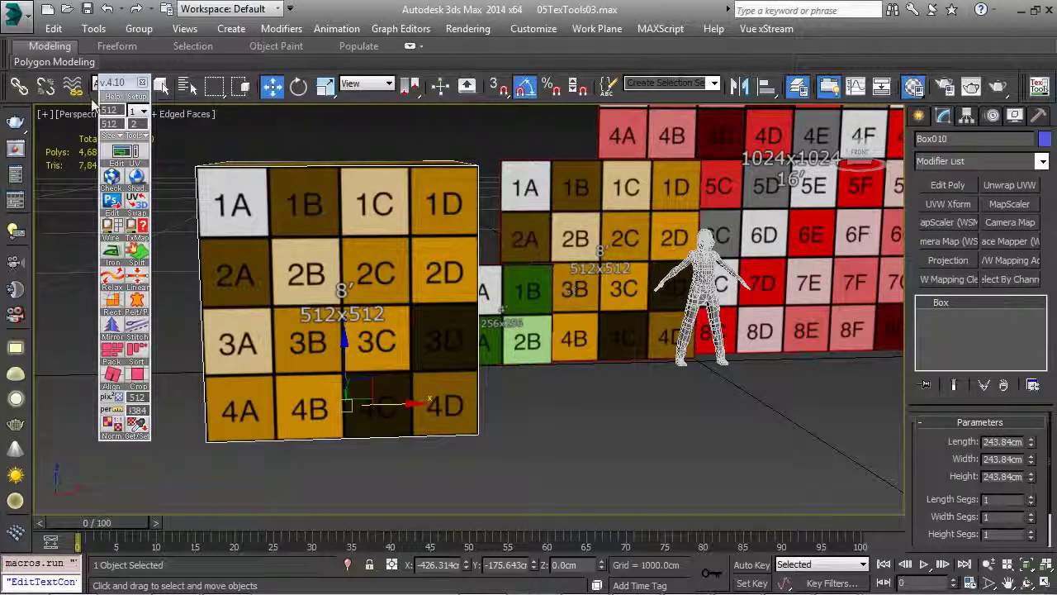
Step: Set the TexTools map size to 256 and try to apply the texel density to the box
{"action": "left_click", "coordinate": [117, 137]}
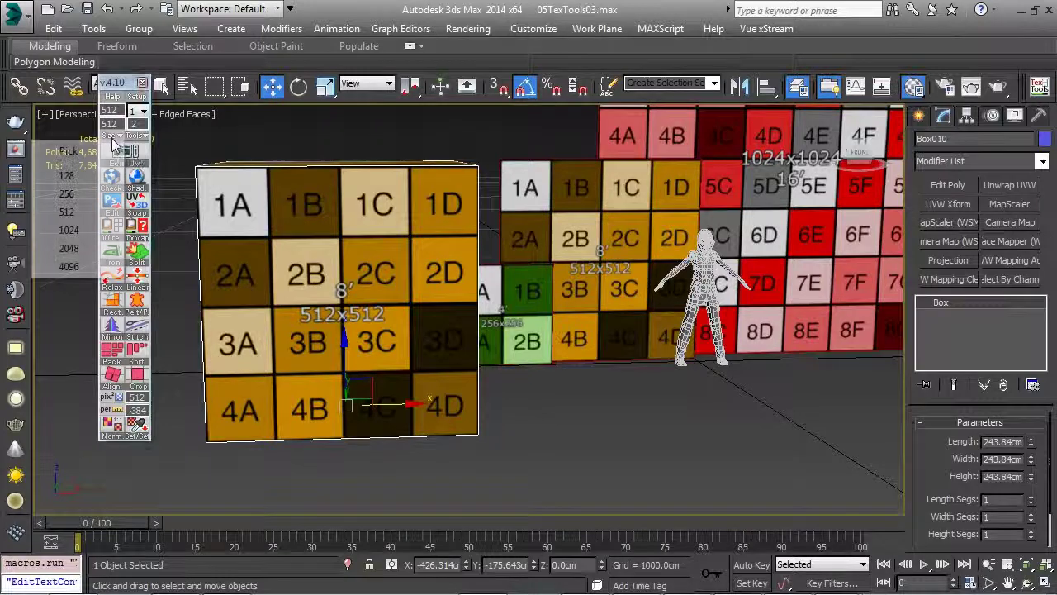
{"action": "left_click", "coordinate": [75, 203]}
{"action": "middle_click_drag", "start_coordinate": [259, 257], "coordinate": [297, 248]}
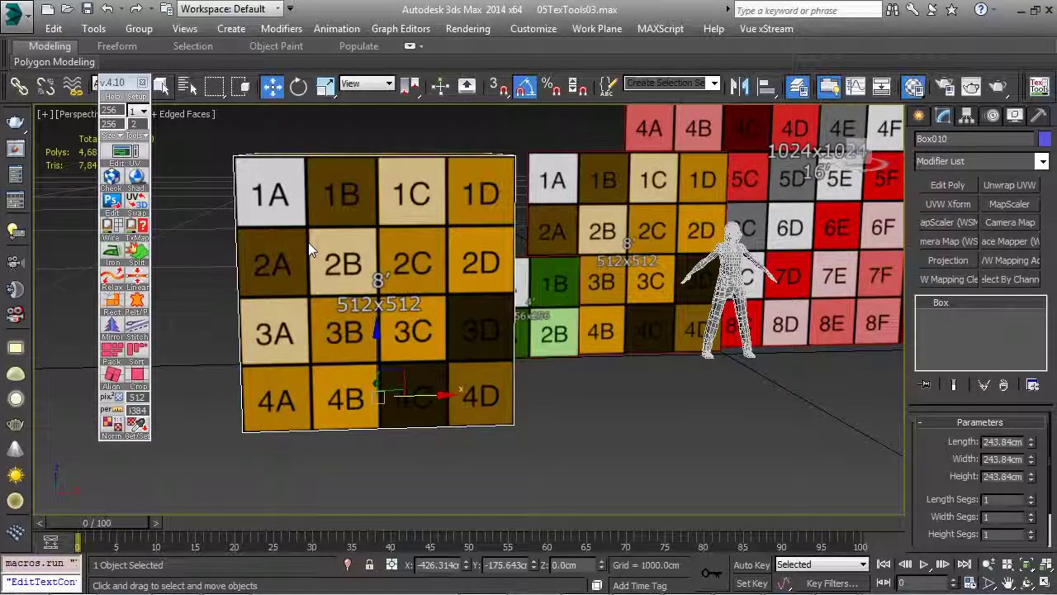
{"action": "left_click", "coordinate": [138, 431]}
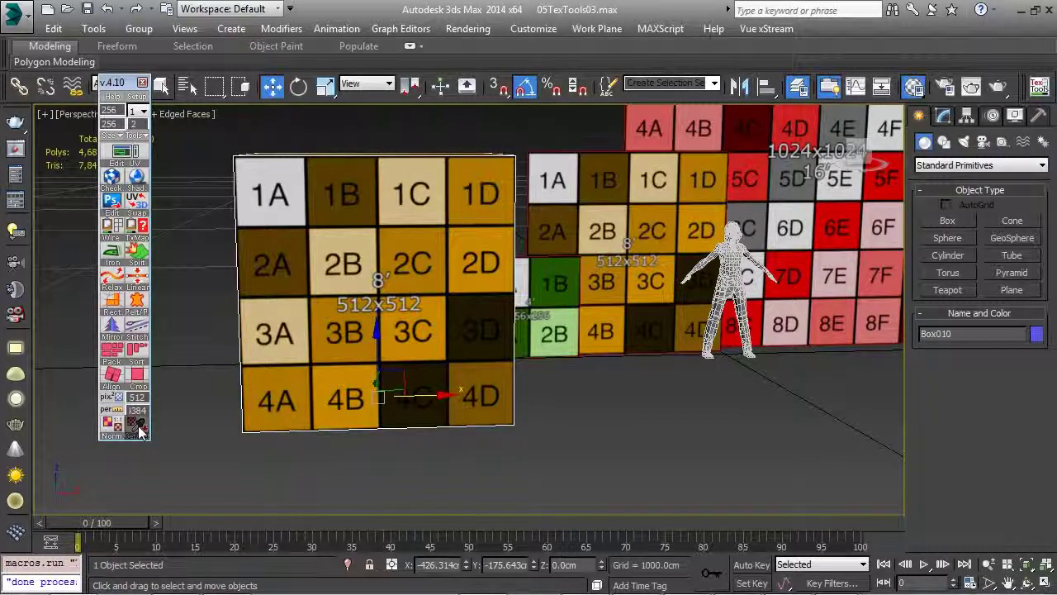
Step: Convert the box to Editable Poly and apply the texel density to it at the 256 map size
{"action": "left_click", "coordinate": [944, 117]}
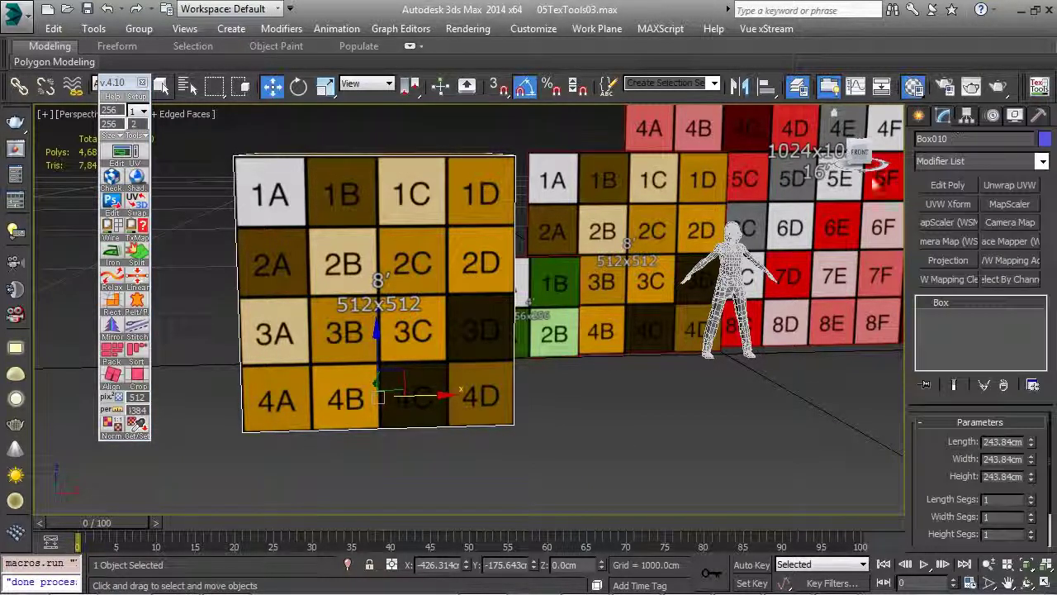
{"action": "right_click", "coordinate": [368, 321]}
{"action": "left_click", "coordinate": [472, 383]}
{"action": "left_click", "coordinate": [138, 430]}
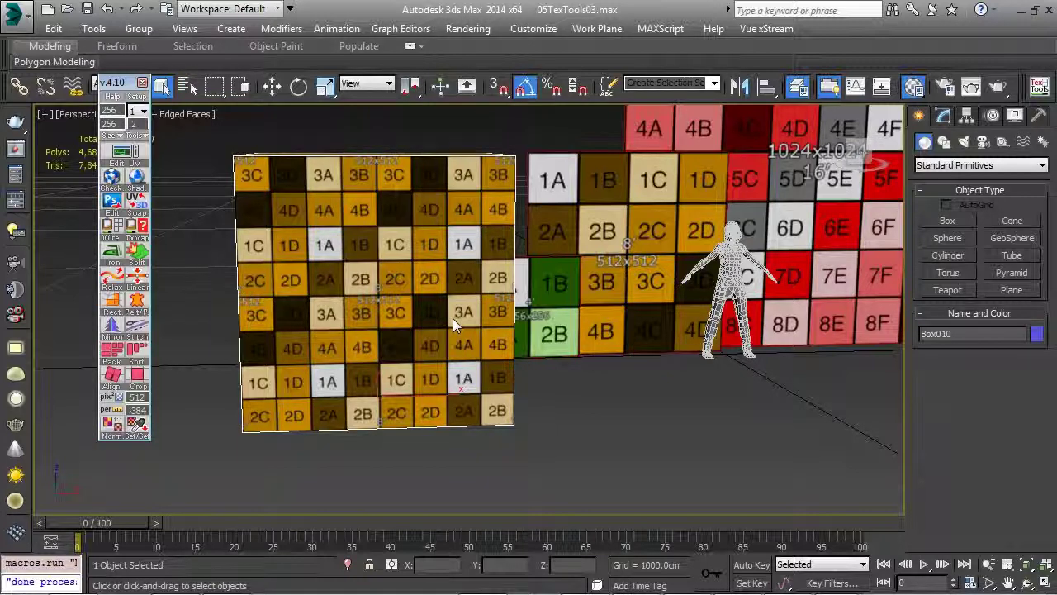
Step: Set the TexTools map size to 512, reapply the texel density to the box, and compare its checker with the planes
{"action": "left_click", "coordinate": [118, 144]}
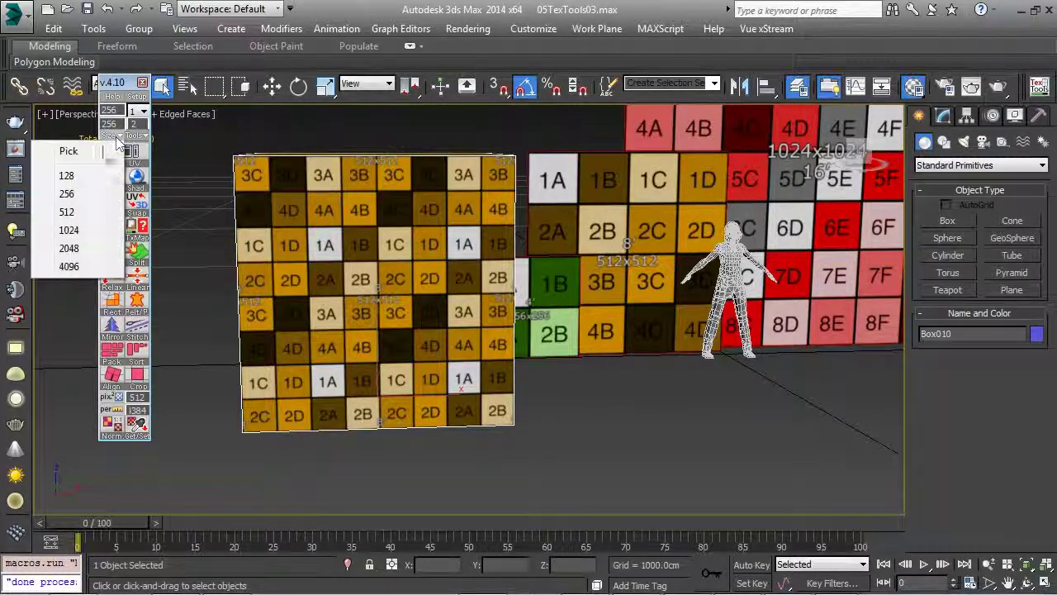
{"action": "left_click", "coordinate": [73, 210]}
{"action": "left_click", "coordinate": [138, 425]}
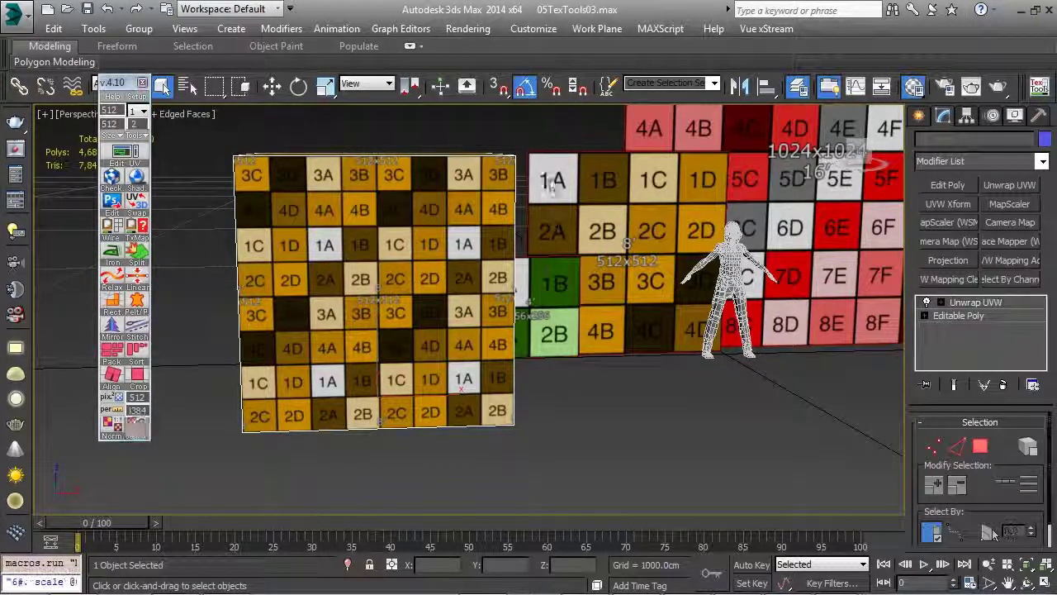
{"action": "scroll", "coordinate": [553, 332], "scroll_direction": "down", "scroll_amount": 5}
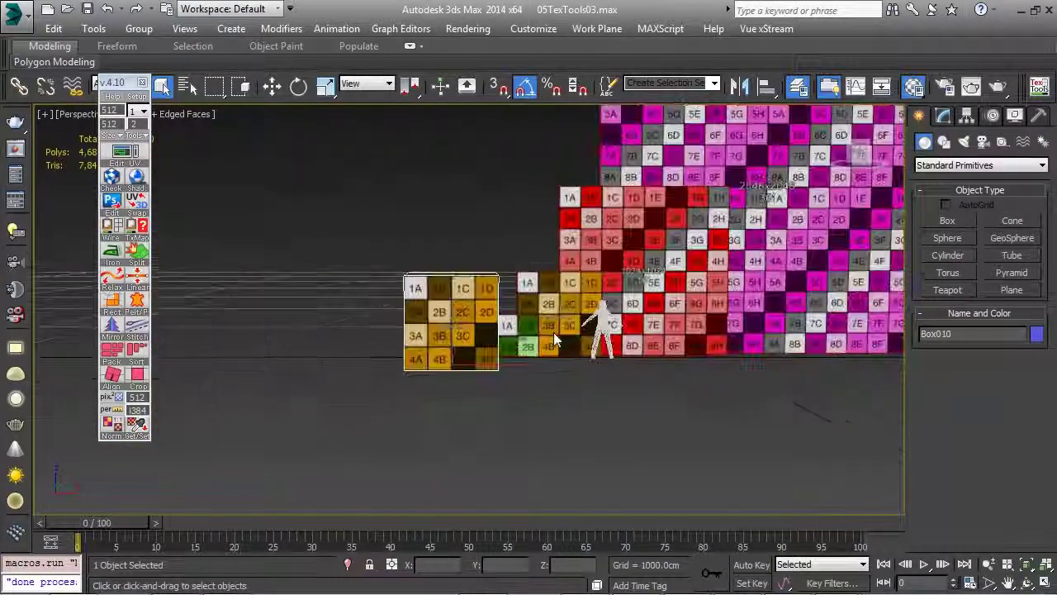
{"action": "scroll", "coordinate": [473, 363], "scroll_direction": "up", "scroll_amount": 8}
{"action": "middle_click_drag", "start_coordinate": [198, 367], "coordinate": [420, 344]}
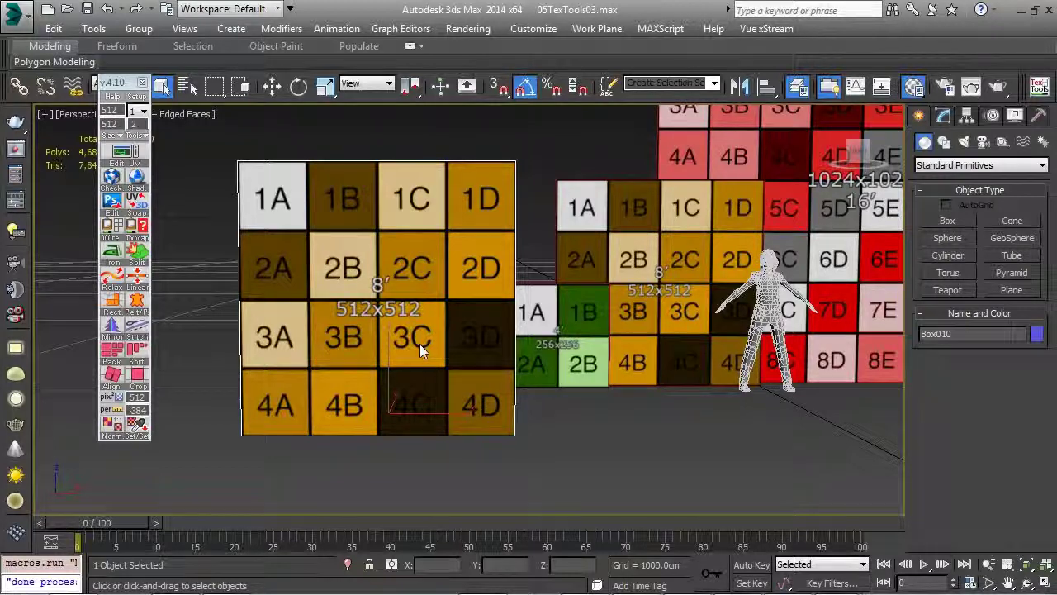
{"action": "middle_click_drag", "start_coordinate": [419, 344], "coordinate": [389, 364]}
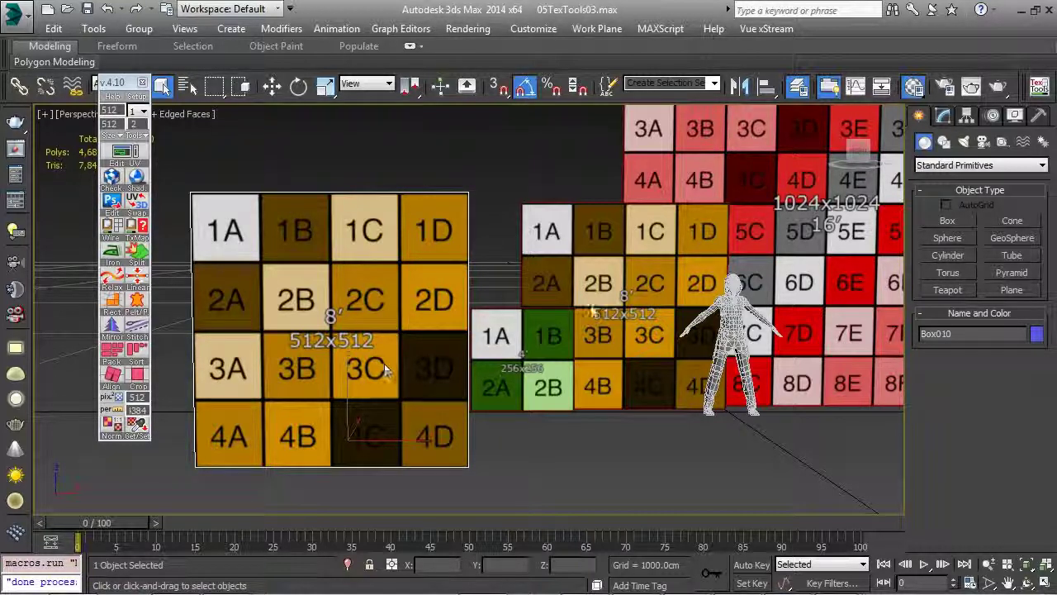
Step: Hide layer 0 (default), unhide the Sphere_test layer, and close the layer manager with the sphere selected
{"action": "left_click", "coordinate": [797, 86]}
{"action": "left_click_drag", "start_coordinate": [595, 169], "coordinate": [576, 169]}
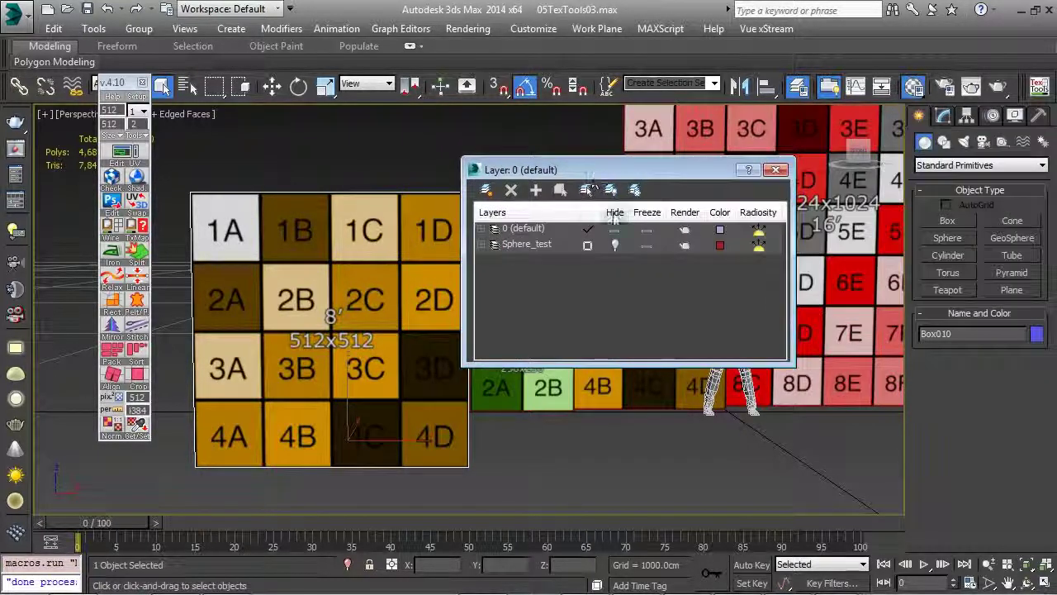
{"action": "left_click", "coordinate": [614, 229]}
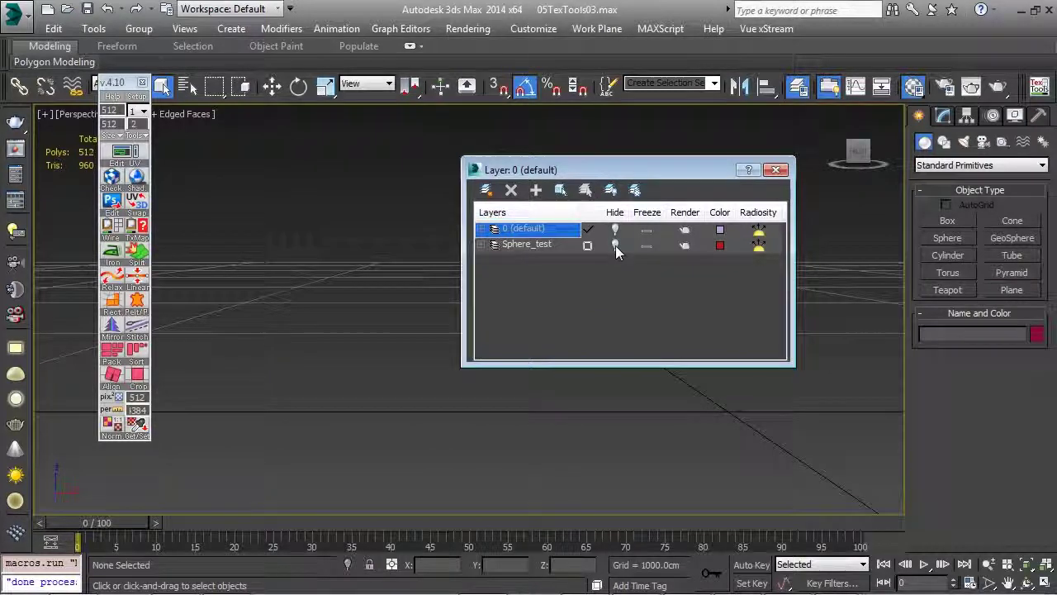
{"action": "left_click", "coordinate": [615, 245]}
{"action": "middle_click_drag", "start_coordinate": [308, 258], "coordinate": [419, 422]}
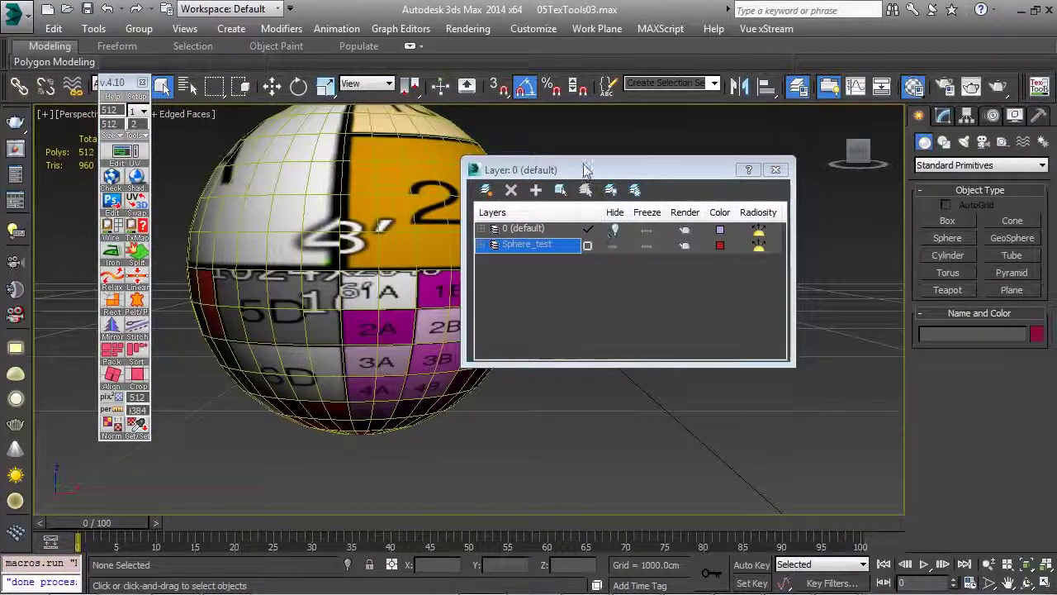
{"action": "left_click_drag", "start_coordinate": [586, 171], "coordinate": [732, 166]}
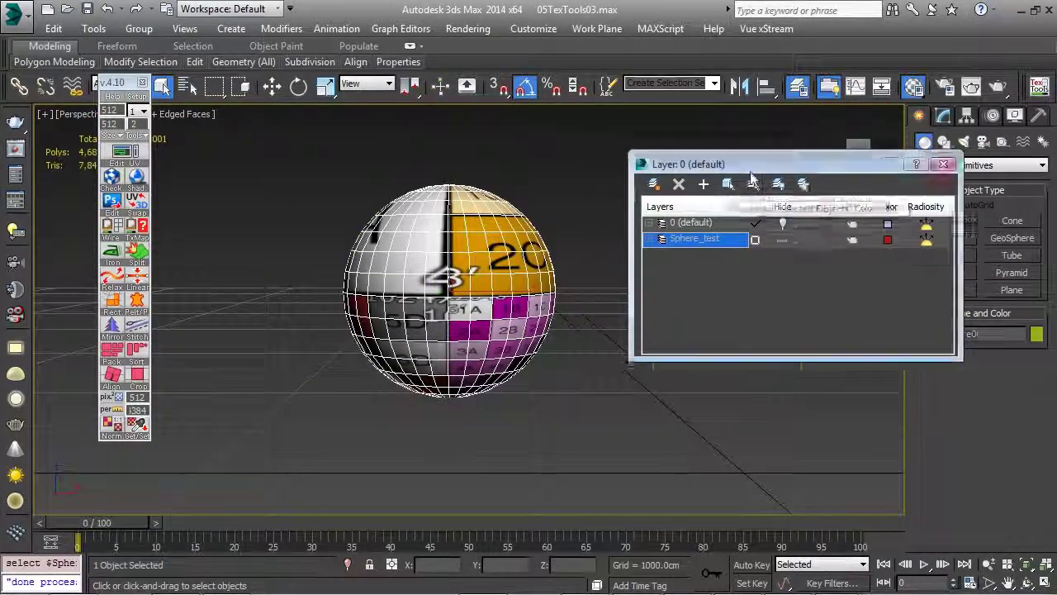
{"action": "middle_click_drag", "start_coordinate": [469, 300], "coordinate": [469, 270]}
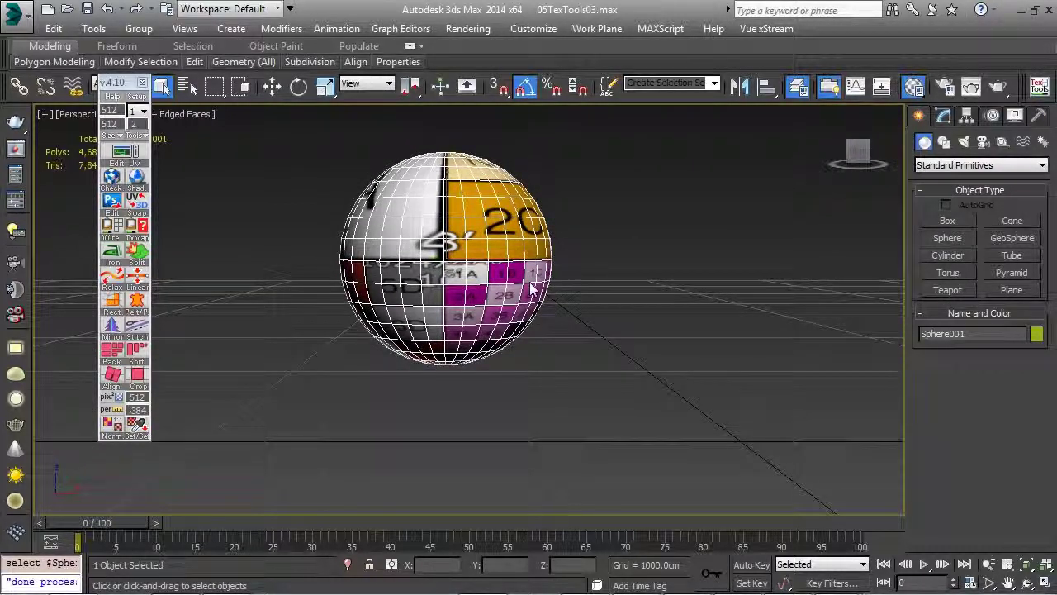
Step: Enter polygon sub-object level with the sphere's orange checker section selected and add an Unwrap UVW modifier
{"action": "left_click", "coordinate": [943, 116]}
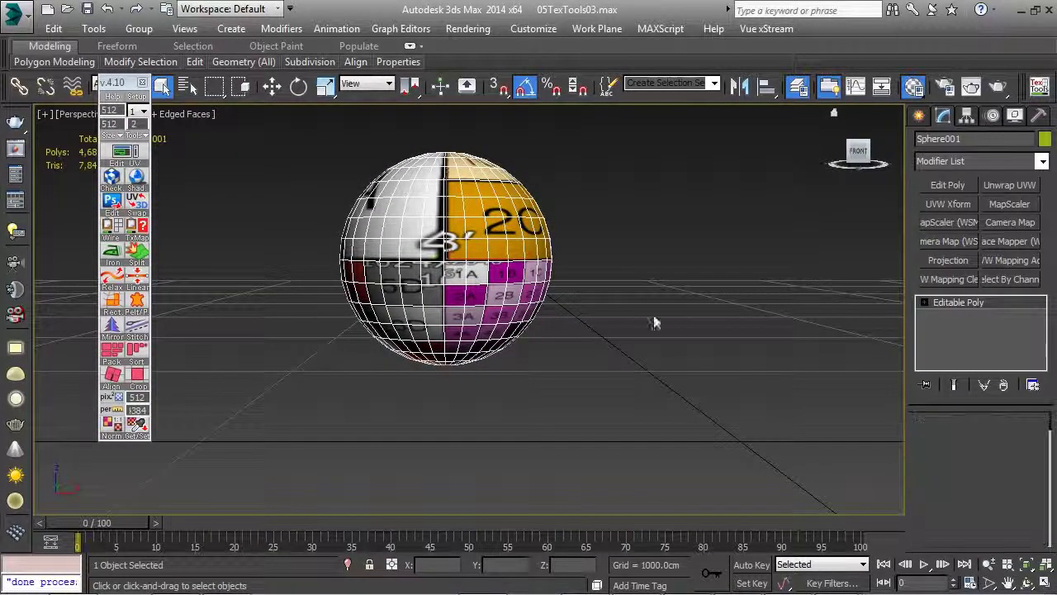
{"action": "key", "text": "4"}
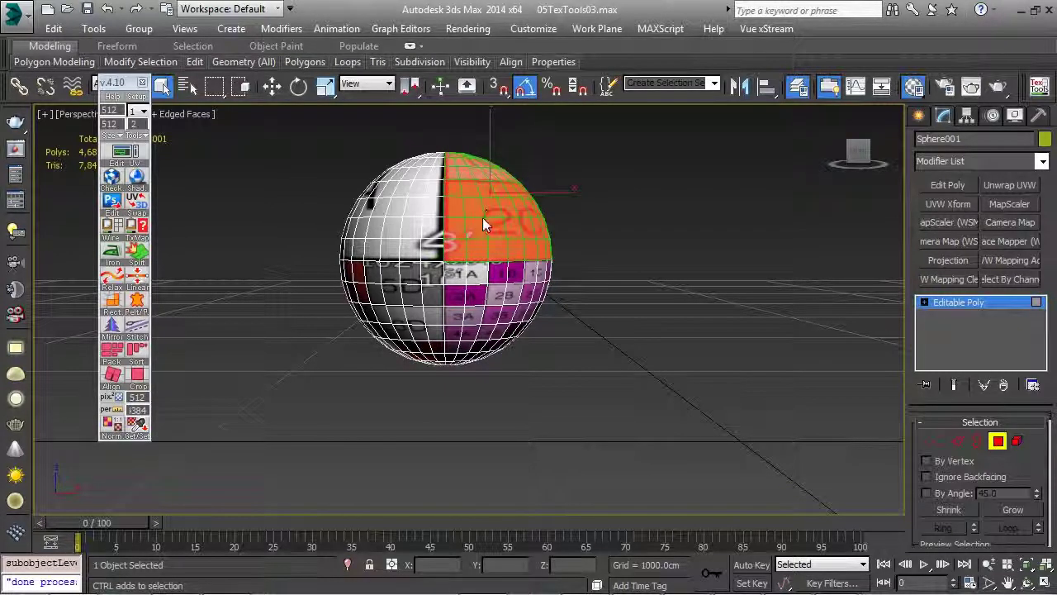
{"action": "left_click", "coordinate": [1006, 185]}
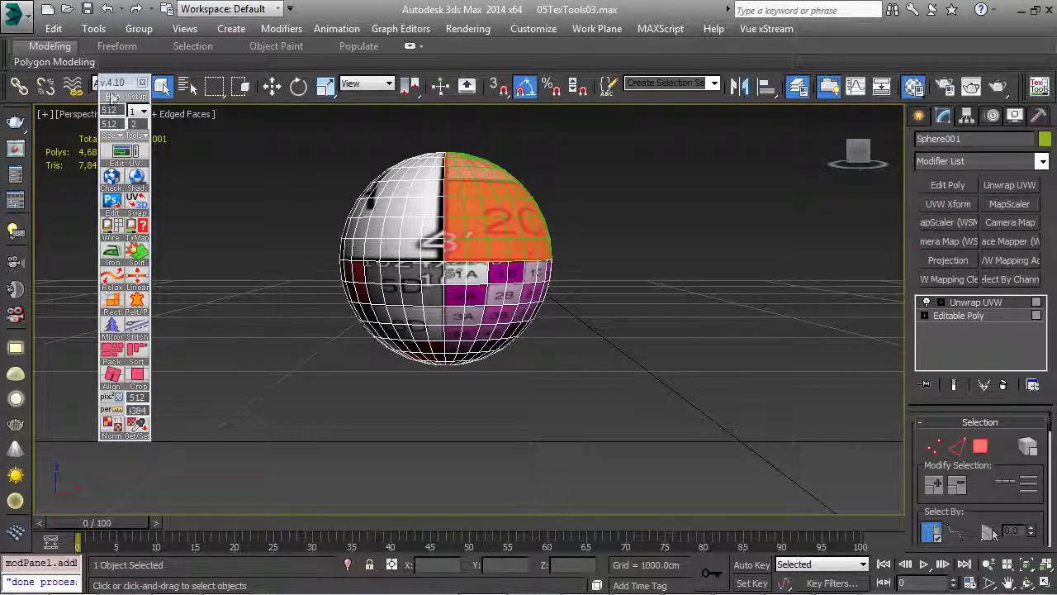
Step: Apply the stored texel density to the sphere's orange checker section at the 512 map size
{"action": "left_click_drag", "start_coordinate": [113, 96], "coordinate": [188, 111]}
{"action": "left_click", "coordinate": [213, 440]}
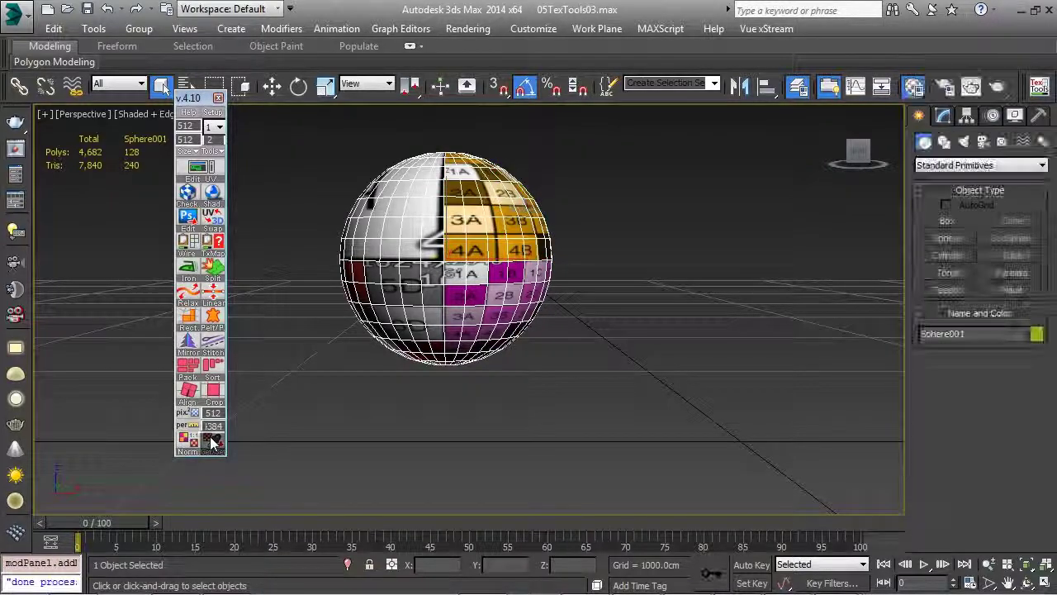
Step: Add an Edit Poly modifier to the sphere, select the purple checker section's polygons, and add an Unwrap UVW modifier above it
{"action": "left_click", "coordinate": [944, 115]}
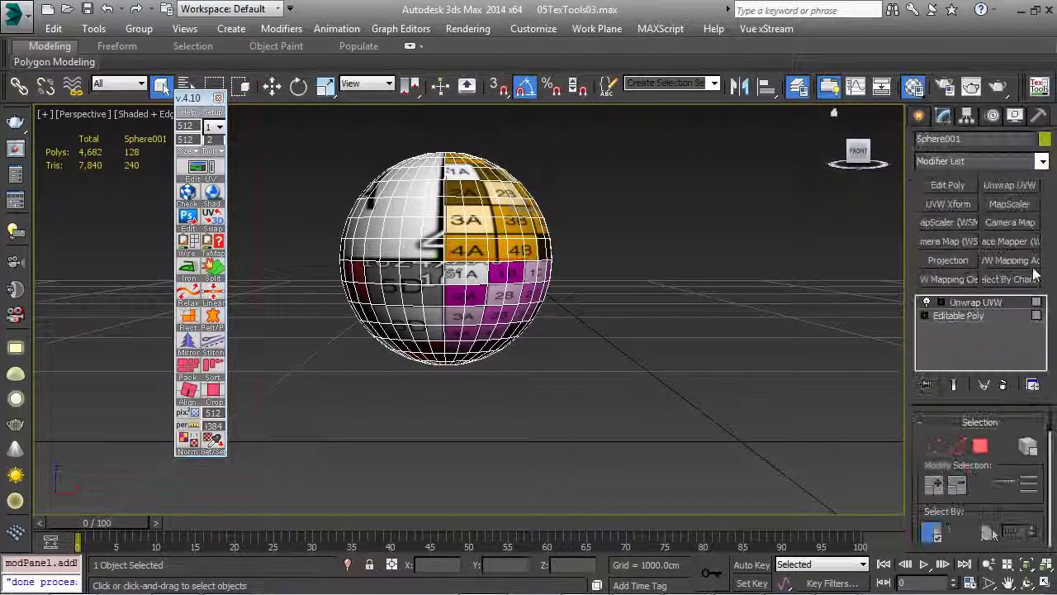
{"action": "left_click", "coordinate": [947, 185]}
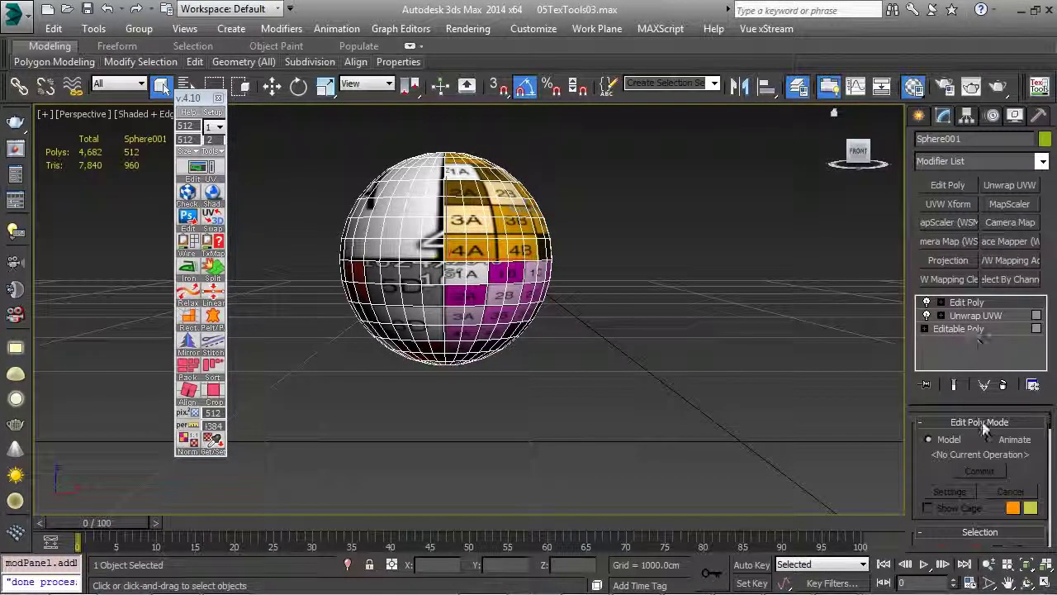
{"action": "left_click", "coordinate": [941, 302]}
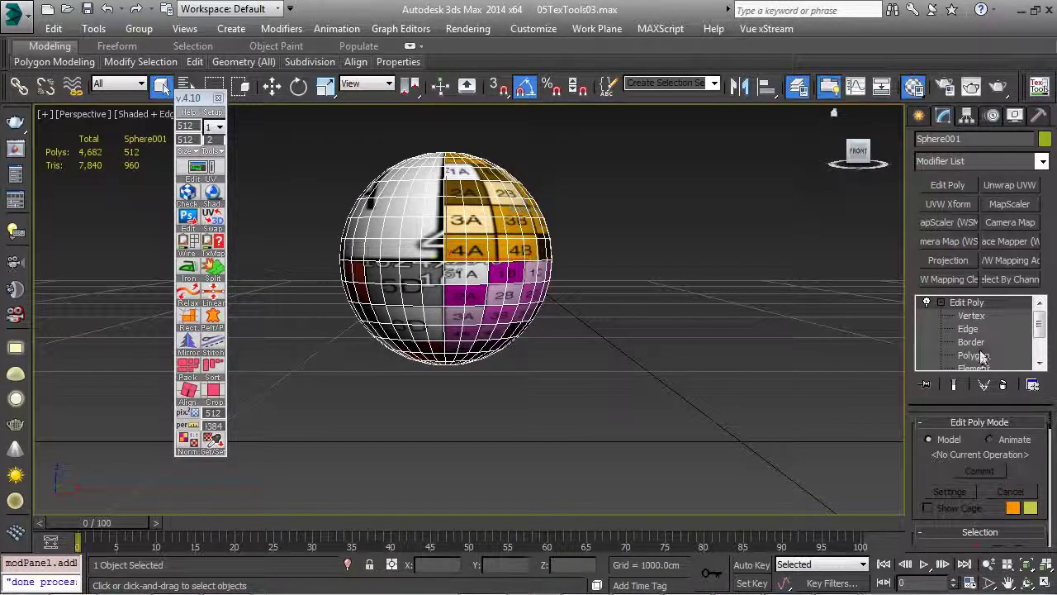
{"action": "left_click", "coordinate": [974, 355]}
{"action": "left_click_drag", "start_coordinate": [587, 265], "coordinate": [450, 399]}
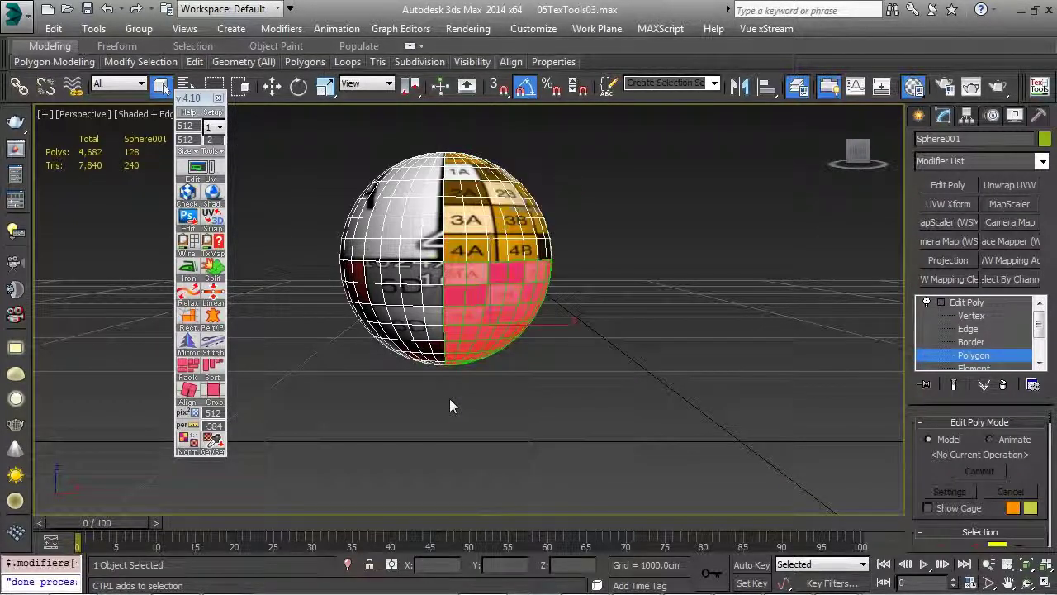
{"action": "left_click", "coordinate": [1009, 185]}
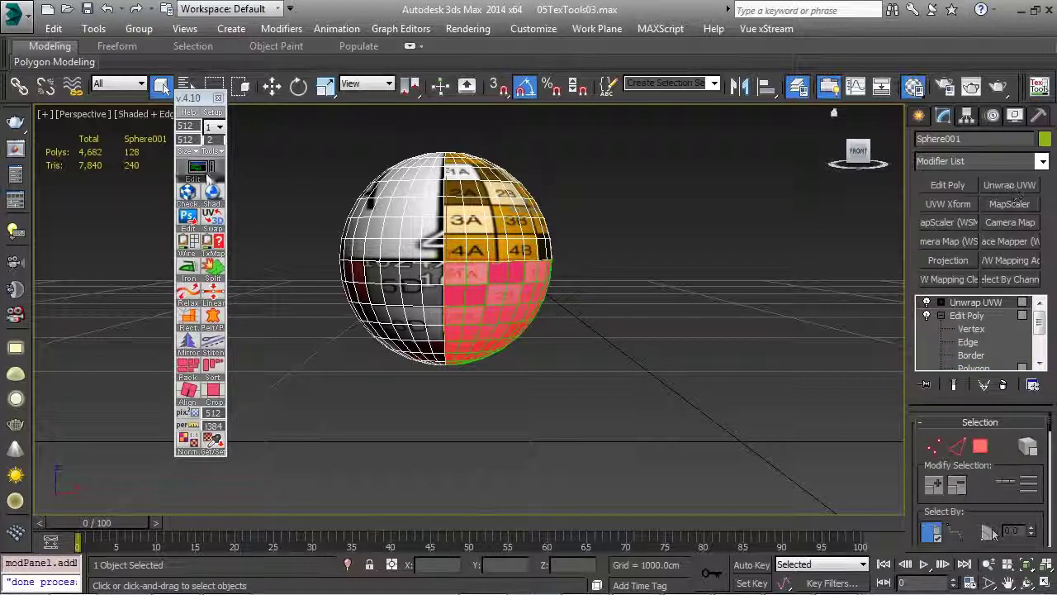
Step: Set the TexTools map size to 2048 and apply the stored texel density to the sphere's purple checker section
{"action": "left_click", "coordinate": [187, 151]}
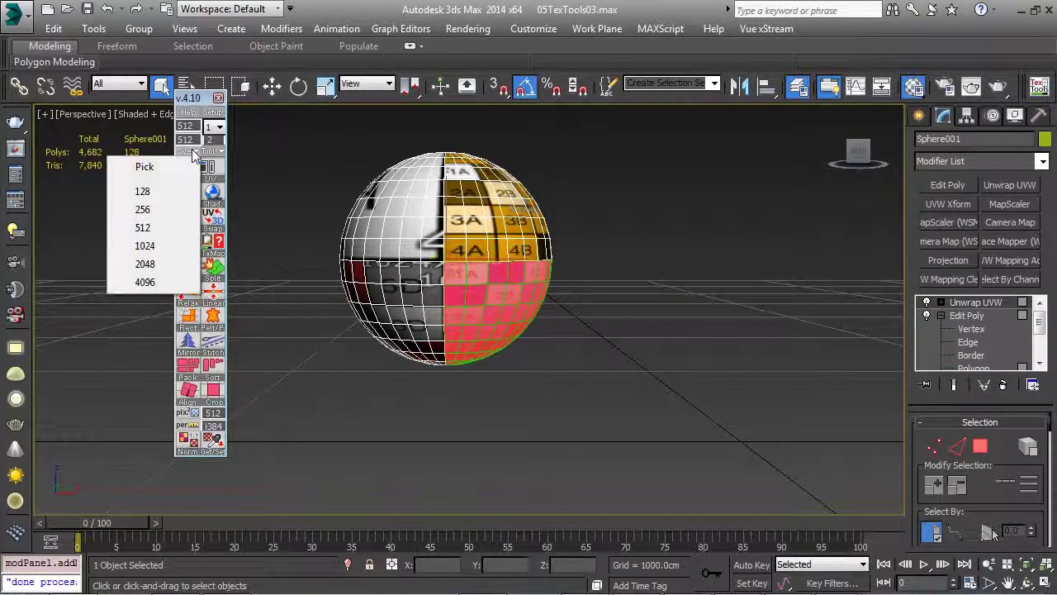
{"action": "left_click", "coordinate": [146, 263]}
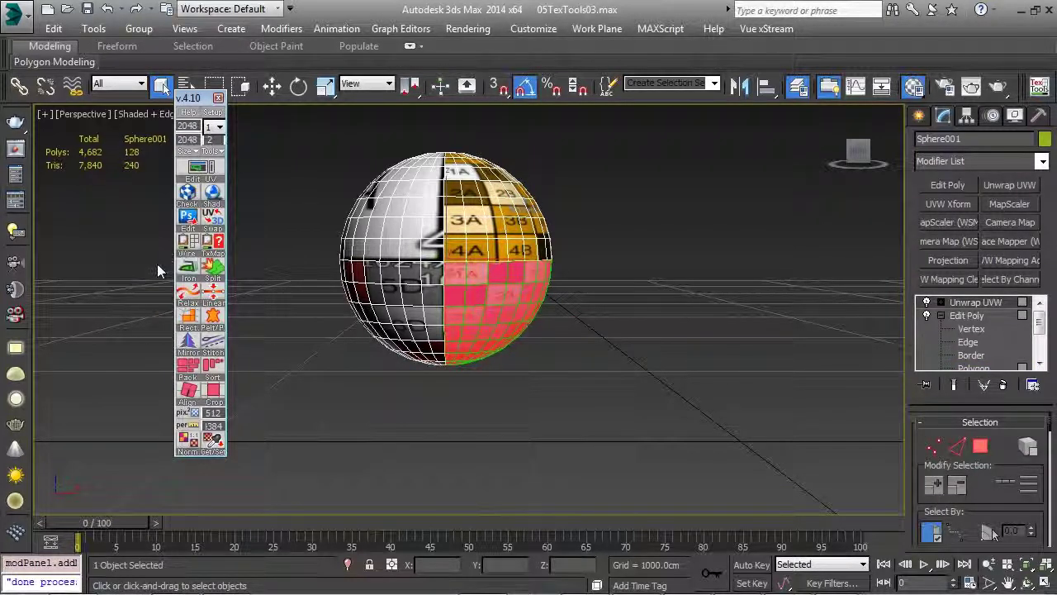
{"action": "left_click", "coordinate": [214, 442]}
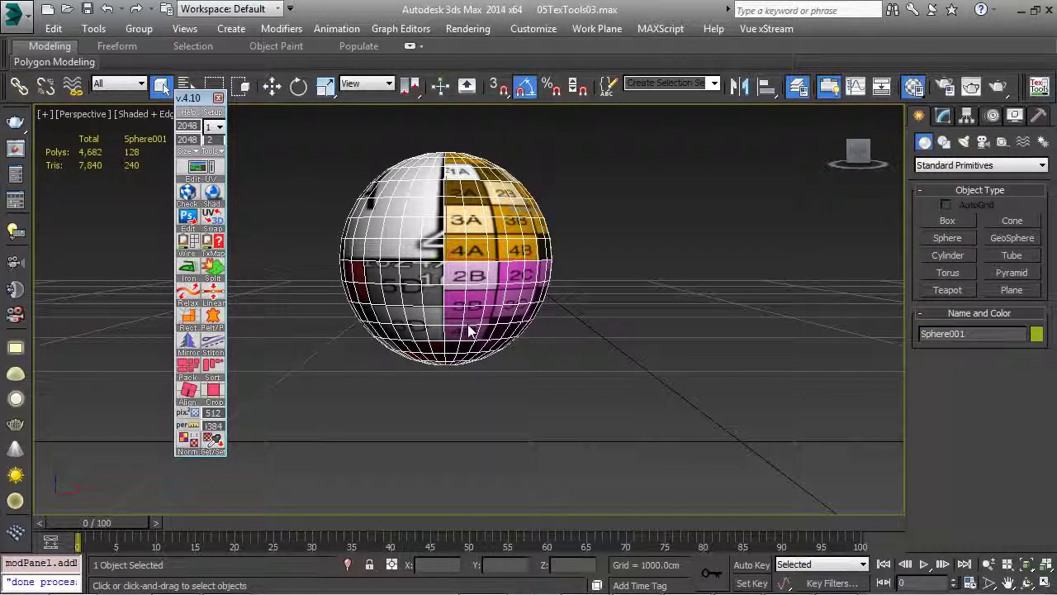
{"action": "middle_click_drag", "start_coordinate": [464, 332], "coordinate": [483, 373]}
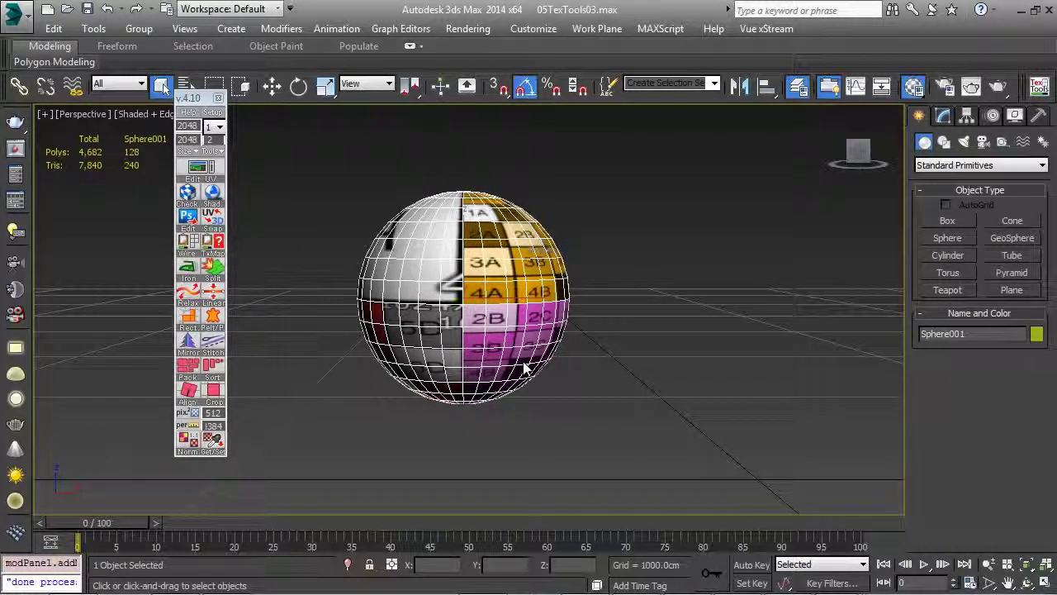
{"action": "left_click_drag", "start_coordinate": [189, 99], "coordinate": [260, 96]}
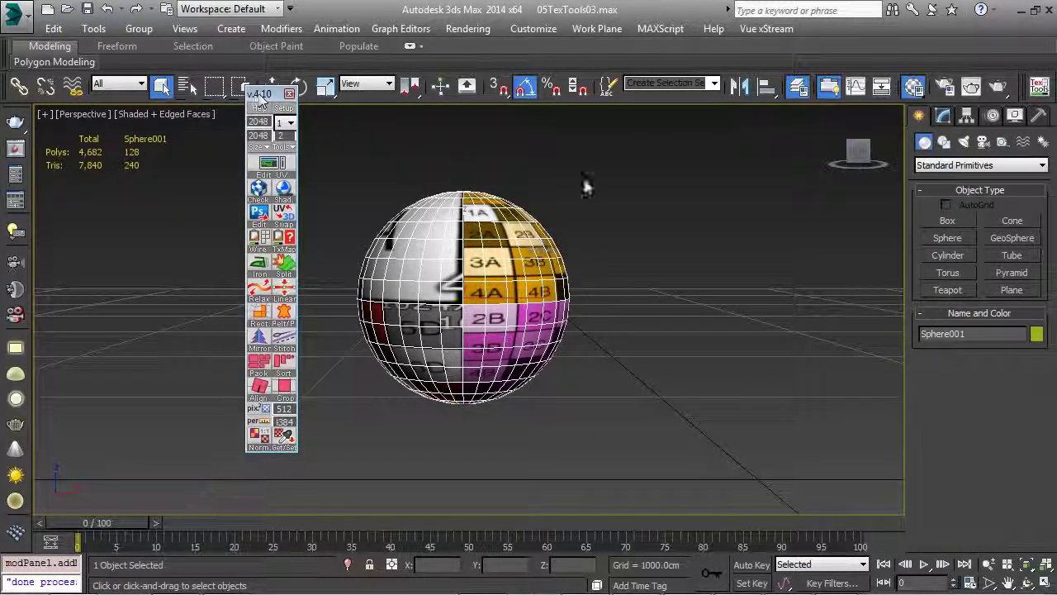